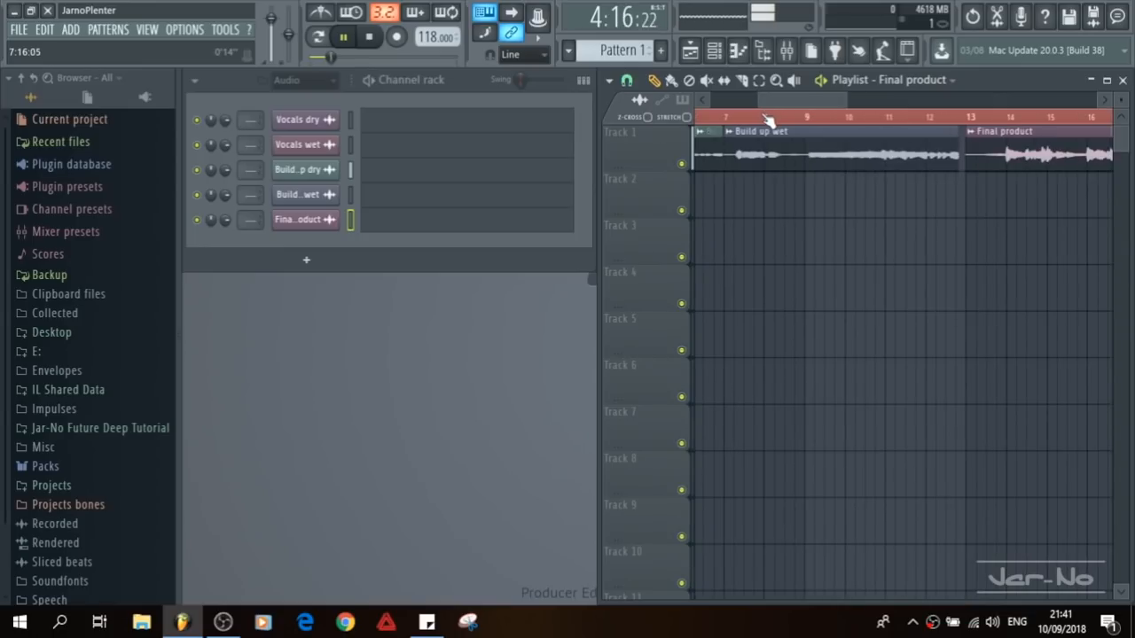
Step: Play back the Build up wet clip in the playlist from bar 7, then stop playback
{"action": "left_click", "coordinate": [729, 120]}
{"action": "key", "text": "space"}
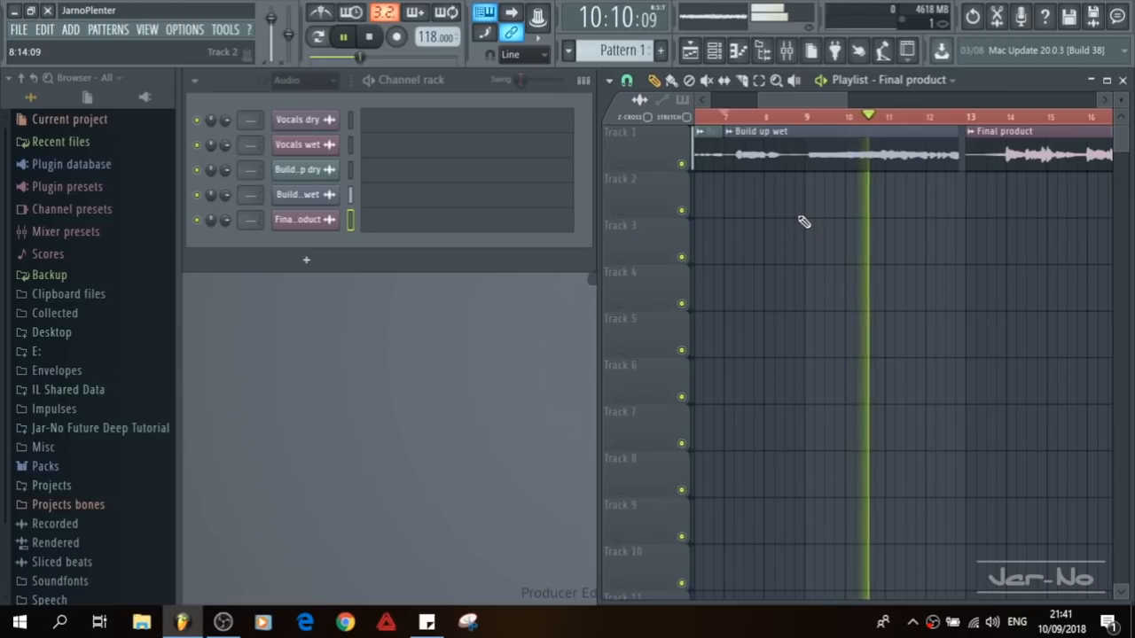
{"action": "left_click_drag", "start_coordinate": [797, 97], "coordinate": [823, 94]}
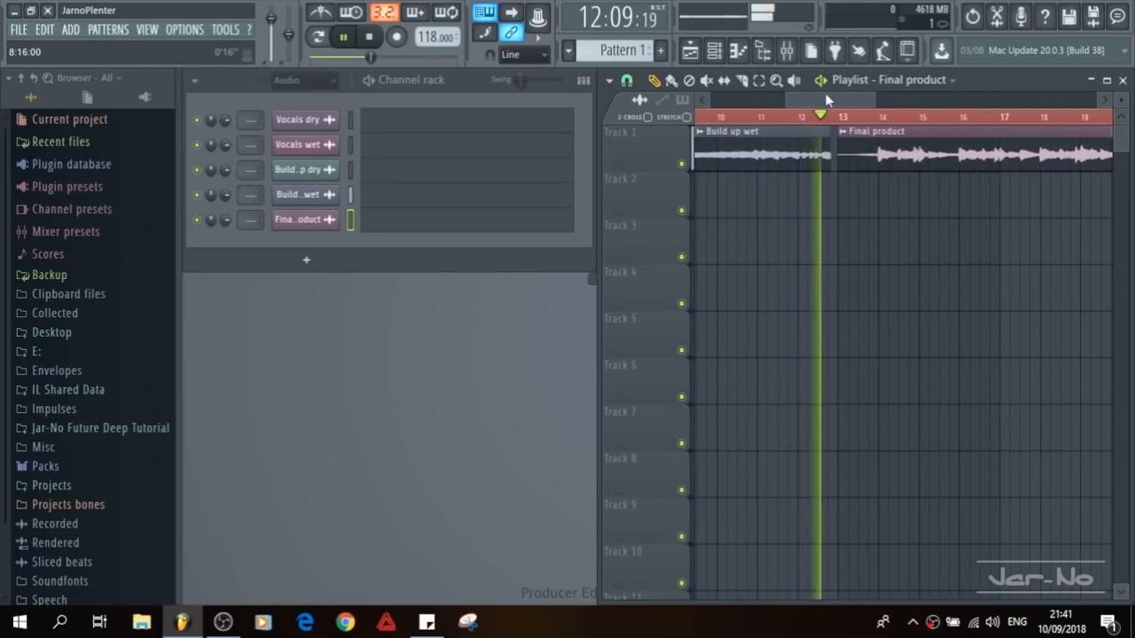
{"action": "key", "text": "space"}
Step: Play back the Final product clip from its start at bar 13
{"action": "left_click", "coordinate": [847, 122]}
{"action": "scroll", "coordinate": [865, 121], "scroll_direction": "down", "scroll_amount": 3}
{"action": "key", "text": "space"}
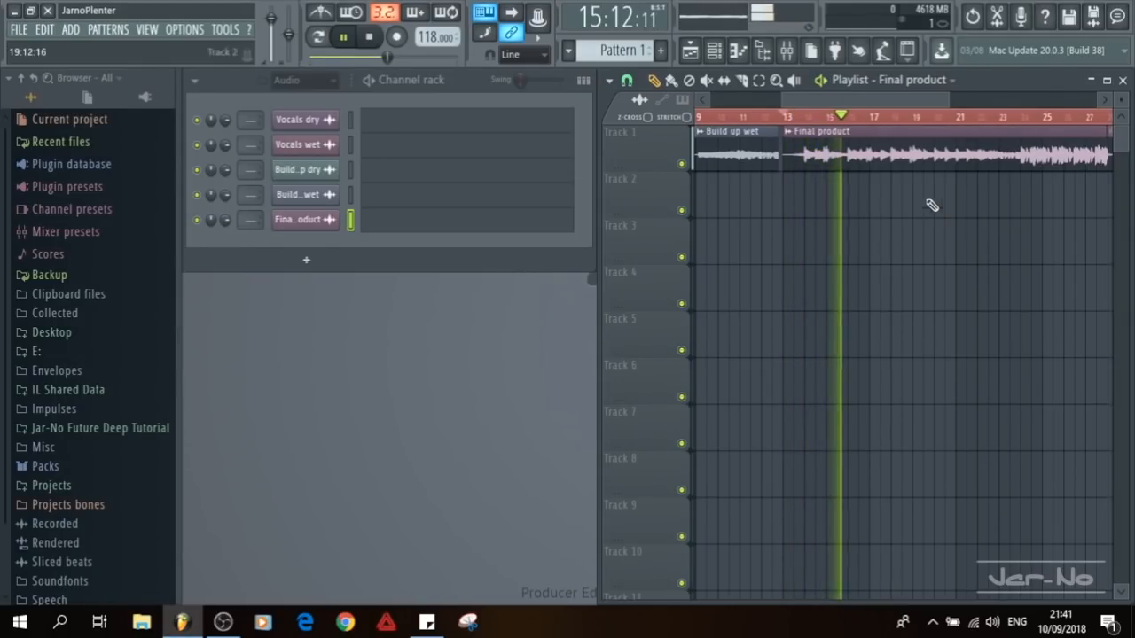
{"action": "left_click_drag", "start_coordinate": [881, 99], "coordinate": [896, 99]}
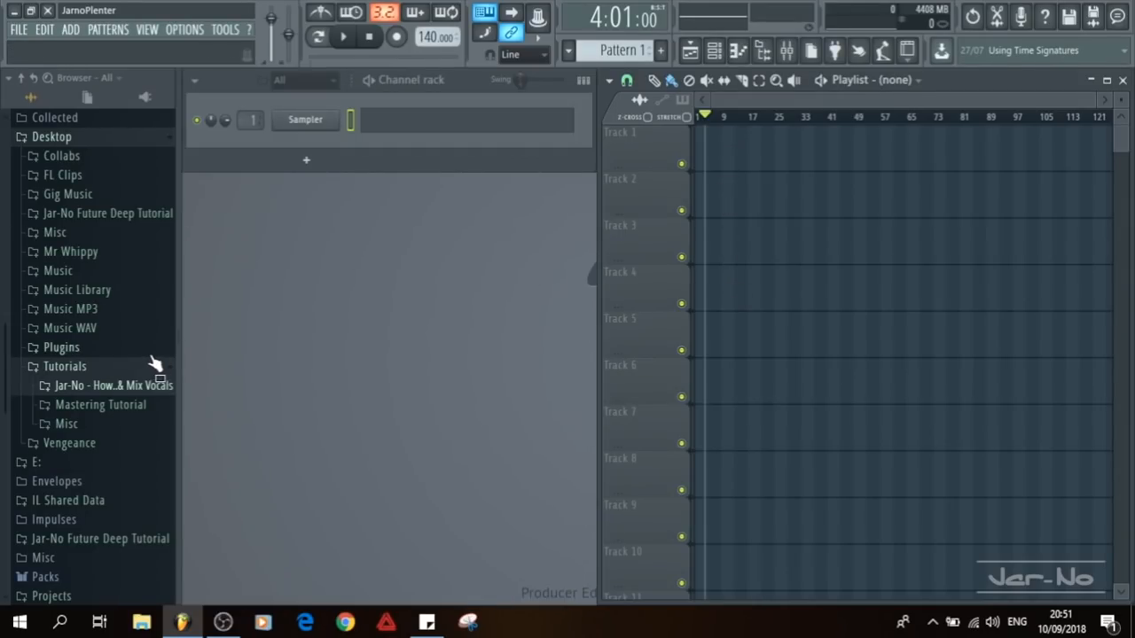
Step: Place Vocals Dry 1 on Track 2 and Vocals Dry 2 on Track 3 from the Mix Vocals tutorial folder, both starting at bar 1
{"action": "left_click", "coordinate": [126, 388]}
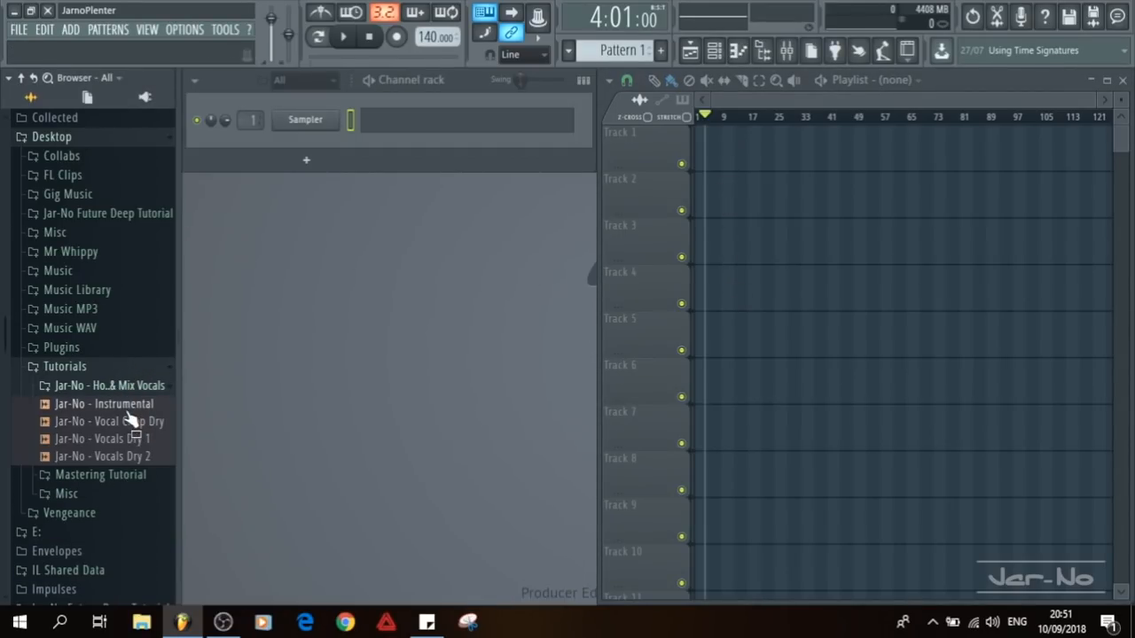
{"action": "left_click_drag", "start_coordinate": [129, 440], "coordinate": [526, 433]}
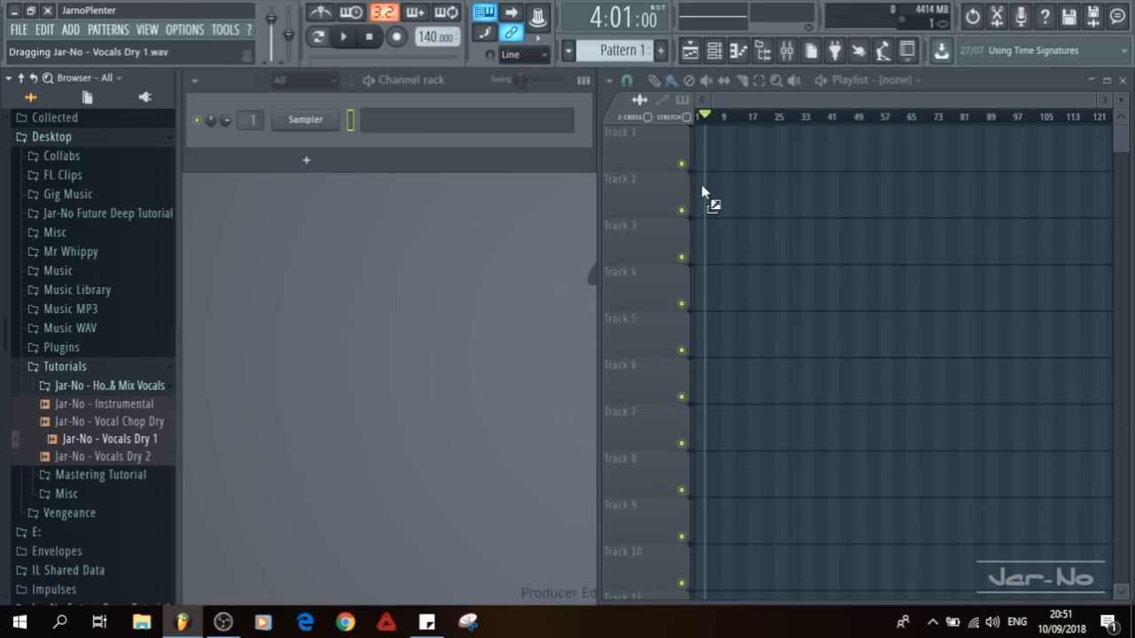
{"action": "left_click_drag", "start_coordinate": [710, 202], "coordinate": [735, 198]}
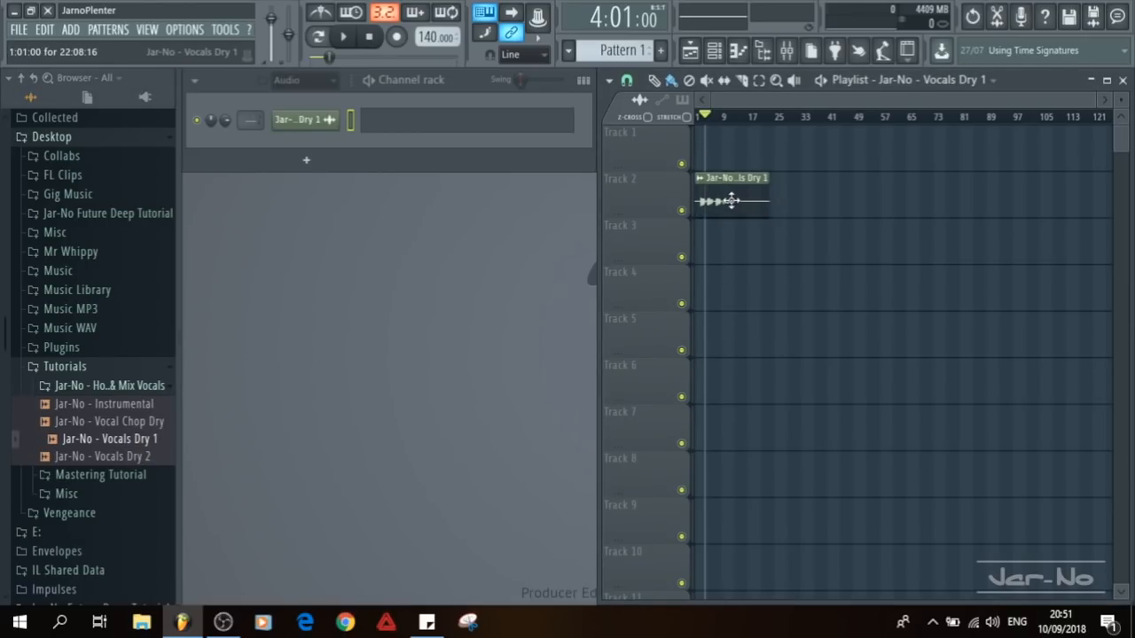
{"action": "left_click_drag", "start_coordinate": [133, 457], "coordinate": [276, 433]}
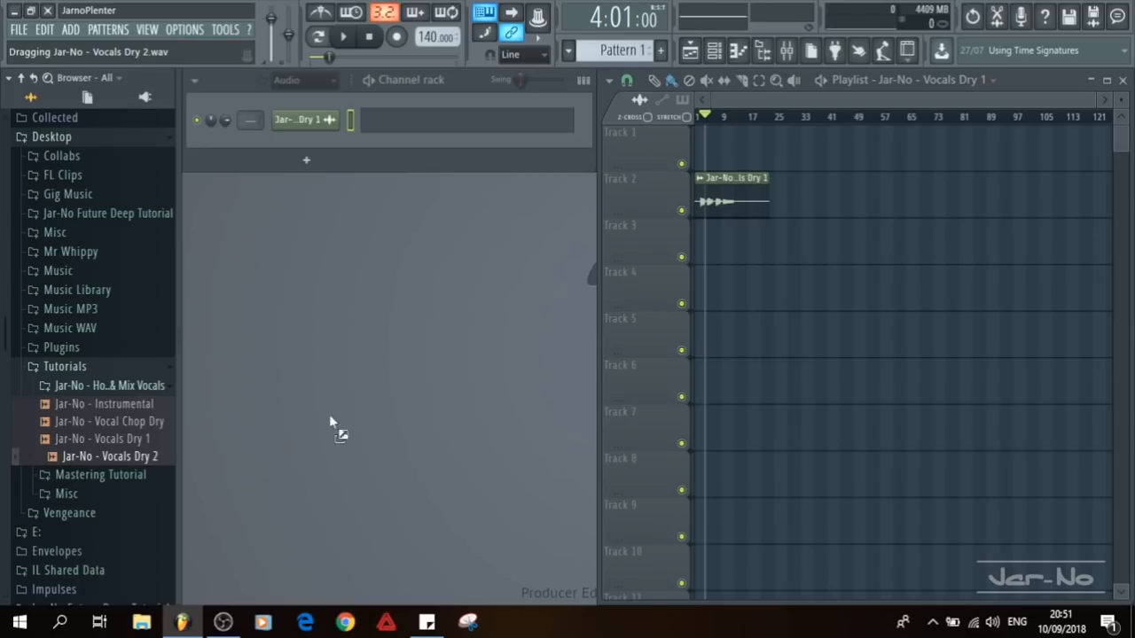
{"action": "left_click_drag", "start_coordinate": [709, 278], "coordinate": [684, 248]}
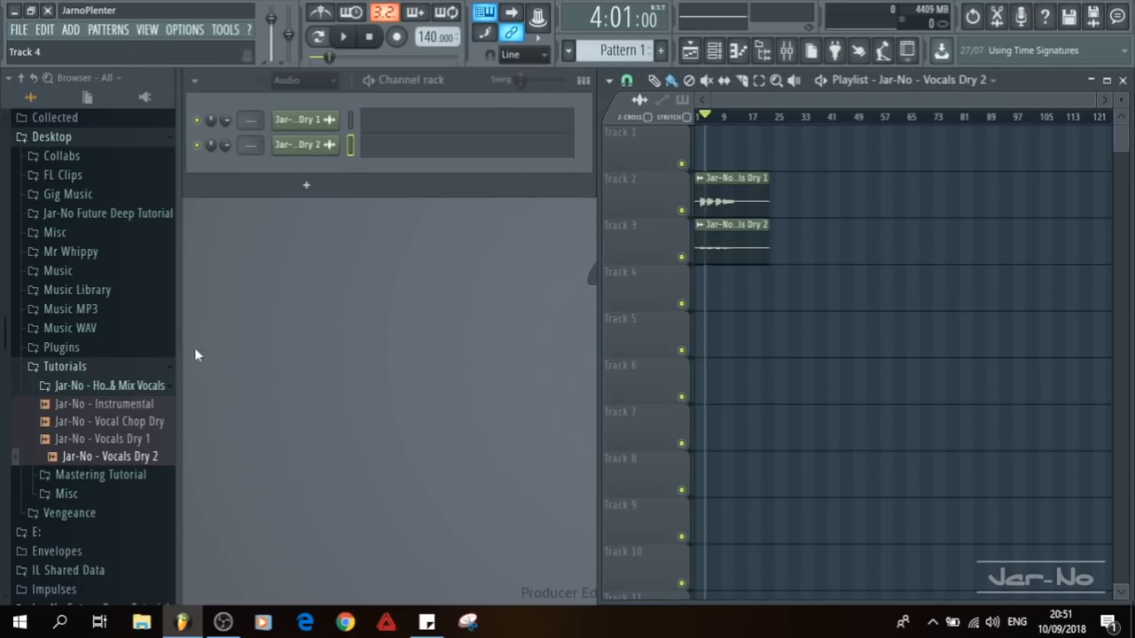
Step: Place the Instrumental sample on Track 1 at bar 1 and set the project tempo to 118 BPM
{"action": "left_click_drag", "start_coordinate": [131, 404], "coordinate": [749, 160]}
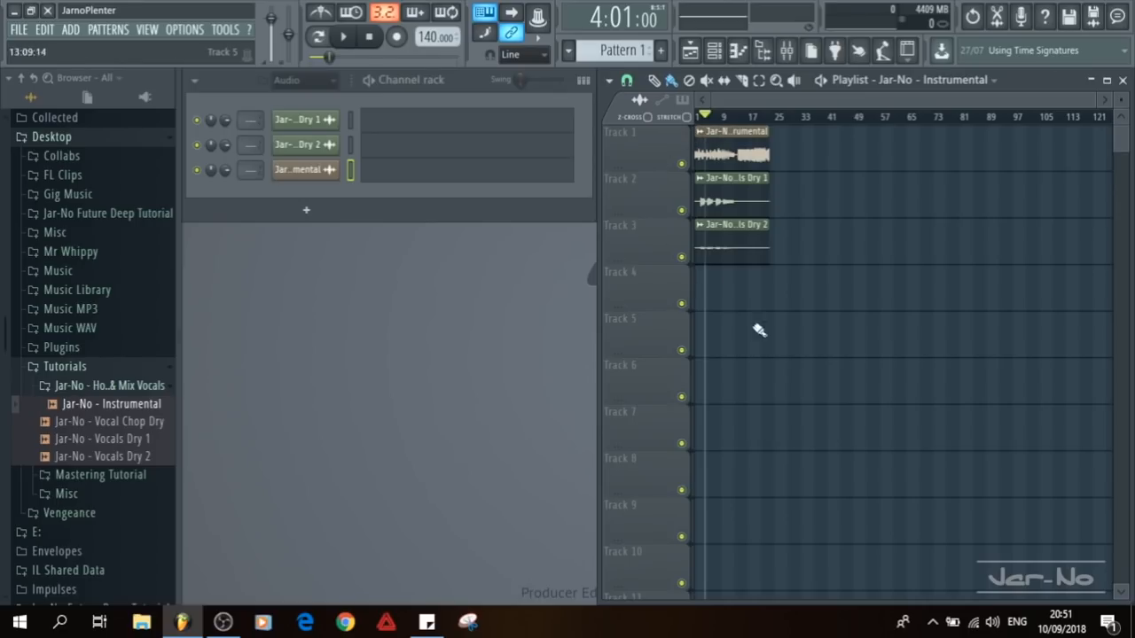
{"action": "left_click_drag", "start_coordinate": [428, 37], "coordinate": [428, 50]}
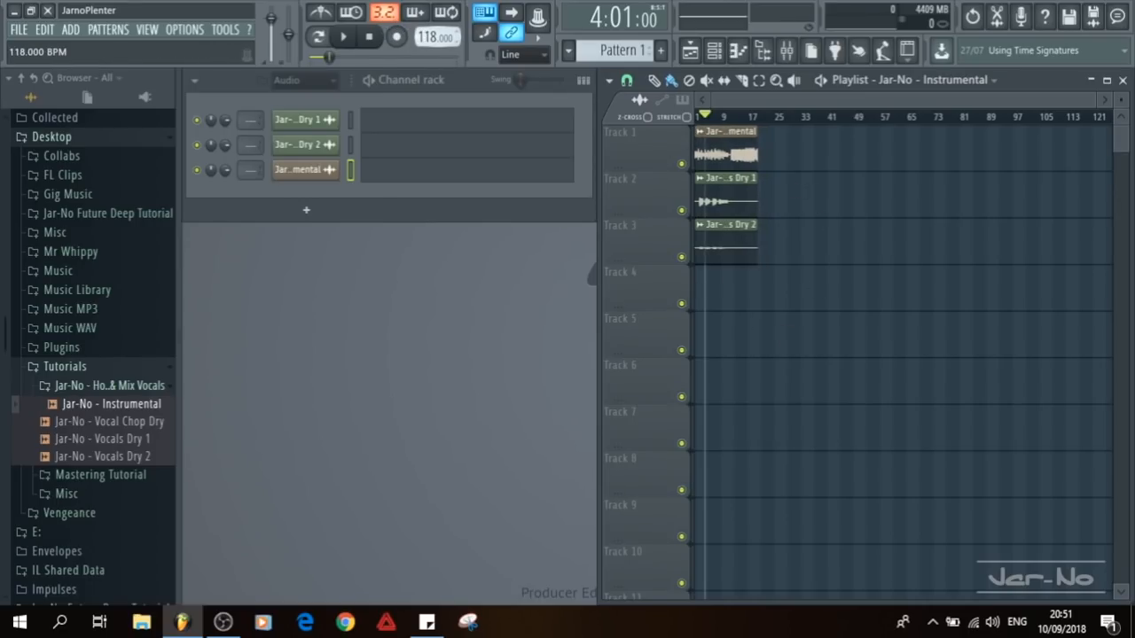
{"action": "left_click", "coordinate": [22, 71]}
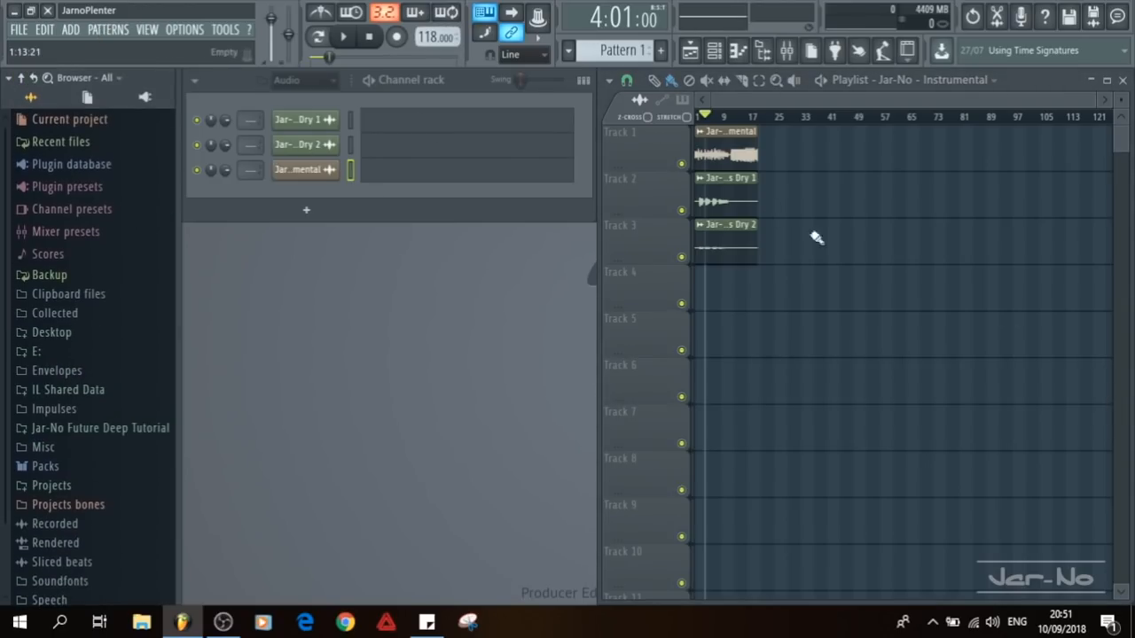
Step: Create a volume automation clip for the Instrumental clip, with a curved fade-in over the first bar
{"action": "scroll", "coordinate": [734, 120], "scroll_direction": "up", "scroll_amount": 8}
{"action": "left_click_drag", "start_coordinate": [760, 102], "coordinate": [689, 93]}
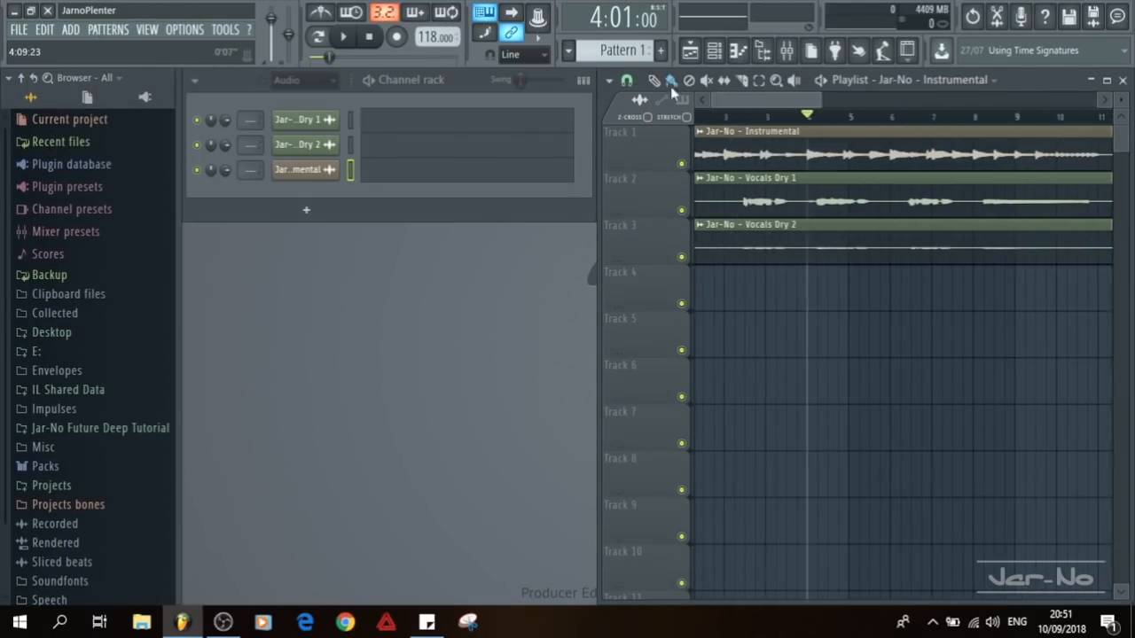
{"action": "scroll", "coordinate": [761, 119], "scroll_direction": "down", "scroll_amount": 3}
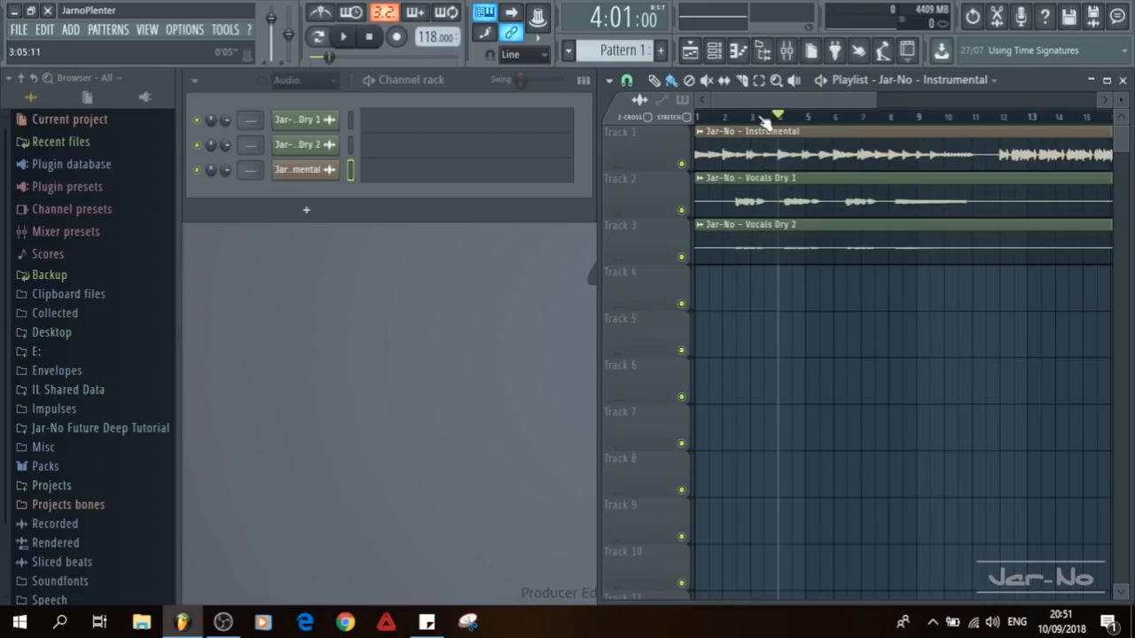
{"action": "scroll", "coordinate": [762, 119], "scroll_direction": "down", "scroll_amount": 4}
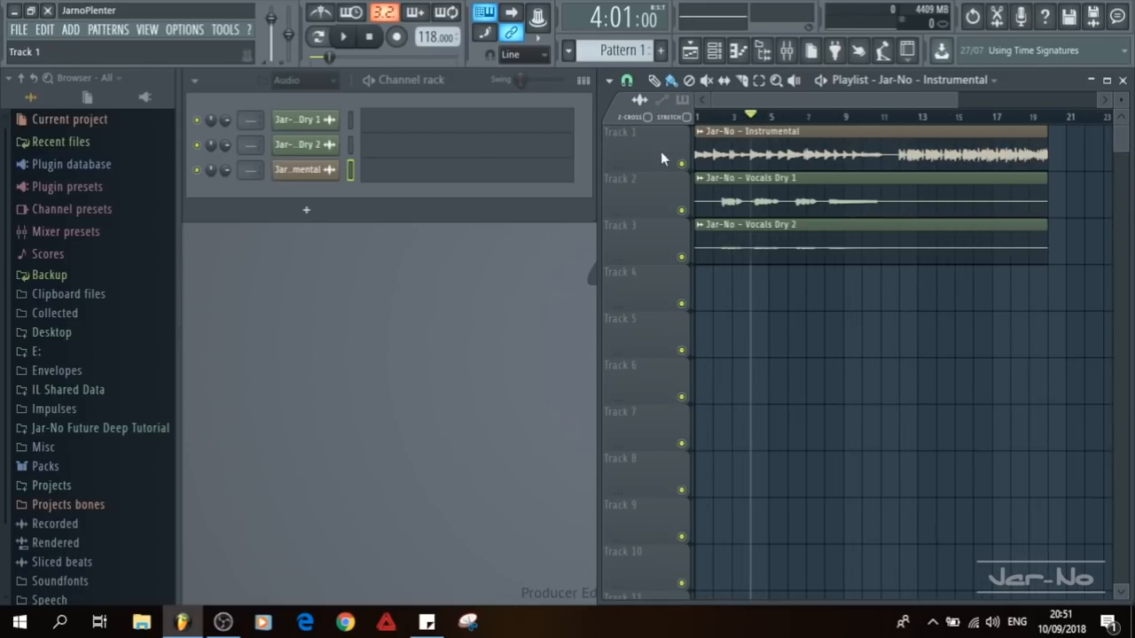
{"action": "scroll", "coordinate": [715, 122], "scroll_direction": "up", "scroll_amount": 4}
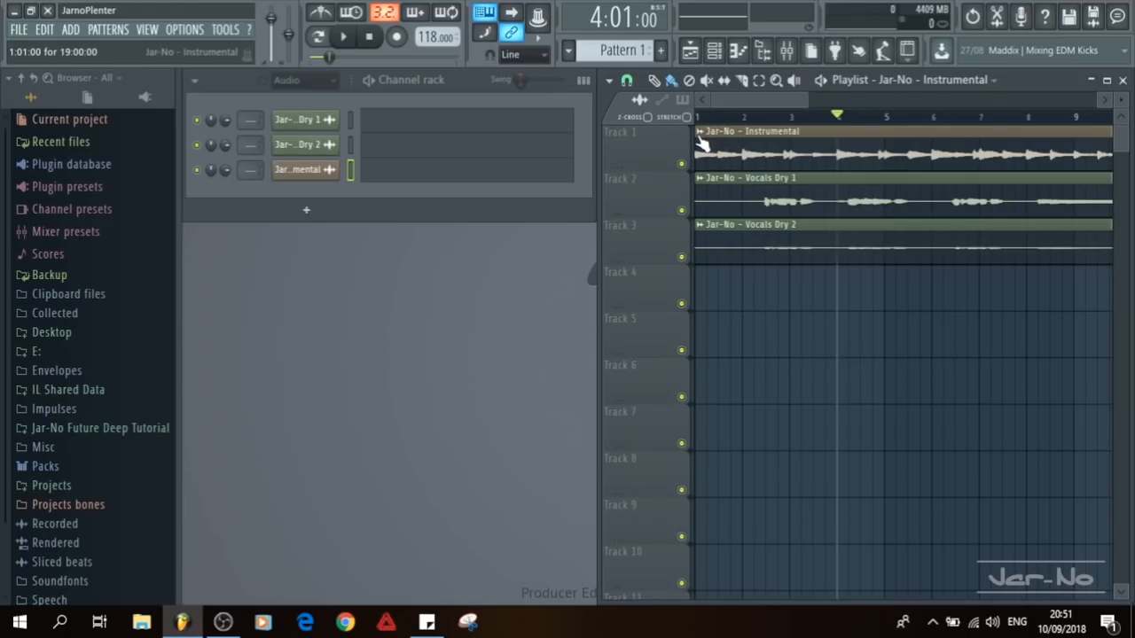
{"action": "left_click", "coordinate": [701, 133]}
{"action": "mouse_move", "coordinate": [842, 259]}
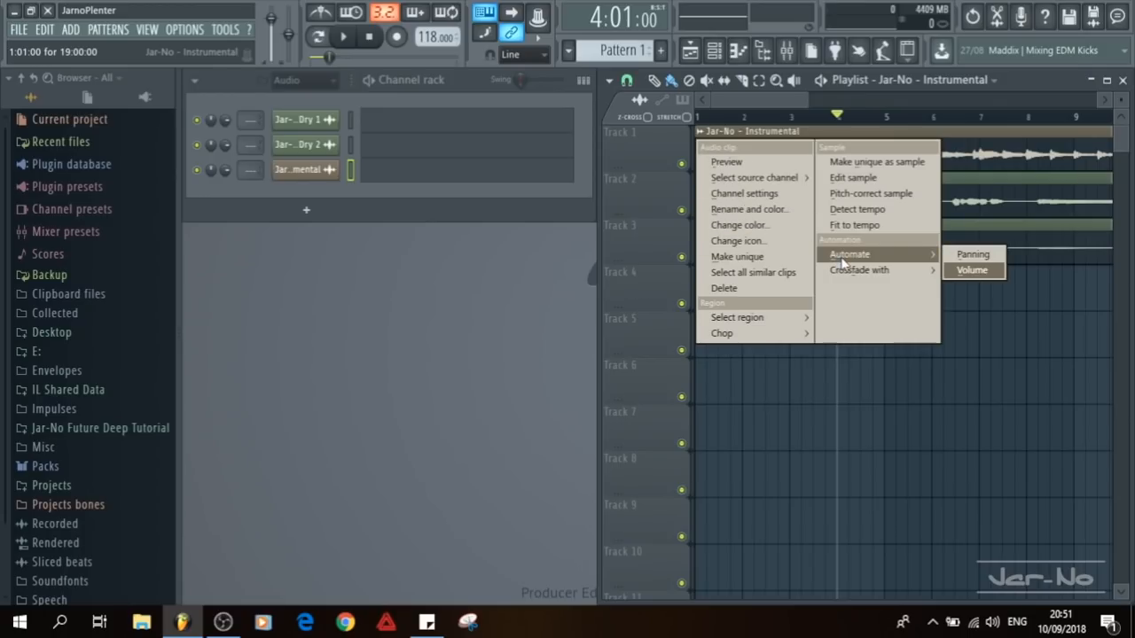
{"action": "left_click", "coordinate": [973, 271]}
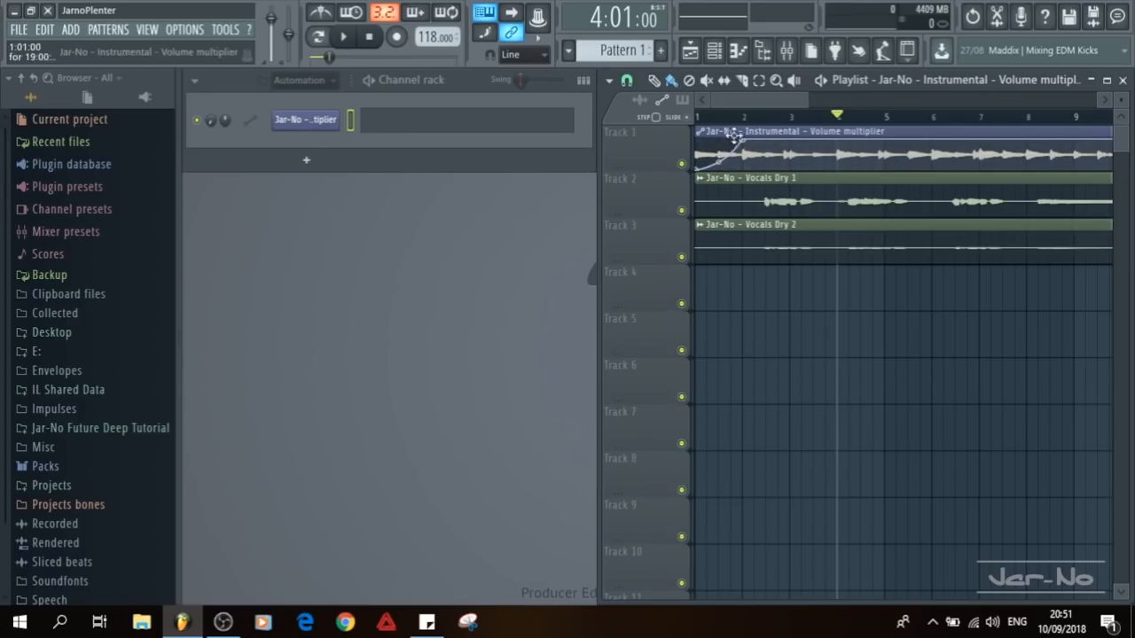
Step: Play back the arrangement from bar 1 to check the instrumental's fade-in with the vocals
{"action": "left_click", "coordinate": [700, 119]}
{"action": "key", "text": "space"}
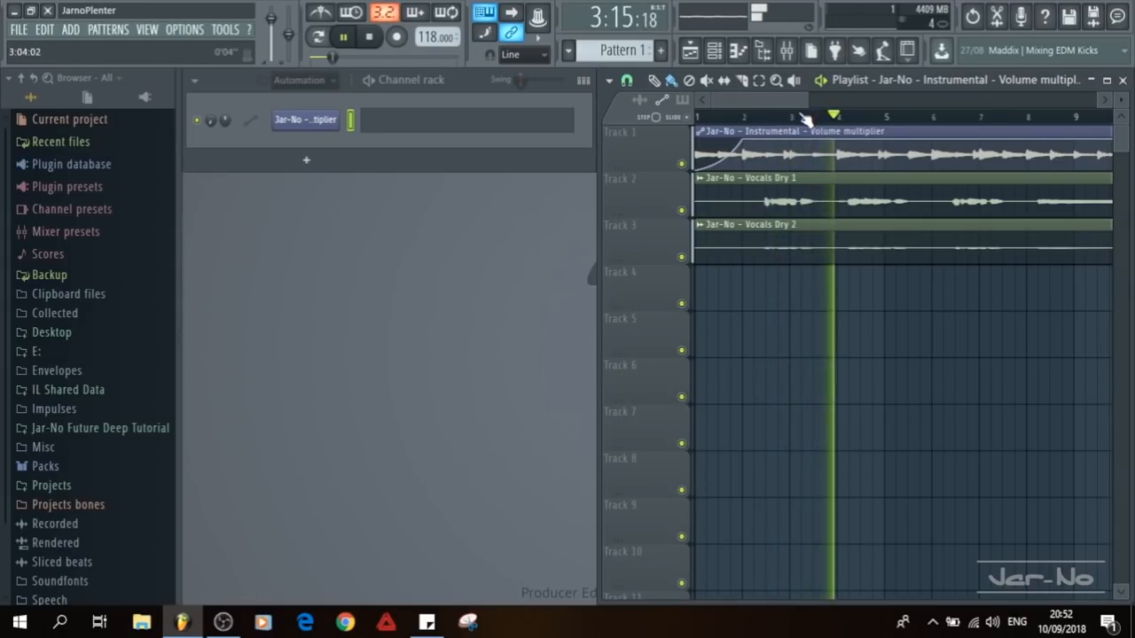
{"action": "scroll", "coordinate": [805, 117], "scroll_direction": "down", "scroll_amount": 2}
{"action": "key", "text": "space"}
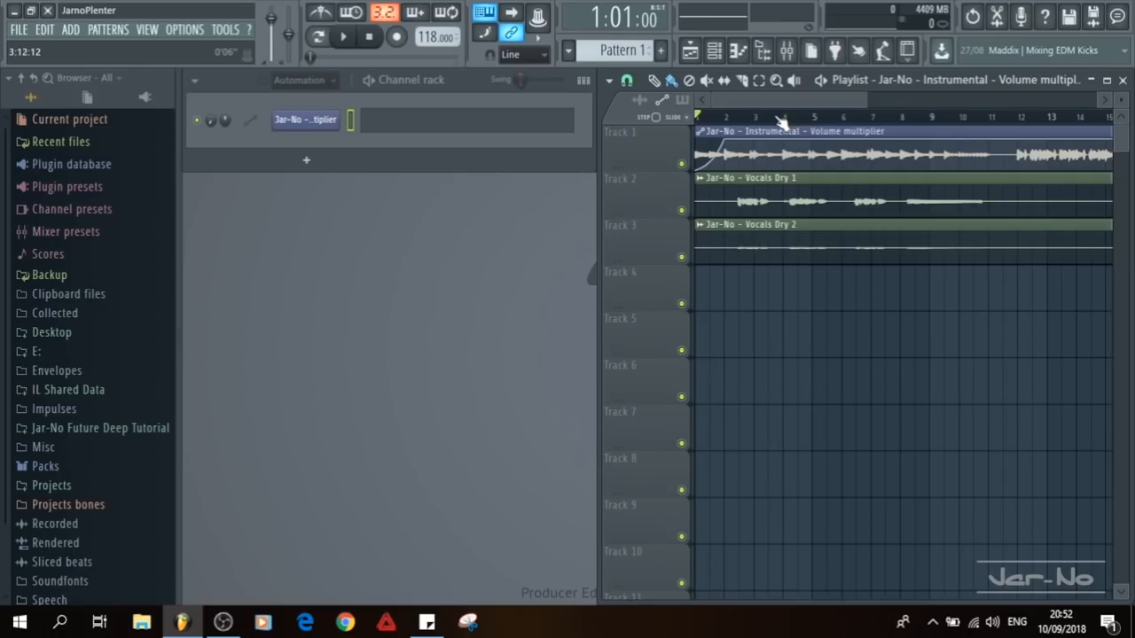
Step: Keep the volume automation on Track 1 and move the Instrumental, Vocals Dry 1 and Vocals Dry 2 clips down to Tracks 2, 3 and 4
{"action": "left_click_drag", "start_coordinate": [656, 142], "coordinate": [661, 246]}
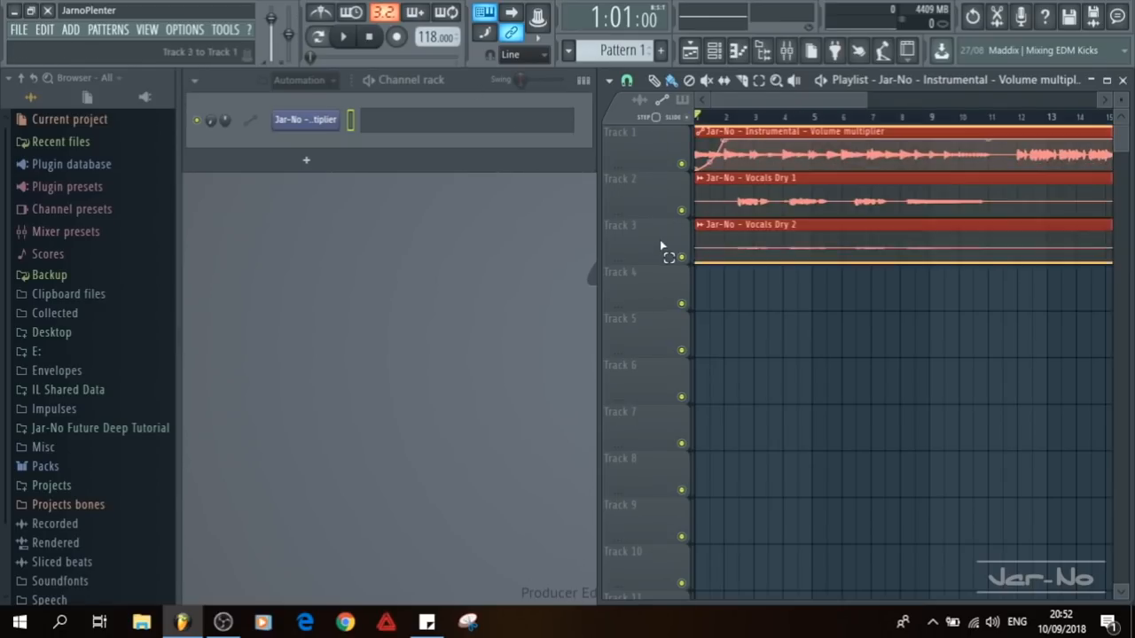
{"action": "mouse_move", "coordinate": [723, 138]}
{"action": "left_mouse_down"}
{"action": "mouse_move", "coordinate": [718, 185]}
{"action": "mouse_move", "coordinate": [720, 133]}
{"action": "left_mouse_up"}
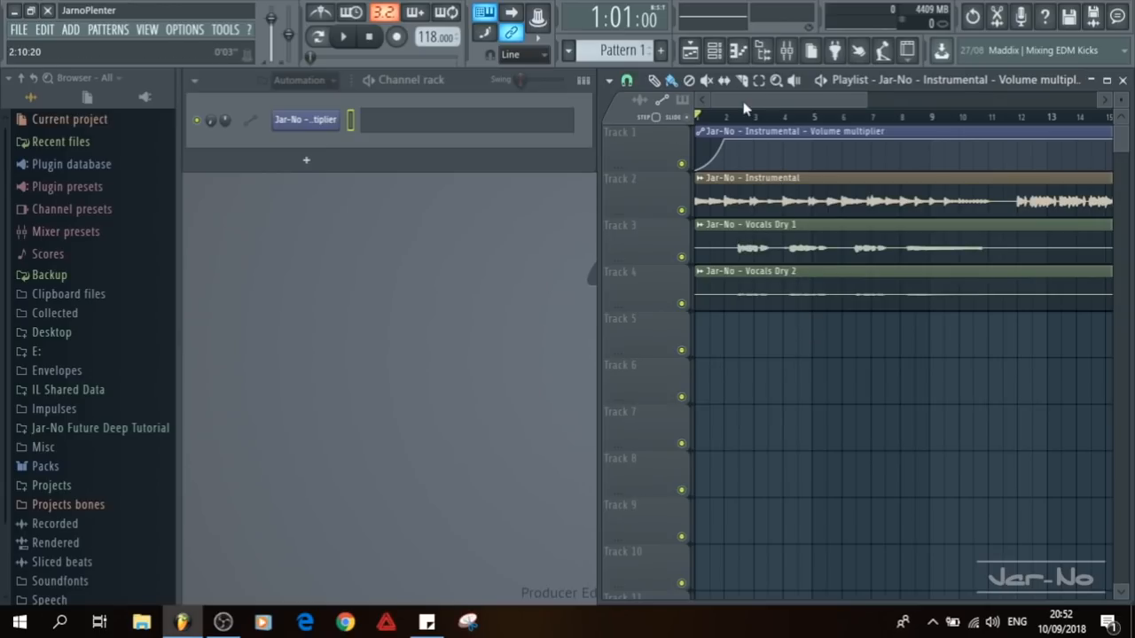
Step: Route the Vocals Dry 1 channel to mixer insert 10
{"action": "double_click", "coordinate": [738, 232]}
{"action": "left_click", "coordinate": [718, 218]}
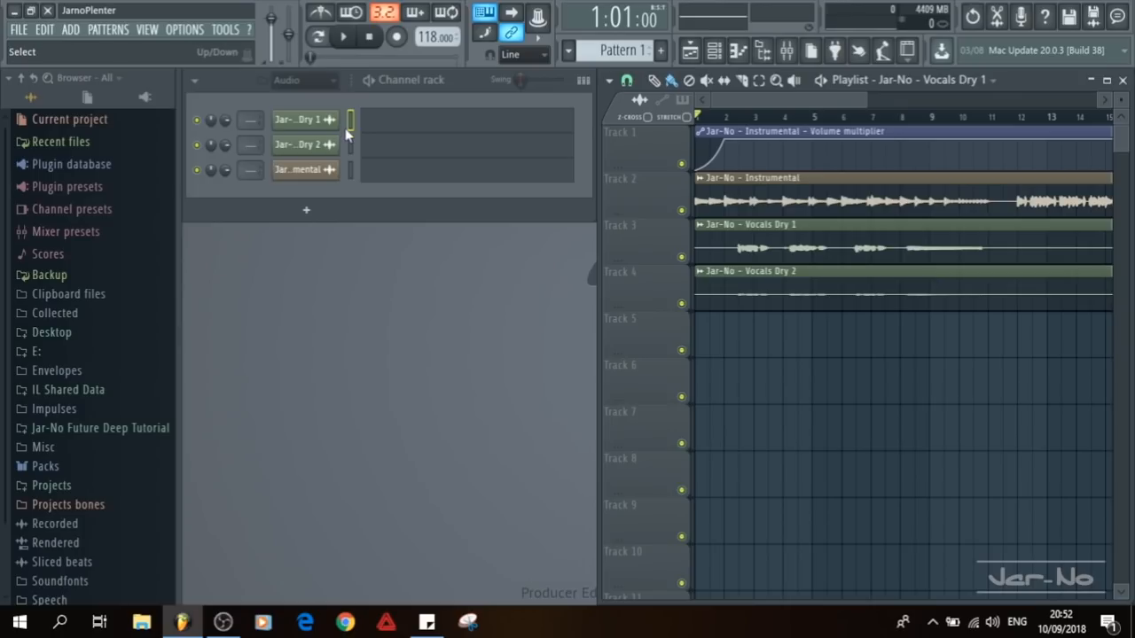
{"action": "left_click", "coordinate": [787, 50]}
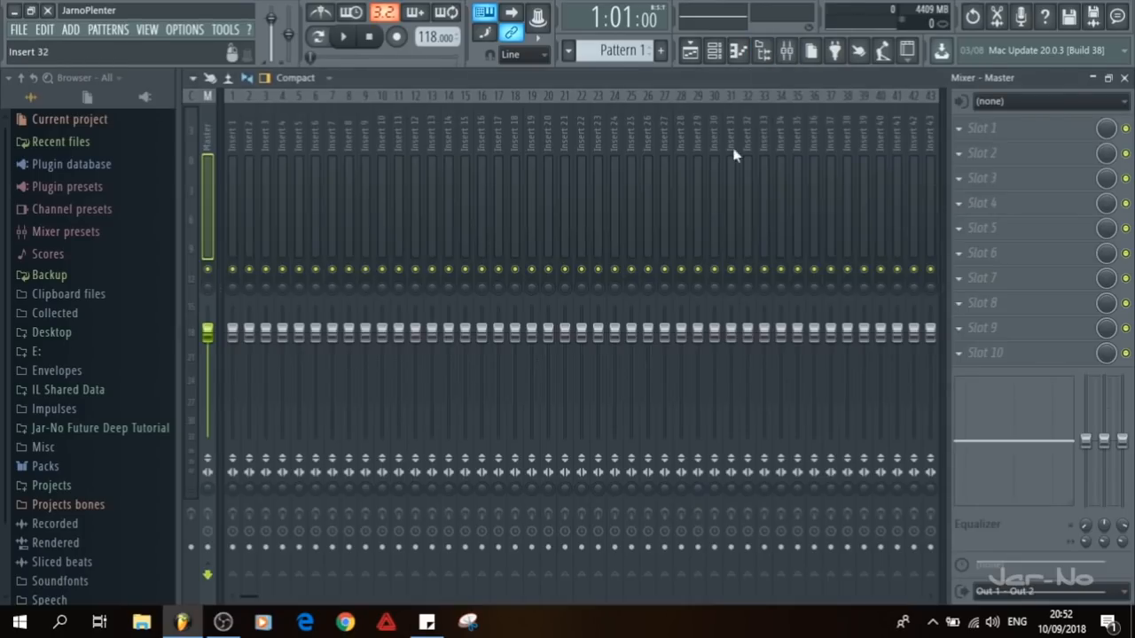
{"action": "left_click", "coordinate": [381, 169]}
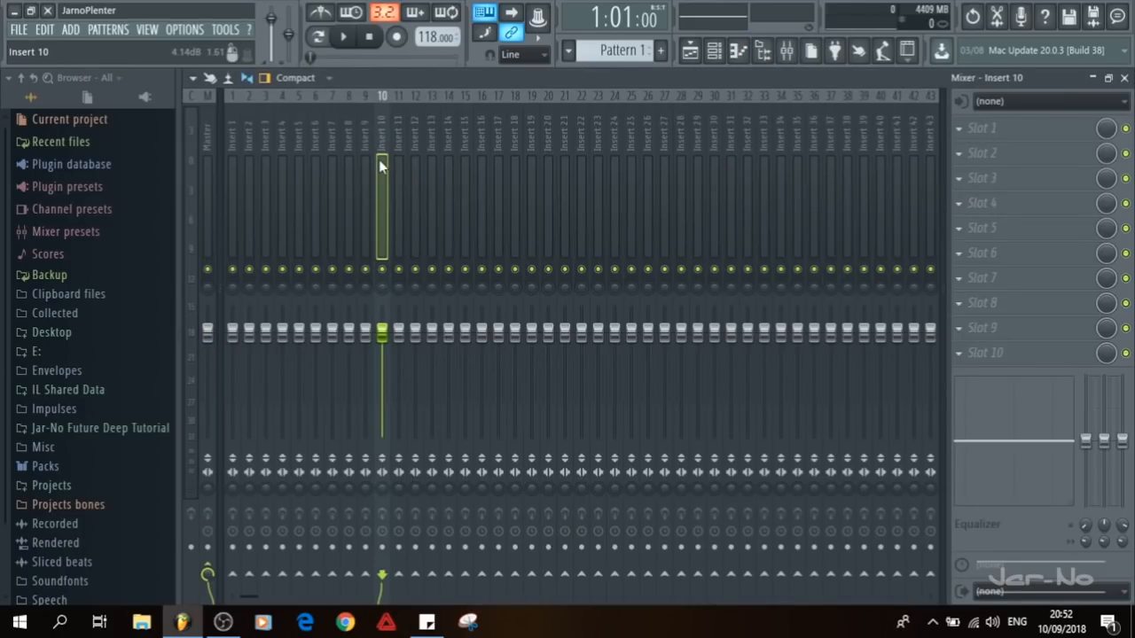
{"action": "key", "text": "ctrl+l"}
{"action": "key", "text": "F9"}
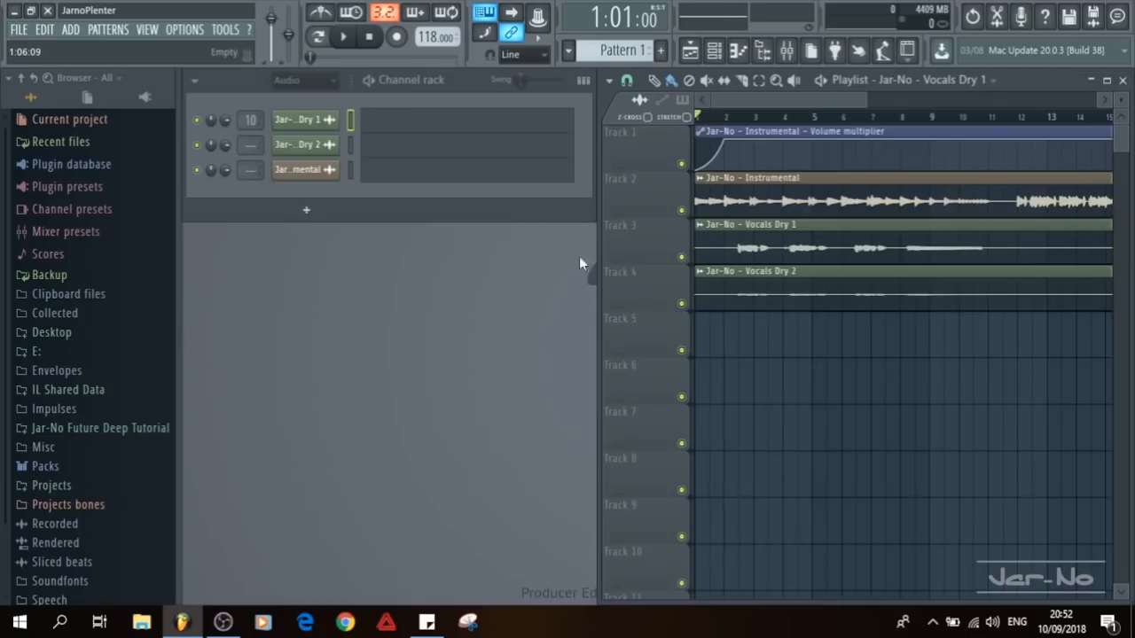
Step: Route the Vocals Dry 2 channel to mixer insert 11
{"action": "left_click", "coordinate": [758, 275]}
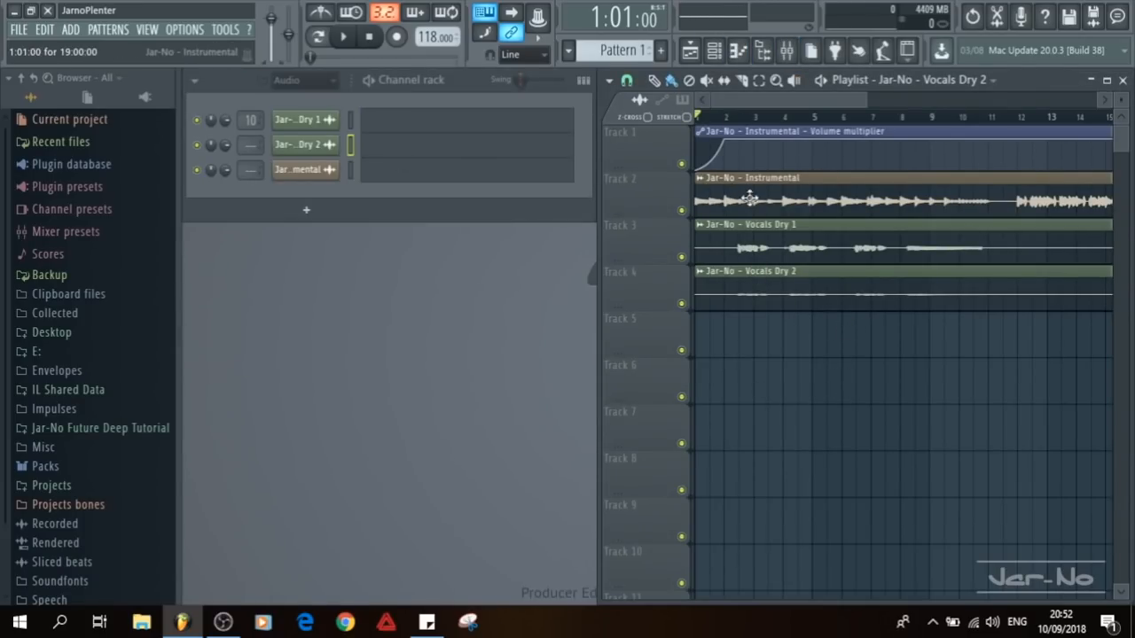
{"action": "left_click", "coordinate": [352, 170]}
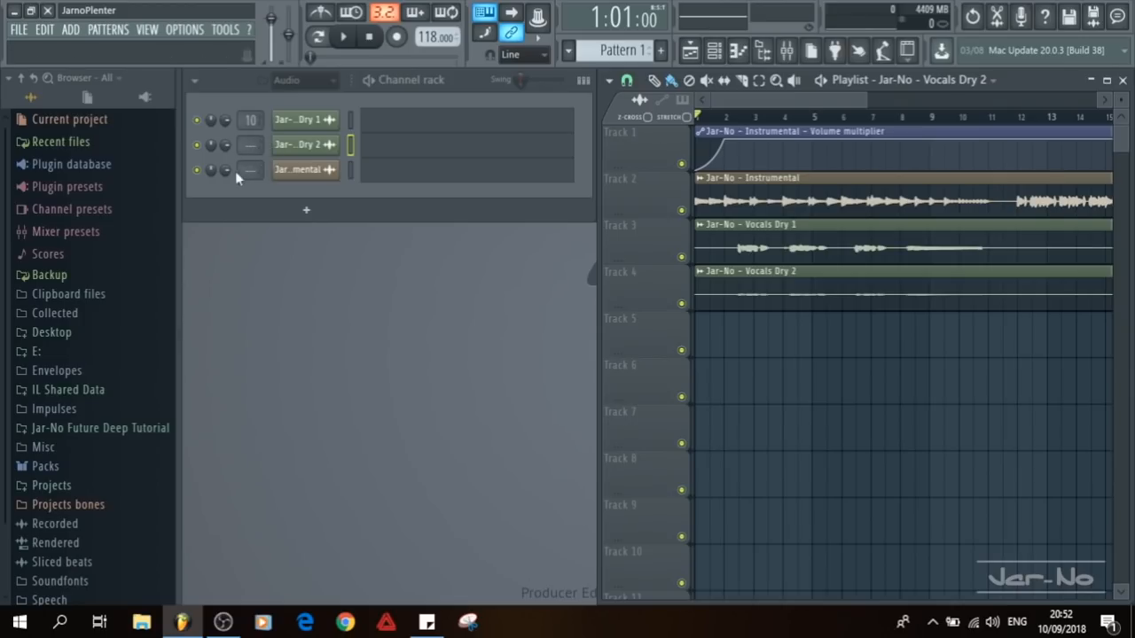
{"action": "left_click", "coordinate": [791, 53]}
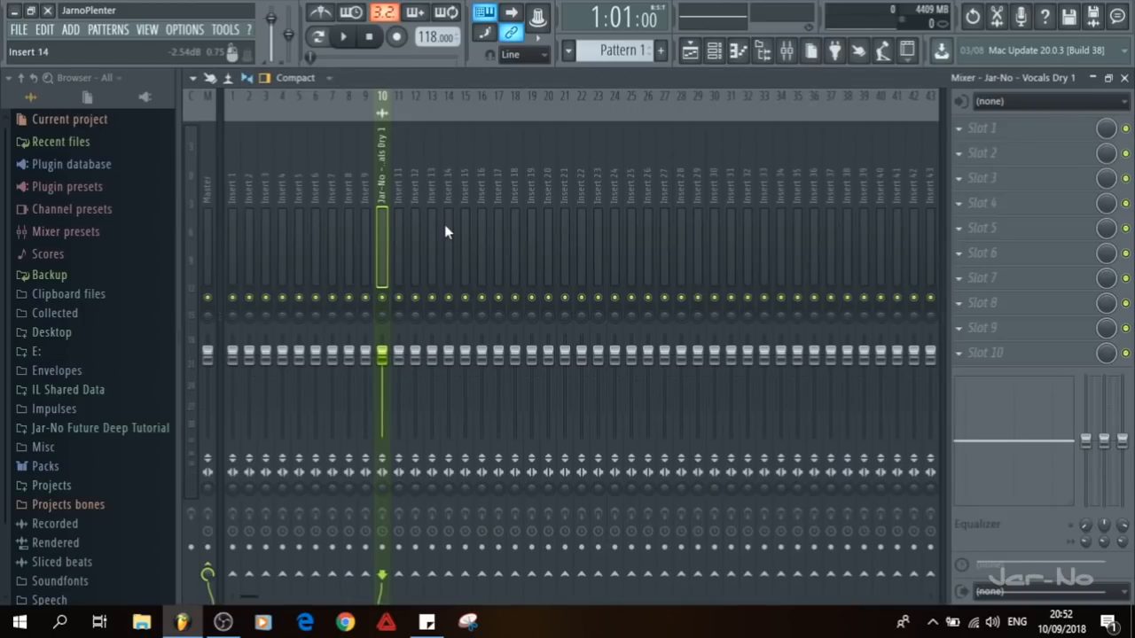
{"action": "left_click", "coordinate": [398, 200]}
{"action": "key", "text": "ctrl+l"}
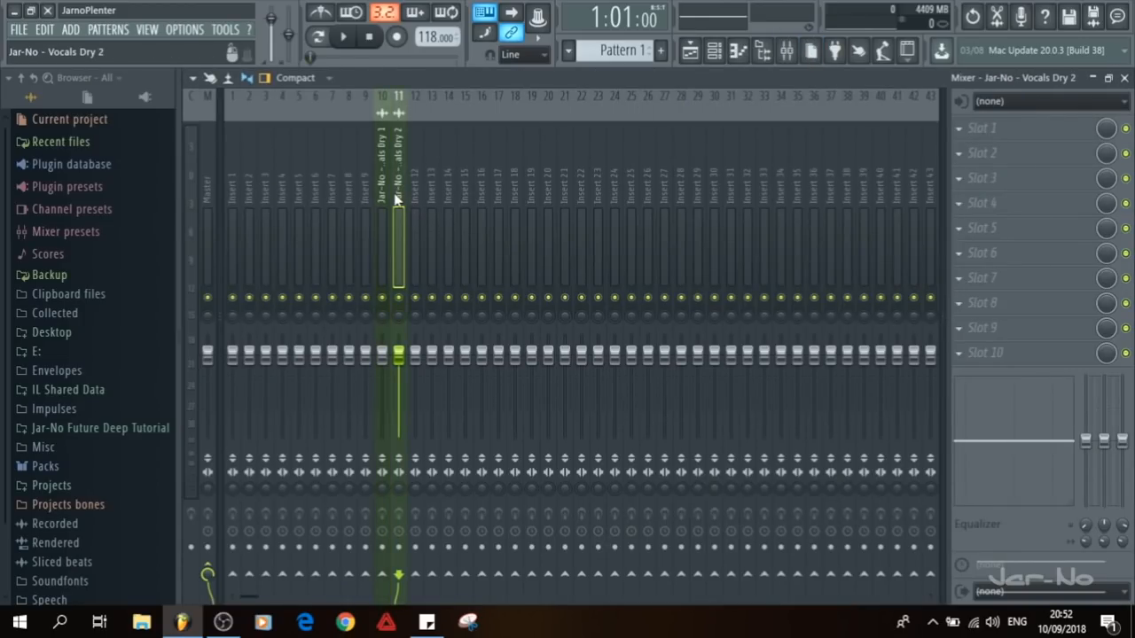
{"action": "key", "text": "F9"}
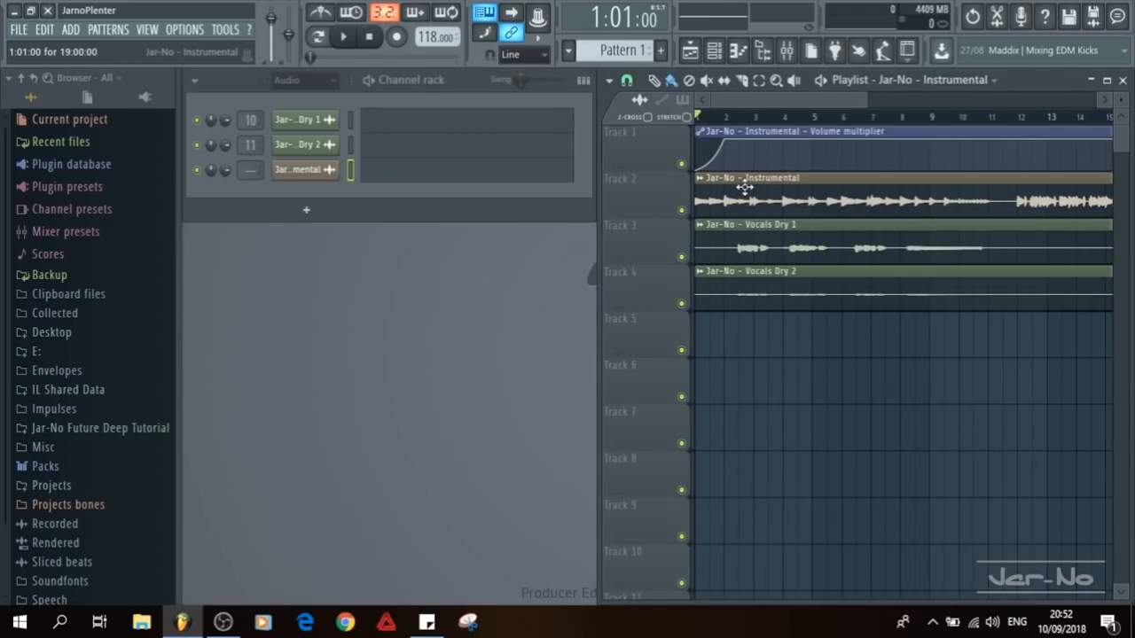
Step: Route the Instrumental channel to mixer insert 13 and show the mixer again
{"action": "left_click", "coordinate": [786, 50]}
{"action": "left_click", "coordinate": [430, 220]}
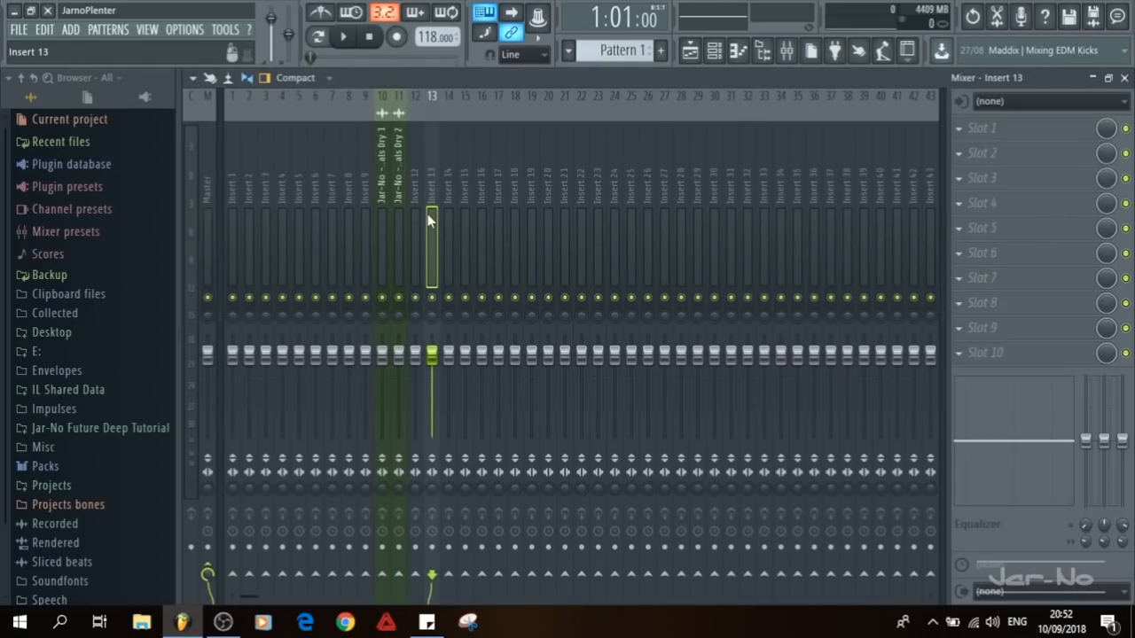
{"action": "key", "text": "ctrl+l"}
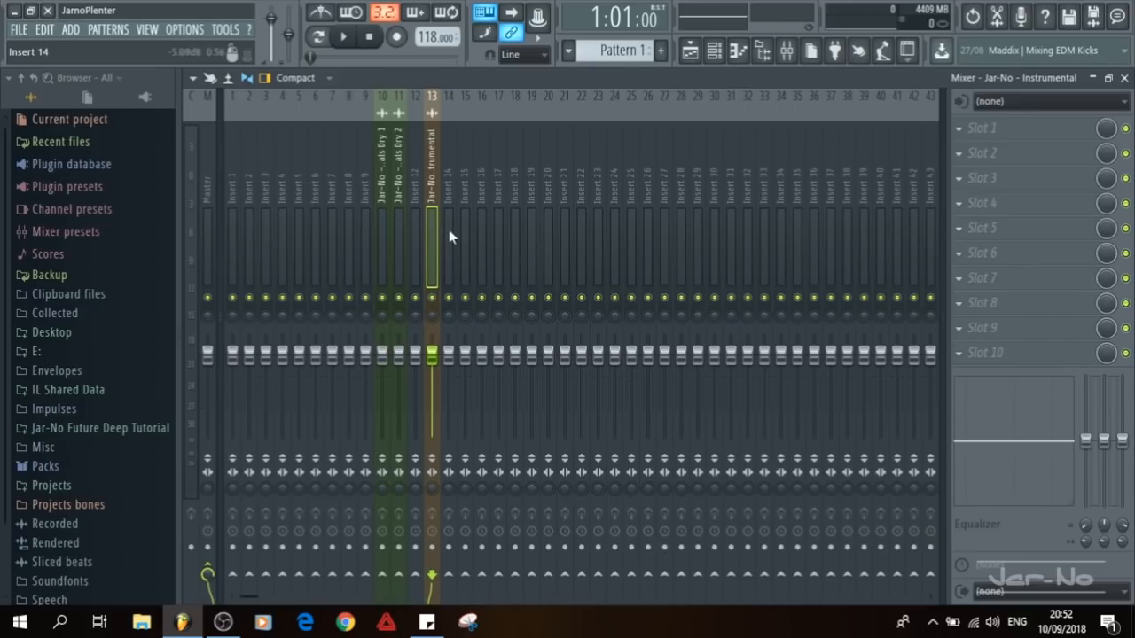
{"action": "key", "text": "F9"}
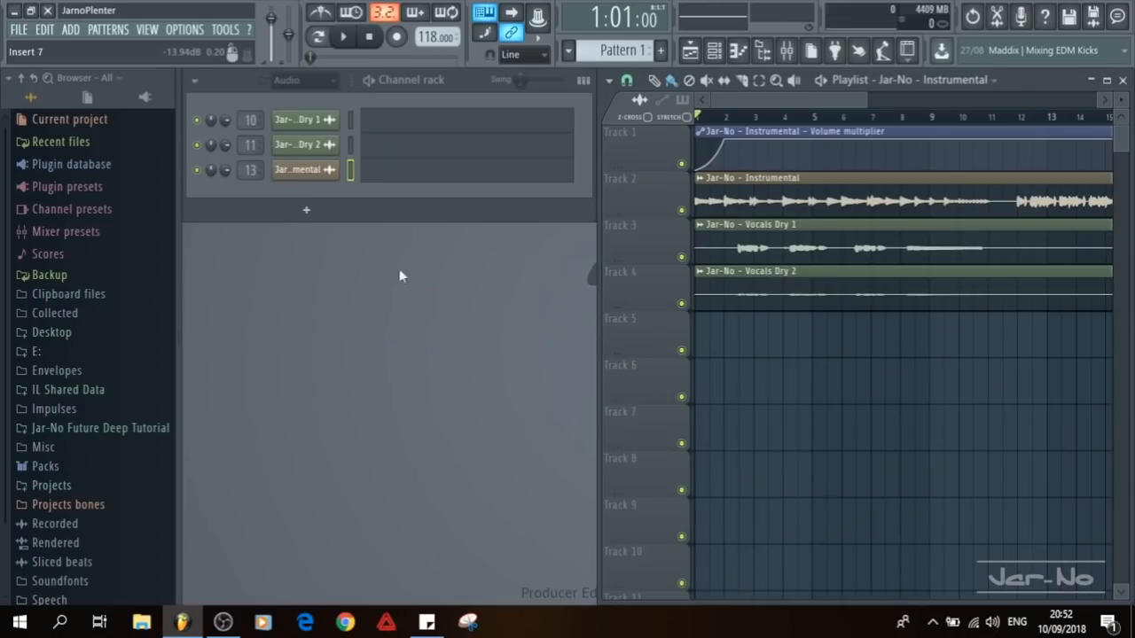
{"action": "left_click", "coordinate": [785, 53]}
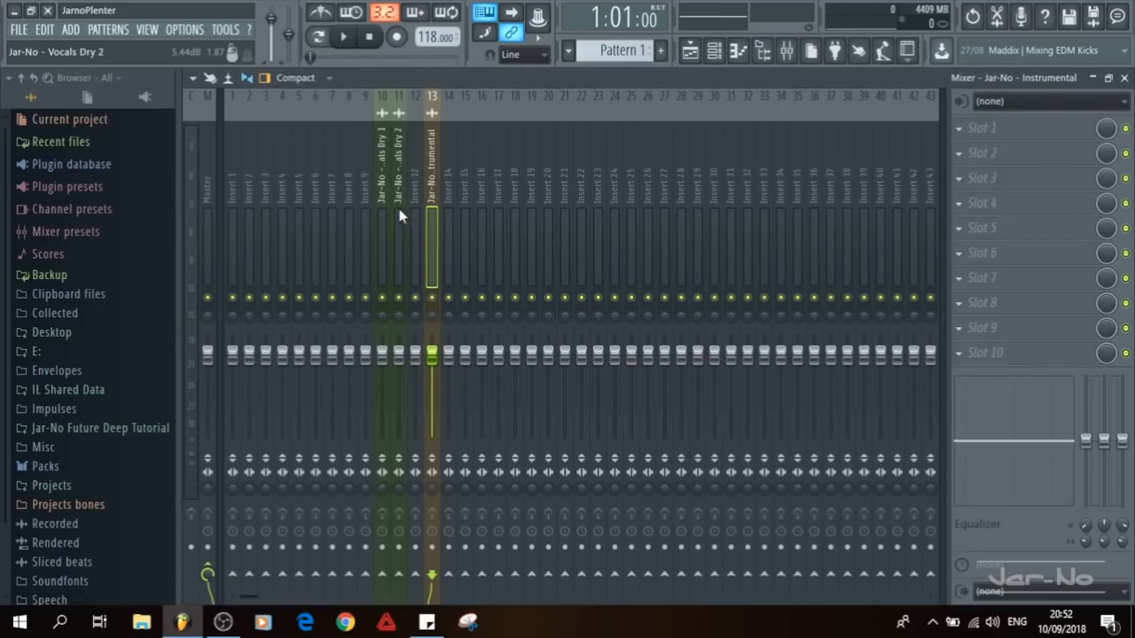
Step: Solo the Vocals Dry 1 mixer insert and return to the playlist
{"action": "left_click", "coordinate": [382, 213]}
{"action": "right_click", "coordinate": [383, 297]}
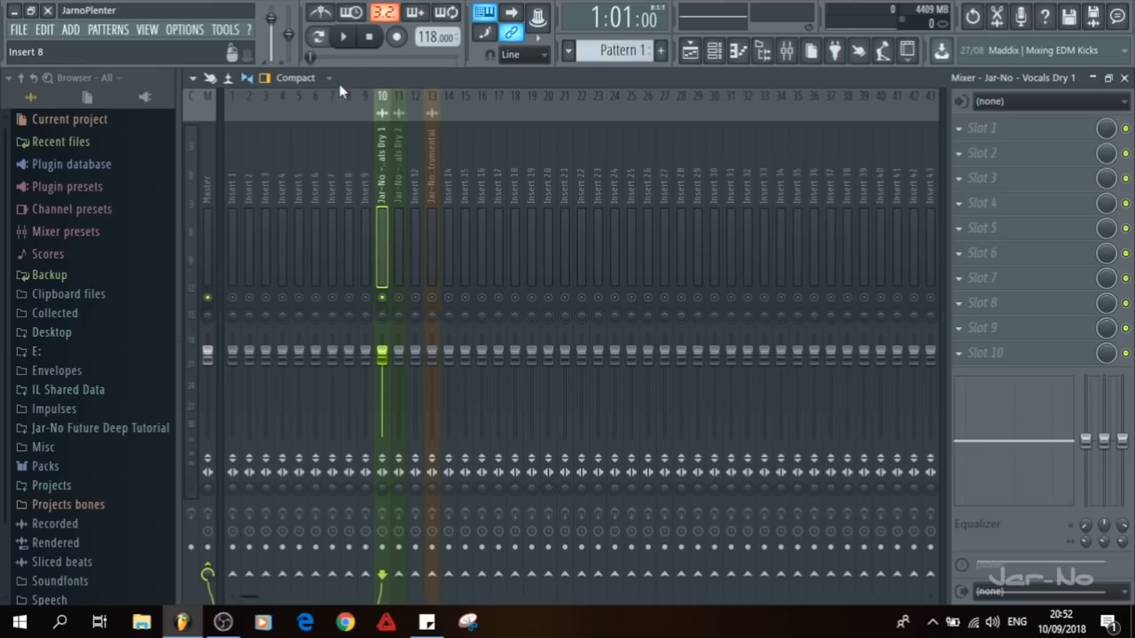
{"action": "key", "text": "F9"}
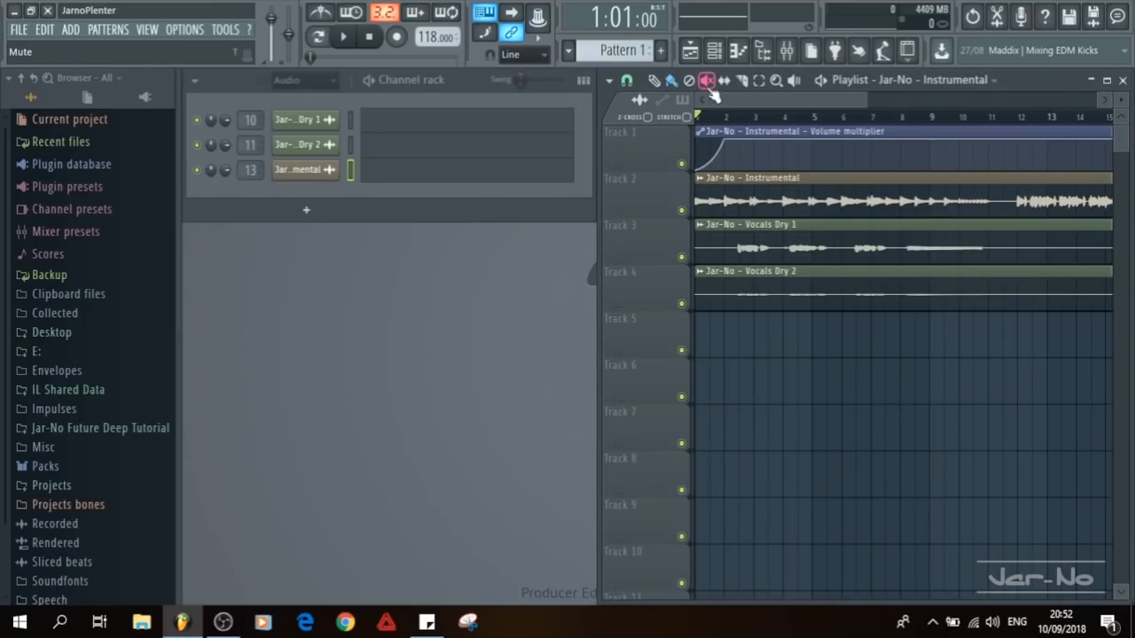
Step: Set the playback start to 2:08:00, just ahead of the first vocal phrase, and audition the solo vocal from there
{"action": "scroll", "coordinate": [738, 120], "scroll_direction": "up", "scroll_amount": 5}
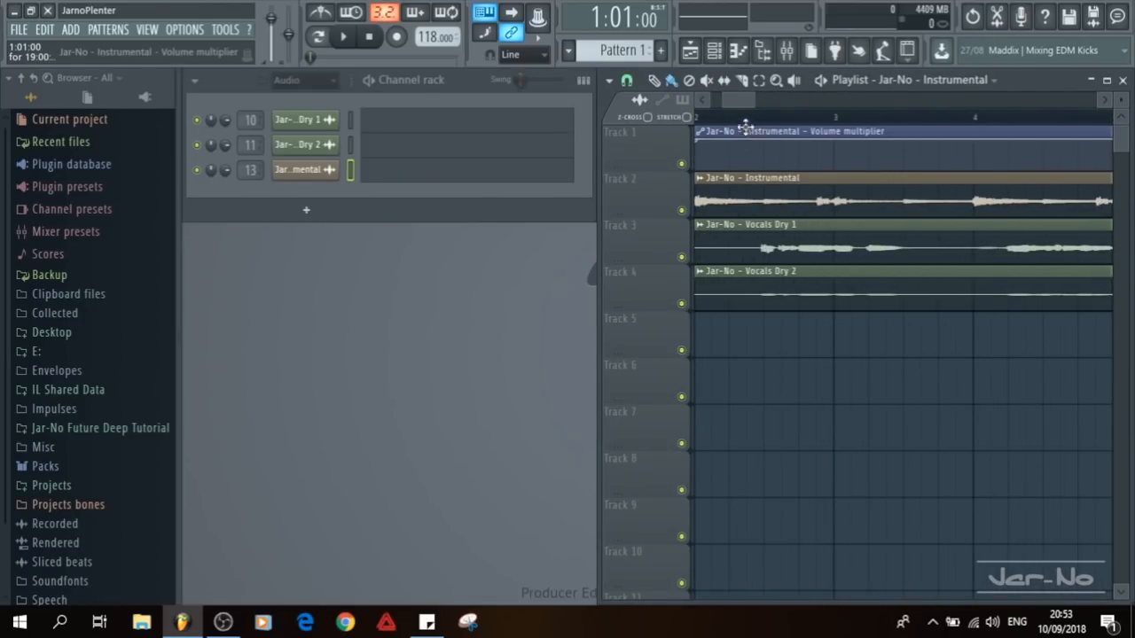
{"action": "left_click", "coordinate": [729, 117]}
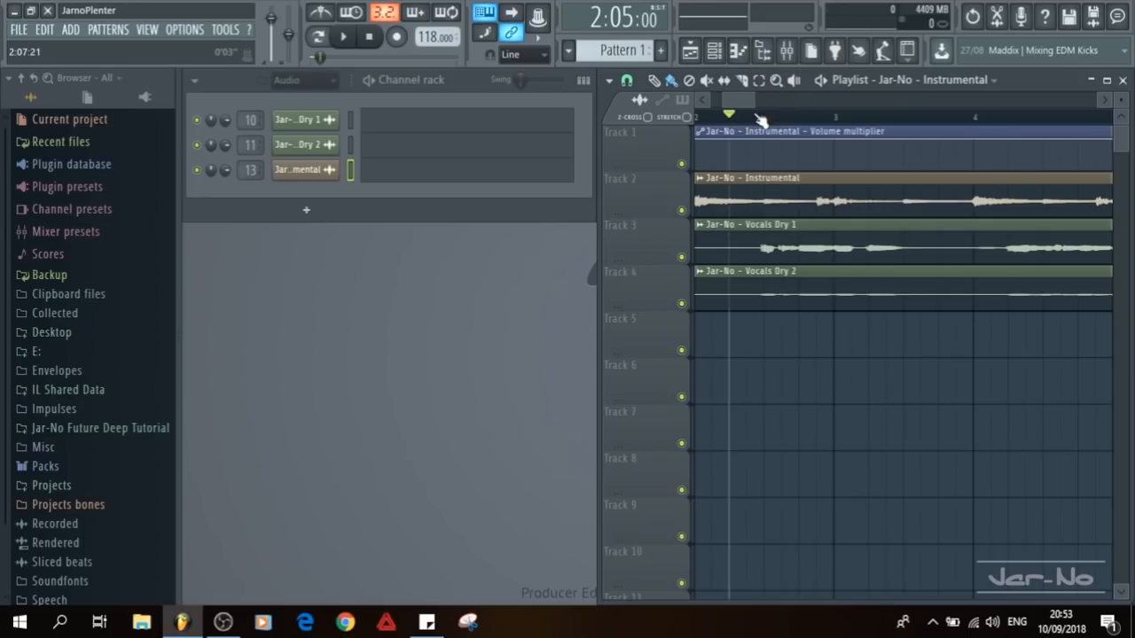
{"action": "scroll", "coordinate": [790, 116], "scroll_direction": "down", "scroll_amount": 5}
{"action": "key", "text": "space"}
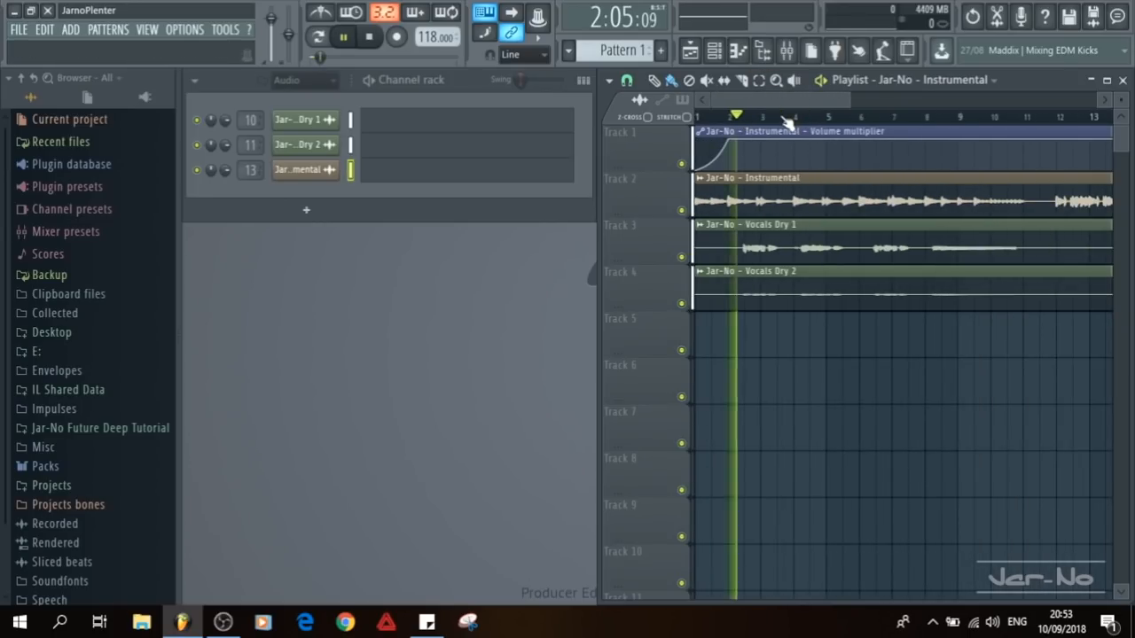
{"action": "scroll", "coordinate": [749, 119], "scroll_direction": "up", "scroll_amount": 4}
{"action": "key", "text": "space"}
{"action": "key", "text": "space"}
{"action": "scroll", "coordinate": [767, 117], "scroll_direction": "down", "scroll_amount": 4}
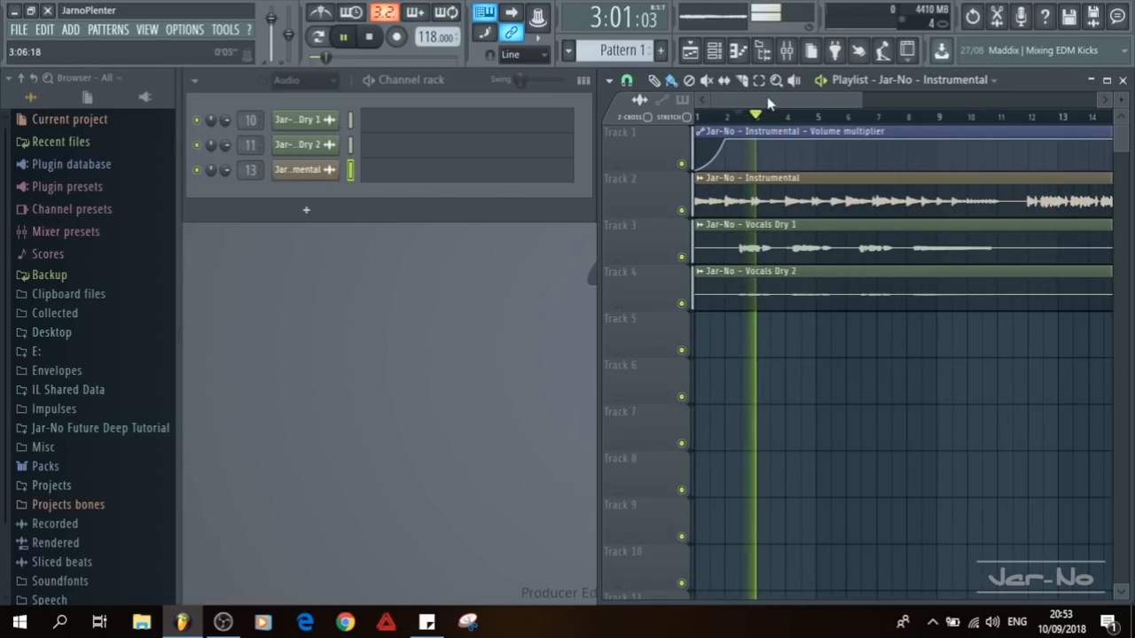
{"action": "key", "text": "space"}
Step: Load Fruity Compressor into slot 1 of the Vocals Dry 1 mixer insert
{"action": "left_click", "coordinate": [788, 52]}
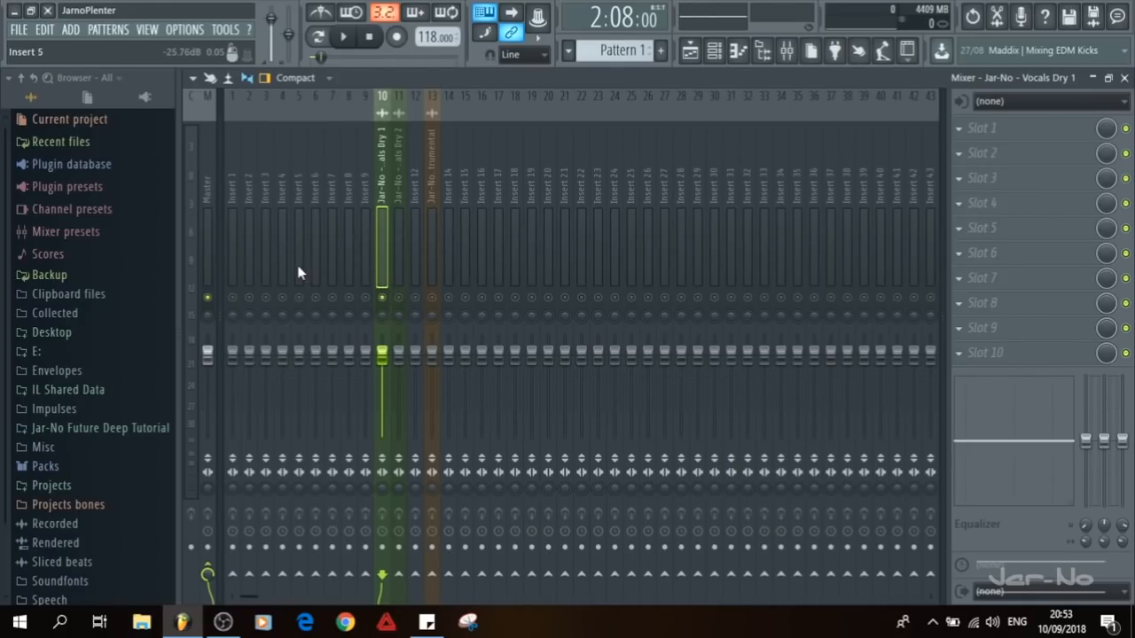
{"action": "left_click", "coordinate": [965, 133]}
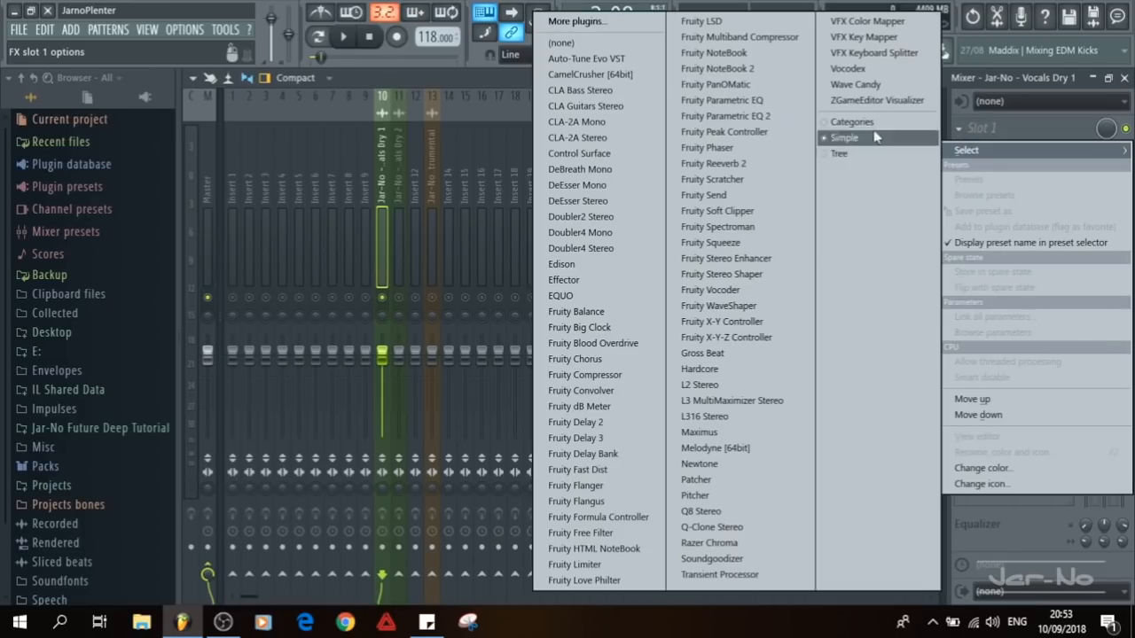
{"action": "left_click", "coordinate": [620, 374]}
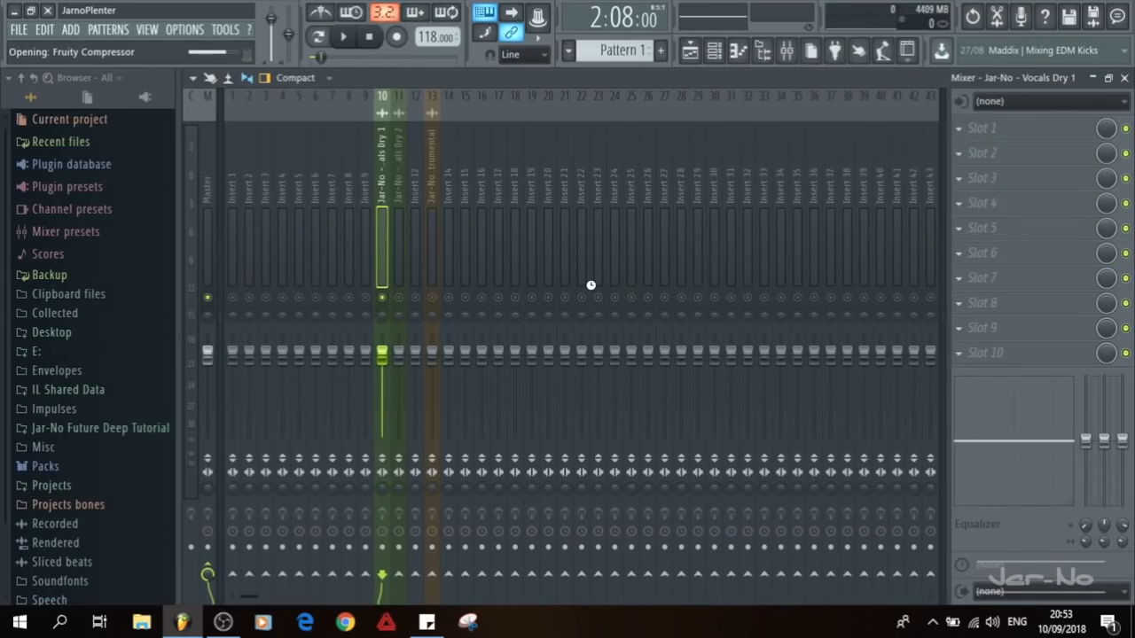
{"action": "left_click_drag", "start_coordinate": [493, 285], "coordinate": [480, 126]}
{"action": "left_click", "coordinate": [345, 174]}
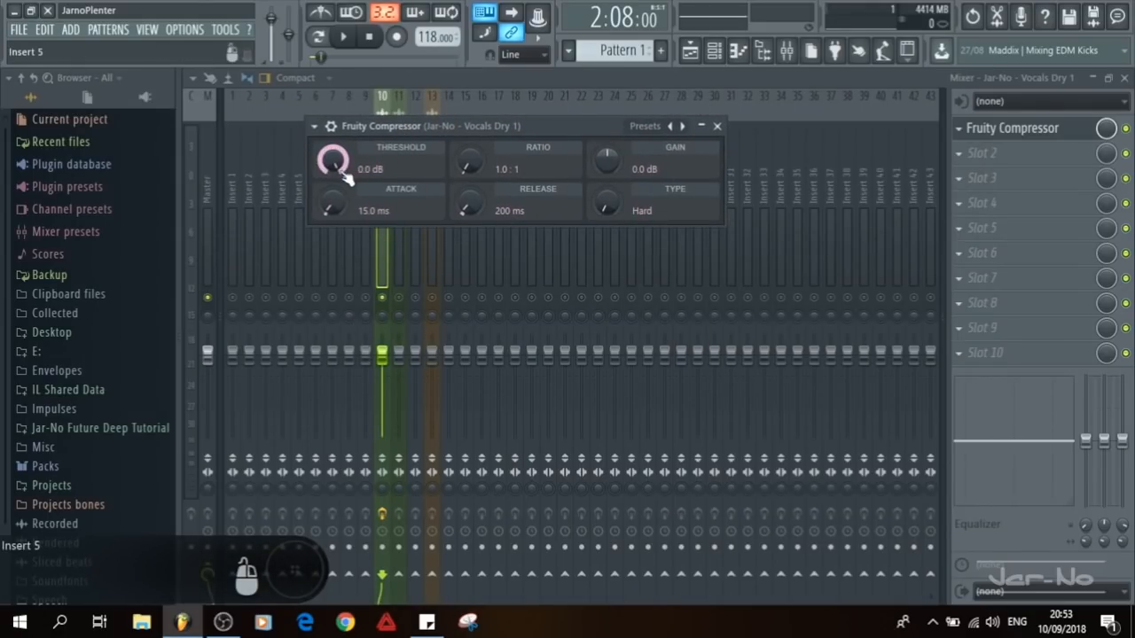
Step: Apply the Leveler 1 preset to the compressor and move its window clear of the vocal inserts
{"action": "left_click", "coordinate": [315, 127]}
{"action": "mouse_move", "coordinate": [399, 175]}
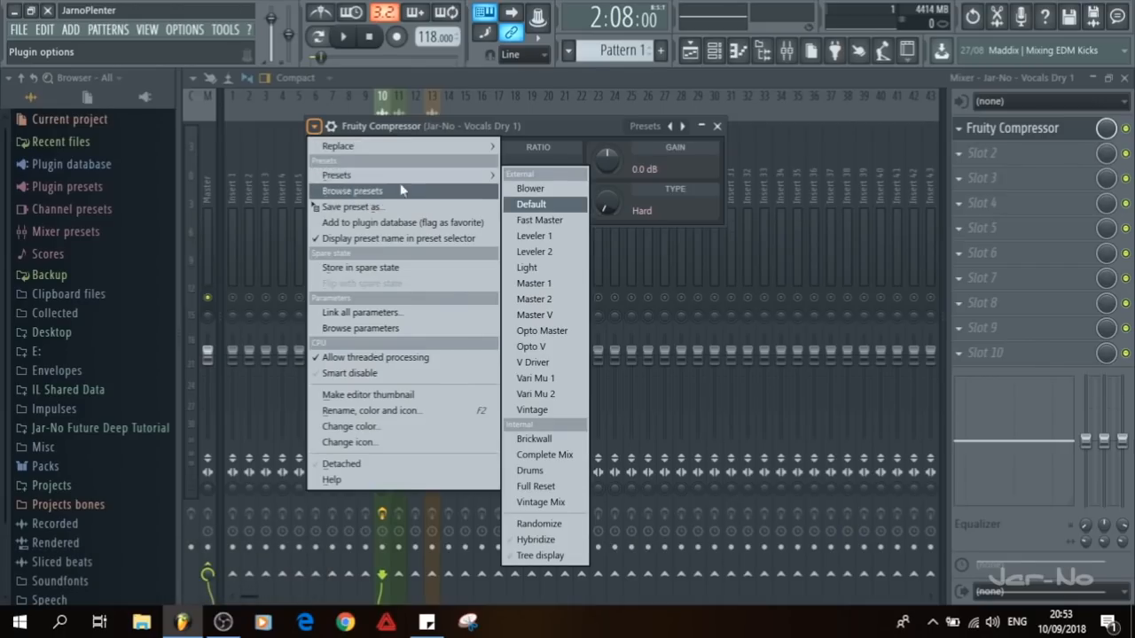
{"action": "left_click", "coordinate": [537, 235]}
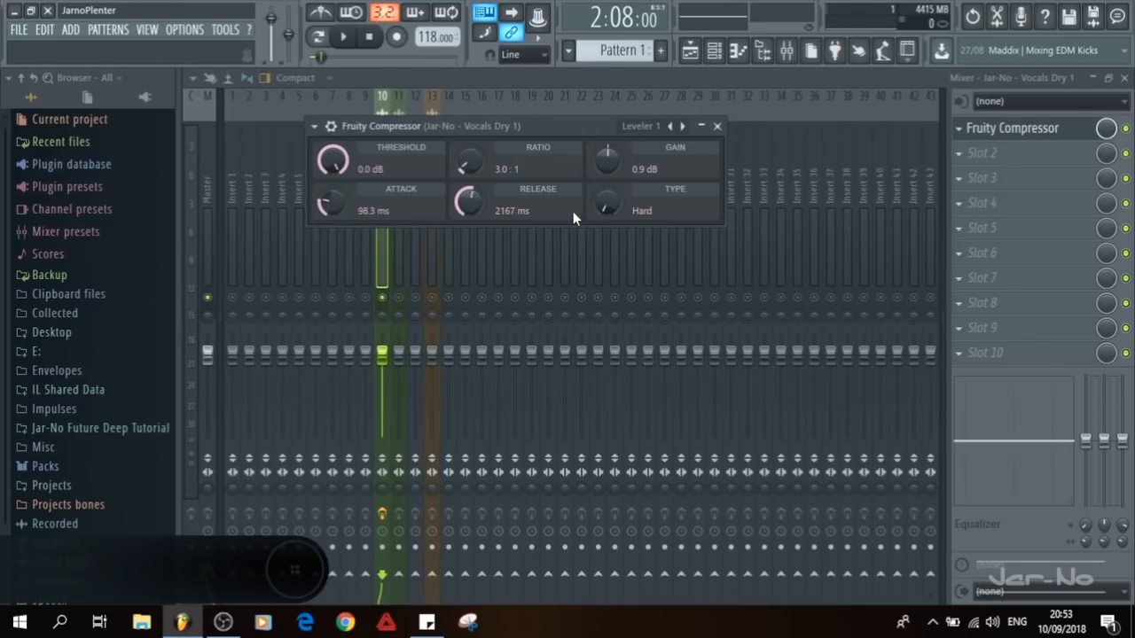
{"action": "left_click_drag", "start_coordinate": [415, 126], "coordinate": [672, 226]}
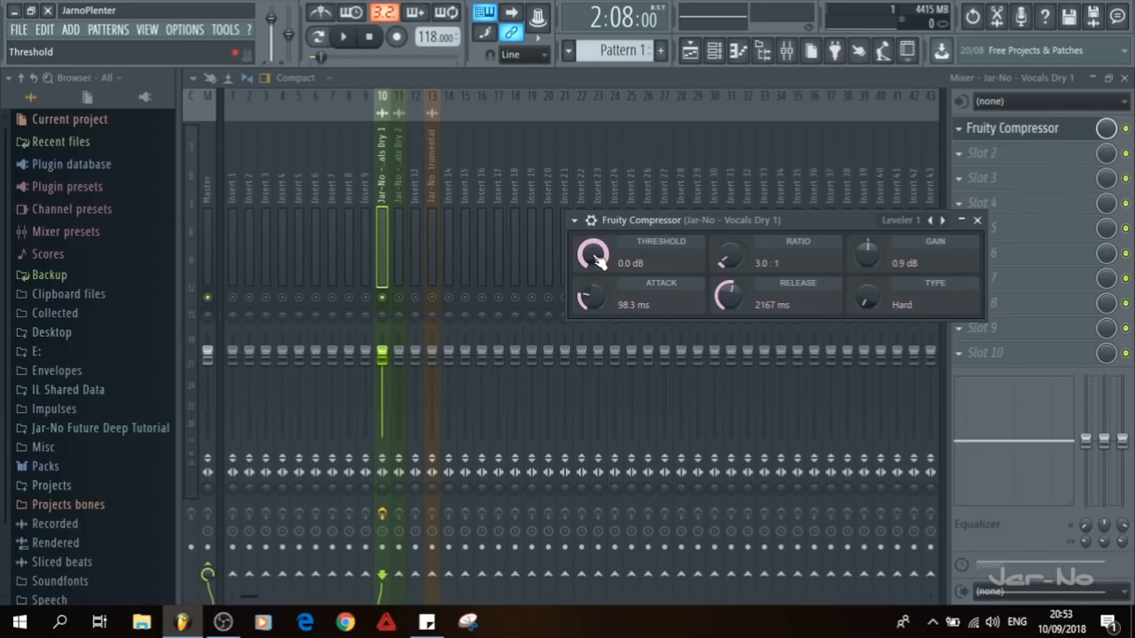
Step: Try the compressor threshold at -60.0 dB while the vocal plays
{"action": "key", "text": "space"}
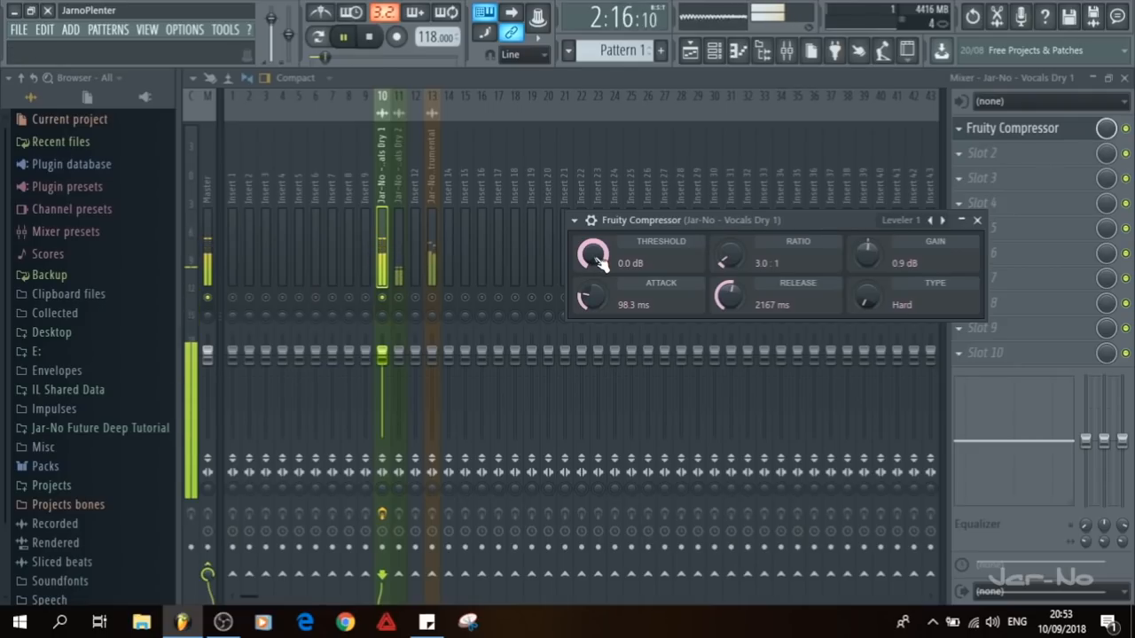
{"action": "left_click_drag", "start_coordinate": [600, 259], "coordinate": [599, 254]}
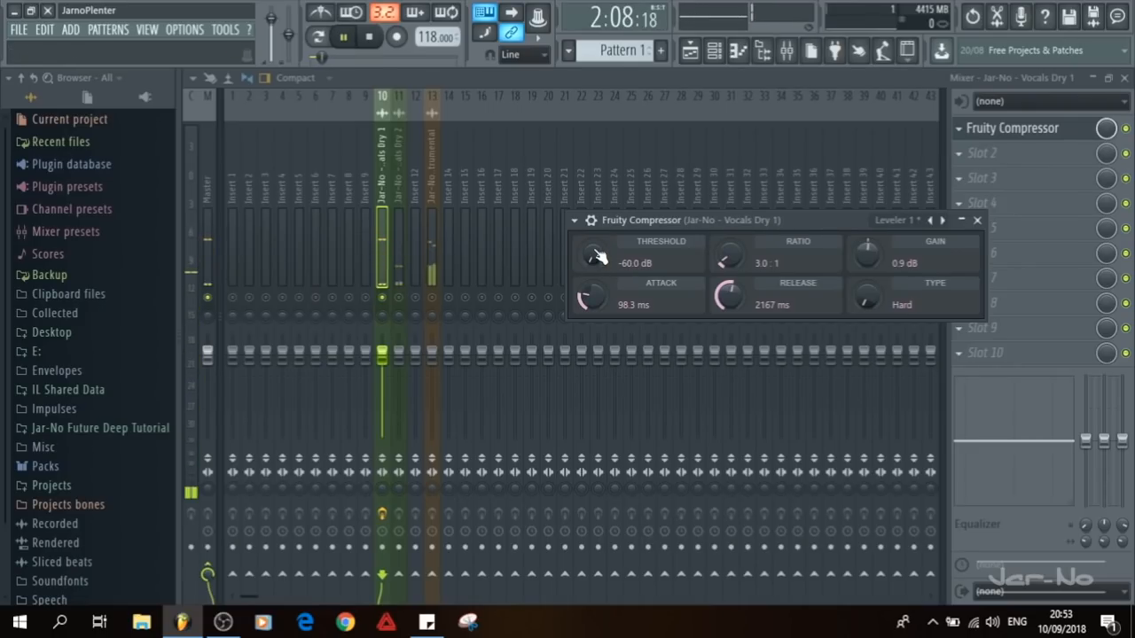
{"action": "key", "text": "space"}
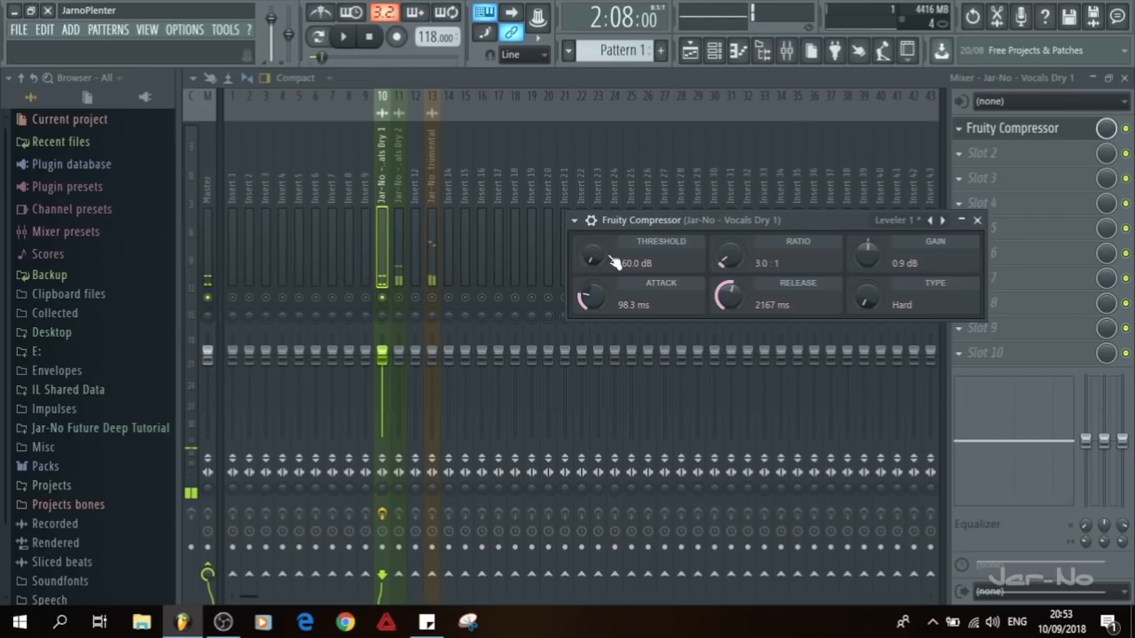
Step: Set the compressor threshold to -17.7 dB, audition the compressed vocal and close the compressor
{"action": "left_click_drag", "start_coordinate": [593, 257], "coordinate": [593, 208]}
{"action": "left_click_drag", "start_coordinate": [592, 255], "coordinate": [593, 256]}
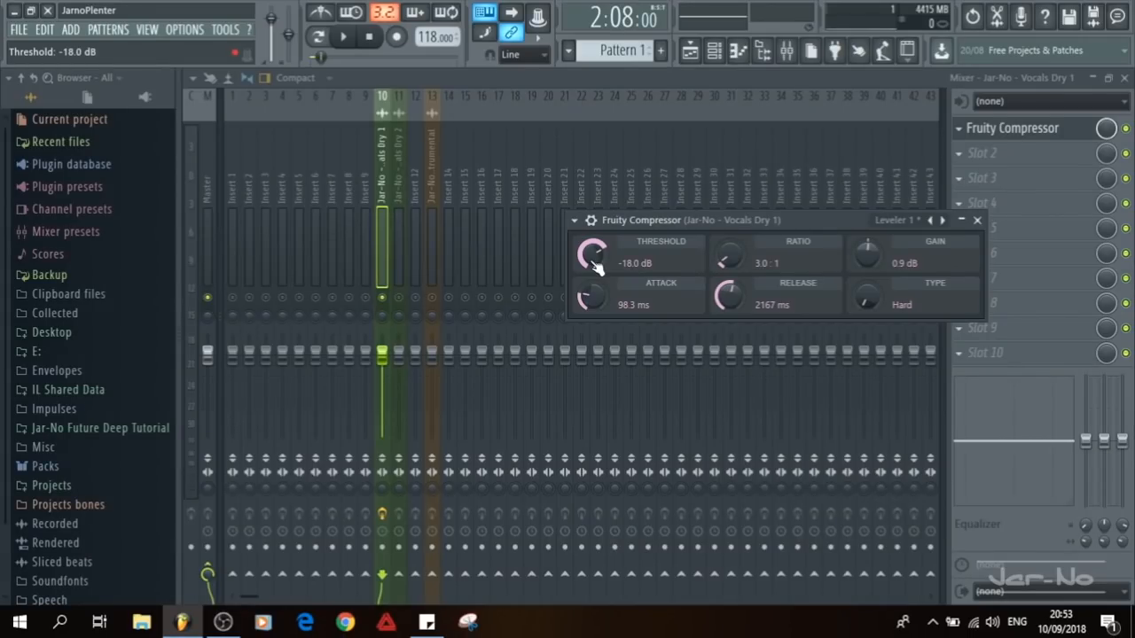
{"action": "key", "text": "space"}
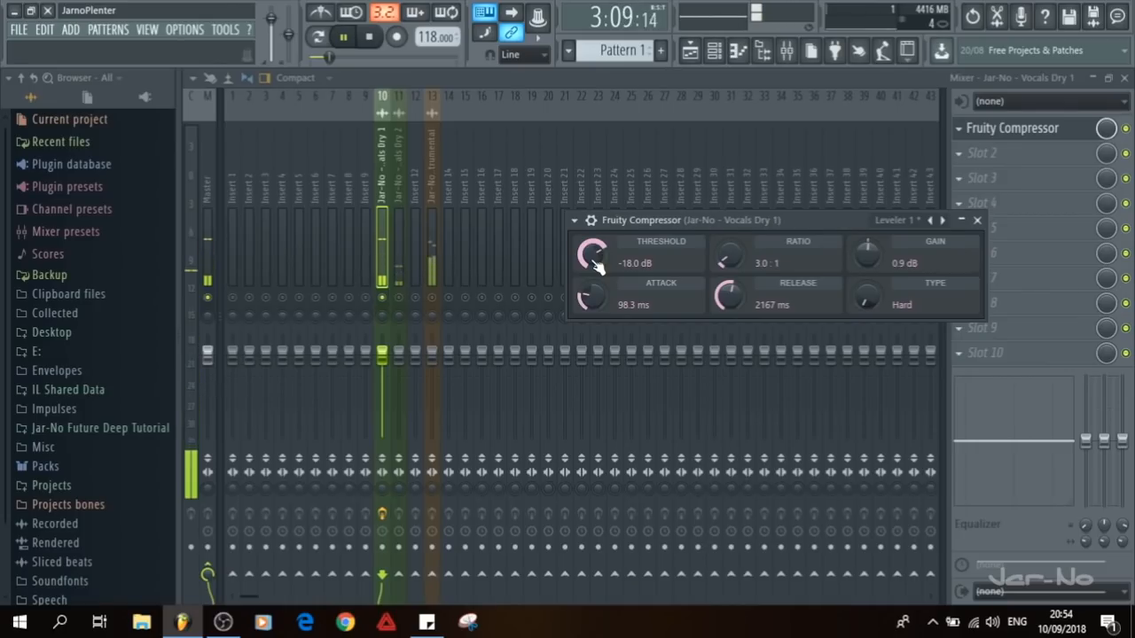
{"action": "left_click_drag", "start_coordinate": [596, 266], "coordinate": [596, 262]}
{"action": "key", "text": "space"}
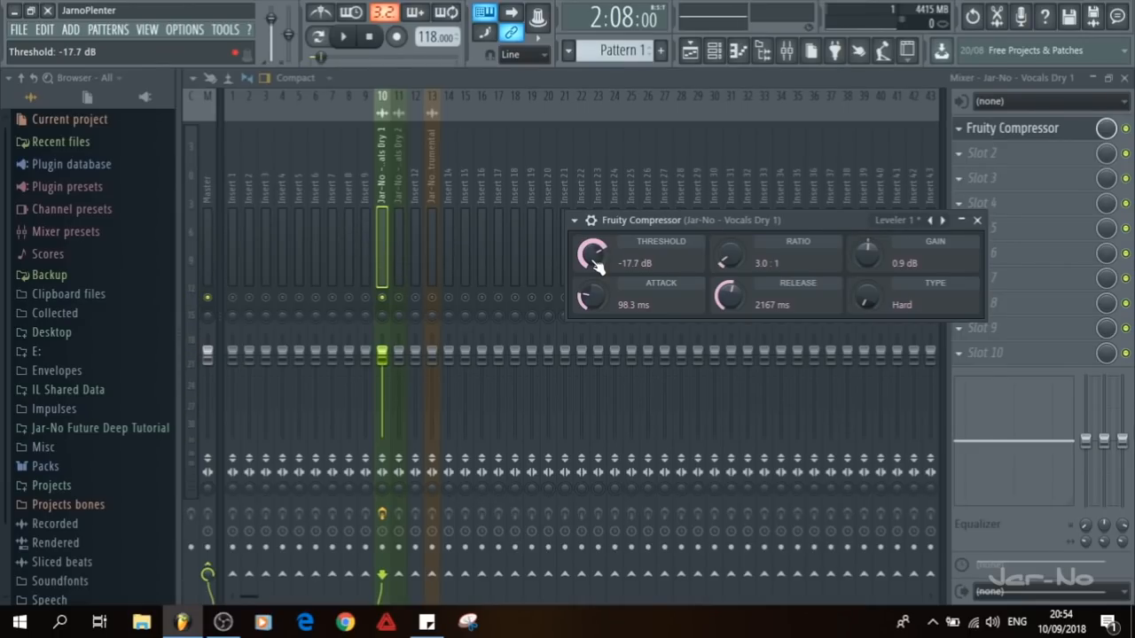
{"action": "key", "text": "space"}
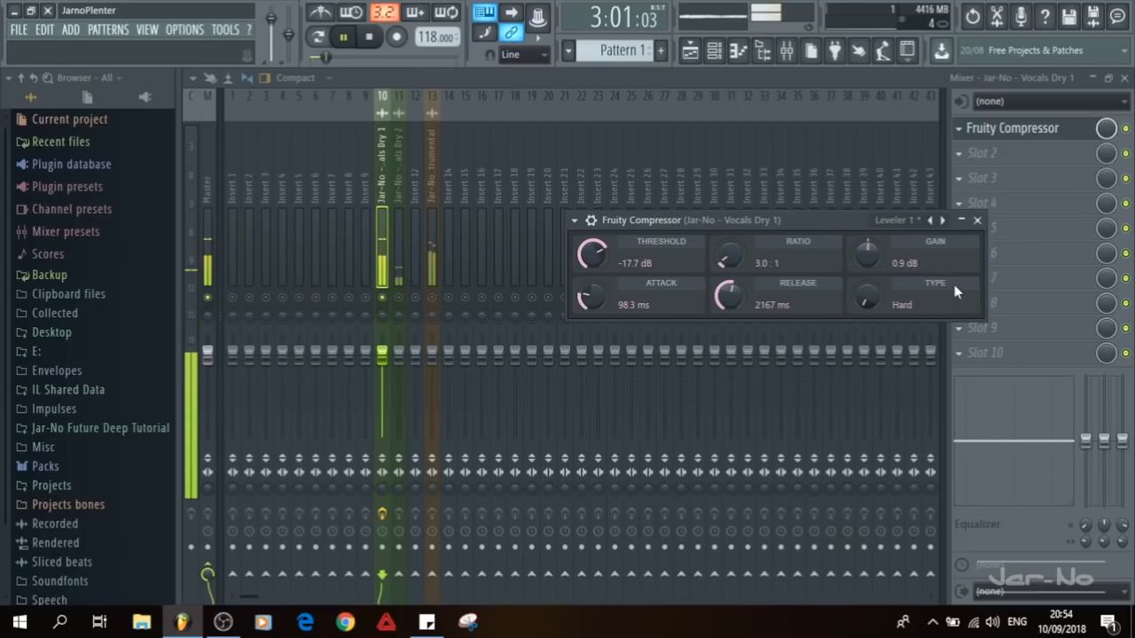
{"action": "key", "text": "space"}
{"action": "left_click", "coordinate": [978, 223]}
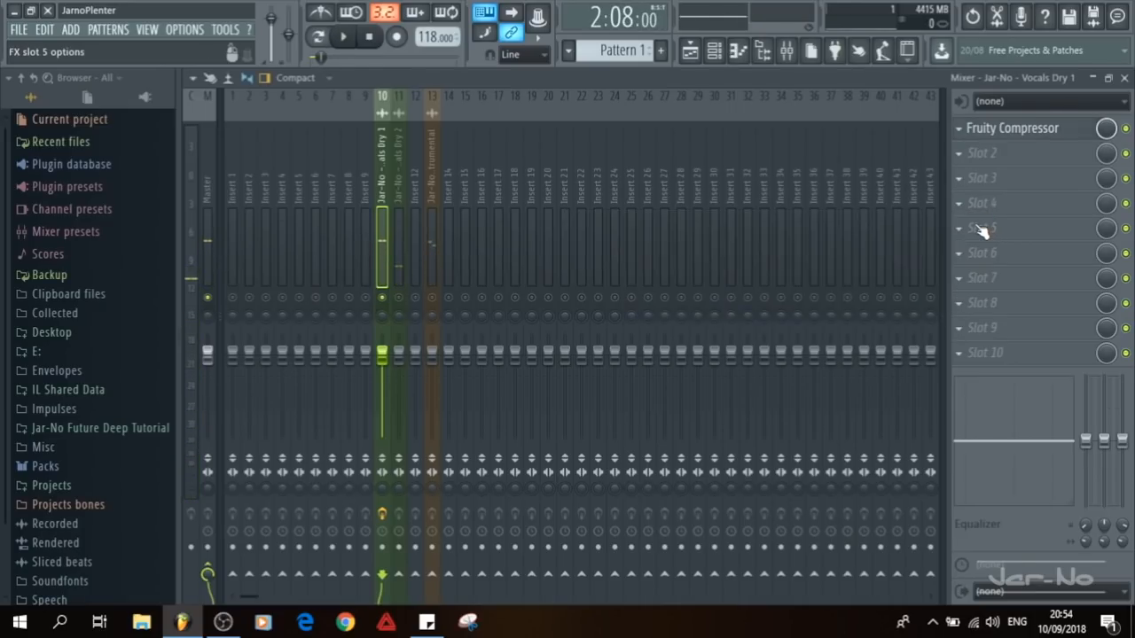
Step: Load Fruity Parametric EQ 2 into slot 2 of the Vocals Dry 1 insert and place its window higher up
{"action": "left_click", "coordinate": [969, 157]}
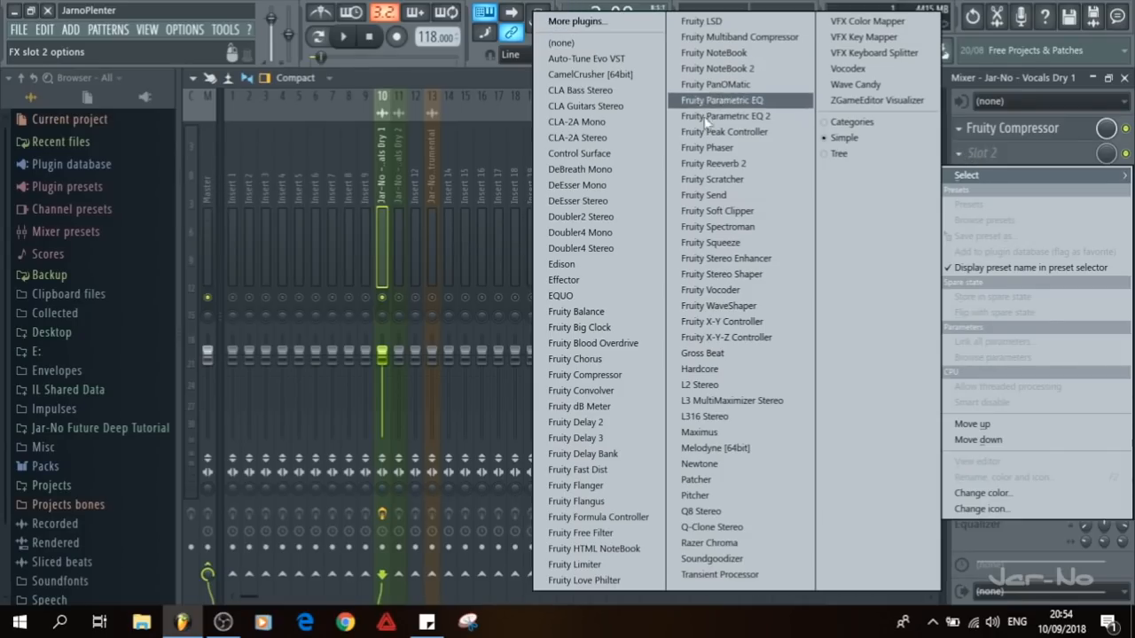
{"action": "left_click", "coordinate": [754, 121]}
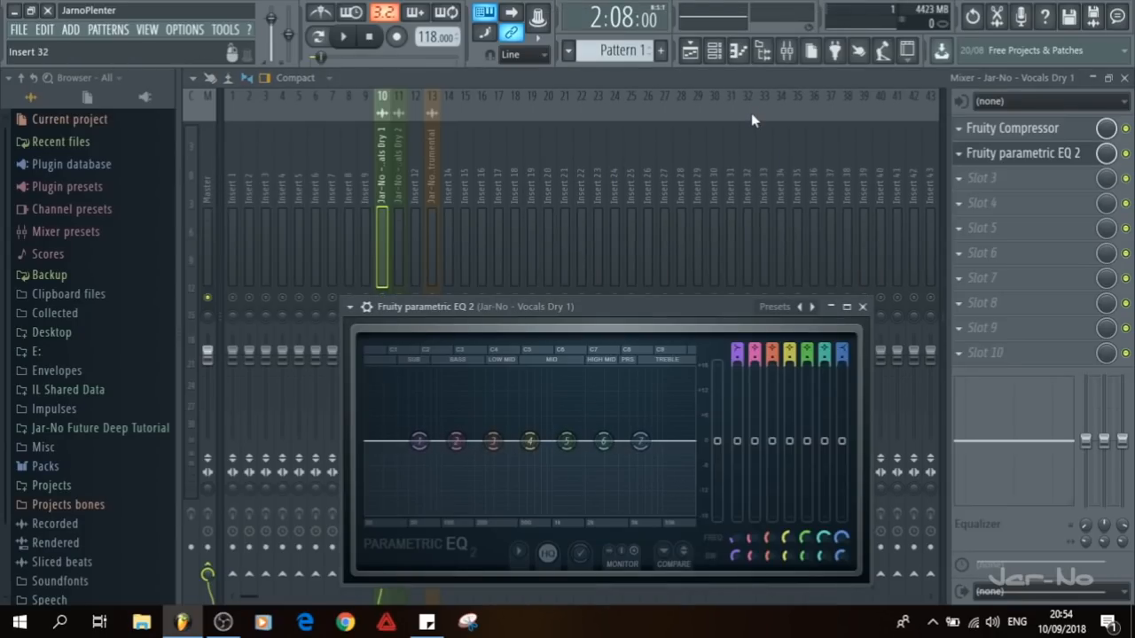
{"action": "left_click_drag", "start_coordinate": [619, 300], "coordinate": [572, 146]}
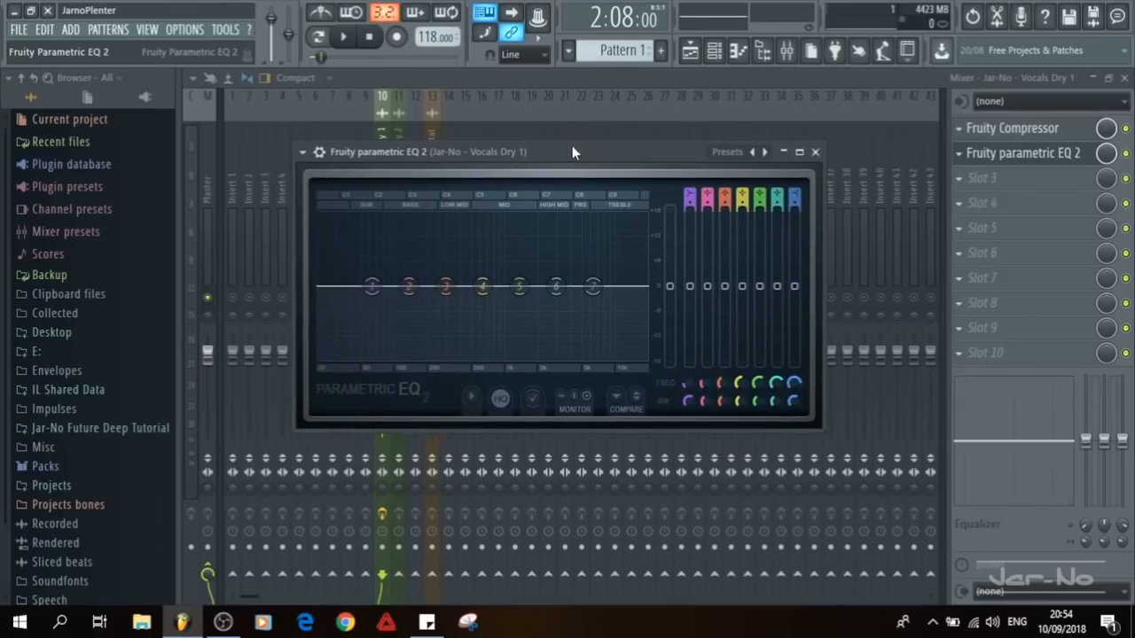
Step: Change the filter order of EQ band 1 and set its type to High pass
{"action": "right_click", "coordinate": [371, 289]}
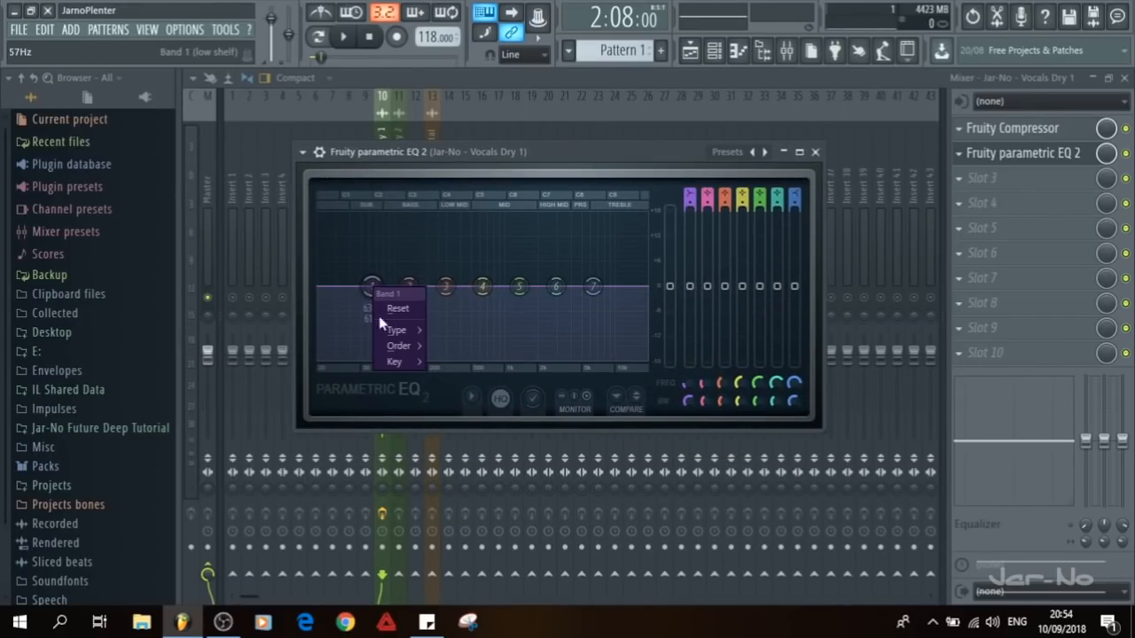
{"action": "mouse_move", "coordinate": [404, 345]}
{"action": "left_click", "coordinate": [447, 346]}
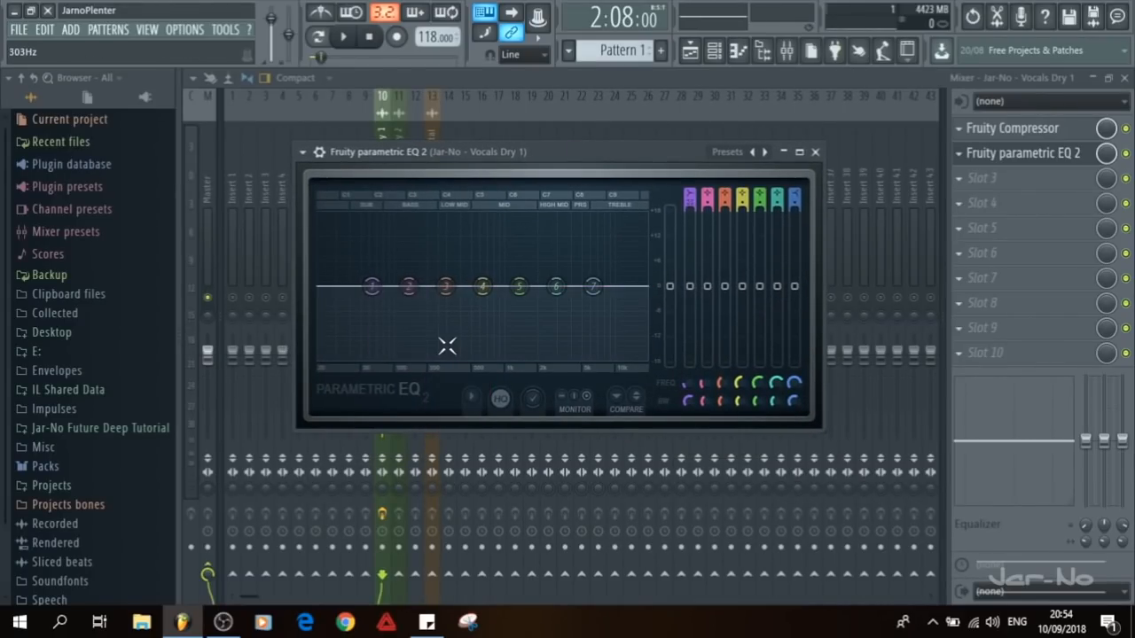
{"action": "right_click", "coordinate": [373, 291]}
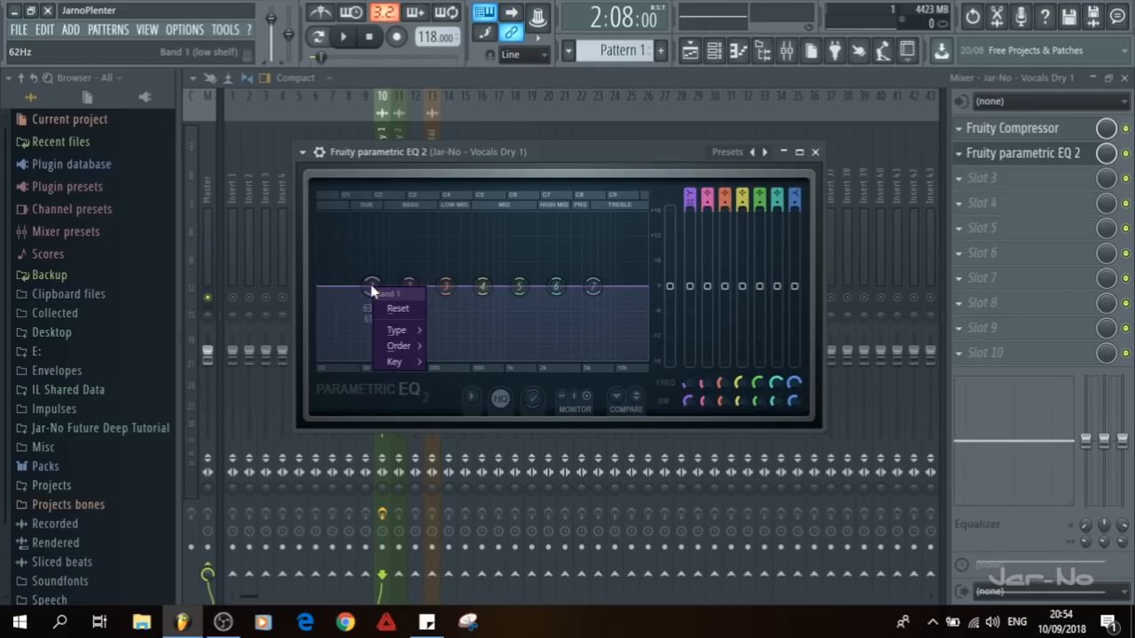
{"action": "mouse_move", "coordinate": [406, 331]}
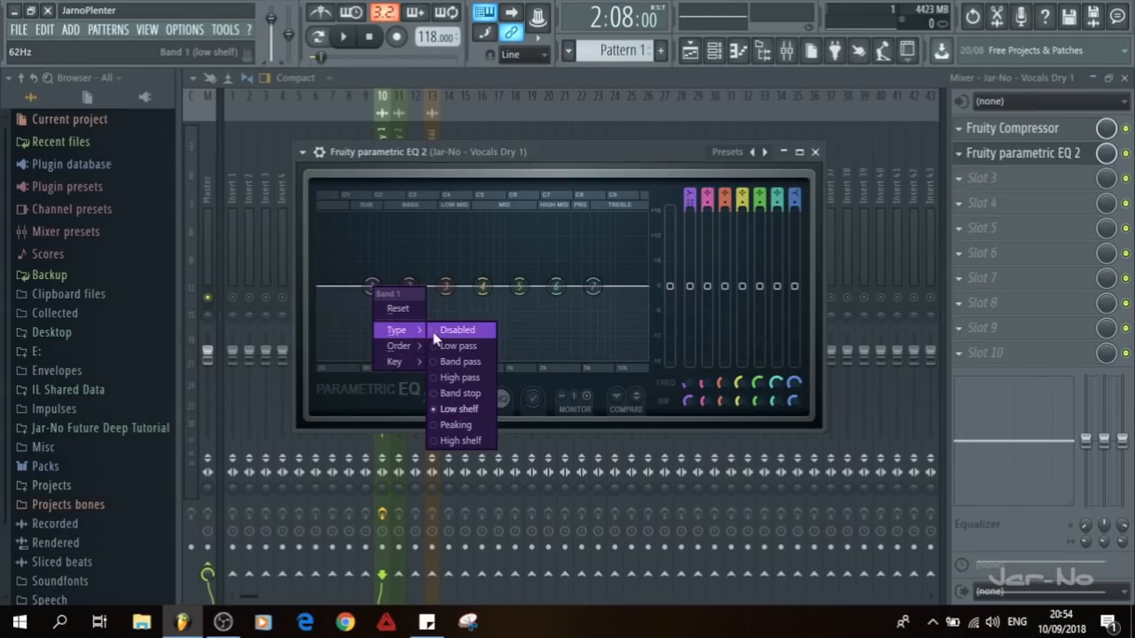
{"action": "left_click", "coordinate": [474, 379]}
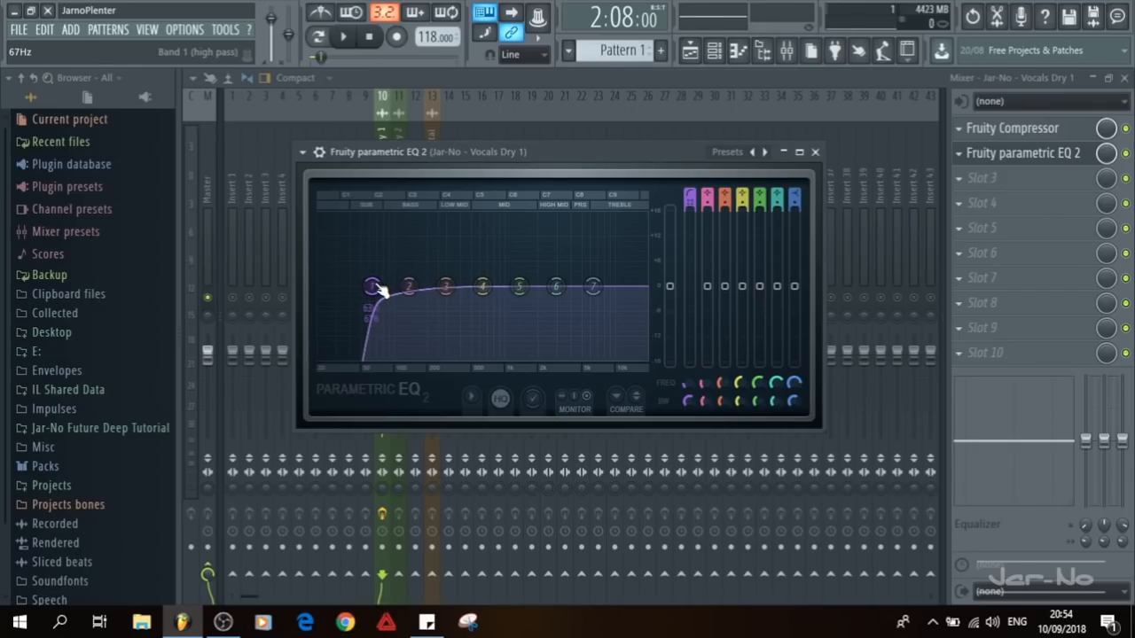
Step: Lower the high-pass cutoff of EQ band 1 to about 20 Hz, auditioning the vocal's frequency content during playback
{"action": "left_click_drag", "start_coordinate": [373, 286], "coordinate": [319, 286]}
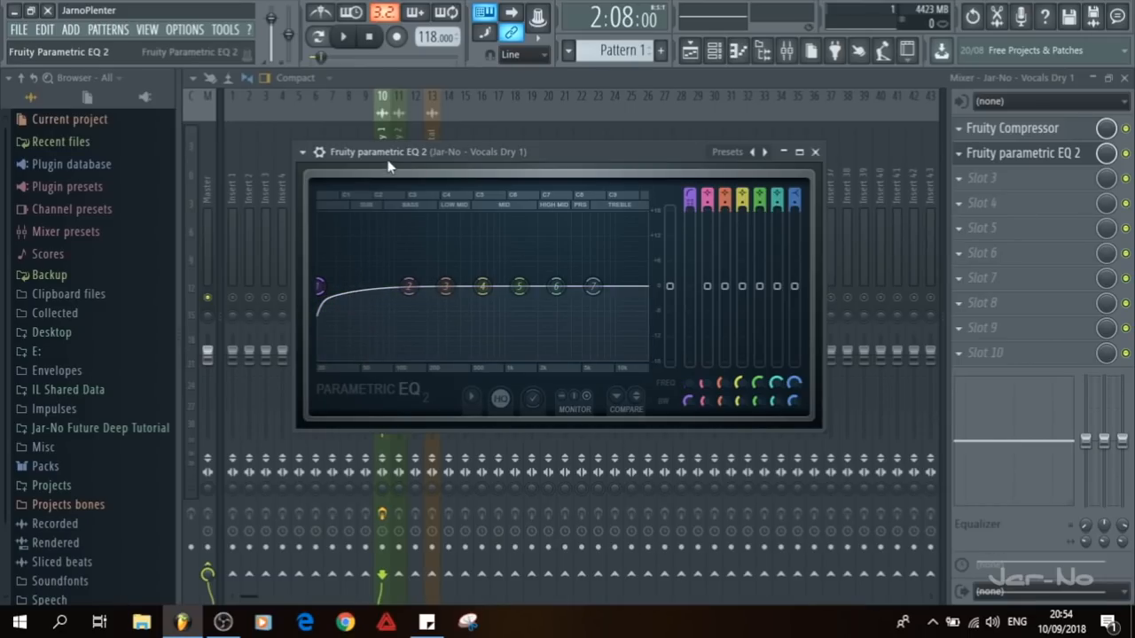
{"action": "key", "text": "space"}
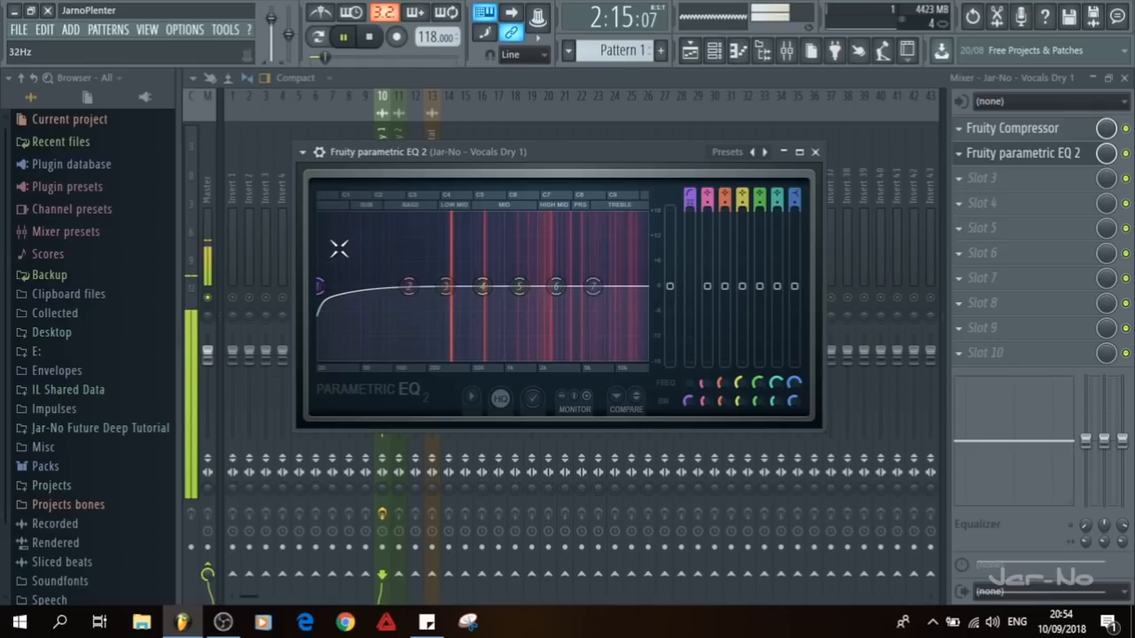
{"action": "key", "text": "space"}
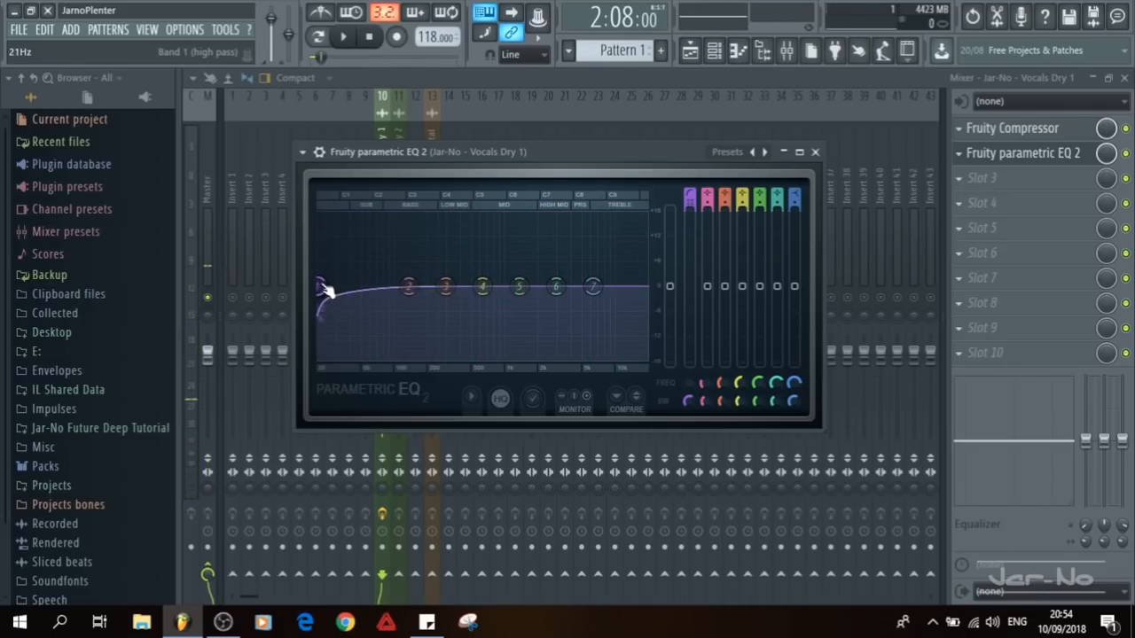
{"action": "key", "text": "space"}
{"action": "mouse_move", "coordinate": [325, 288]}
{"action": "left_mouse_down"}
{"action": "mouse_move", "coordinate": [505, 286]}
{"action": "mouse_move", "coordinate": [312, 290]}
{"action": "left_mouse_up"}
{"action": "key", "text": "space"}
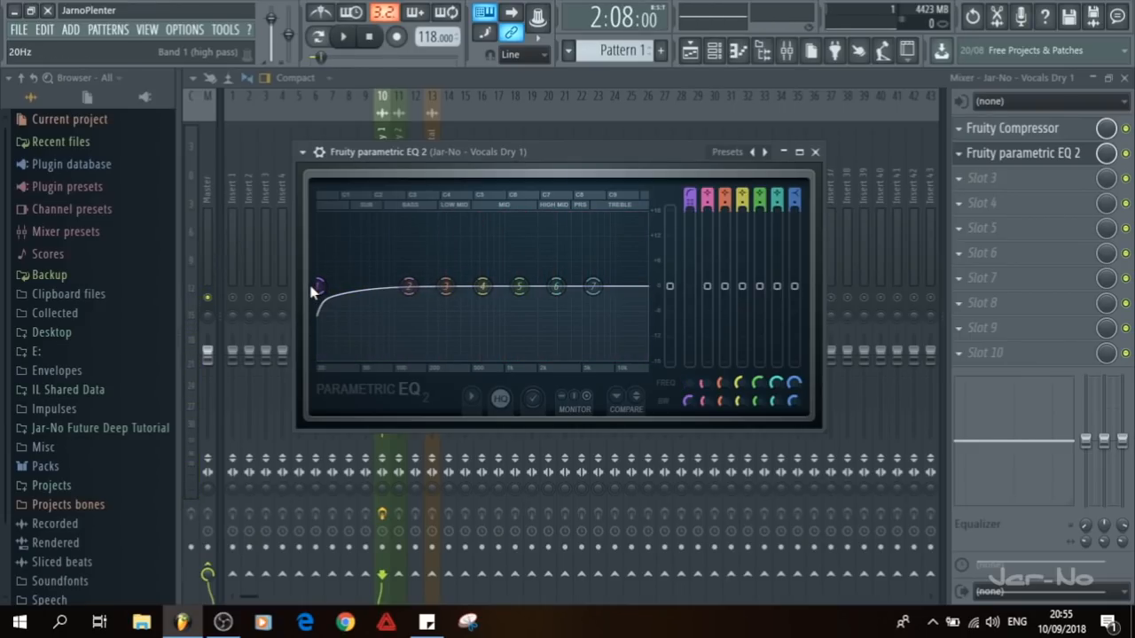
{"action": "key", "text": "space"}
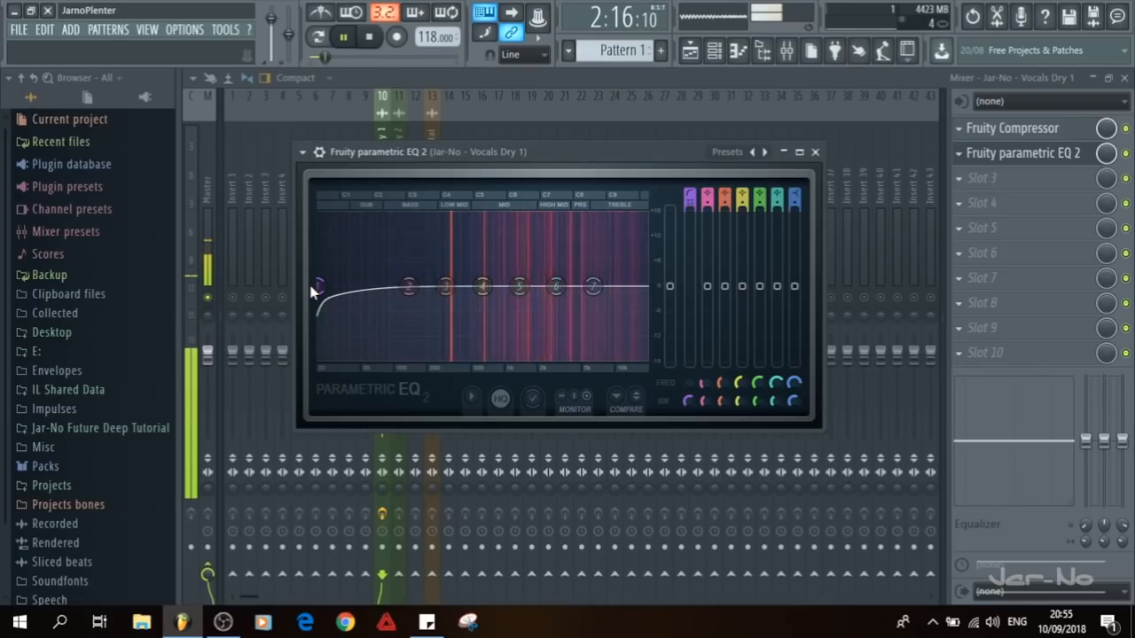
{"action": "key", "text": "space"}
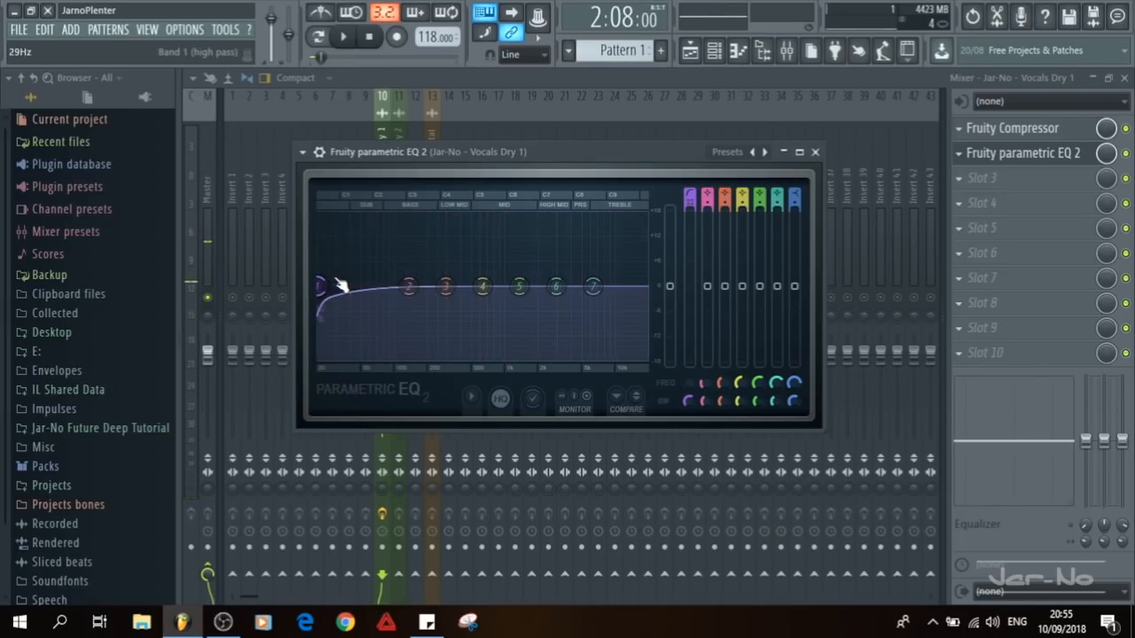
Step: Raise the high-pass cutoff of EQ band 1 to just below band 2 and cut band 2 slightly, auditioning the vocal during playback
{"action": "left_click_drag", "start_coordinate": [325, 289], "coordinate": [393, 287]}
{"action": "key", "text": "space"}
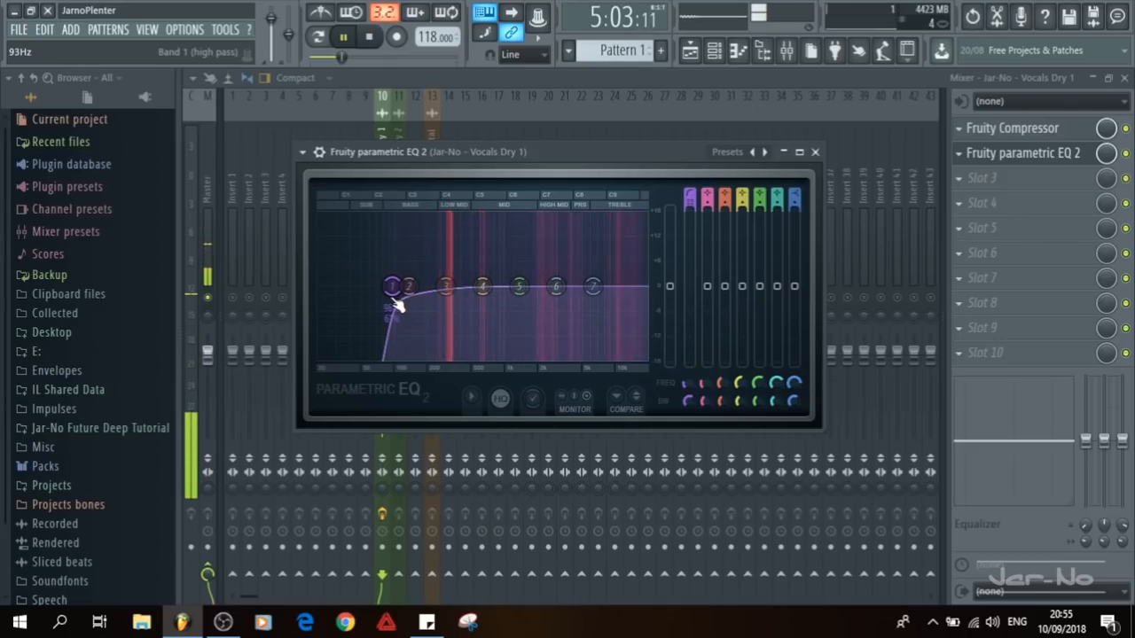
{"action": "left_click_drag", "start_coordinate": [399, 298], "coordinate": [384, 288]}
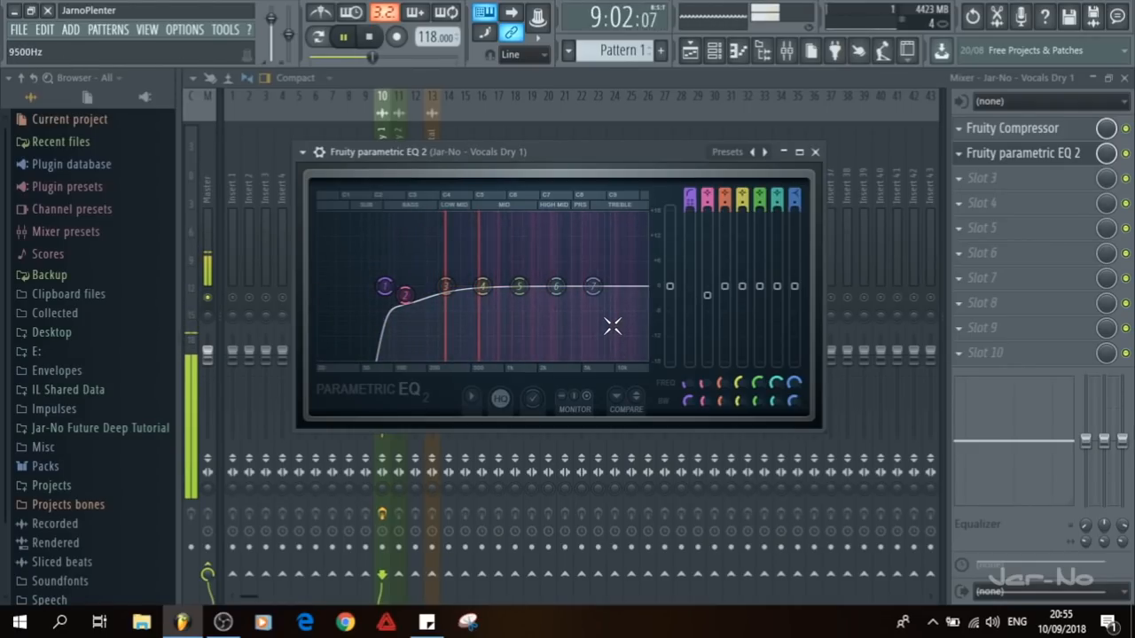
{"action": "key", "text": "space"}
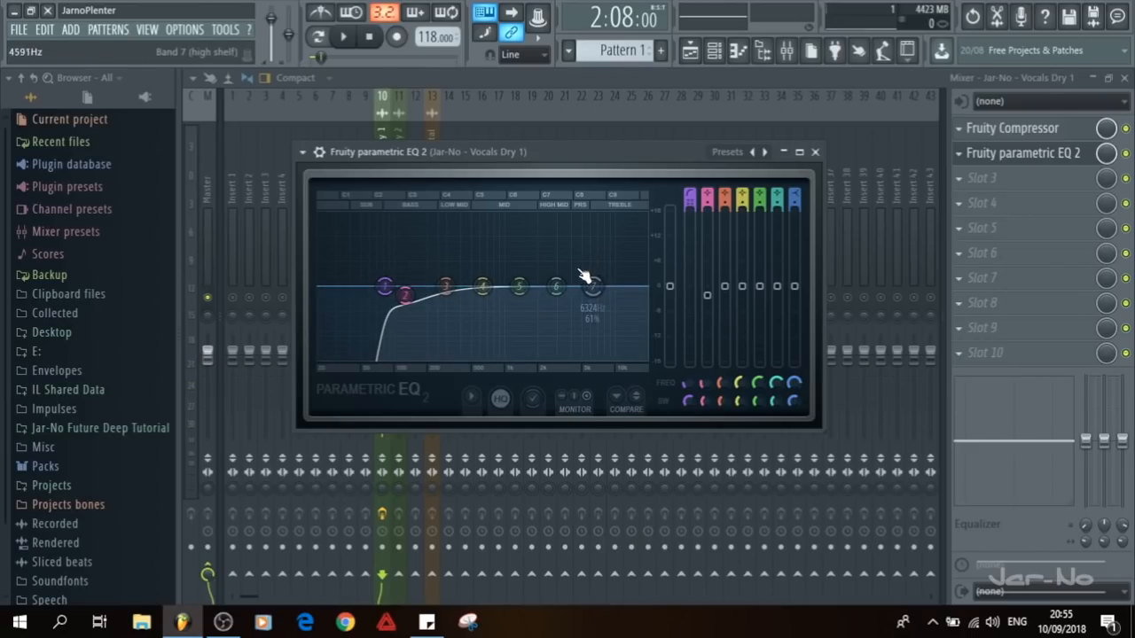
Step: Change the filter order of EQ band 7 and pull the band down to minimum gain at the very top of the spectrum
{"action": "right_click", "coordinate": [593, 285]}
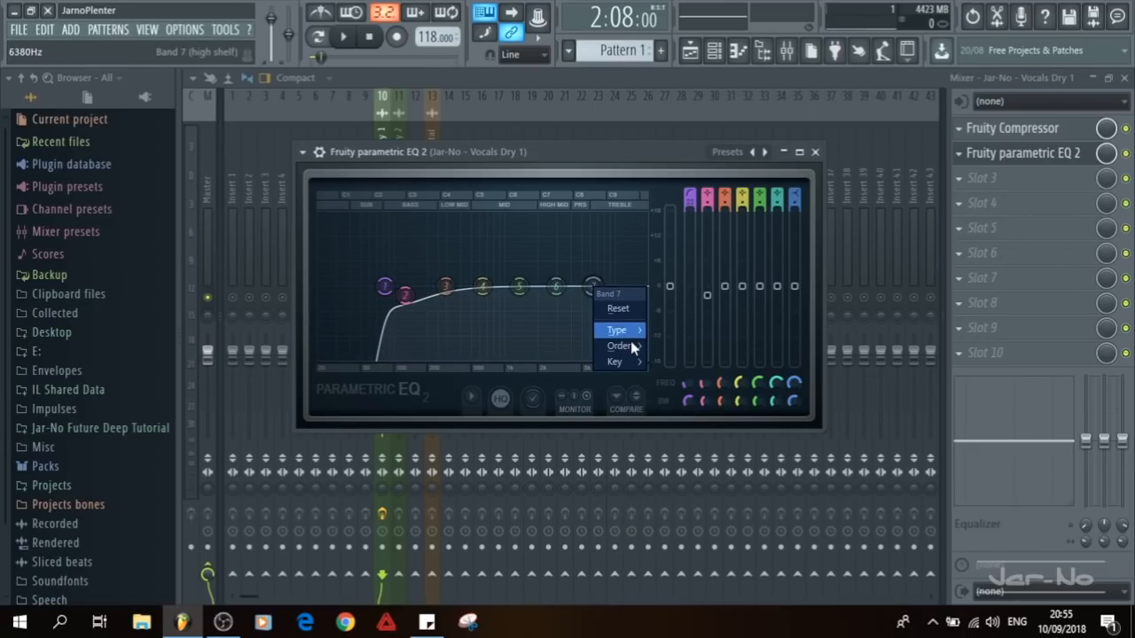
{"action": "mouse_move", "coordinate": [640, 350]}
{"action": "left_click", "coordinate": [674, 348]}
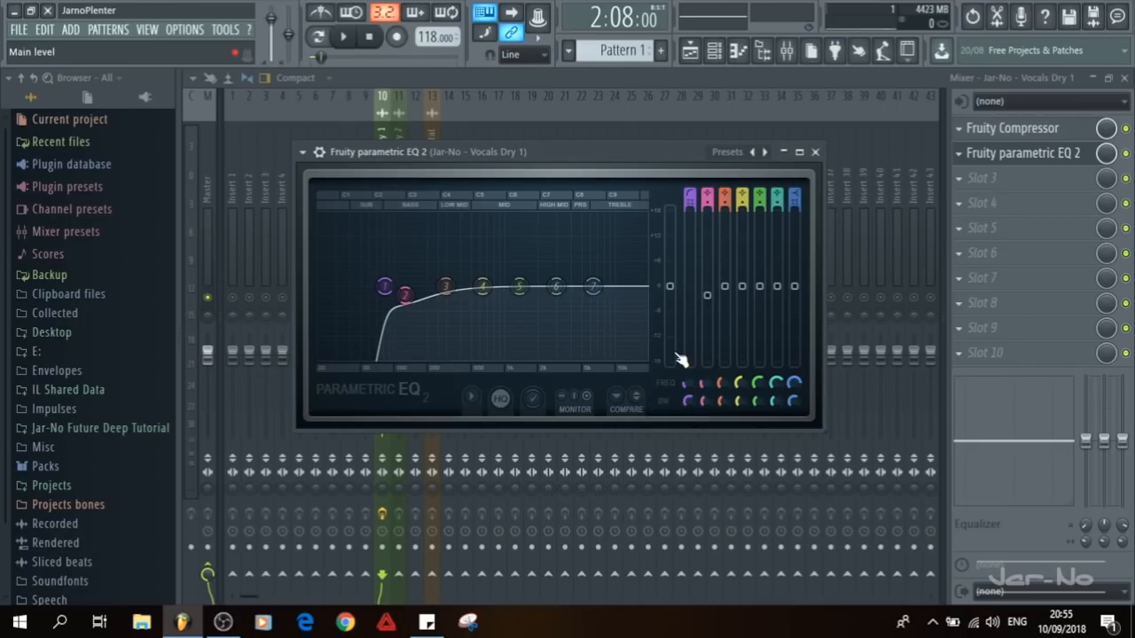
{"action": "left_click_drag", "start_coordinate": [593, 284], "coordinate": [649, 360]}
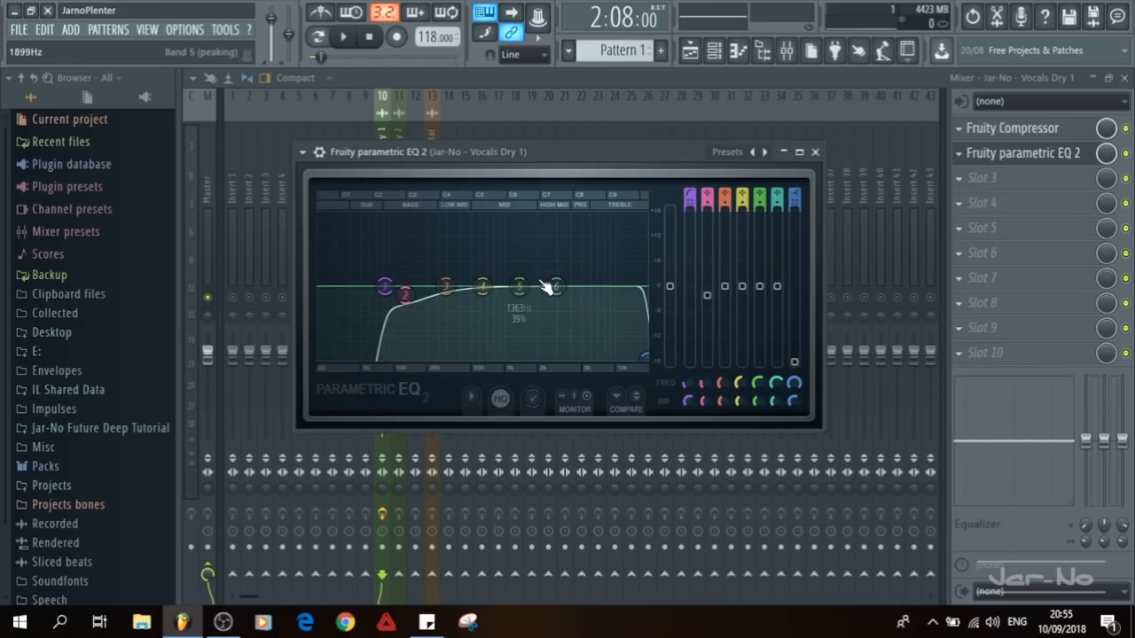
Step: Move EQ bands 6 and 5 up into the treble range with a slight boost each, and audition the vocal
{"action": "left_click_drag", "start_coordinate": [557, 288], "coordinate": [639, 272]}
{"action": "left_click_drag", "start_coordinate": [519, 287], "coordinate": [615, 280]}
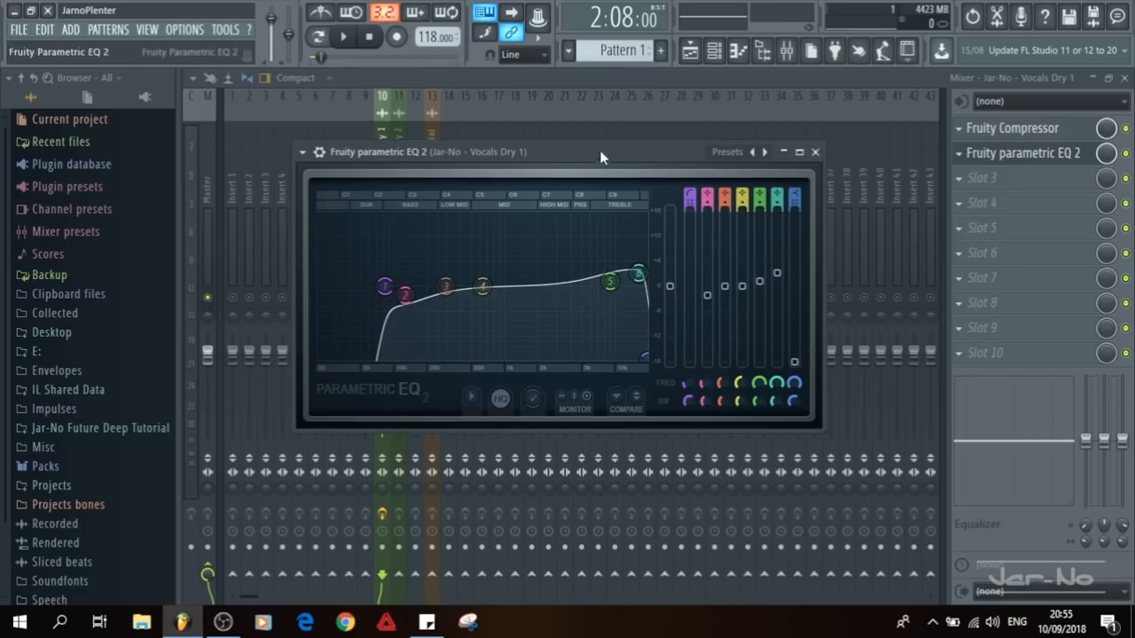
{"action": "key", "text": "space"}
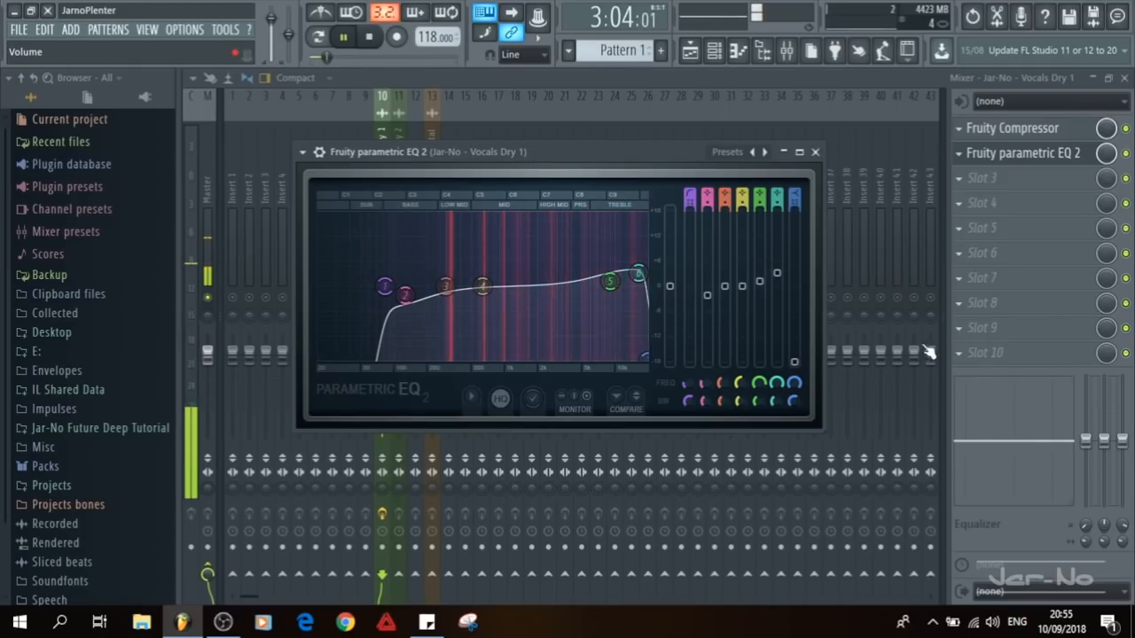
{"action": "key", "text": "space"}
Step: Compare the vocal with Fruity Parametric EQ 2 bypassed and enabled during playback
{"action": "left_click", "coordinate": [1126, 155]}
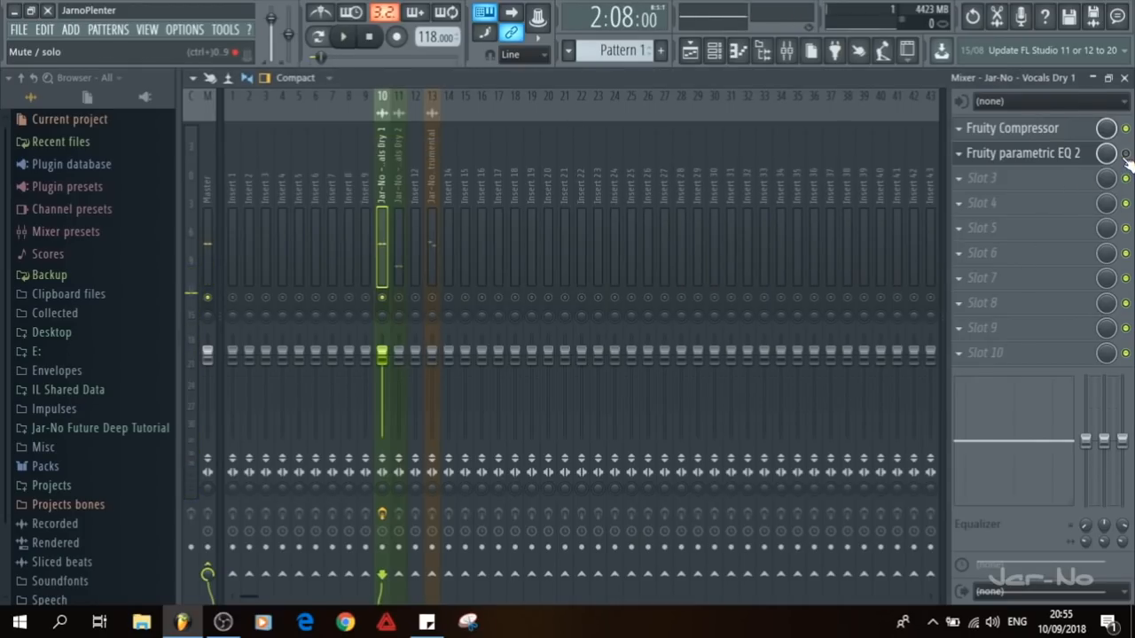
{"action": "key", "text": "space"}
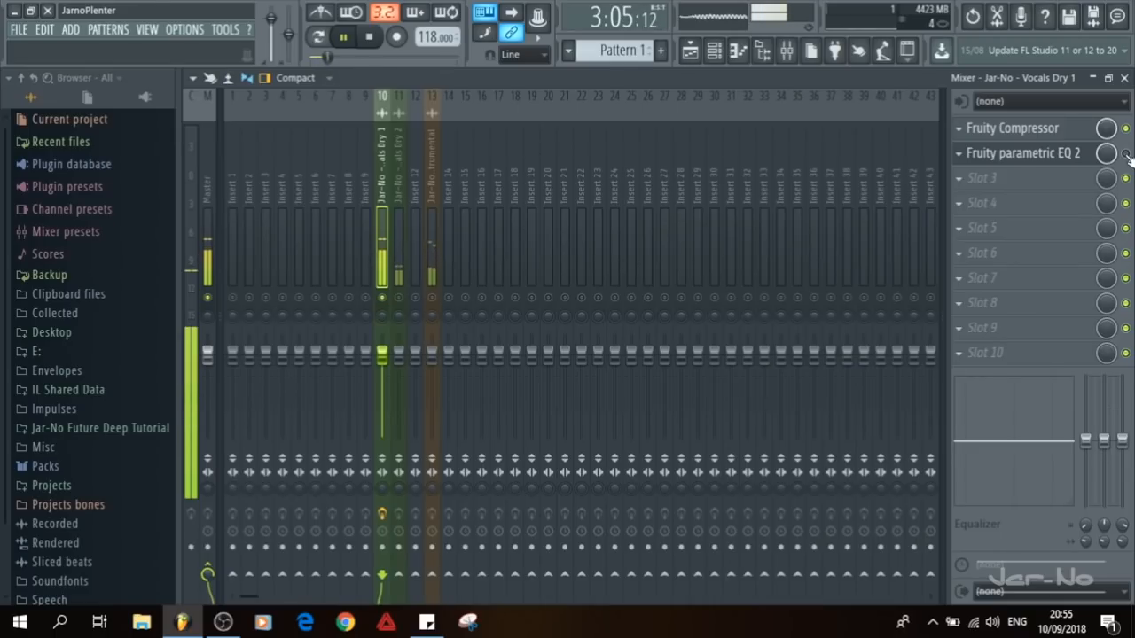
{"action": "key", "text": "space"}
{"action": "key", "text": "space"}
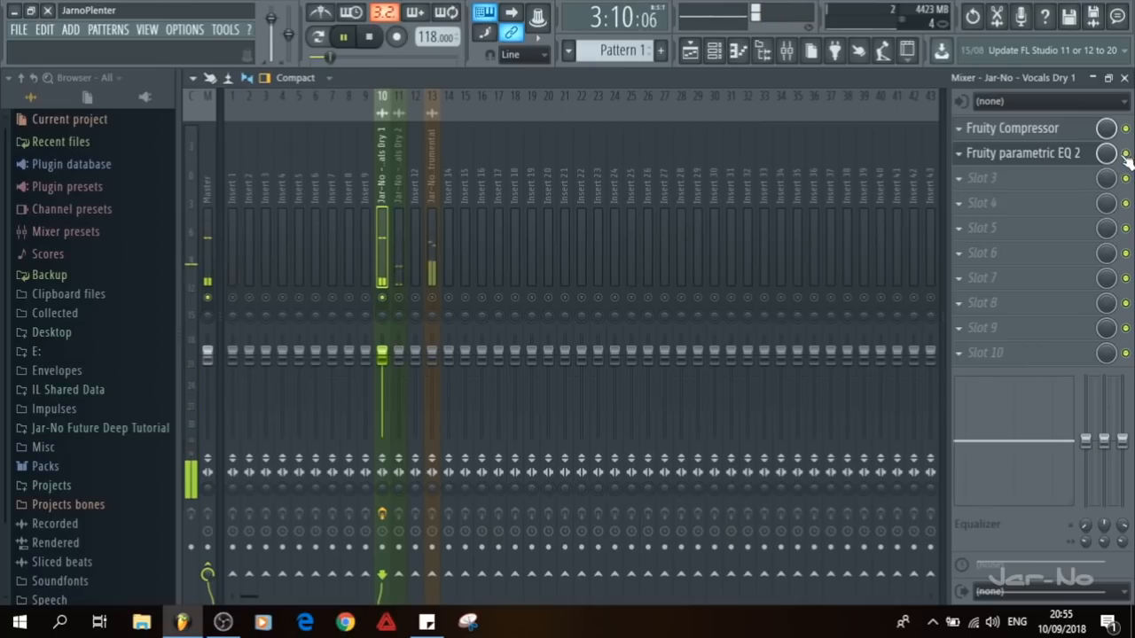
{"action": "key", "text": "space"}
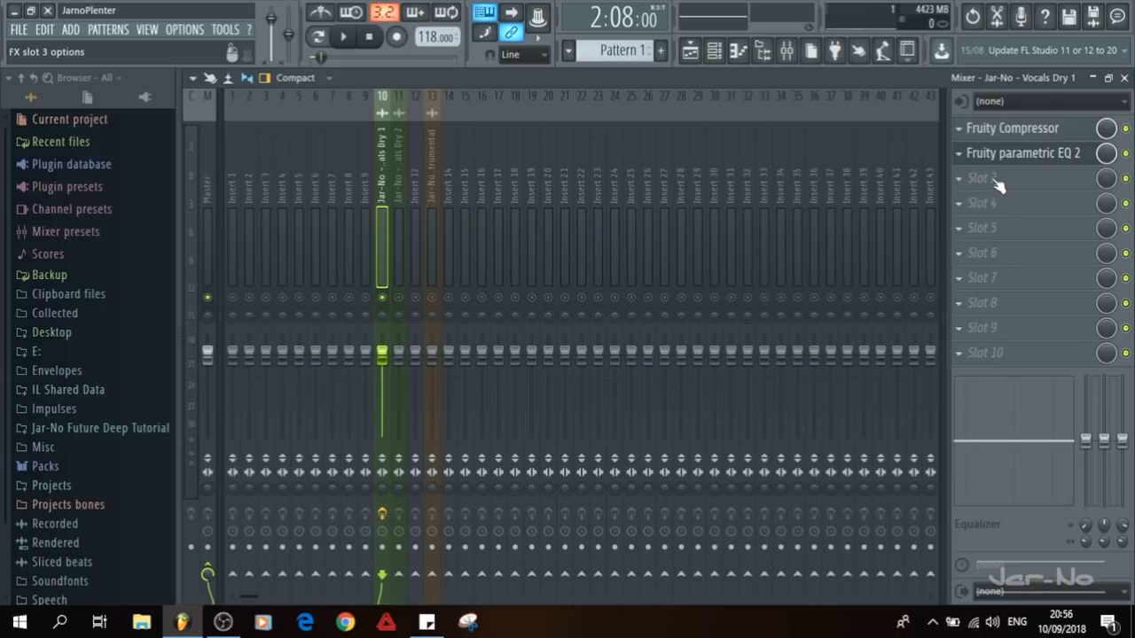
Step: Load Fruity Delay 3 into slot 3 of the Vocals Dry 1 insert and move its window aside
{"action": "left_click", "coordinate": [964, 178]}
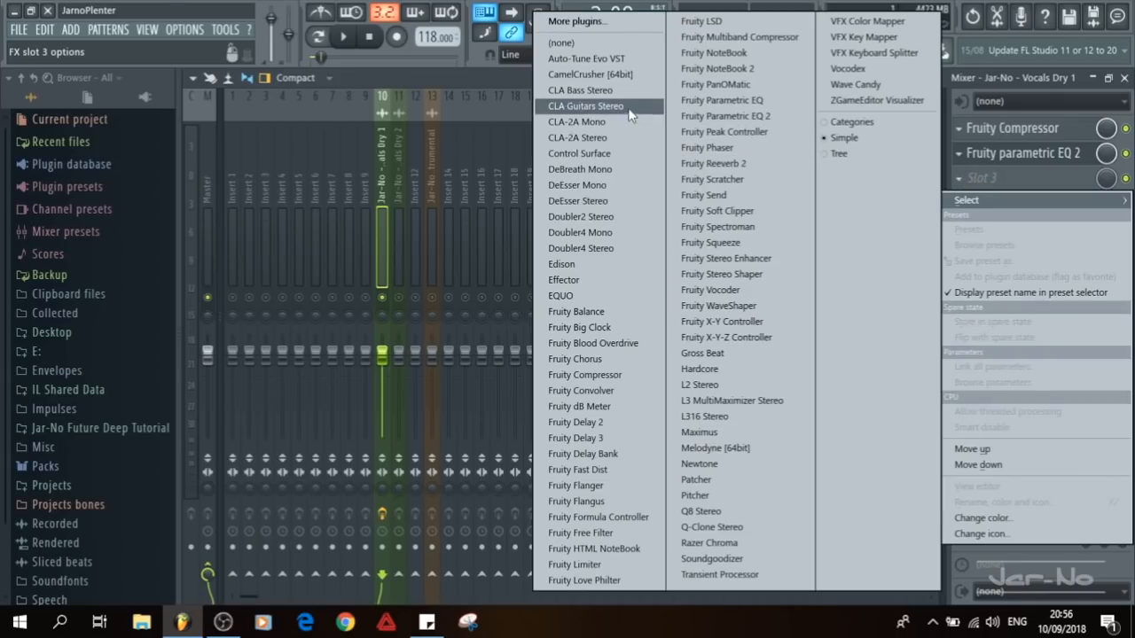
{"action": "left_click", "coordinate": [582, 438]}
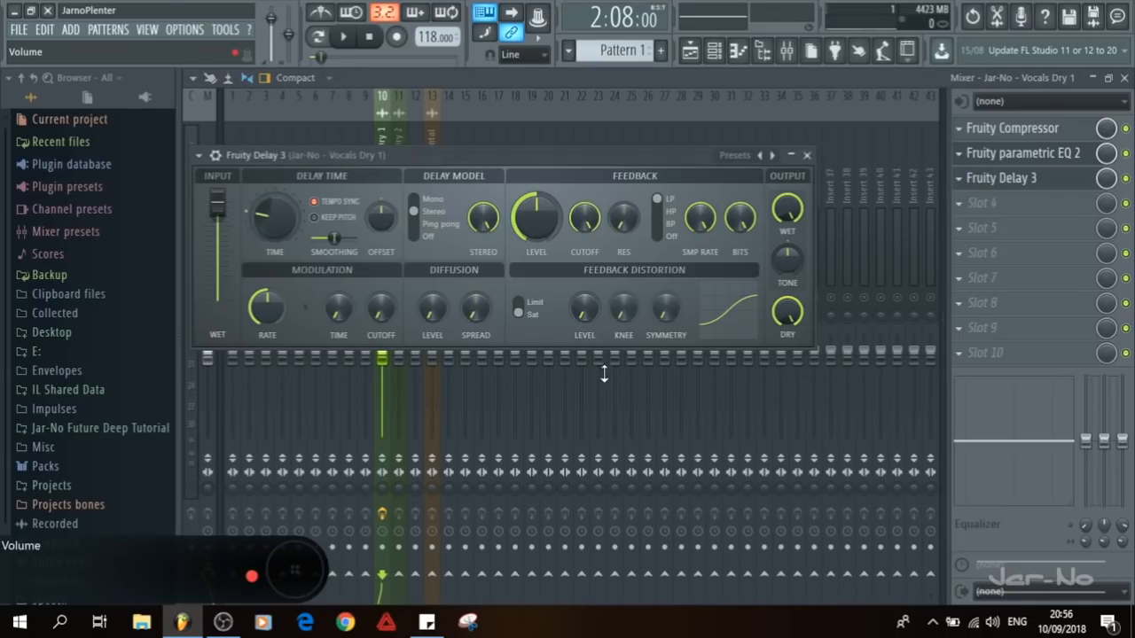
{"action": "left_click_drag", "start_coordinate": [440, 156], "coordinate": [528, 148]}
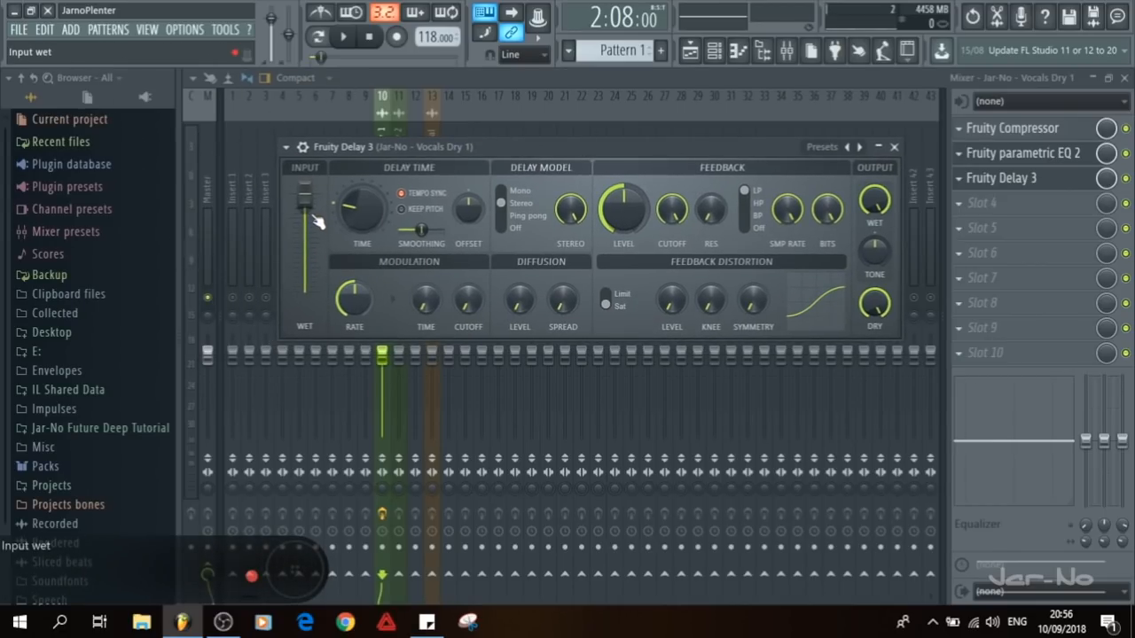
Step: Lower the delay's input wet level to near minimum and use the Ping pong model with its pan turned to the right
{"action": "left_click_drag", "start_coordinate": [305, 195], "coordinate": [304, 280]}
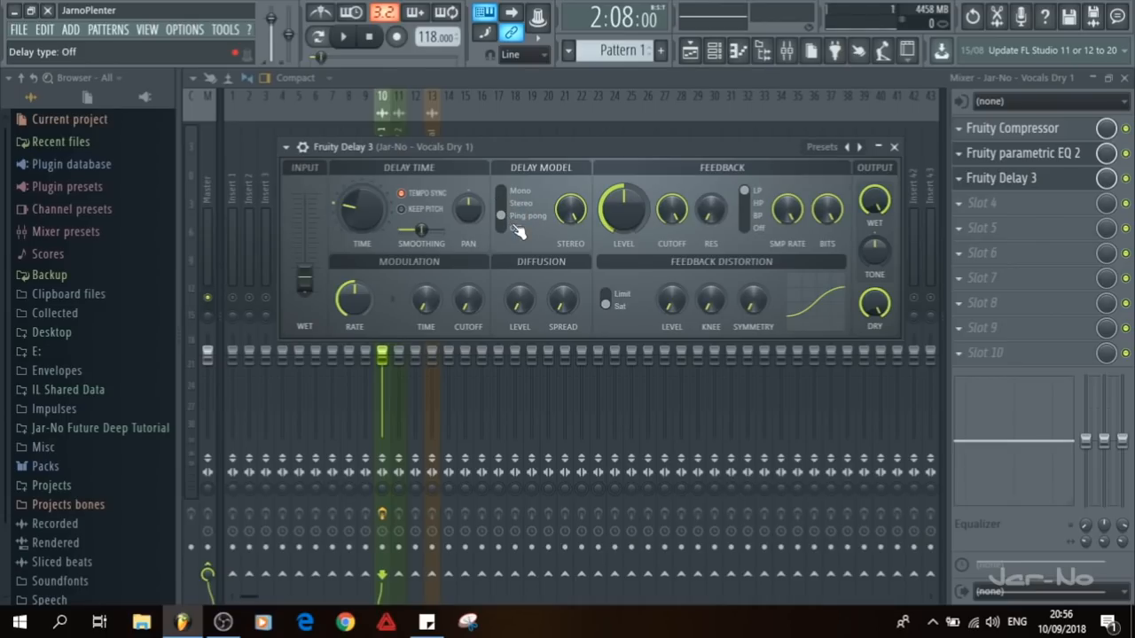
{"action": "left_click_drag", "start_coordinate": [468, 209], "coordinate": [468, 174]}
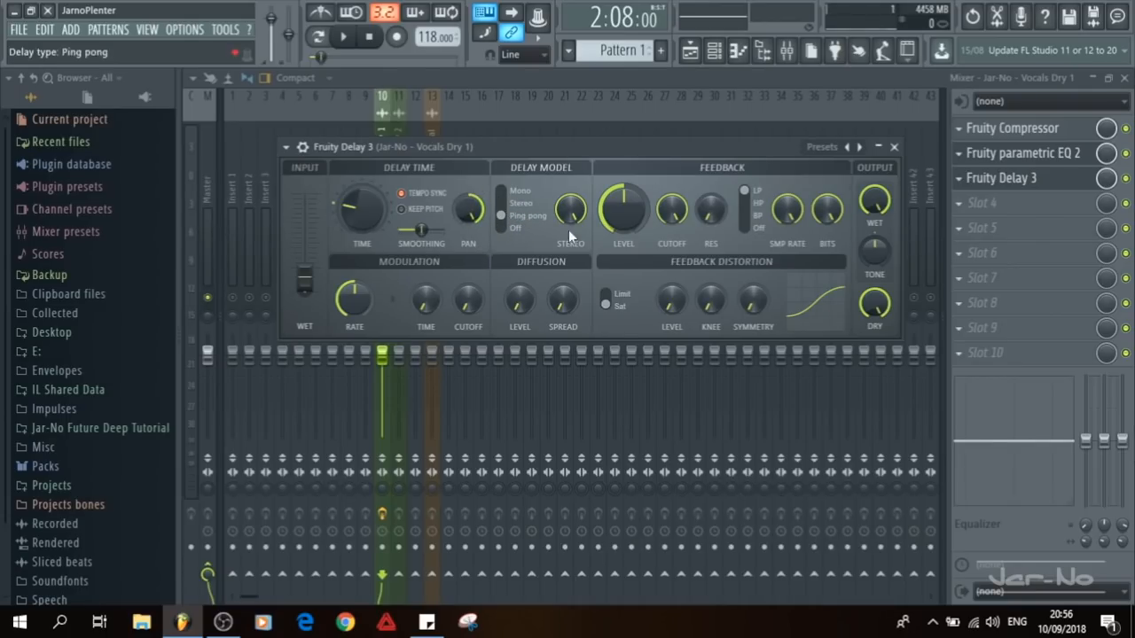
Step: Set the delay's feedback level to 19.4% and its feedback filter to HP with the cutoff at about halfway
{"action": "left_click_drag", "start_coordinate": [624, 209], "coordinate": [623, 239]}
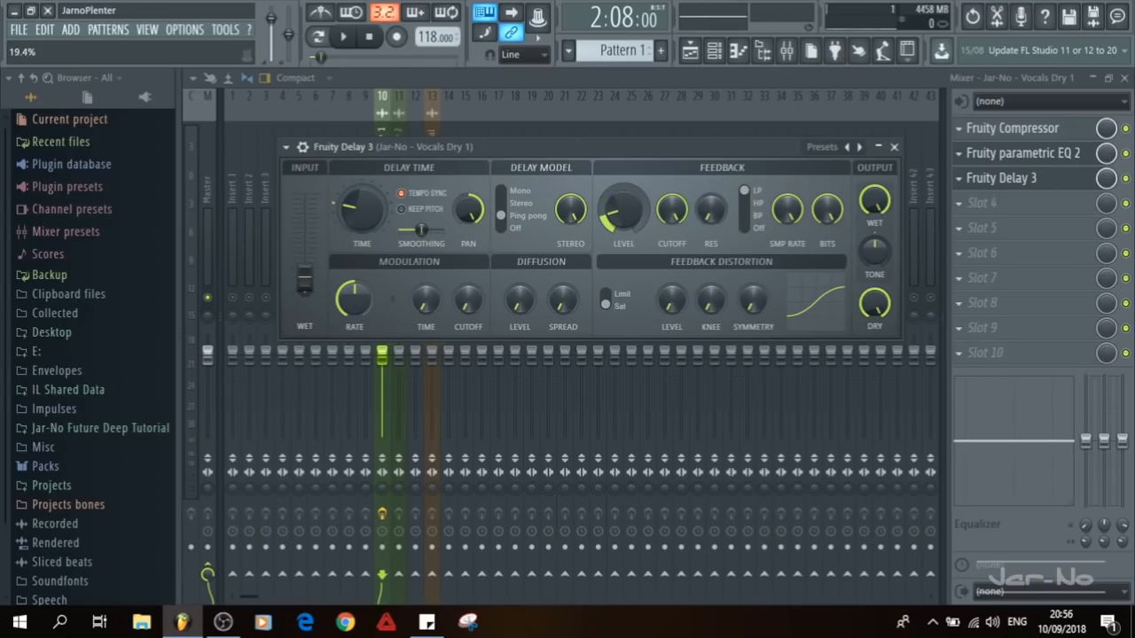
{"action": "left_click", "coordinate": [749, 206]}
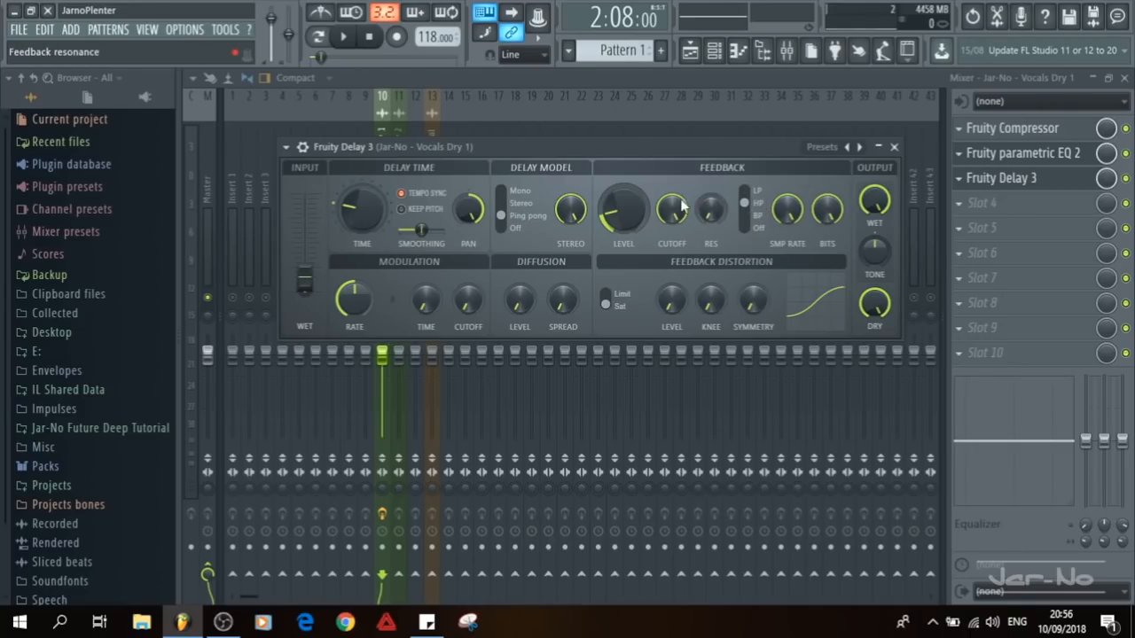
{"action": "left_click_drag", "start_coordinate": [671, 210], "coordinate": [672, 195]}
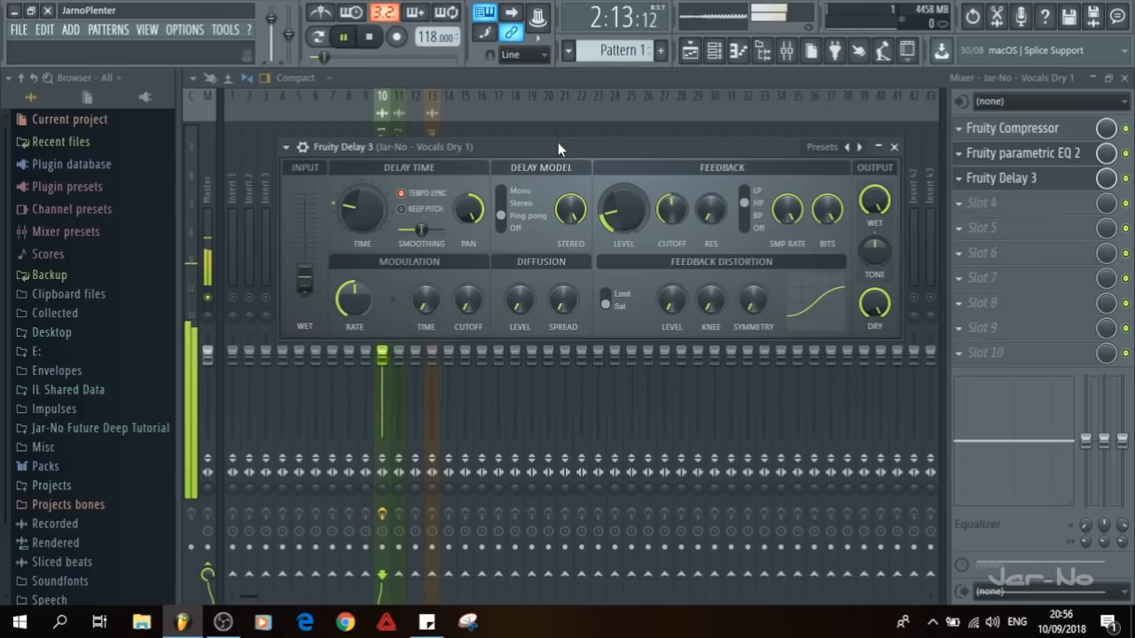
Step: Shorten the time of Fruity Delay 3 slightly, audition the delayed vocal repeatedly, and close the delay and EQ windows
{"action": "key", "text": "space"}
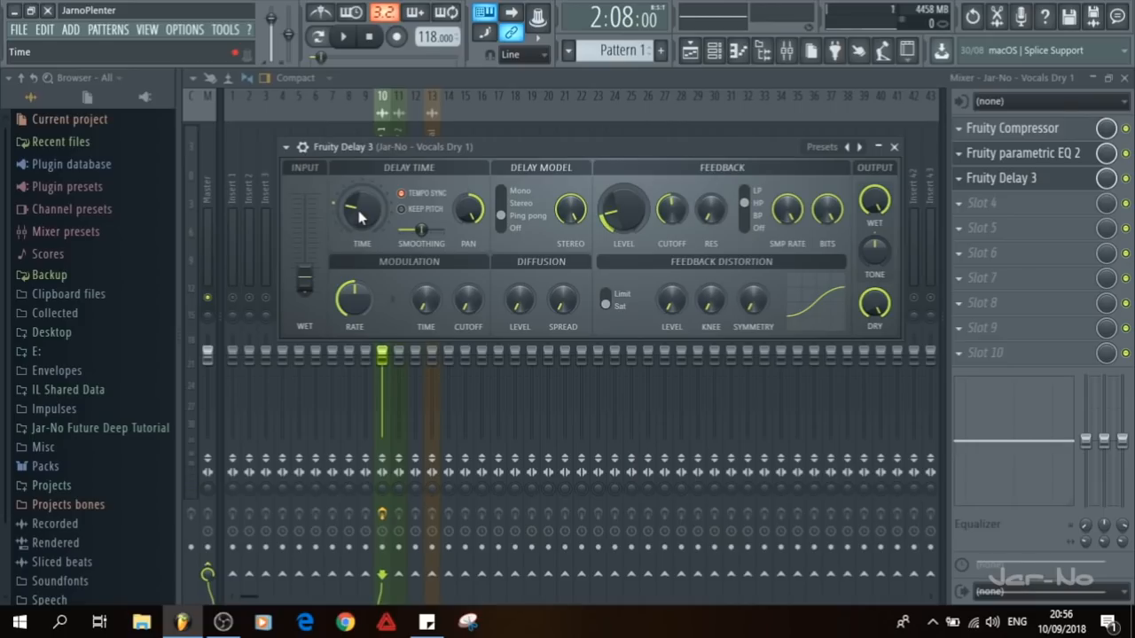
{"action": "key", "text": "space"}
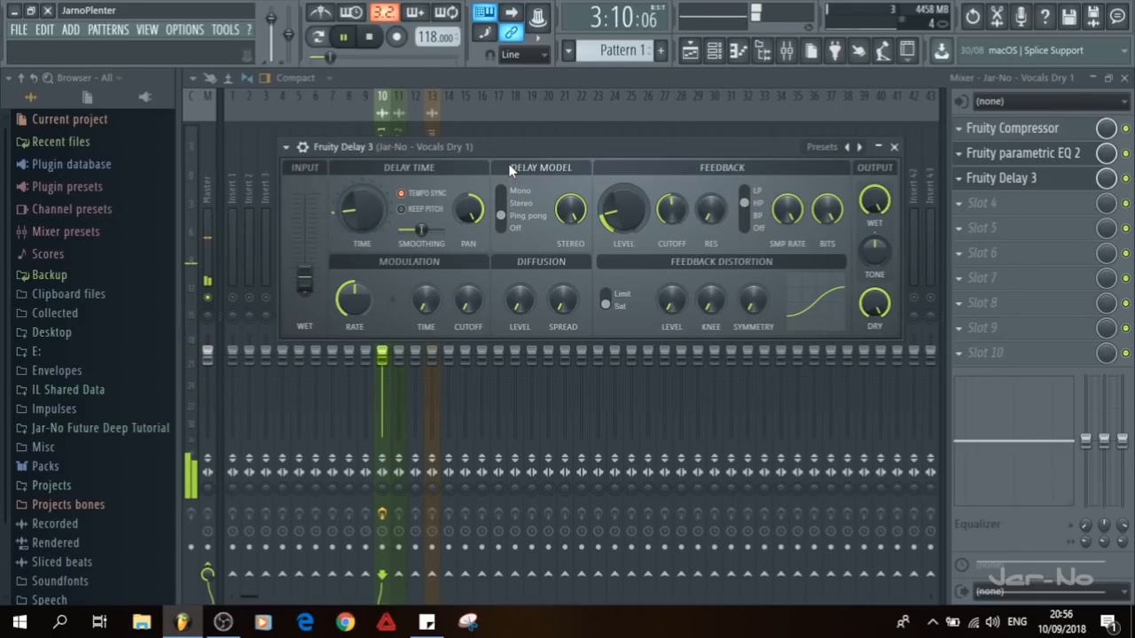
{"action": "key", "text": "space"}
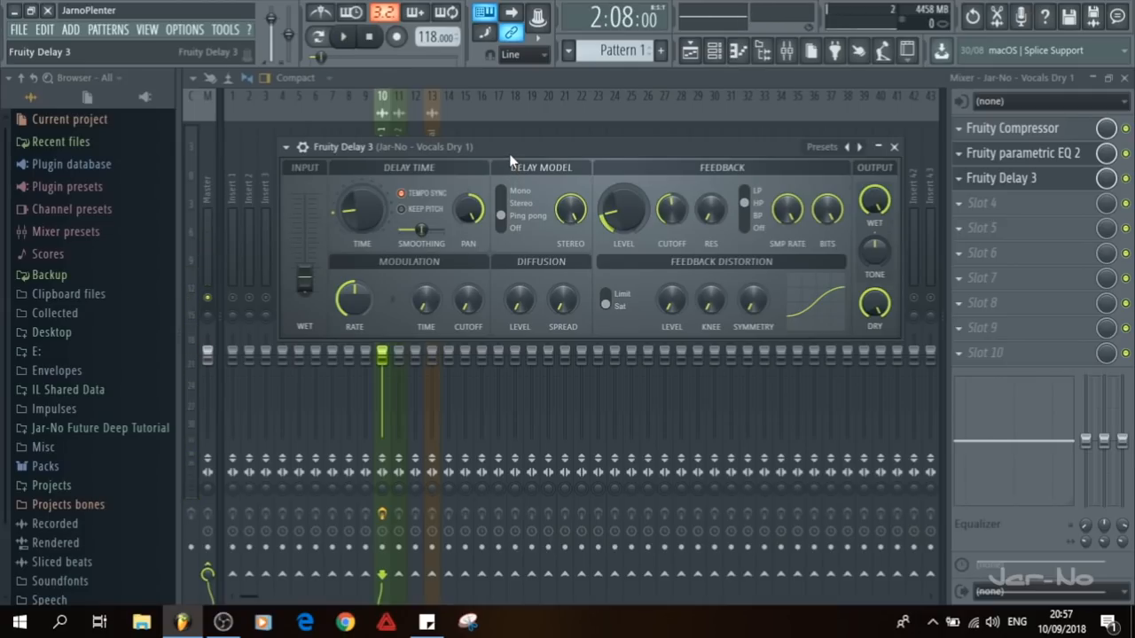
{"action": "key", "text": "space"}
{"action": "key", "text": "space"}
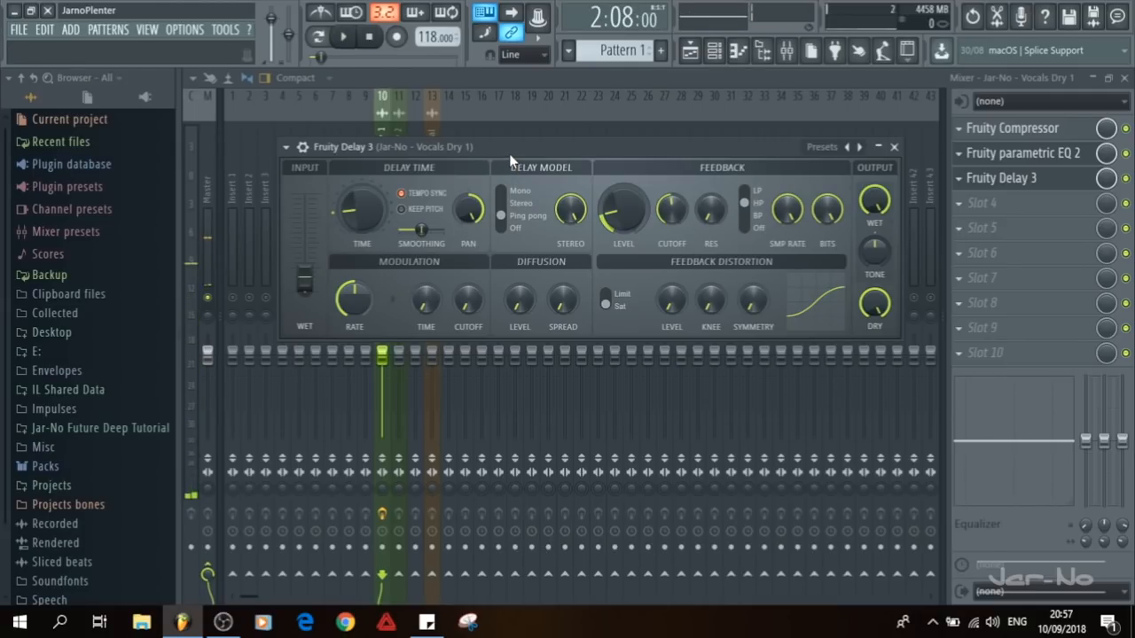
{"action": "key", "text": "space"}
{"action": "key", "text": "space"}
{"action": "left_click", "coordinate": [894, 146]}
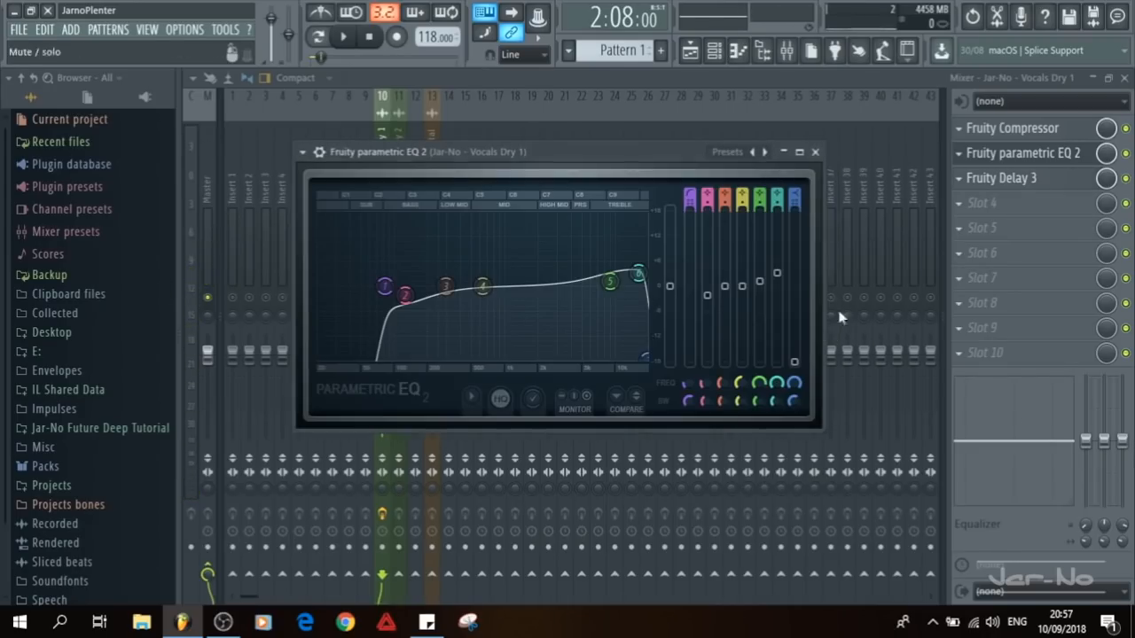
{"action": "left_click", "coordinate": [815, 151]}
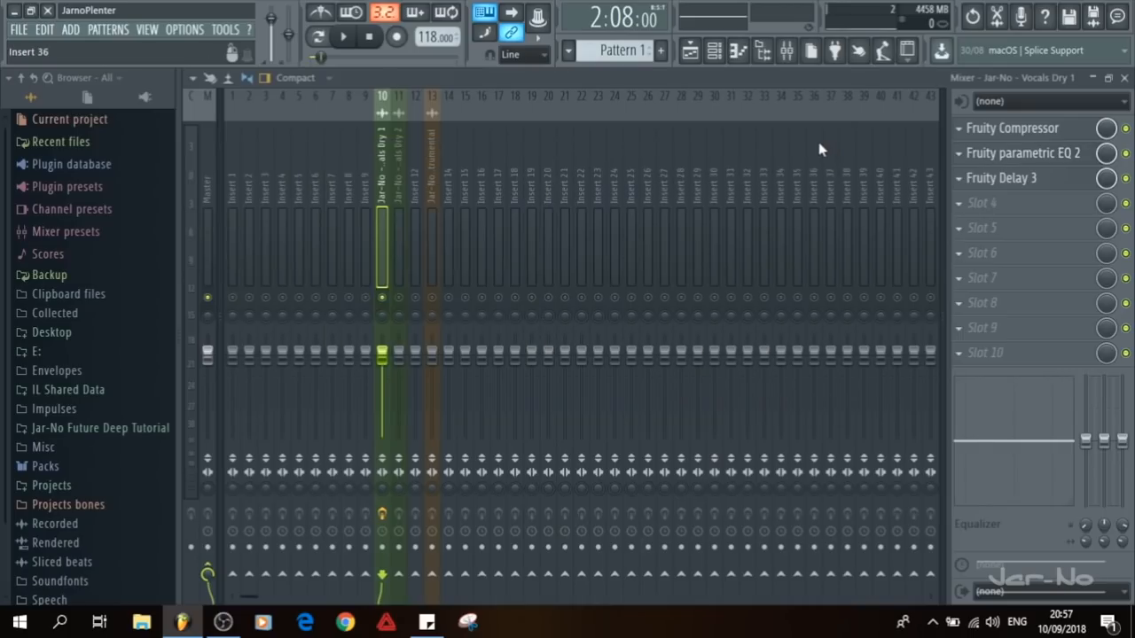
Step: Load Fruity Reeverb 2 into slot 4 of the Vocals Dry 1 insert and move its window toward the middle of the mixer
{"action": "left_click", "coordinate": [964, 209]}
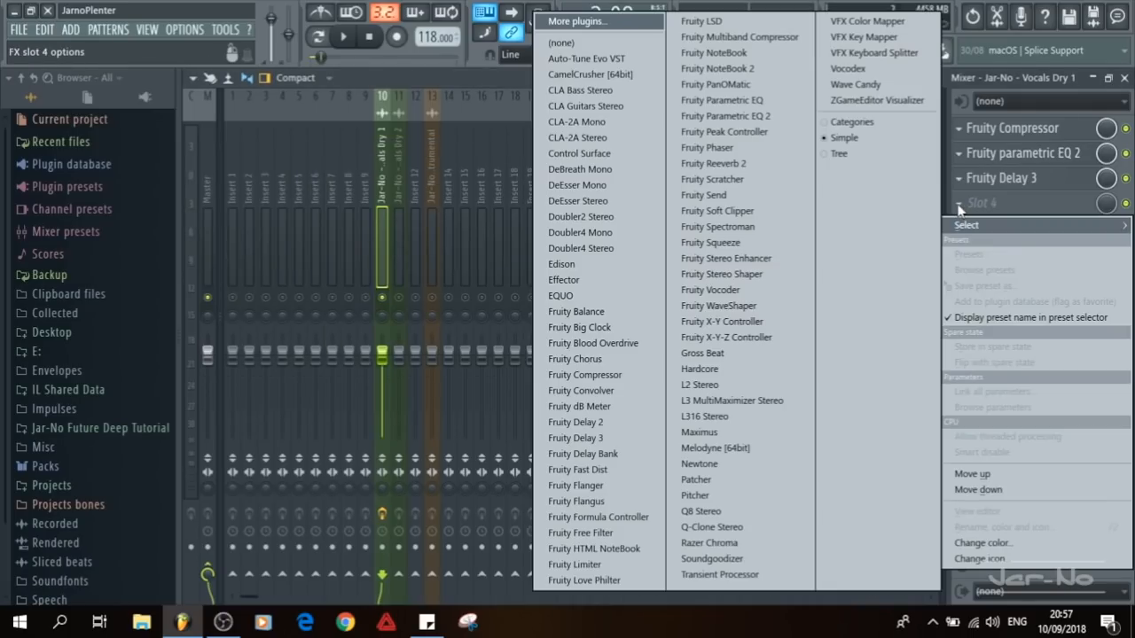
{"action": "left_click", "coordinate": [734, 166]}
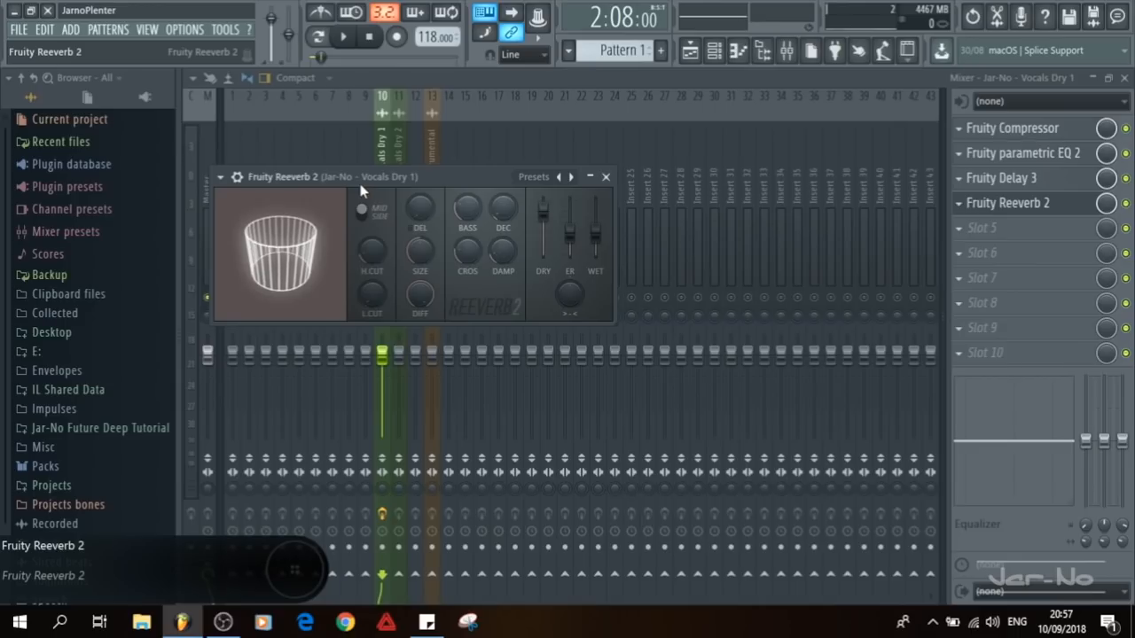
{"action": "left_click_drag", "start_coordinate": [358, 179], "coordinate": [517, 176]}
Step: Adjust the reverb's high cut, damping and low cut, and set its bass to 50%
{"action": "left_click_drag", "start_coordinate": [512, 270], "coordinate": [513, 291]}
{"action": "left_click_drag", "start_coordinate": [641, 261], "coordinate": [631, 271]}
{"action": "left_click_drag", "start_coordinate": [605, 219], "coordinate": [597, 222]}
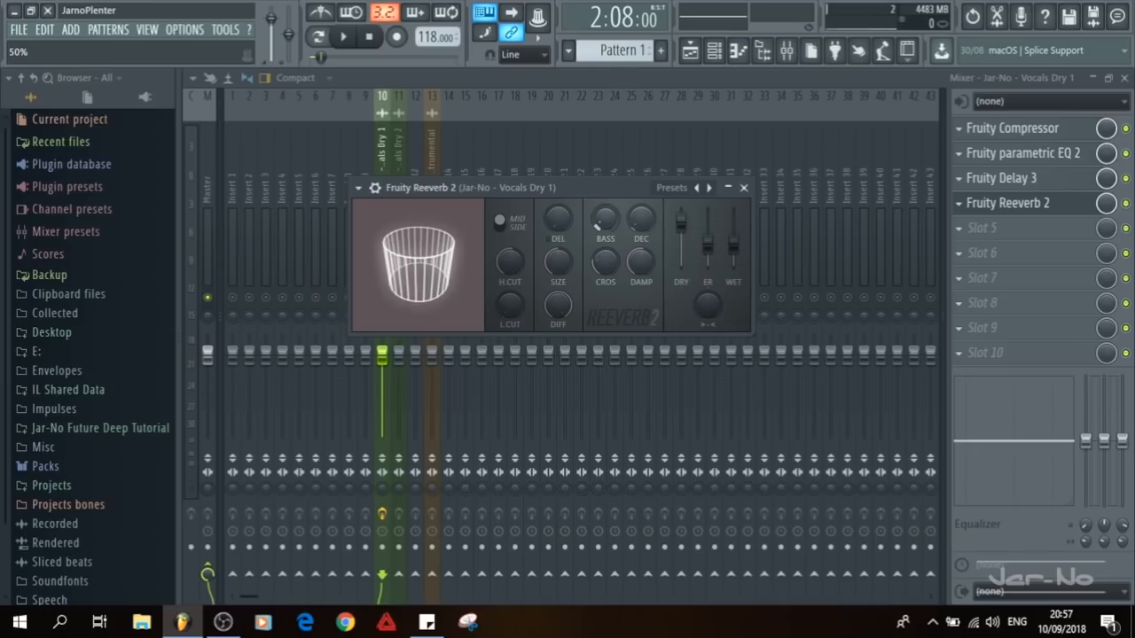
{"action": "left_click_drag", "start_coordinate": [511, 305], "coordinate": [512, 306]}
Step: Set the reverb's wet level to 30%, adjust its decay to around 2.7 sec, and change its delay
{"action": "left_click_drag", "start_coordinate": [733, 245], "coordinate": [734, 248]}
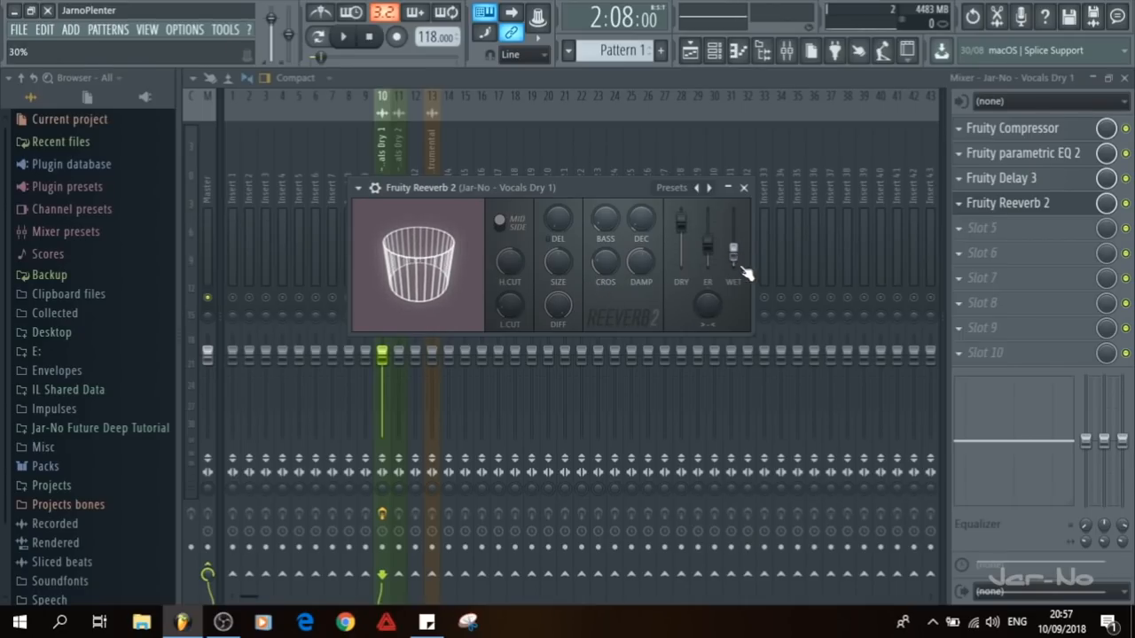
{"action": "left_click_drag", "start_coordinate": [641, 220], "coordinate": [641, 227]}
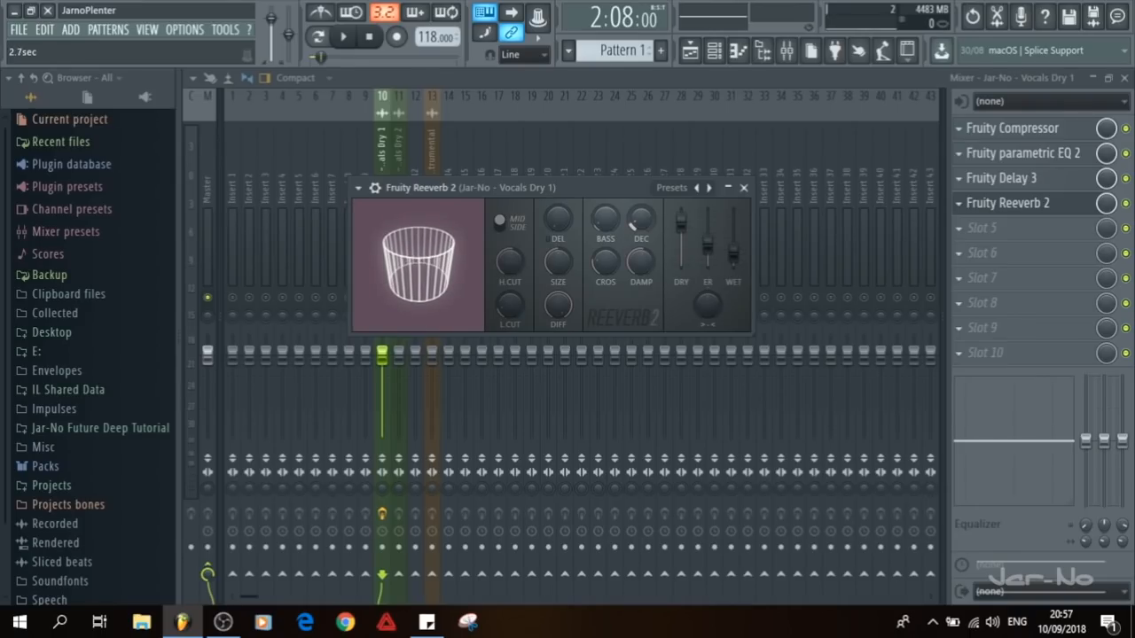
{"action": "left_click_drag", "start_coordinate": [641, 227], "coordinate": [640, 223]}
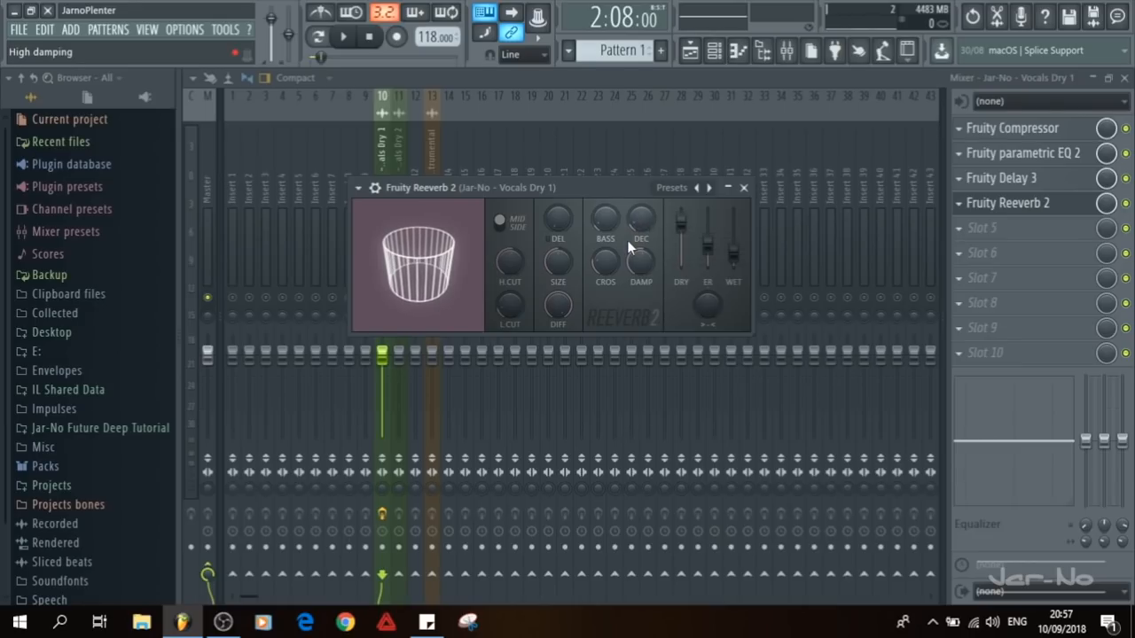
{"action": "left_click_drag", "start_coordinate": [558, 221], "coordinate": [558, 206]}
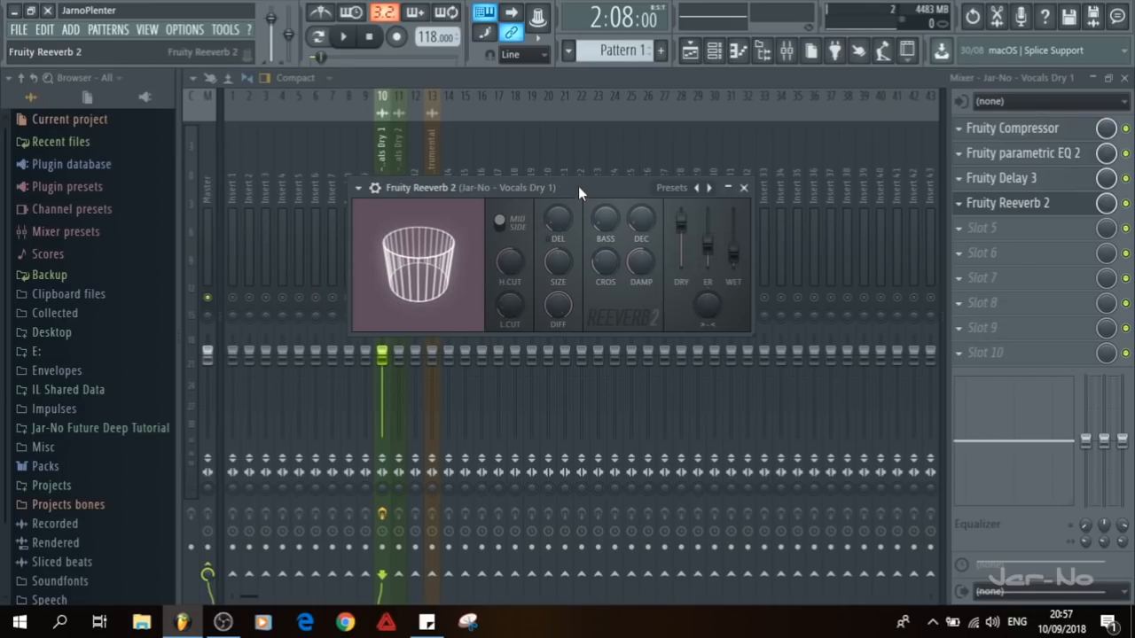
Step: Audition the vocal with the reverb applied and close the reverb window
{"action": "key", "text": "space"}
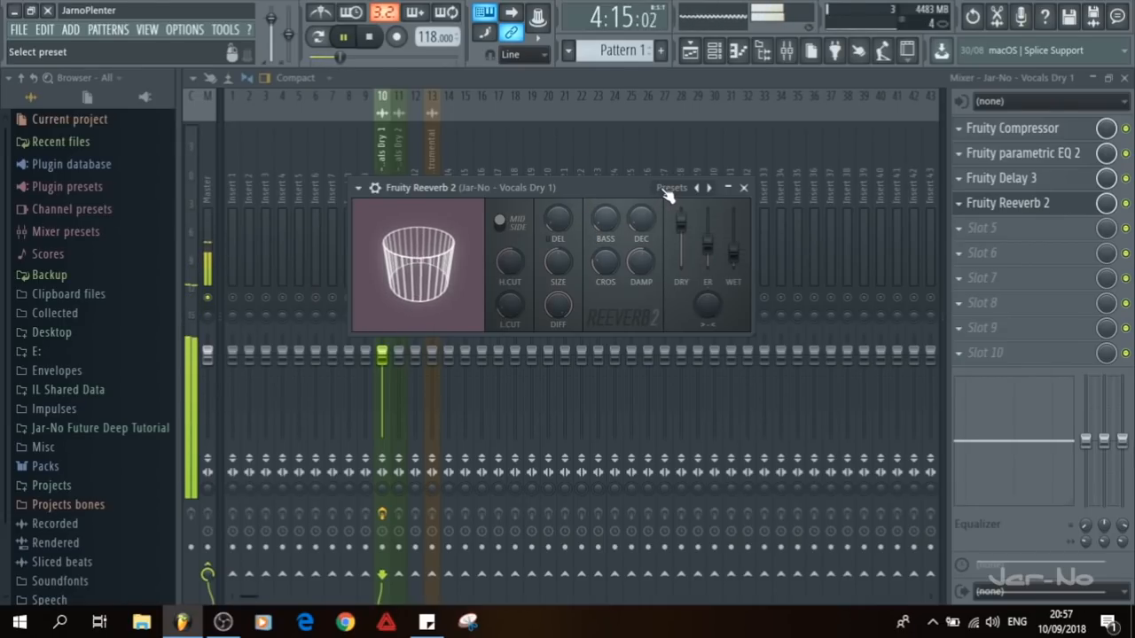
{"action": "left_click", "coordinate": [743, 187]}
{"action": "key", "text": "space"}
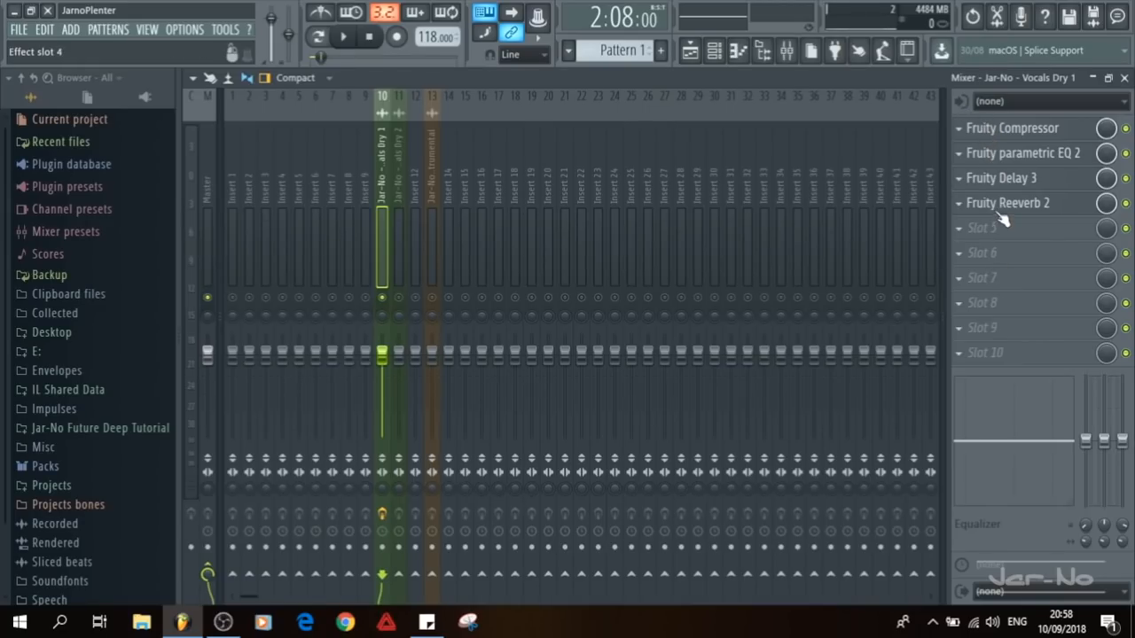
Step: Save the mixer track state of the Vocals Dry 1 insert as a preset named Jarno Vocal 1
{"action": "right_click", "coordinate": [386, 241]}
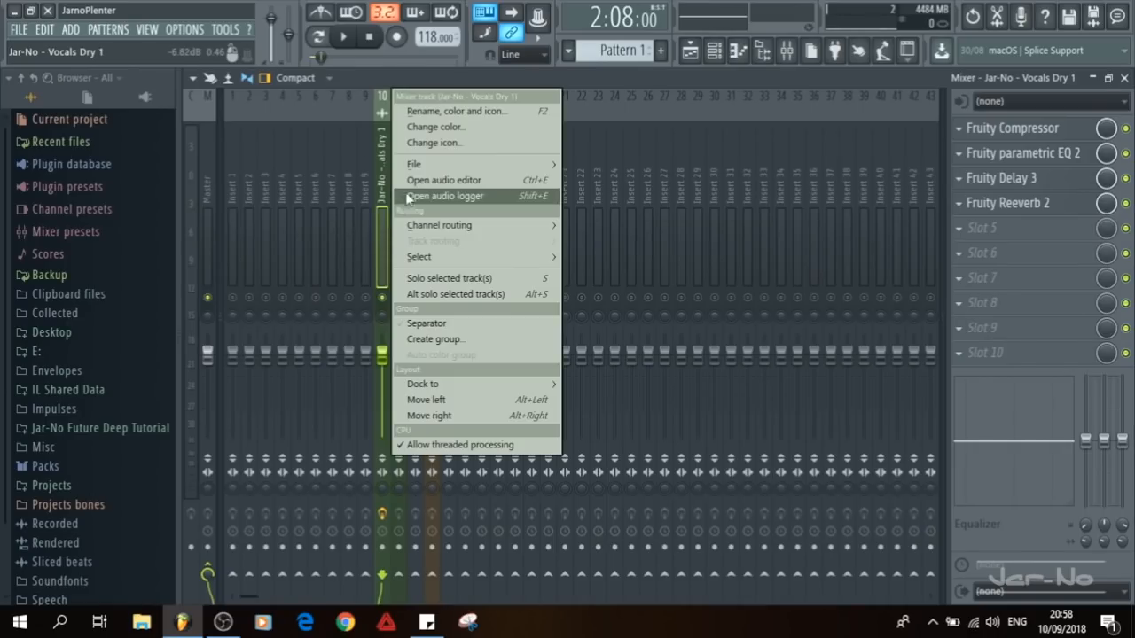
{"action": "mouse_move", "coordinate": [523, 164]}
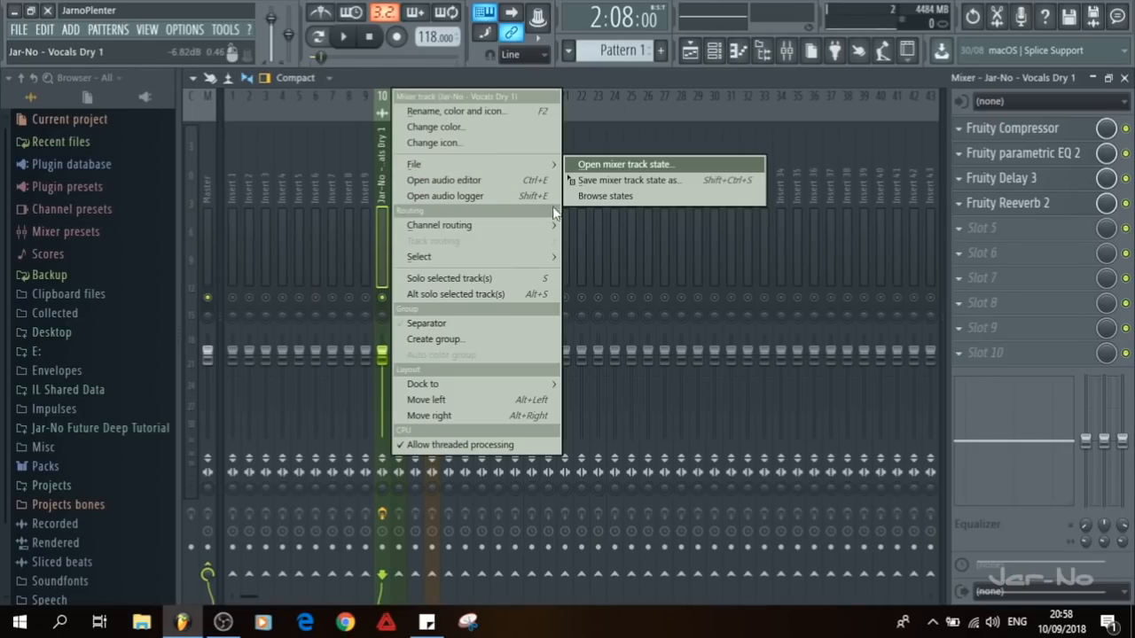
{"action": "left_click", "coordinate": [649, 182]}
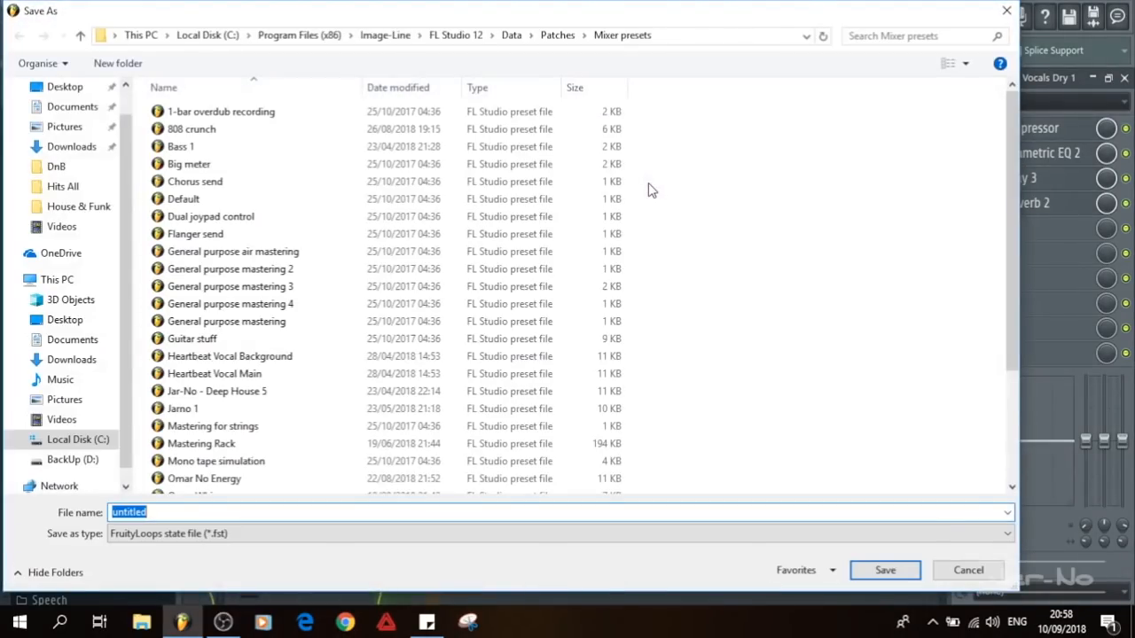
{"action": "type", "text": "Jar"}
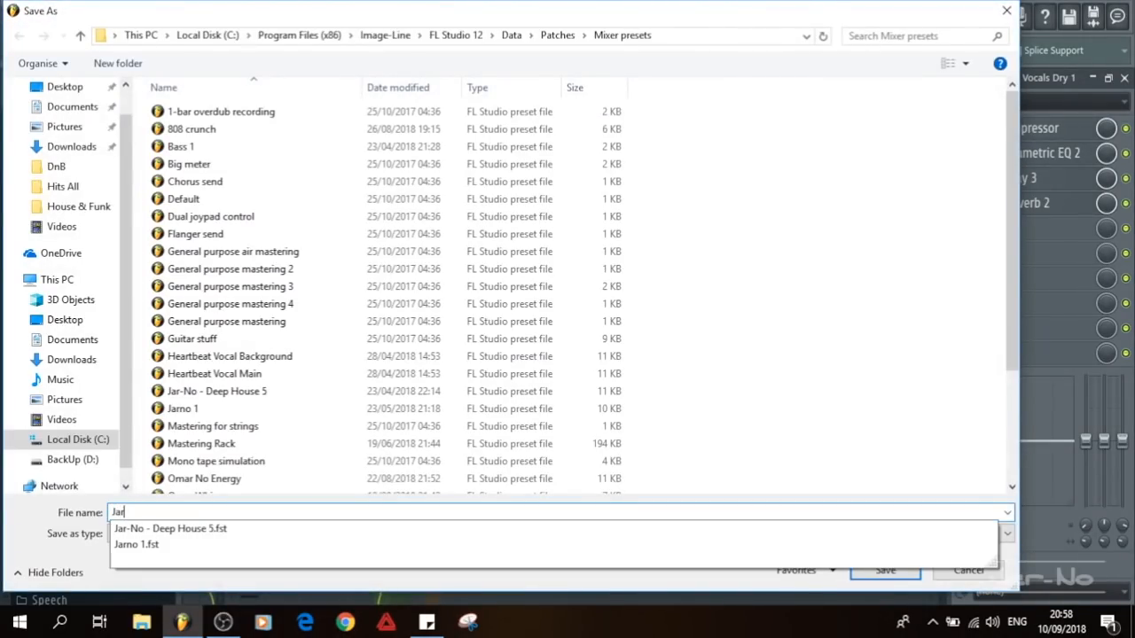
{"action": "type", "text": "no Vocal 1"}
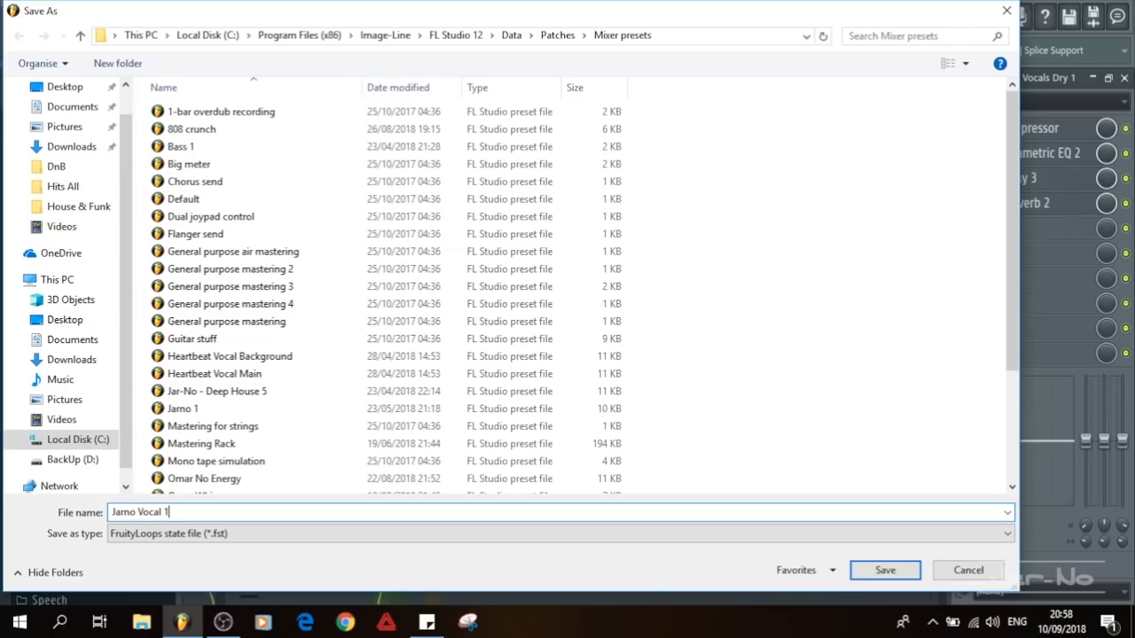
{"action": "key", "text": "Return"}
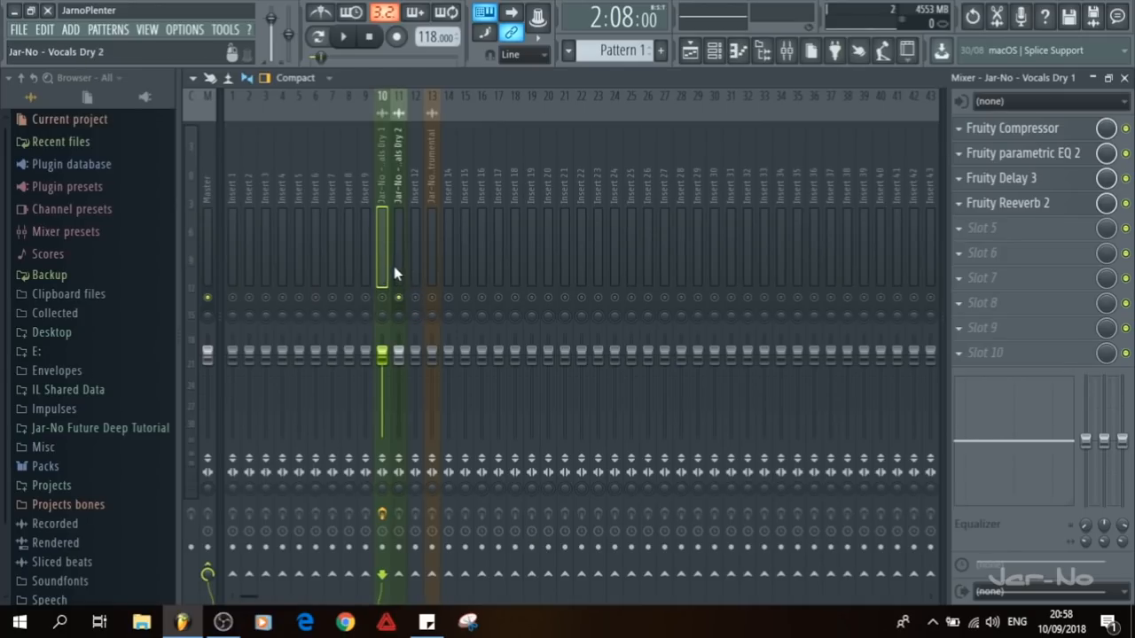
Step: Load the saved Jarno Vocal 1 mixer track state onto insert 11, the Vocals Dry 2 track
{"action": "left_click", "coordinate": [395, 226]}
{"action": "right_click", "coordinate": [396, 218]}
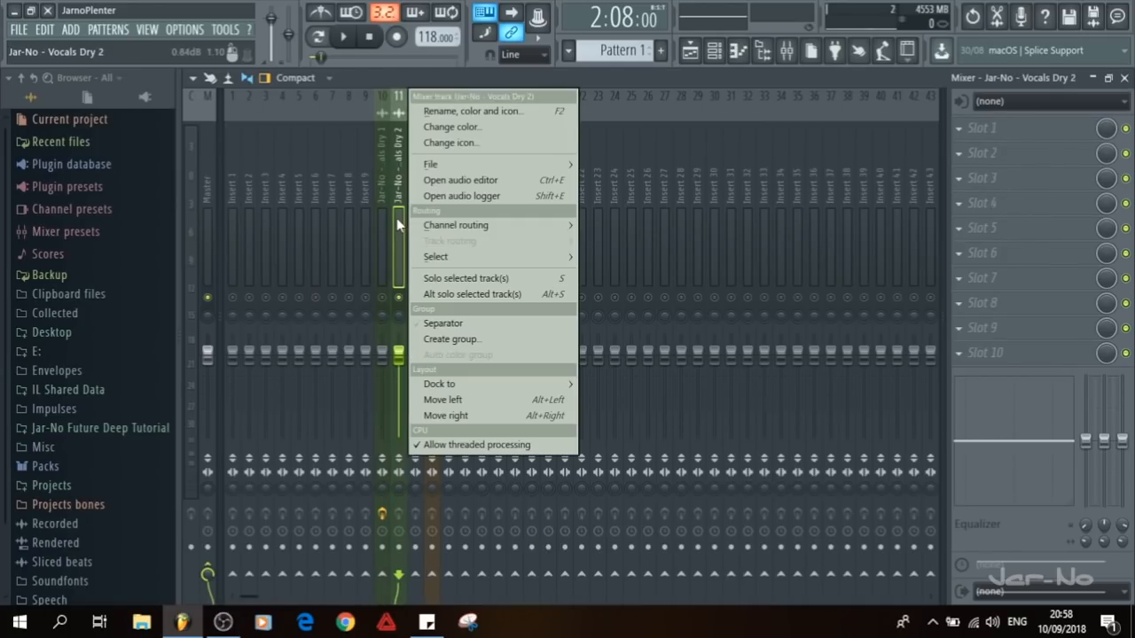
{"action": "mouse_move", "coordinate": [479, 165]}
{"action": "left_click", "coordinate": [643, 162]}
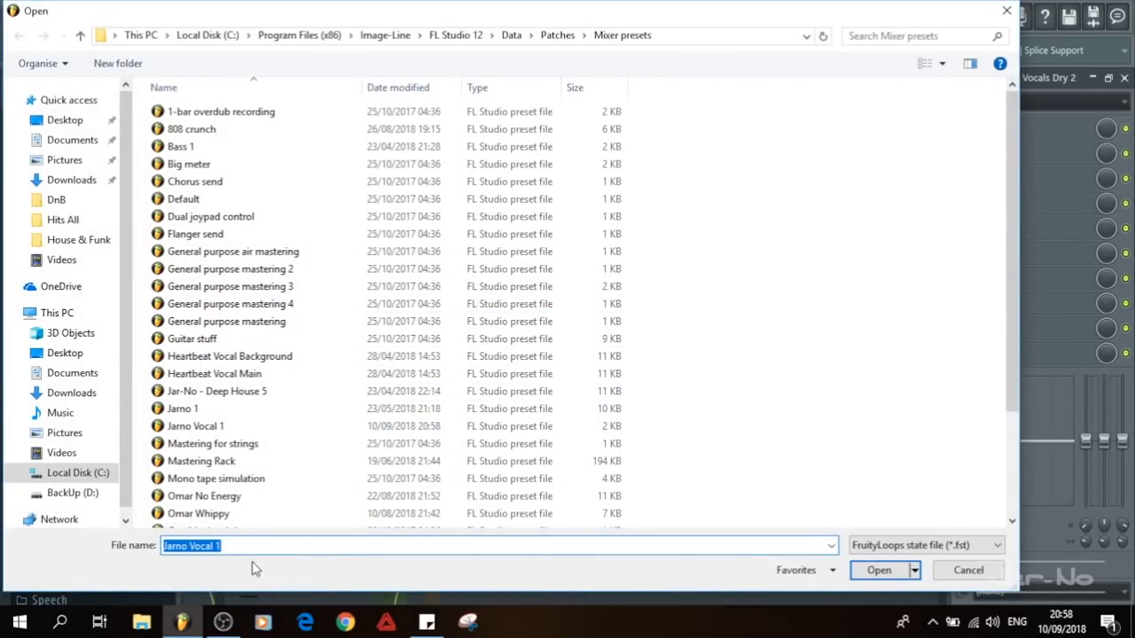
{"action": "left_click", "coordinate": [881, 571]}
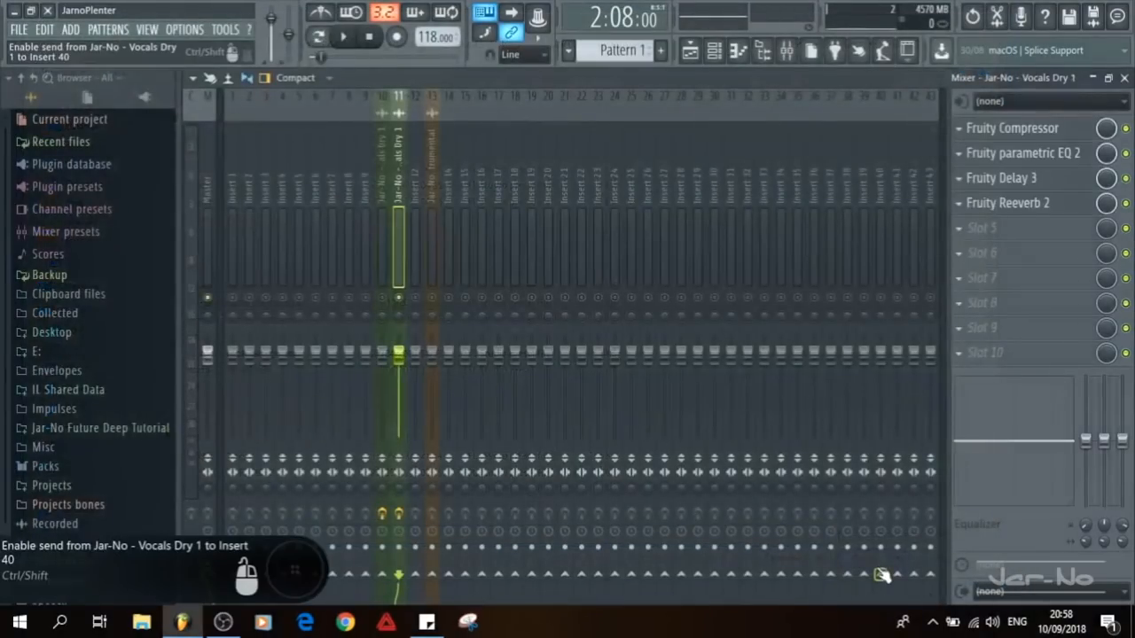
Step: Compare the effect chains of inserts 10 and 11, and audition the vocal on insert 11
{"action": "left_click", "coordinate": [379, 226]}
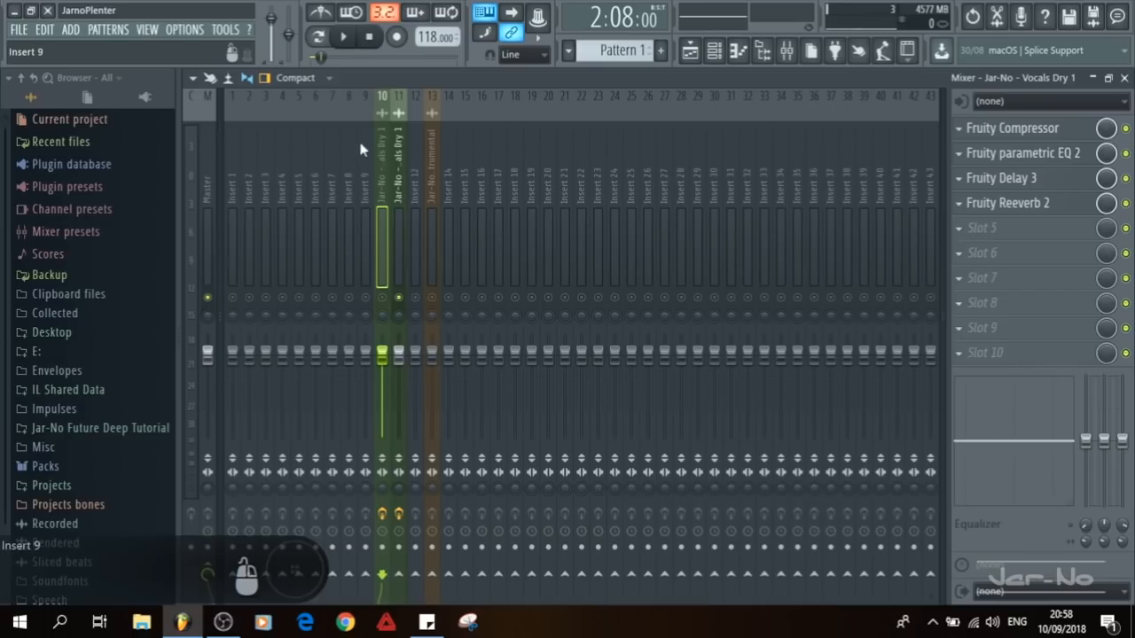
{"action": "left_click", "coordinate": [399, 222]}
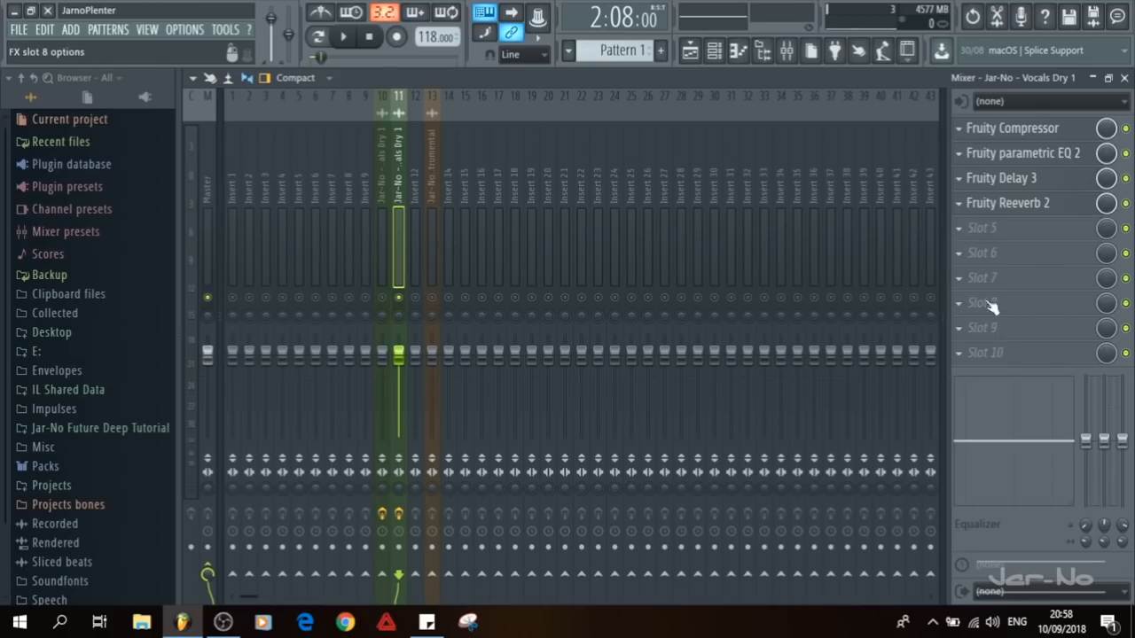
{"action": "key", "text": "space"}
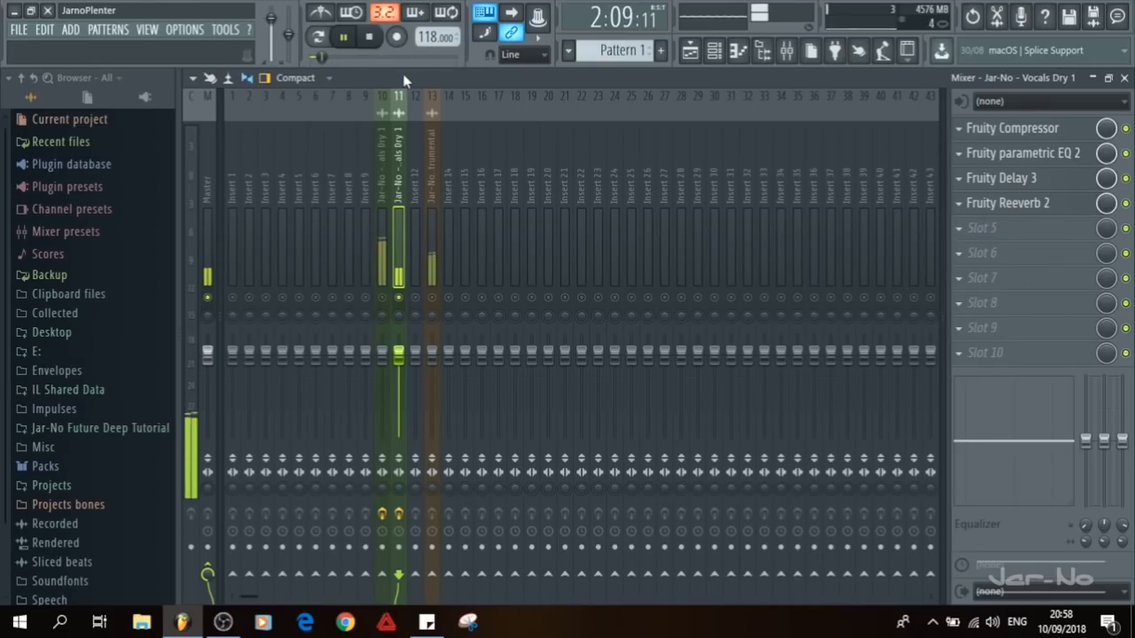
{"action": "key", "text": "space"}
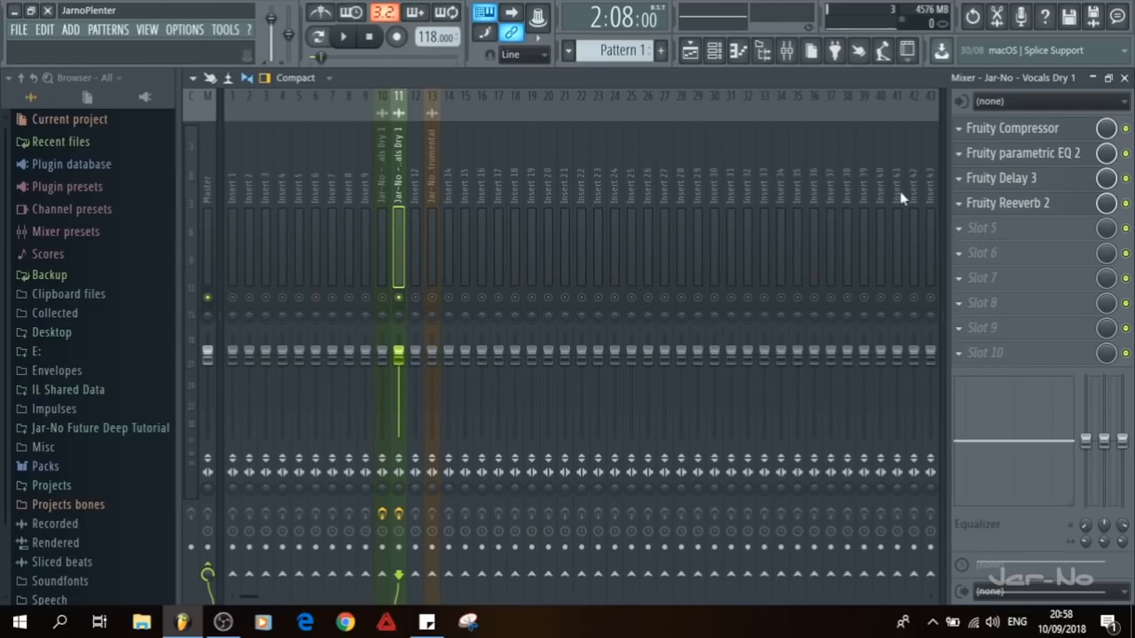
Step: Add Fruity Limiter to slot 5 of insert 11 and move it to the first position in the effect chain
{"action": "left_click", "coordinate": [964, 232]}
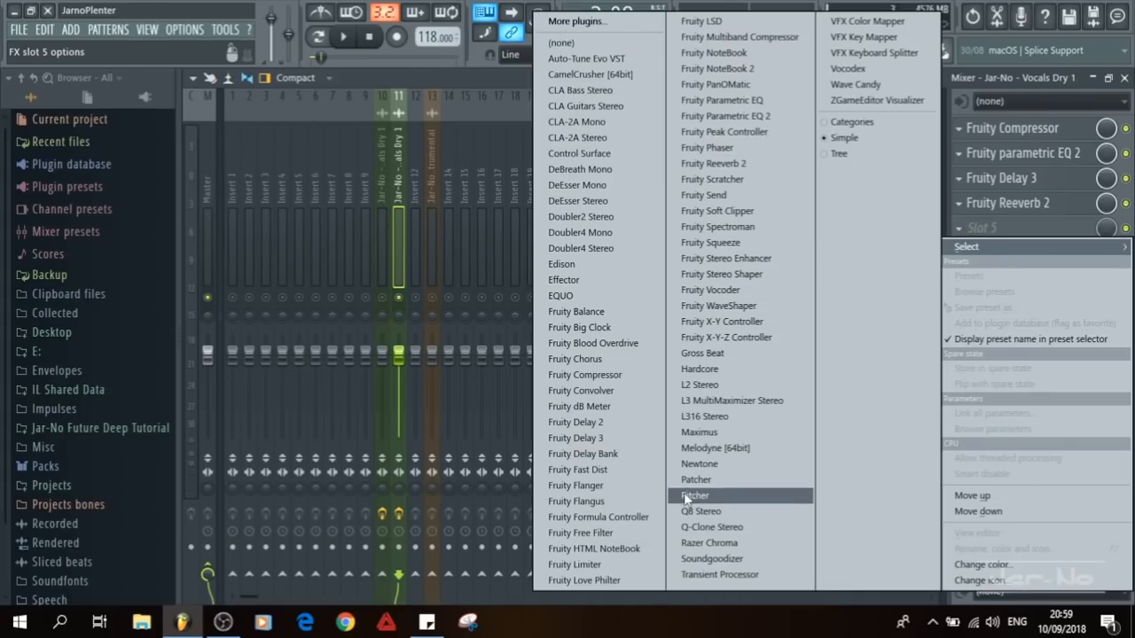
{"action": "left_click", "coordinate": [585, 565]}
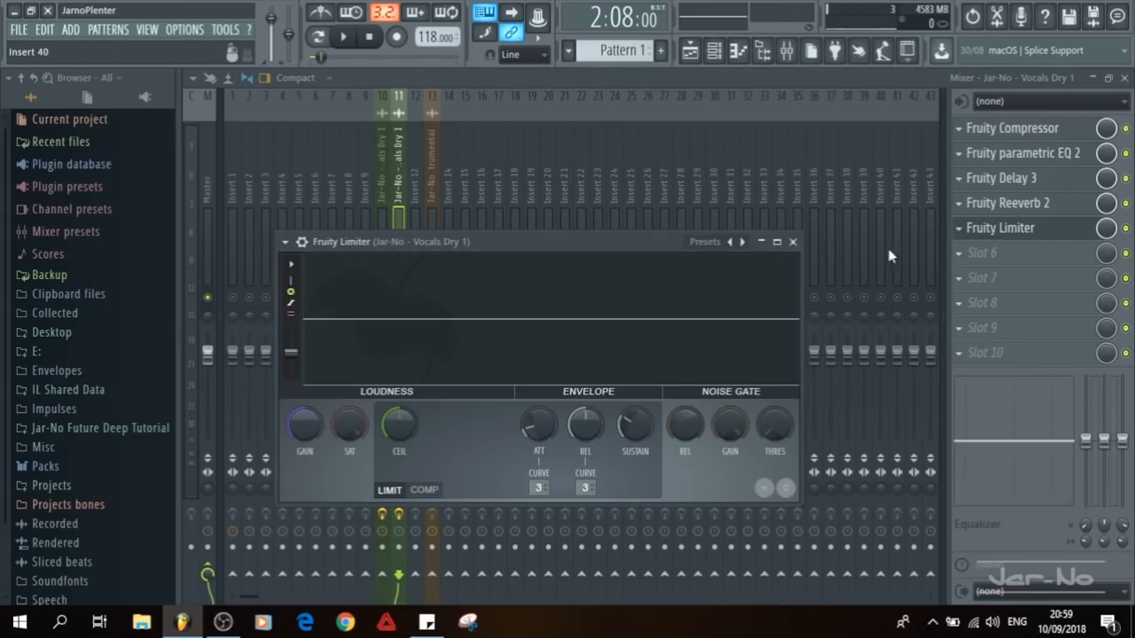
{"action": "left_click", "coordinate": [793, 241]}
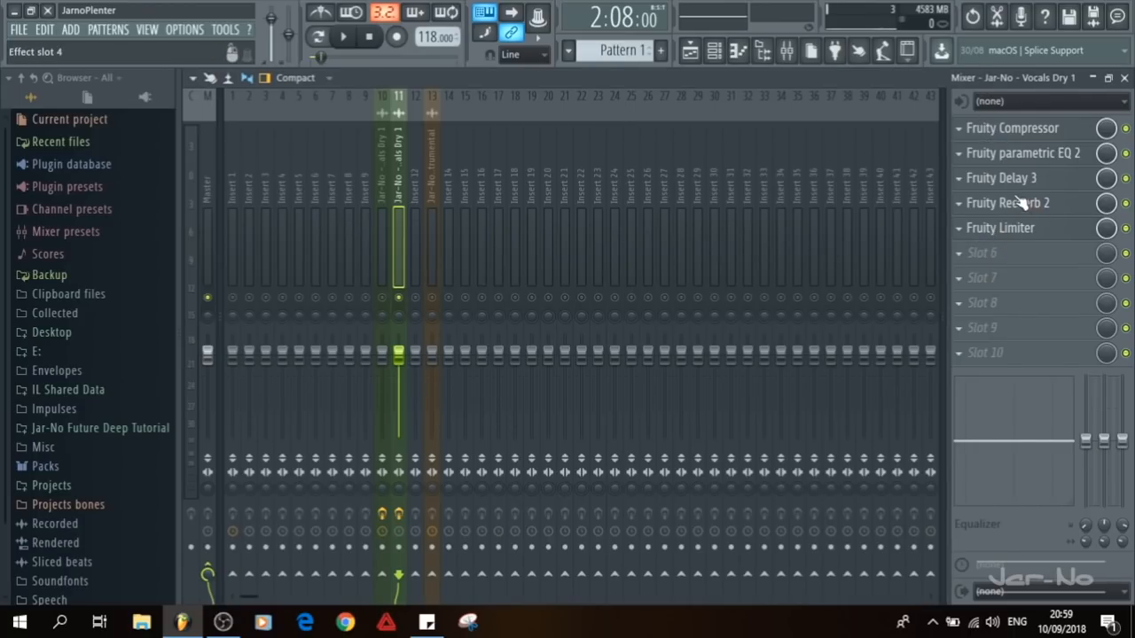
{"action": "left_click_drag", "start_coordinate": [1024, 234], "coordinate": [1026, 131]}
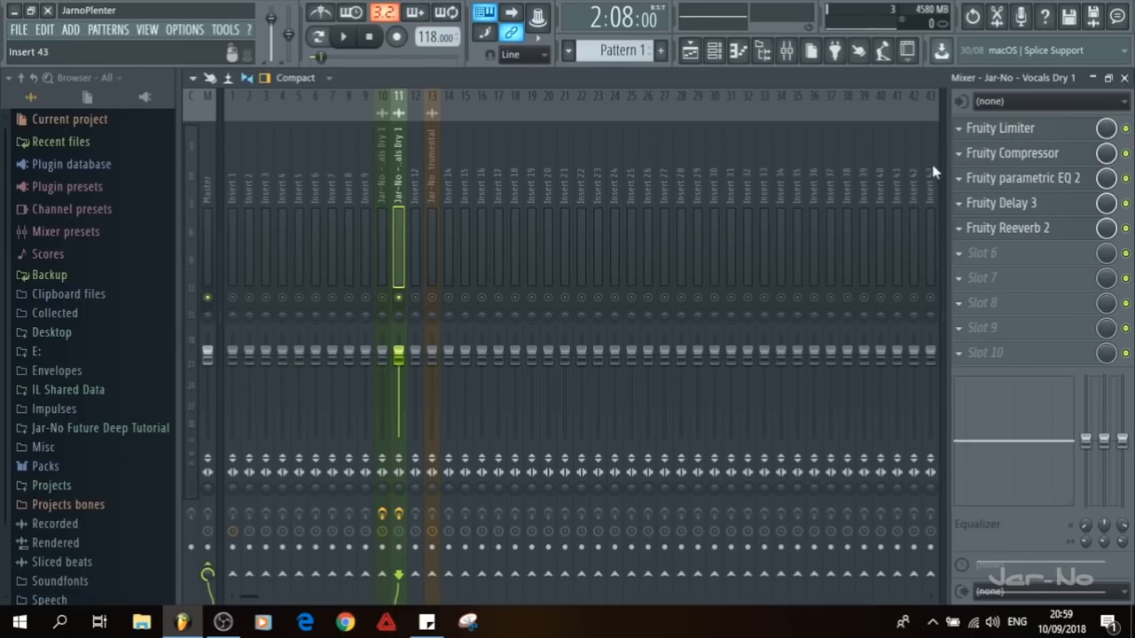
Step: Raise the gain of insert 11's Fruity Limiter during playback and close its window
{"action": "left_click", "coordinate": [1011, 128]}
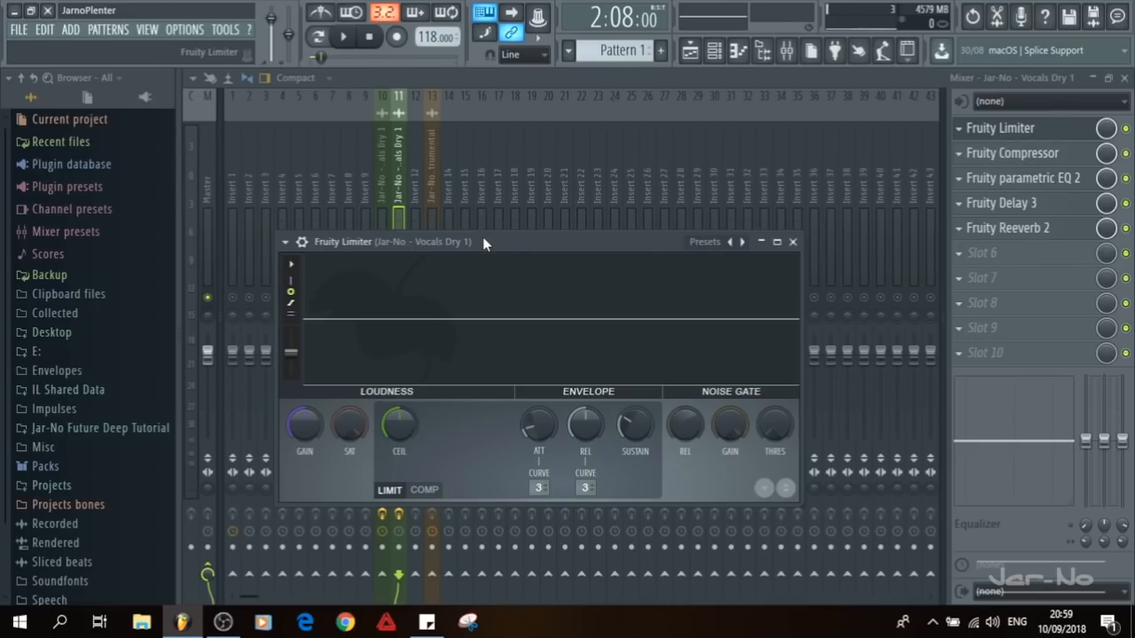
{"action": "key", "text": "space"}
{"action": "left_click_drag", "start_coordinate": [310, 420], "coordinate": [311, 470]}
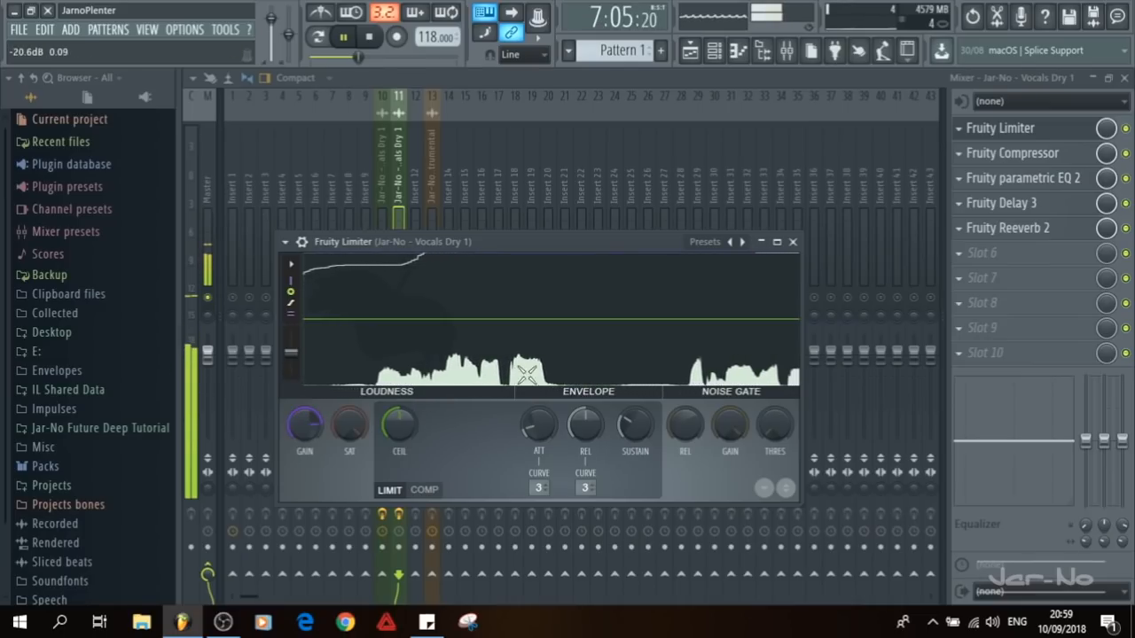
{"action": "key", "text": "space"}
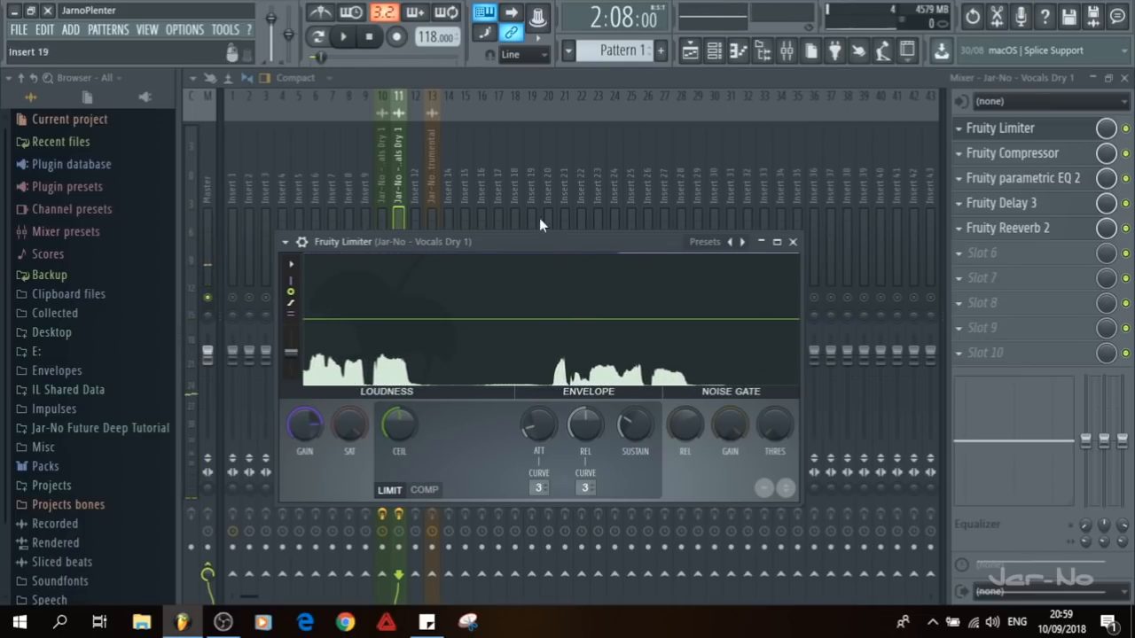
{"action": "mouse_move", "coordinate": [562, 271]}
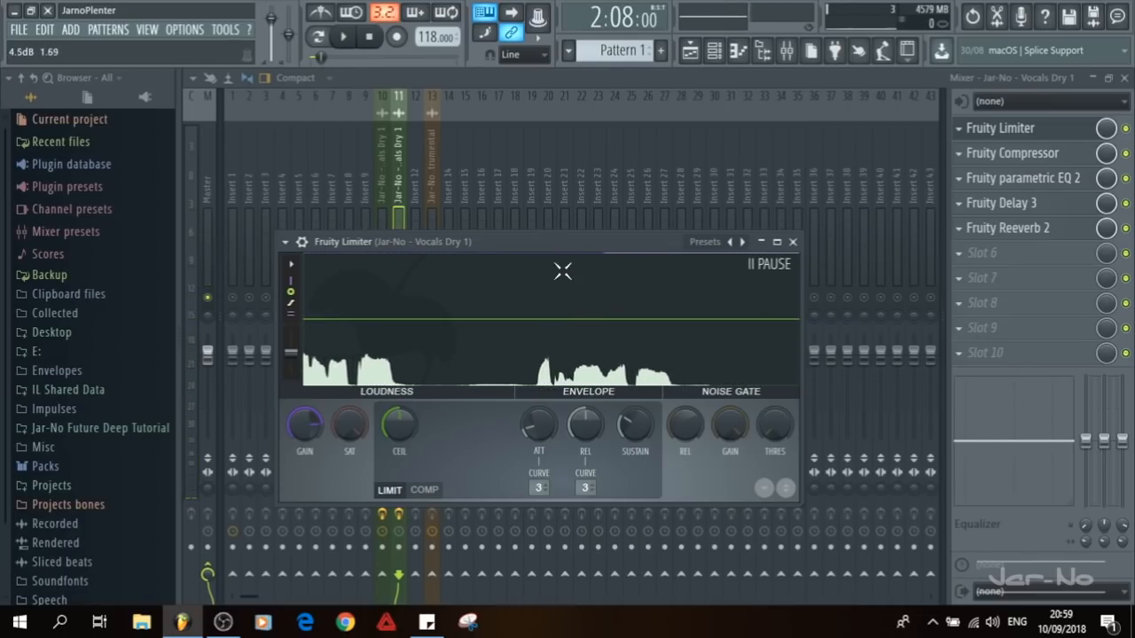
{"action": "left_click", "coordinate": [792, 241]}
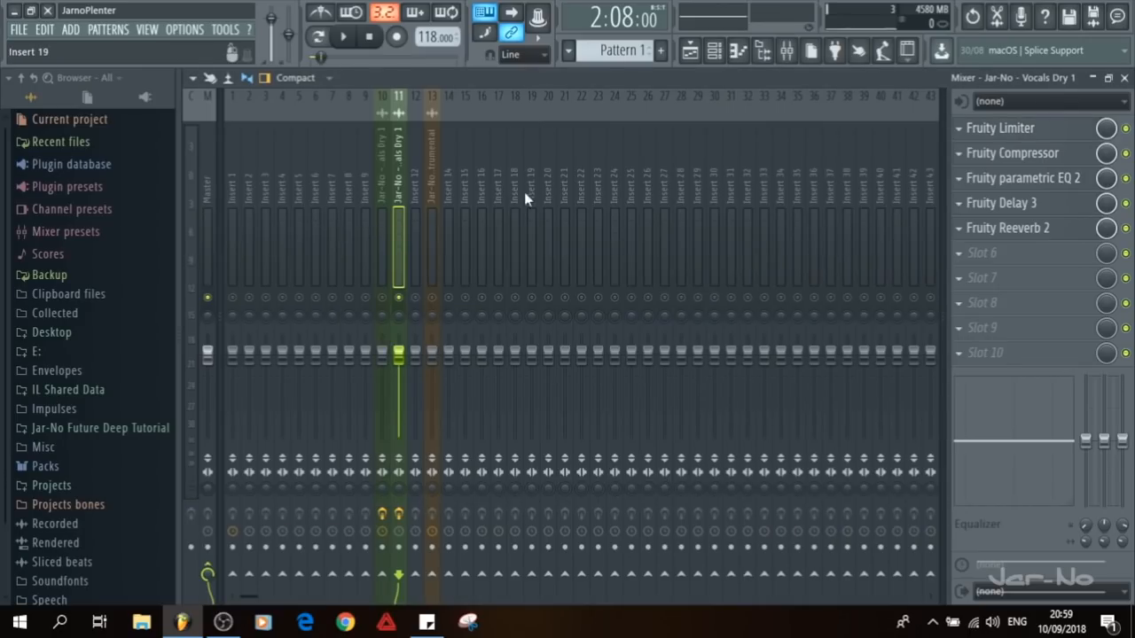
Step: Unmute insert 10 alongside insert 11 and audition both vocals together
{"action": "left_click", "coordinate": [382, 299]}
{"action": "key", "text": "space"}
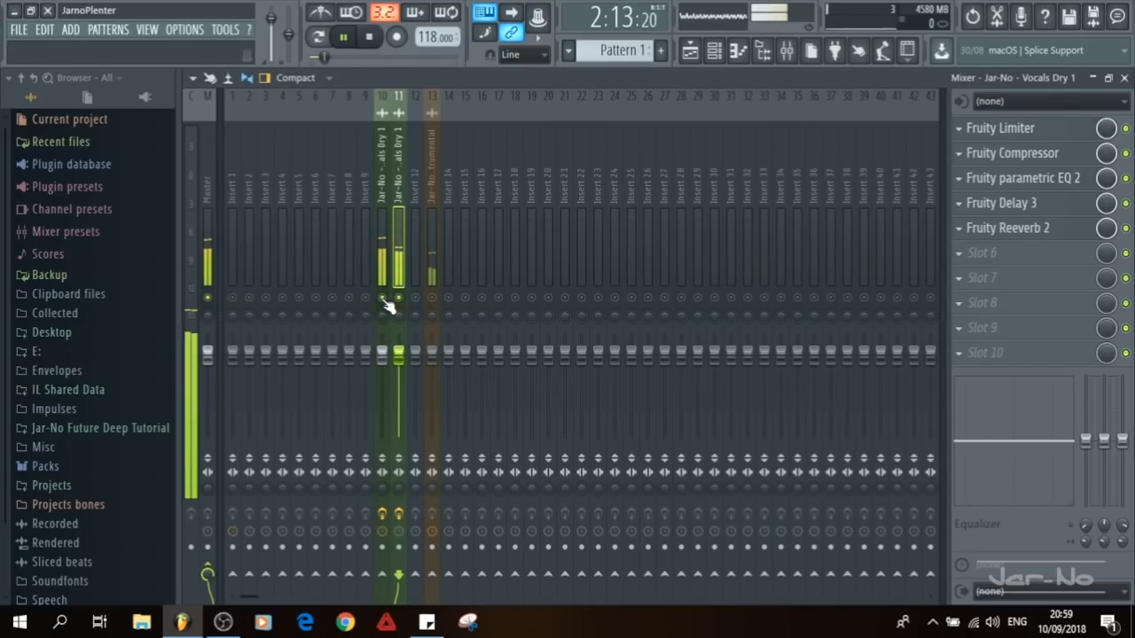
{"action": "key", "text": "space"}
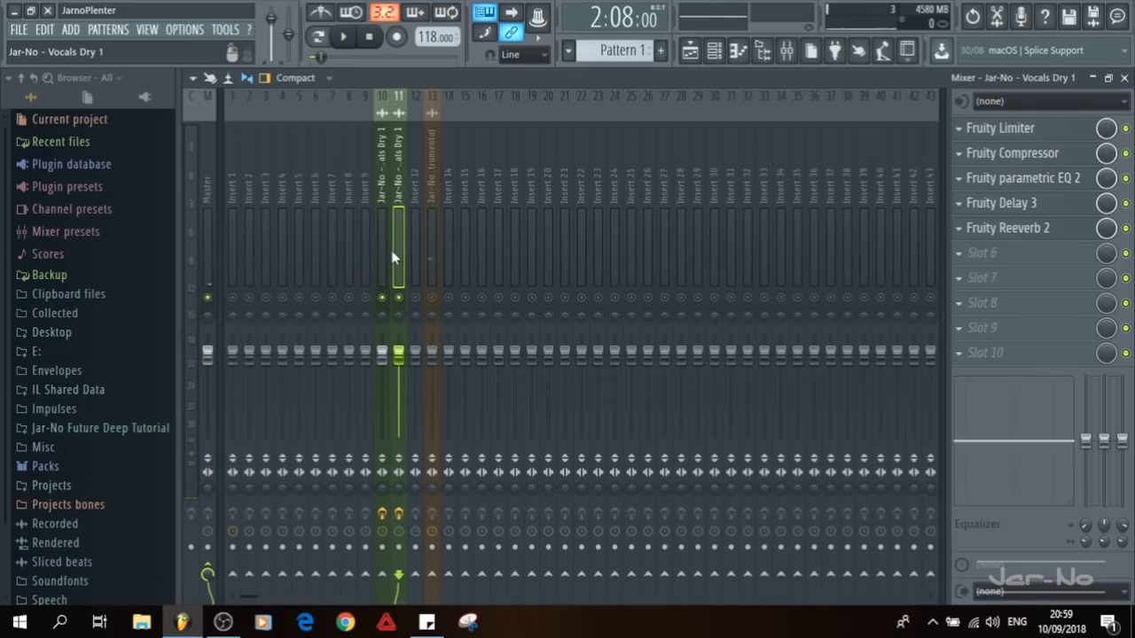
Step: Lower insert 11's volume fader to about 63% (-9.2 dB) while auditioning the balance between both vocals
{"action": "key", "text": "space"}
{"action": "mouse_move", "coordinate": [402, 363]}
{"action": "left_mouse_down"}
{"action": "mouse_move", "coordinate": [402, 414]}
{"action": "mouse_move", "coordinate": [399, 383]}
{"action": "left_mouse_up"}
{"action": "key", "text": "space"}
{"action": "key", "text": "space"}
{"action": "key", "text": "space"}
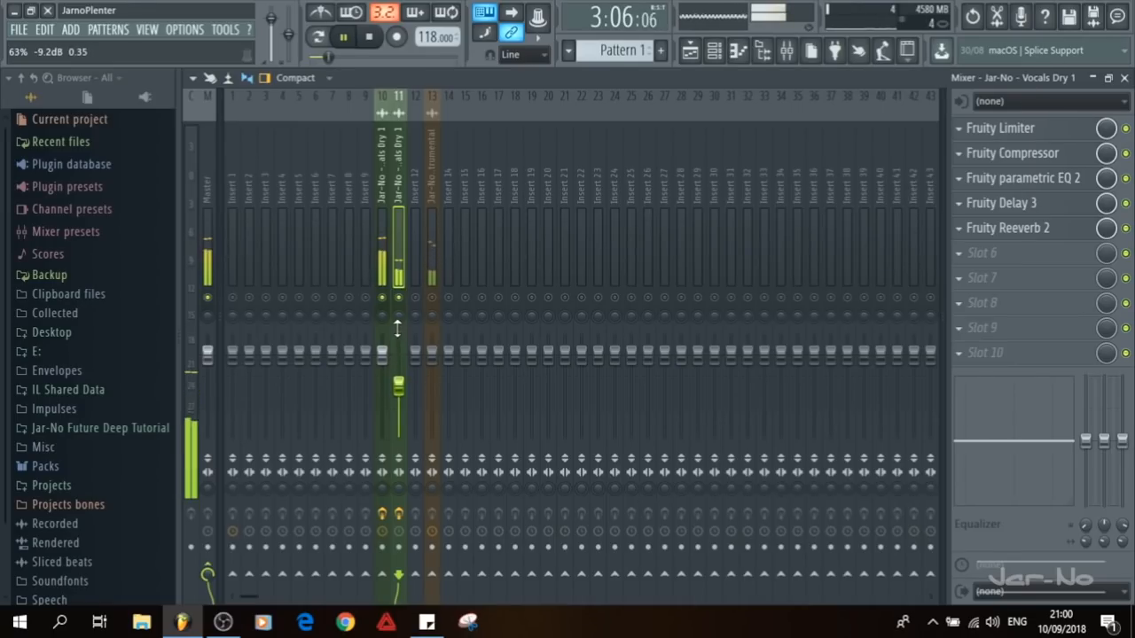
{"action": "key", "text": "space"}
Step: Solo insert 11 briefly, switch the solo to insert 10 and audition that vocal on its own
{"action": "right_click", "coordinate": [399, 298]}
{"action": "left_click", "coordinate": [381, 222]}
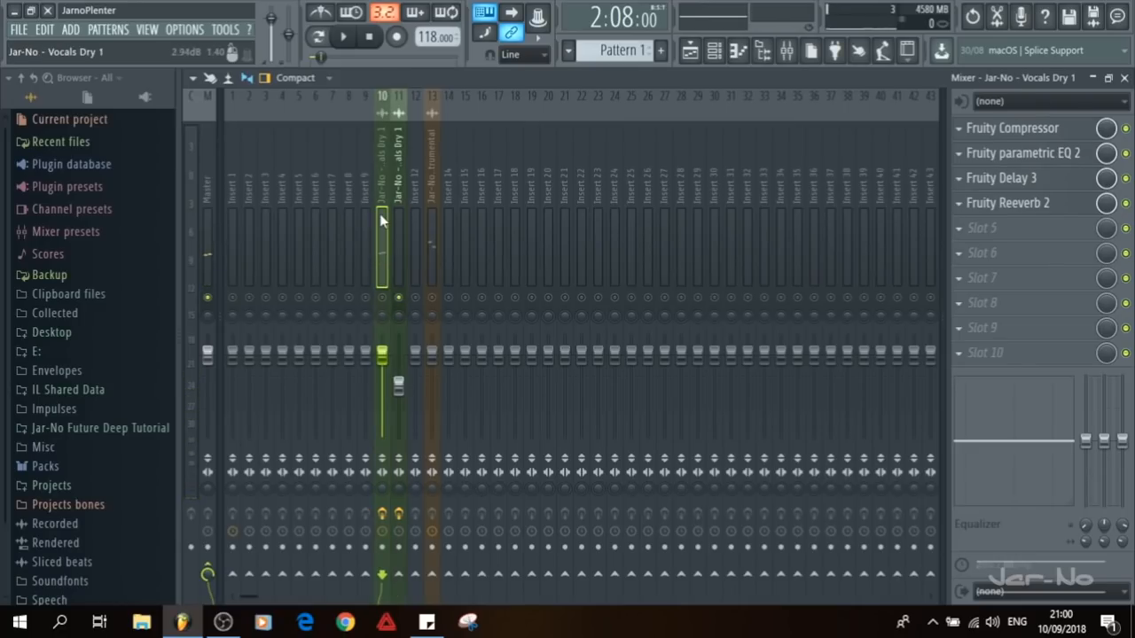
{"action": "left_click", "coordinate": [382, 298]}
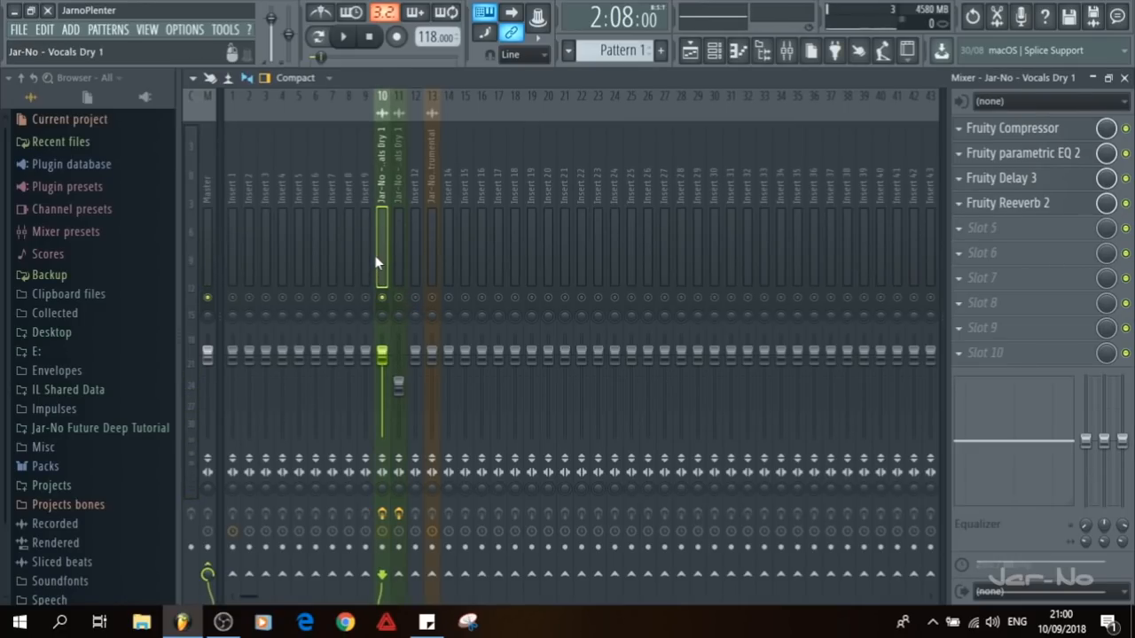
{"action": "key", "text": "space"}
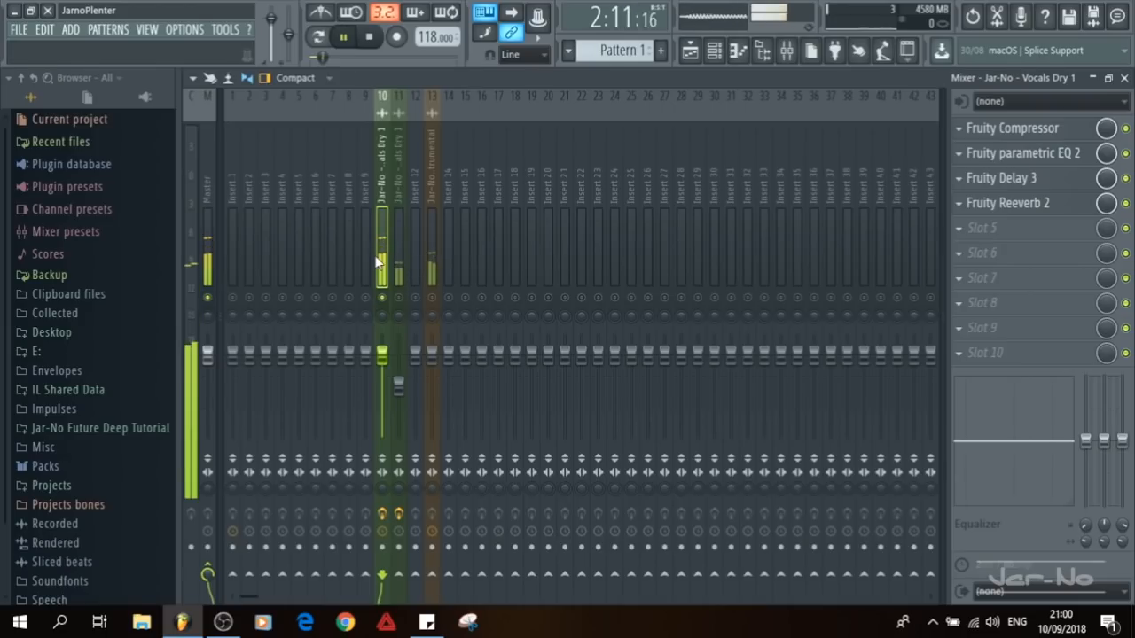
{"action": "key", "text": "space"}
Step: Solo insert 11, add Fruity Stereo Shaper to its slot 6, apply the Stereoize 2 preset and close the plugin window
{"action": "left_click", "coordinate": [399, 299], "text": "ctrl"}
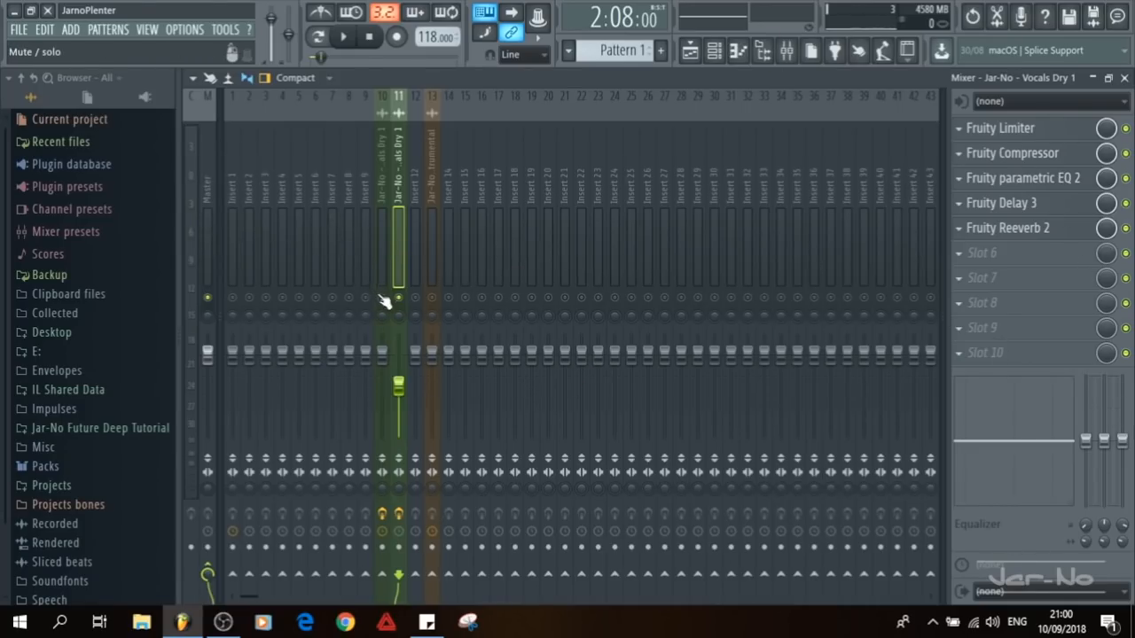
{"action": "left_click", "coordinate": [962, 255]}
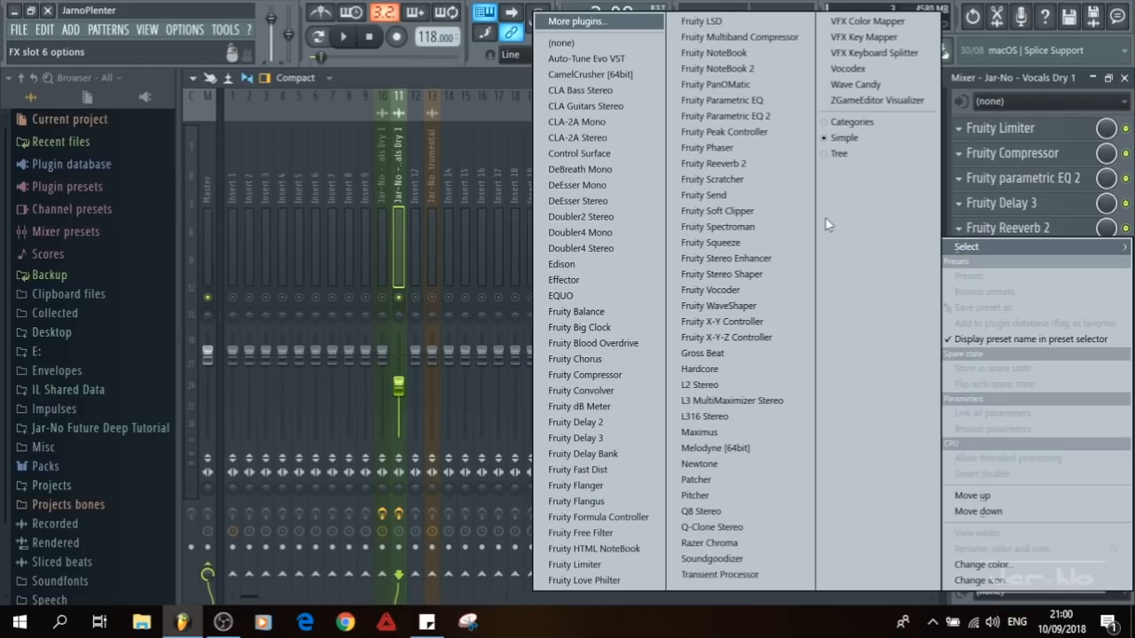
{"action": "left_click", "coordinate": [722, 274]}
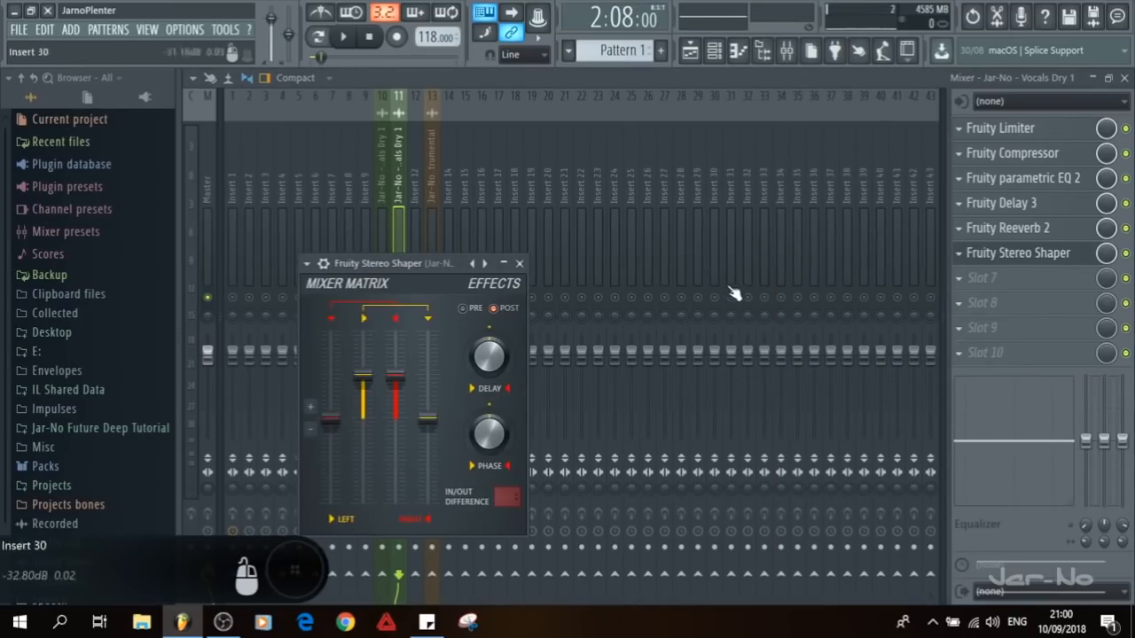
{"action": "left_click", "coordinate": [308, 264]}
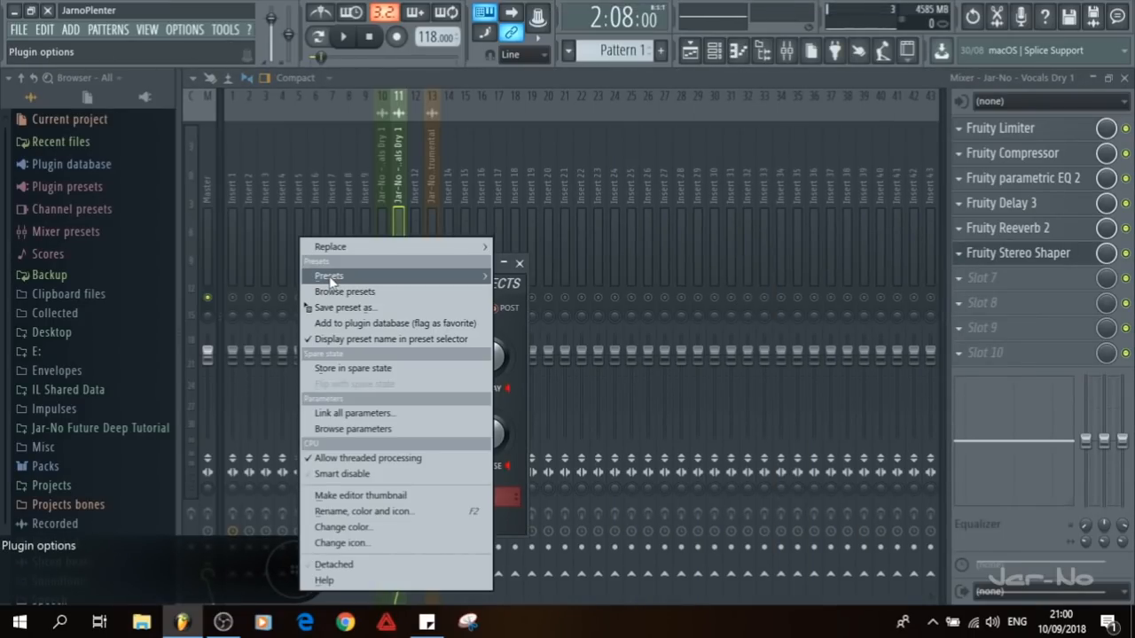
{"action": "mouse_move", "coordinate": [330, 278]}
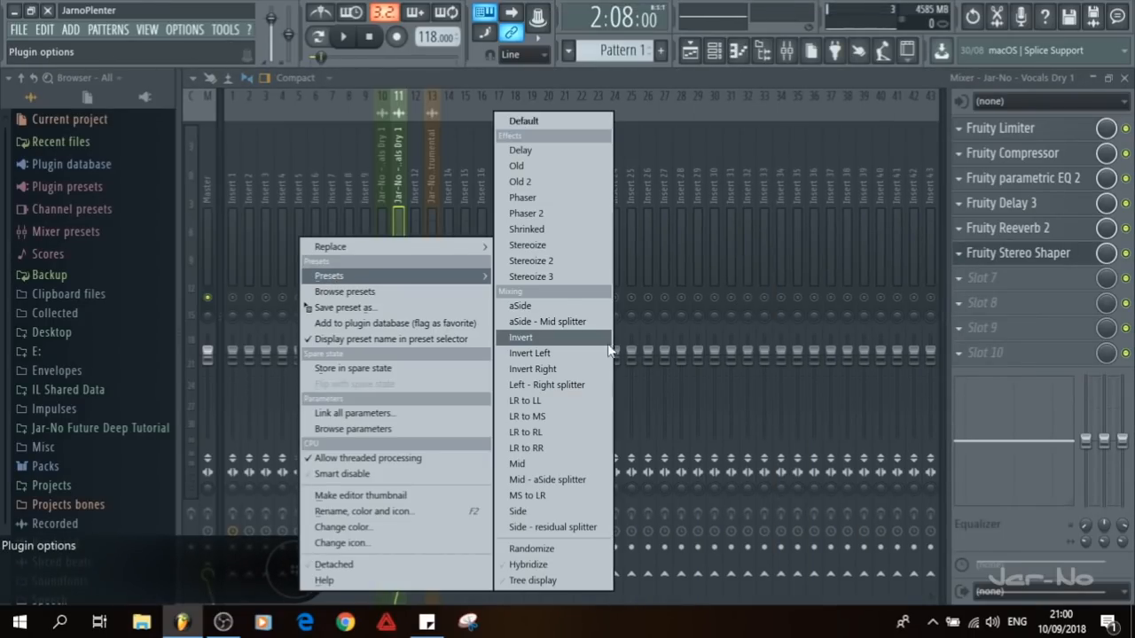
{"action": "left_click", "coordinate": [558, 265]}
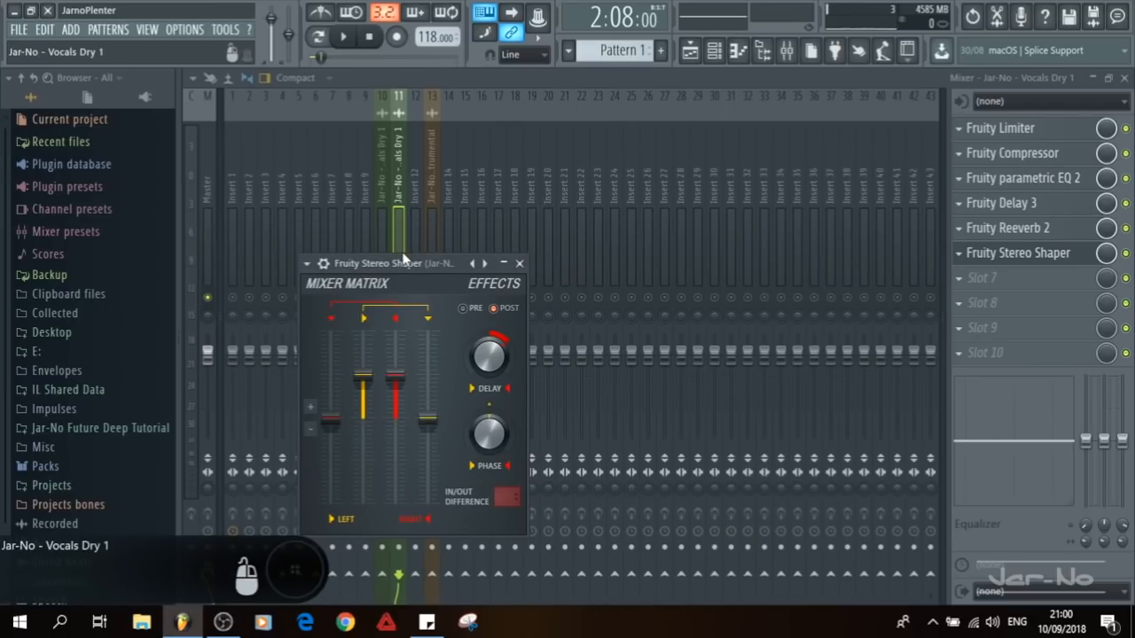
{"action": "left_click", "coordinate": [519, 264]}
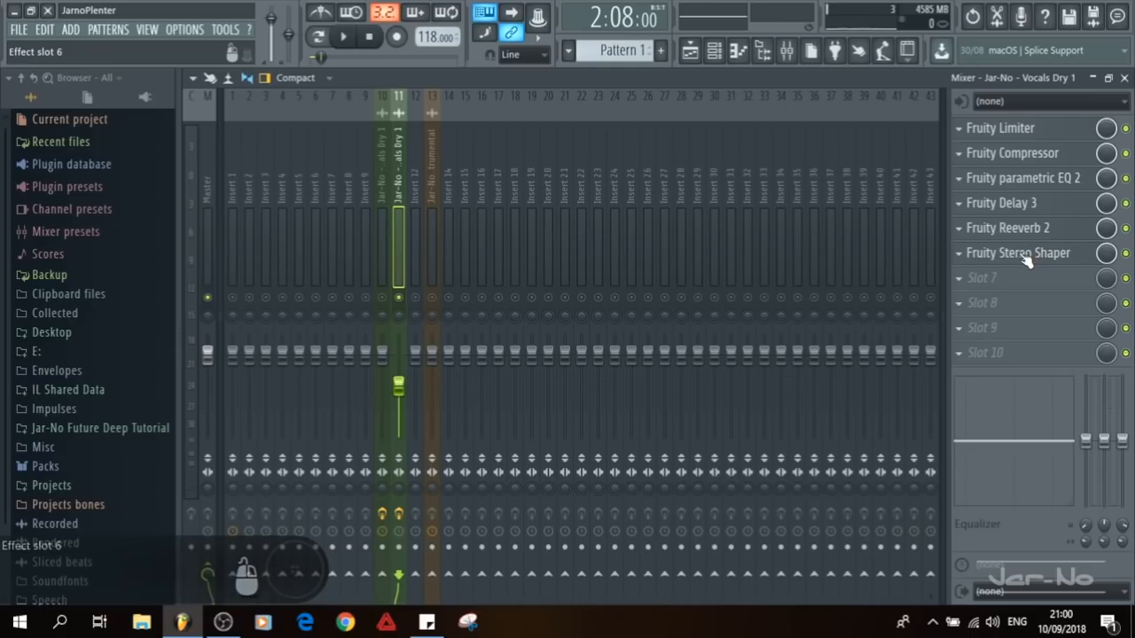
Step: Move Fruity Stereo Shaper up to slot 4 of insert 11, above Fruity Delay 3, and audition the result
{"action": "left_click_drag", "start_coordinate": [1026, 260], "coordinate": [1024, 210]}
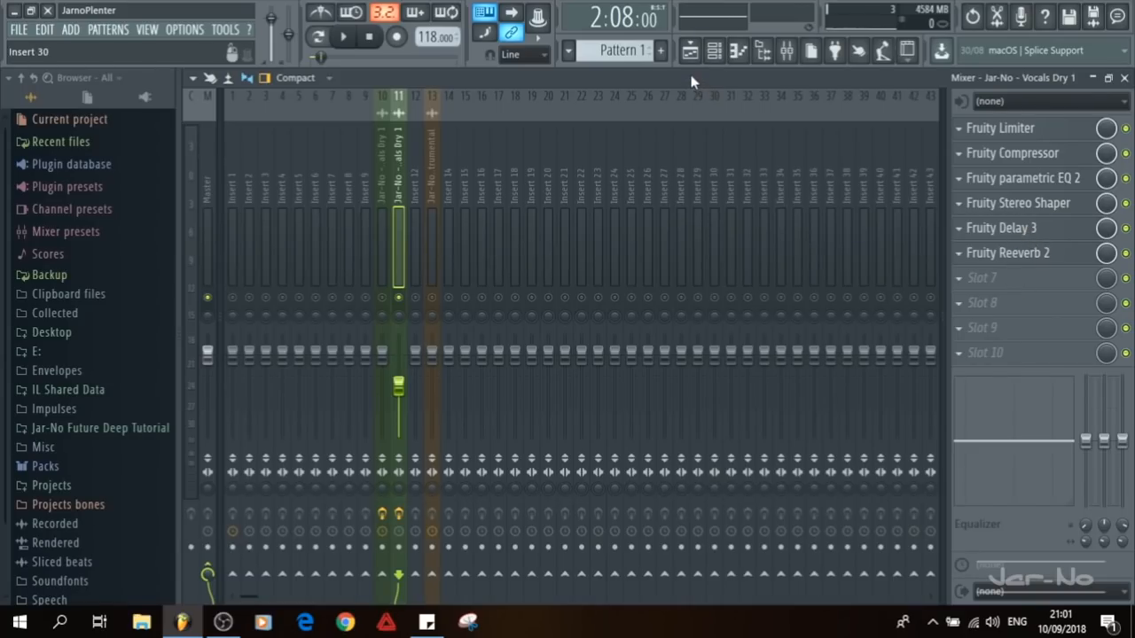
{"action": "key", "text": "space"}
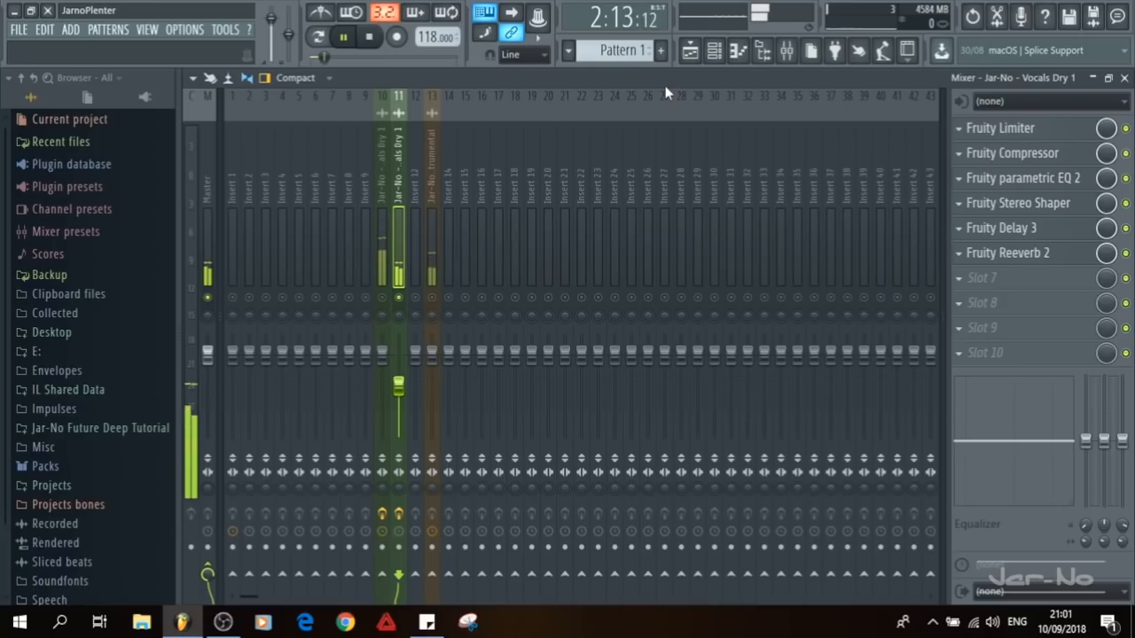
{"action": "key", "text": "space"}
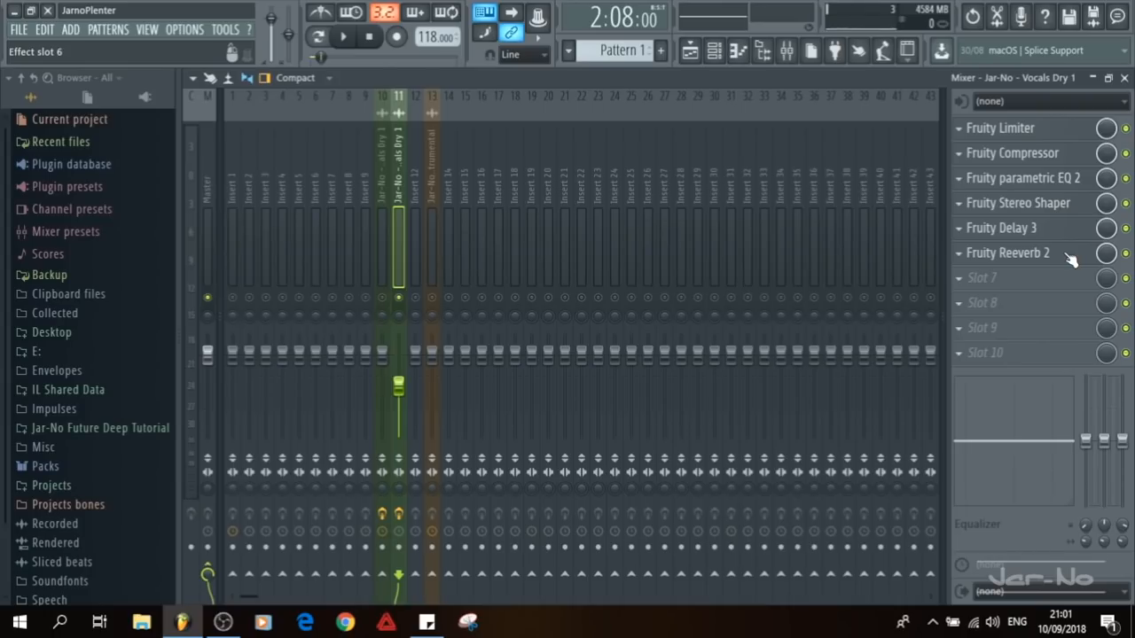
Step: Fine-tune insert 11's volume fader while auditioning it alone and together with insert 10
{"action": "key", "text": "space"}
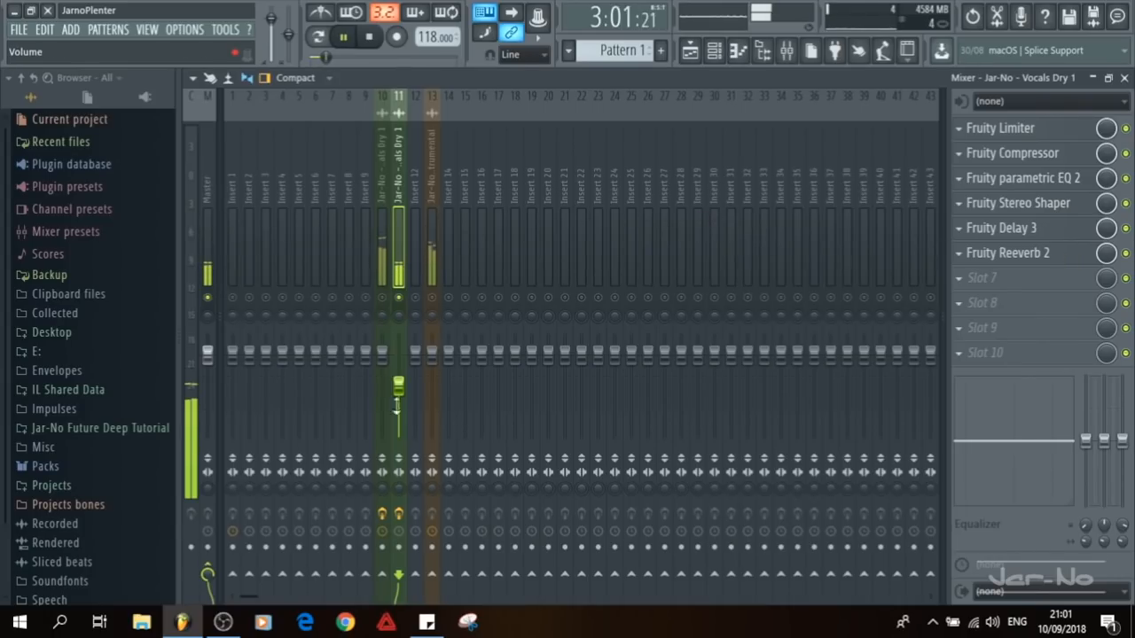
{"action": "left_click_drag", "start_coordinate": [400, 392], "coordinate": [398, 385]}
{"action": "key", "text": "space"}
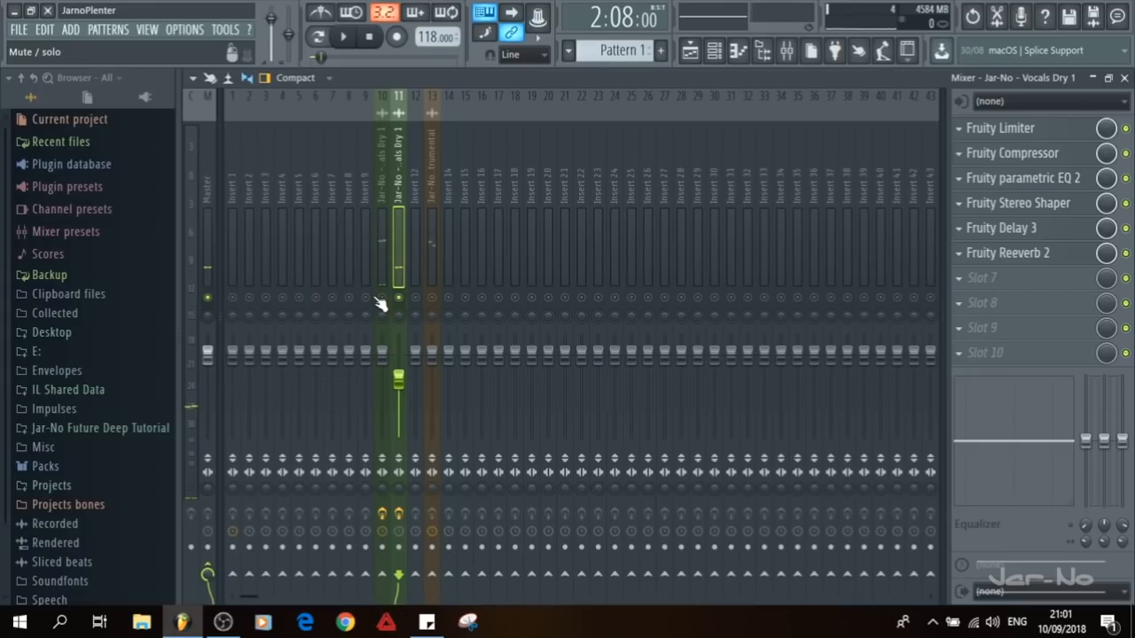
{"action": "key", "text": "space"}
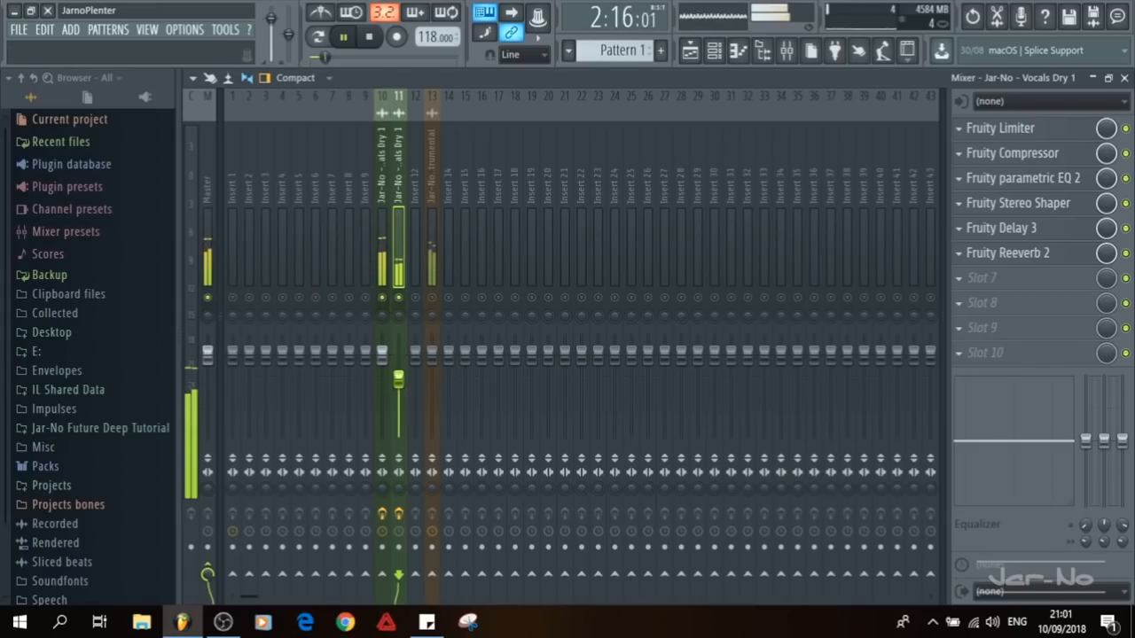
{"action": "left_click_drag", "start_coordinate": [401, 378], "coordinate": [399, 382]}
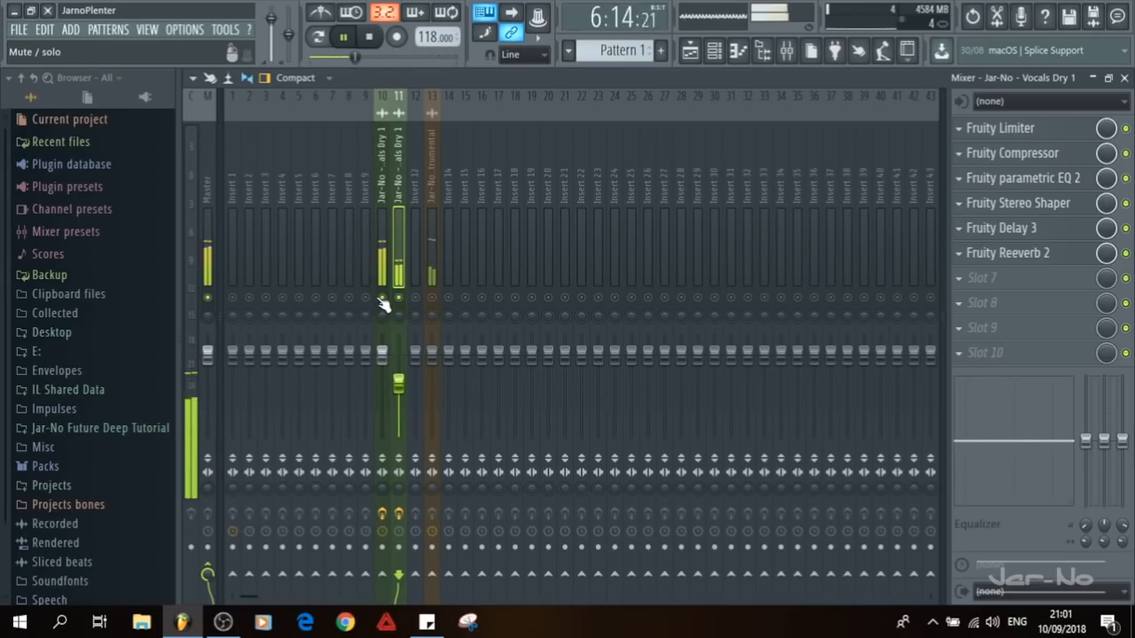
{"action": "key", "text": "space"}
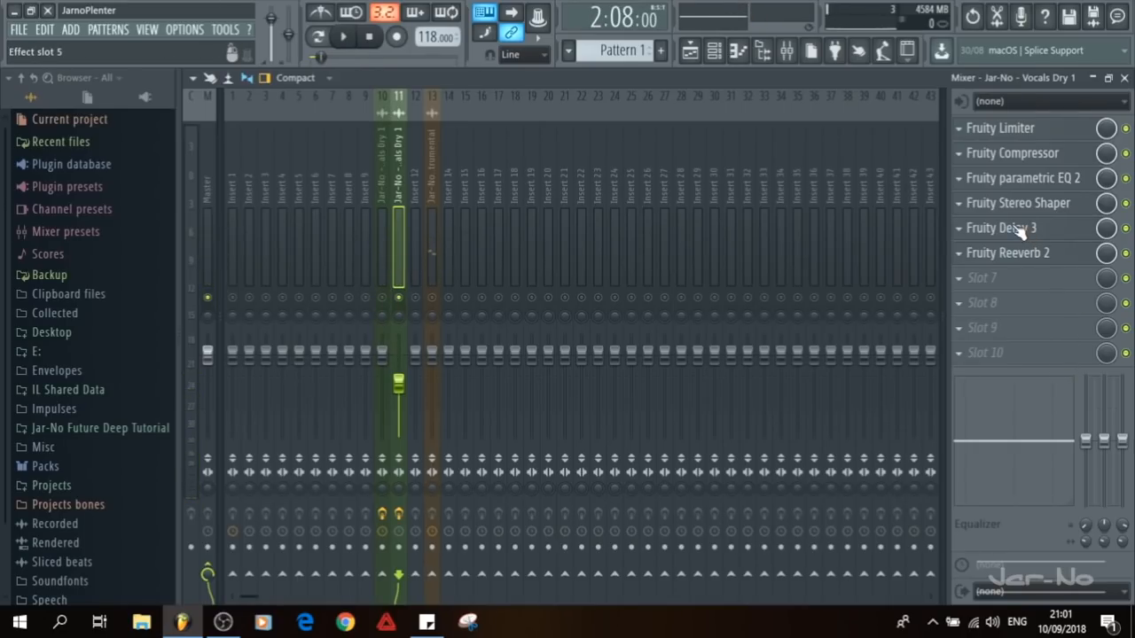
Step: Raise the input wet level of Fruity Delay 3 on insert 11 during playback
{"action": "left_click", "coordinate": [990, 232]}
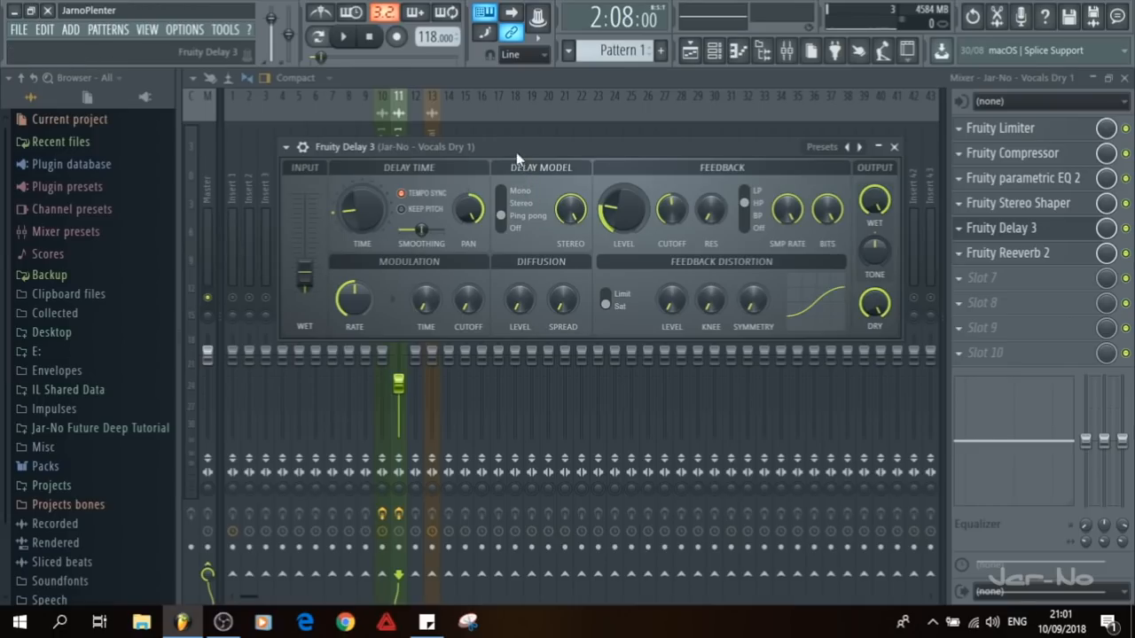
{"action": "key", "text": "space"}
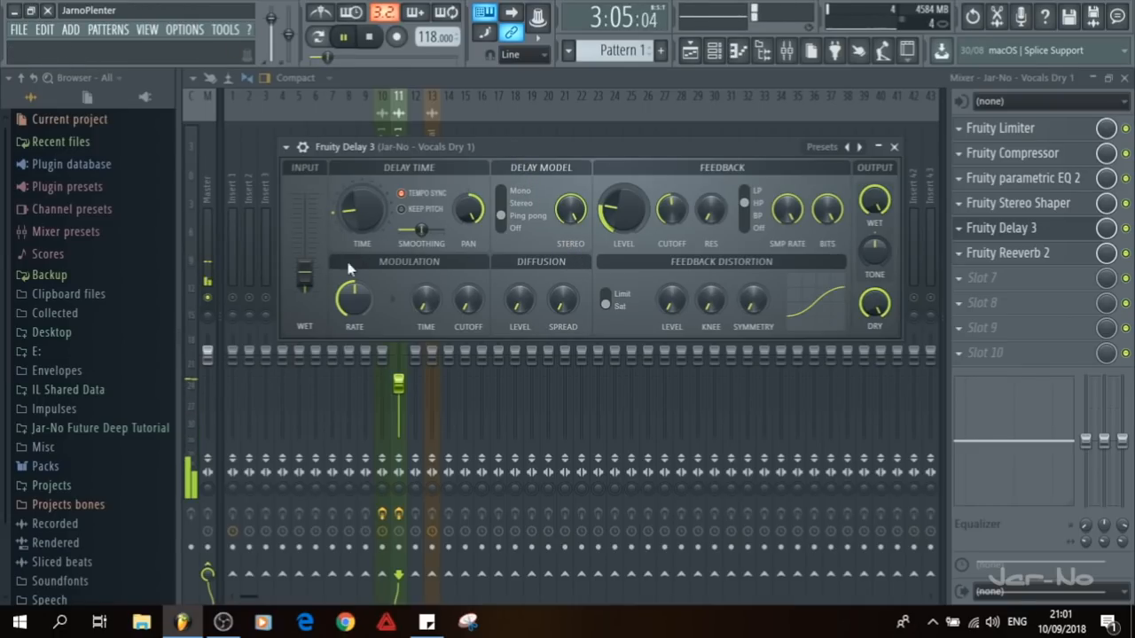
{"action": "left_click_drag", "start_coordinate": [304, 272], "coordinate": [305, 263]}
Step: Raise the wet level and set the decay to 4.0 sec in insert 11's Fruity Reeverb 2, and close both plugin windows
{"action": "left_click", "coordinate": [1008, 253]}
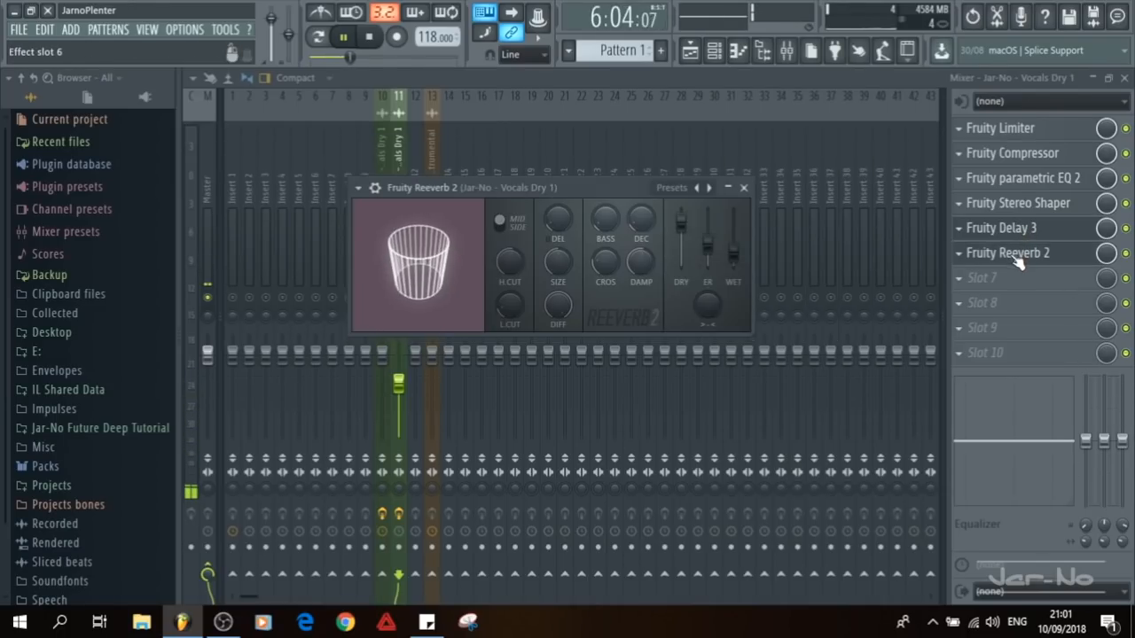
{"action": "left_click_drag", "start_coordinate": [734, 254], "coordinate": [733, 240]}
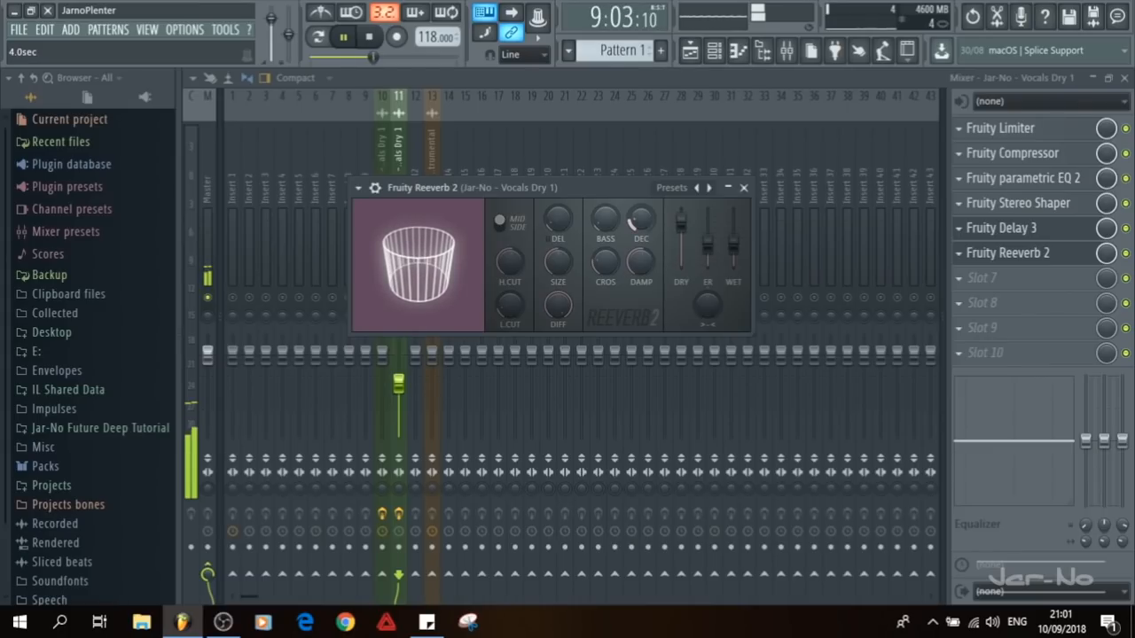
{"action": "left_click", "coordinate": [743, 188]}
{"action": "key", "text": "space"}
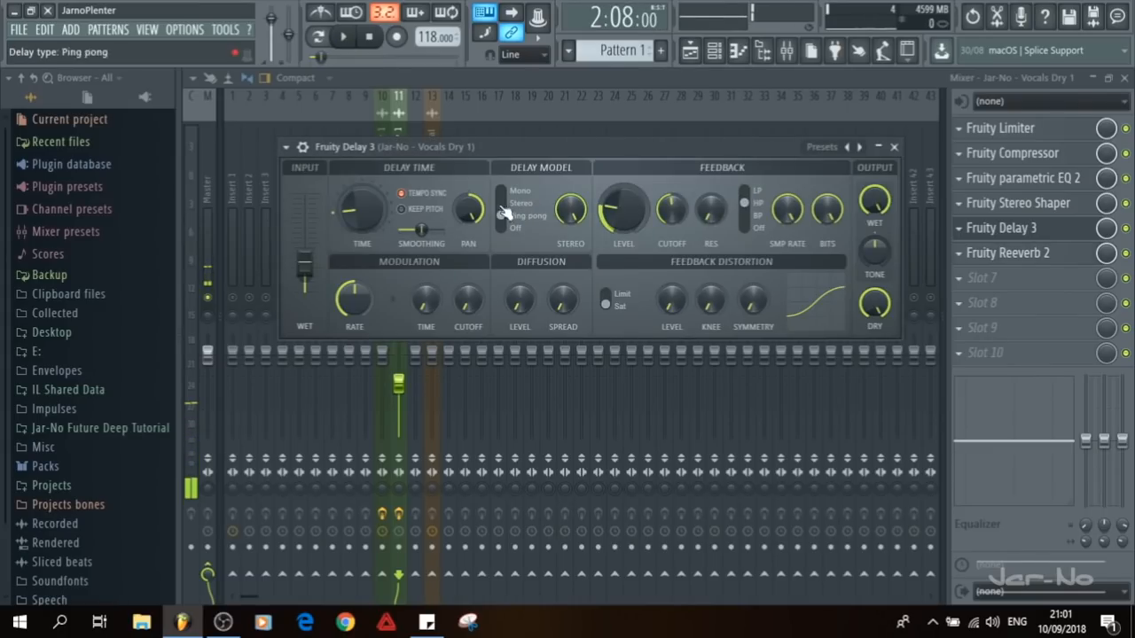
{"action": "left_click", "coordinate": [878, 152]}
Step: Lower insert 11's volume fader slightly while auditioning both vocals, and unsolo so all mixer tracks are enabled
{"action": "left_click", "coordinate": [398, 297]}
{"action": "key", "text": "space"}
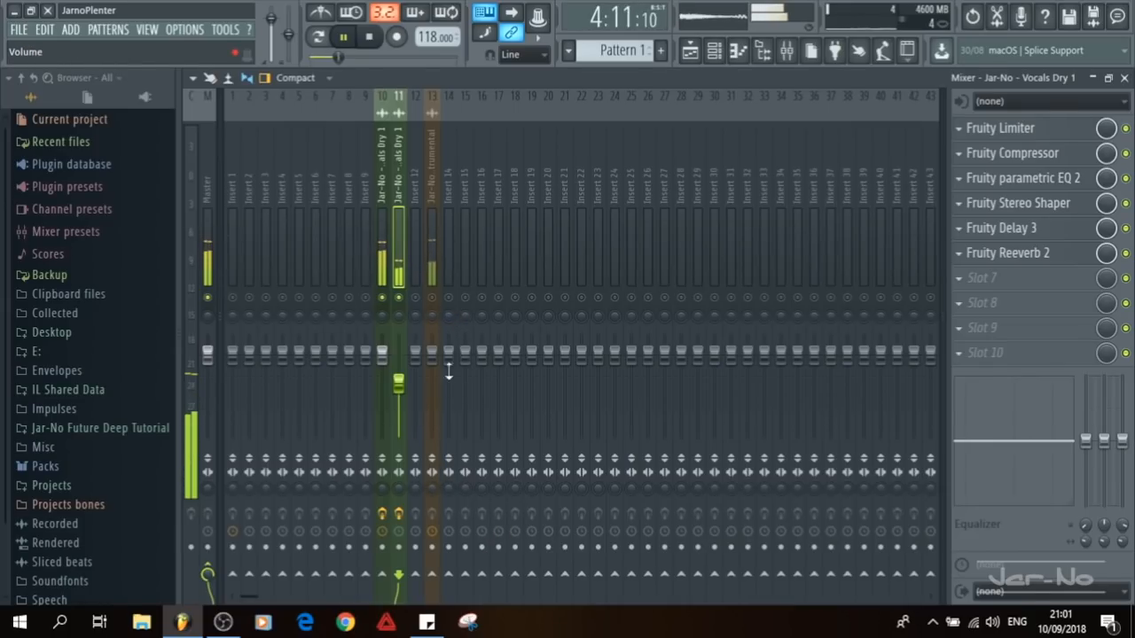
{"action": "left_click_drag", "start_coordinate": [404, 395], "coordinate": [404, 398]}
{"action": "key", "text": "space"}
{"action": "right_click", "coordinate": [400, 299]}
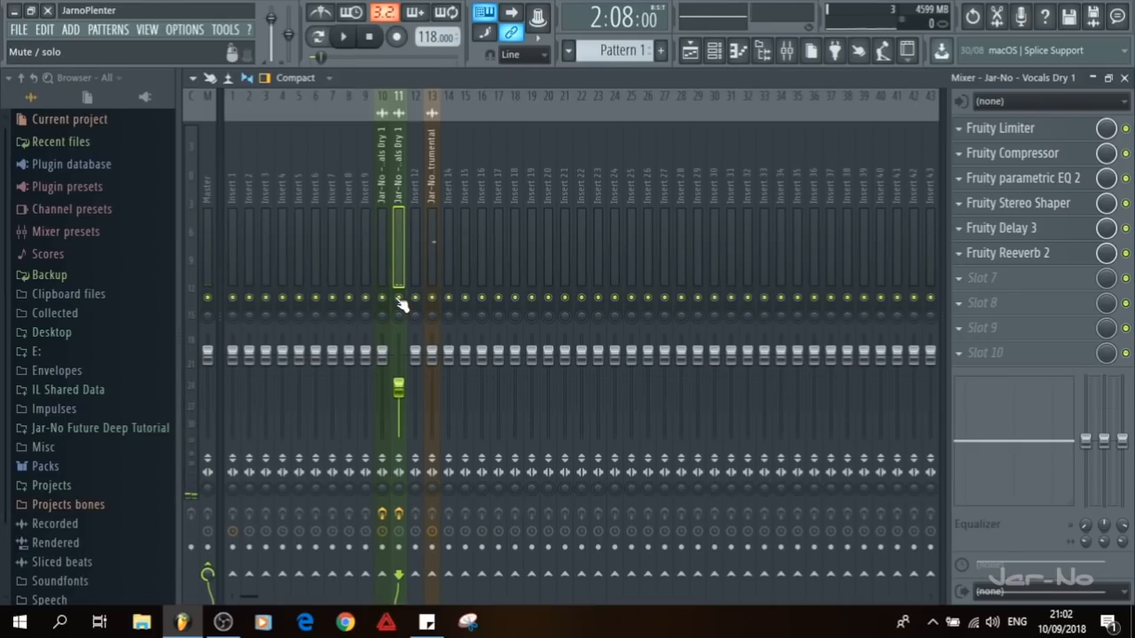
Step: Return to the playlist and play the full arrangement with the instrumental from the start
{"action": "key", "text": "F9"}
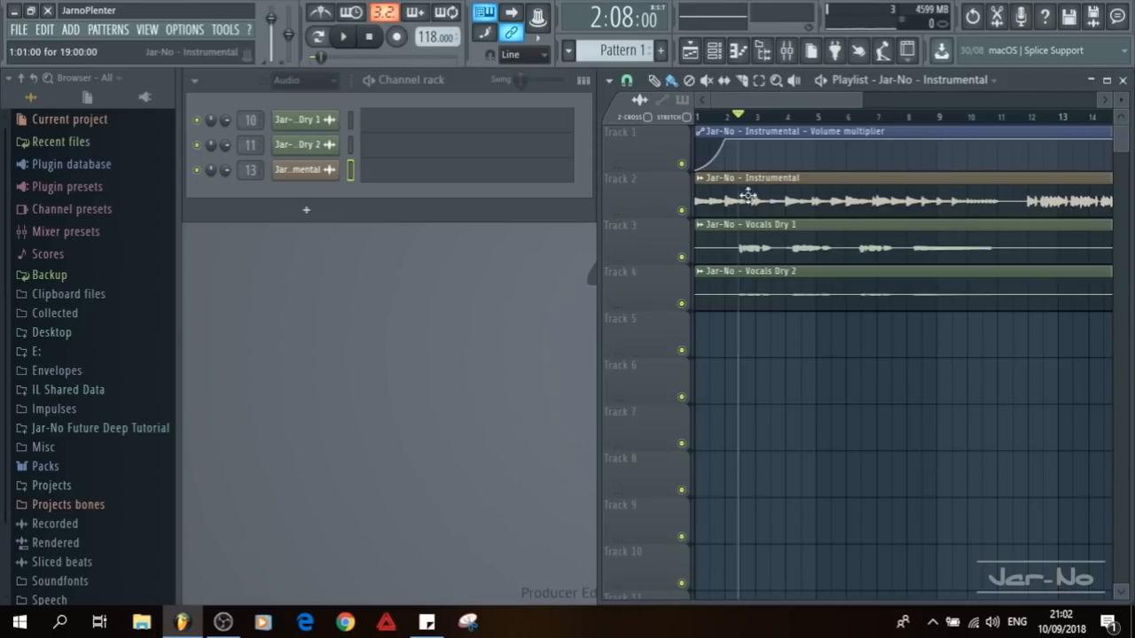
{"action": "left_click", "coordinate": [712, 121]}
{"action": "key", "text": "space"}
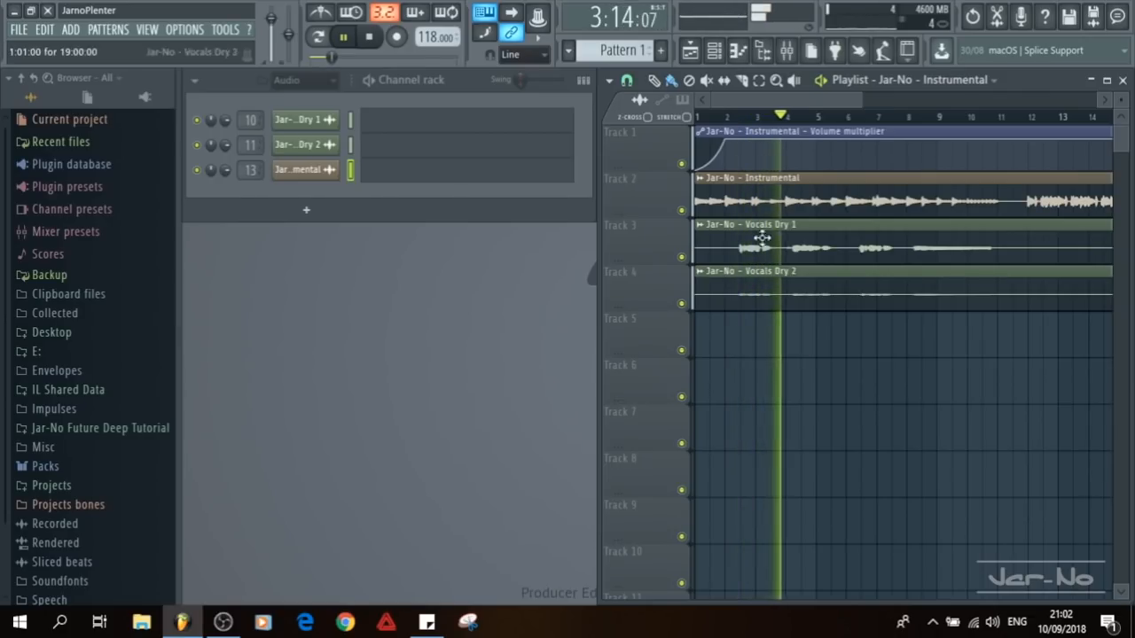
Step: Raise the instrumental's volume fader on insert 13 to about 112% (2.8 dB) and fine-tune it during playback
{"action": "left_click", "coordinate": [786, 53]}
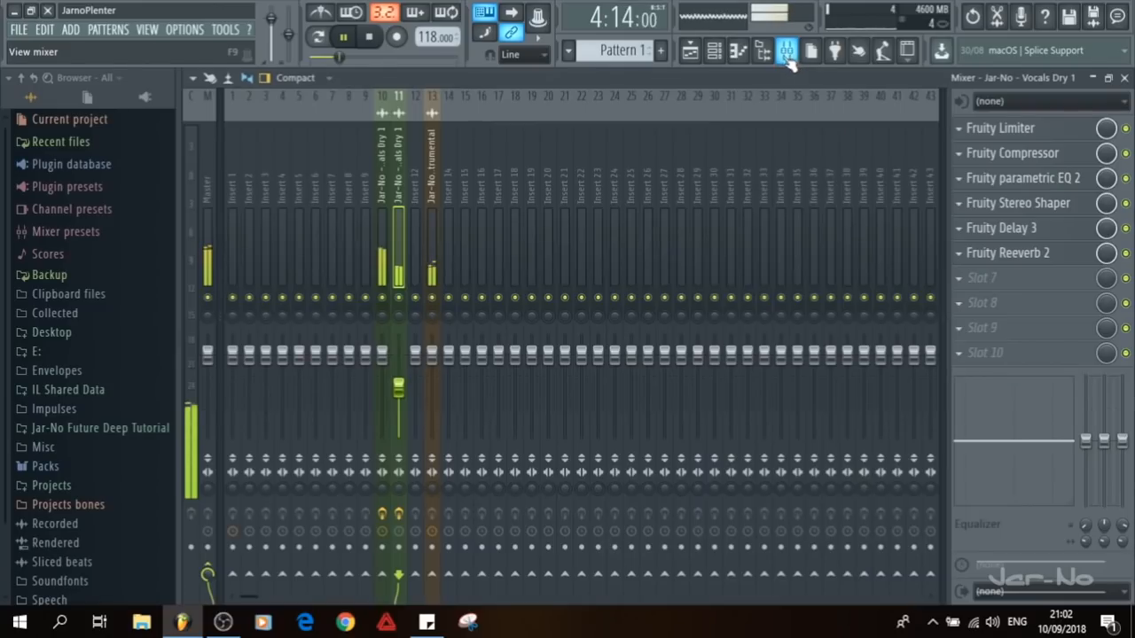
{"action": "left_click", "coordinate": [435, 247]}
{"action": "left_click_drag", "start_coordinate": [432, 354], "coordinate": [432, 342]}
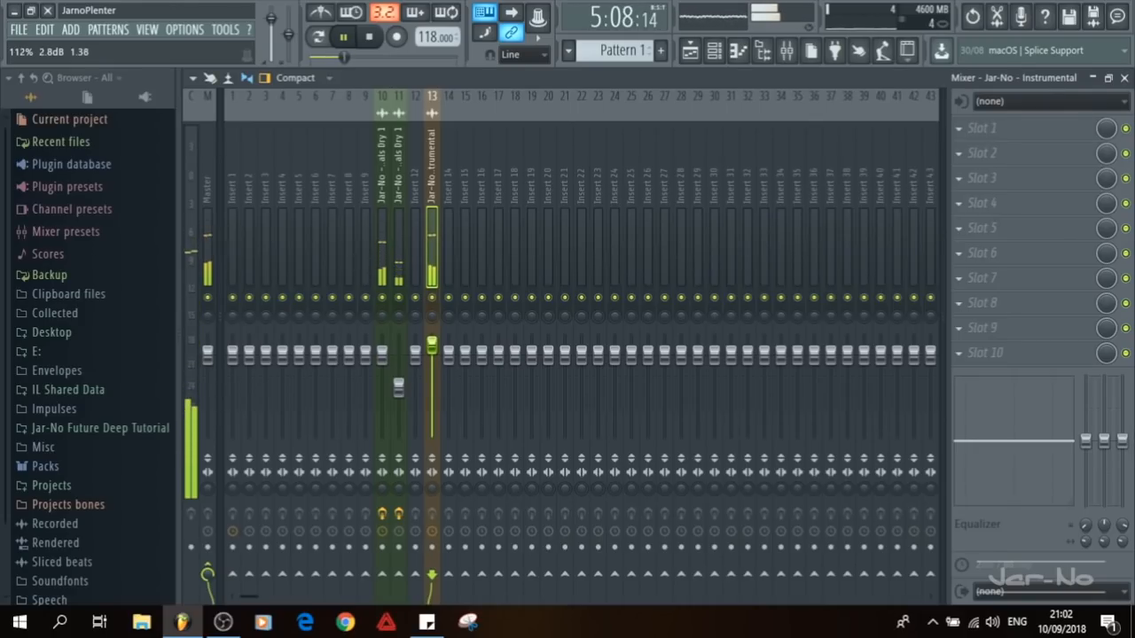
{"action": "left_click_drag", "start_coordinate": [432, 343], "coordinate": [439, 356]}
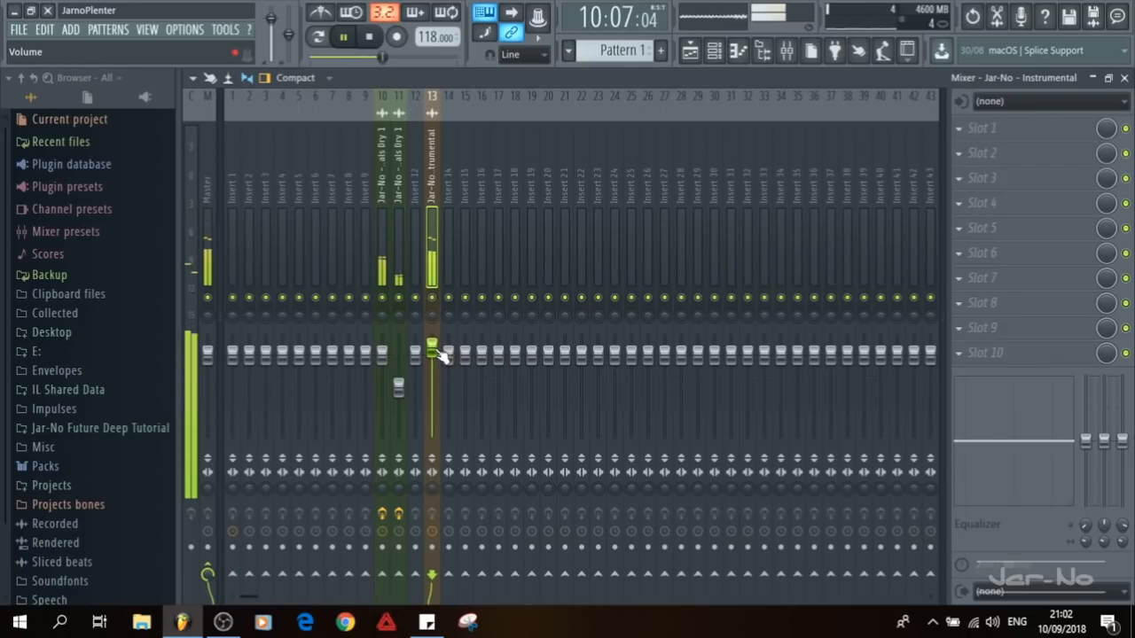
{"action": "key", "text": "space"}
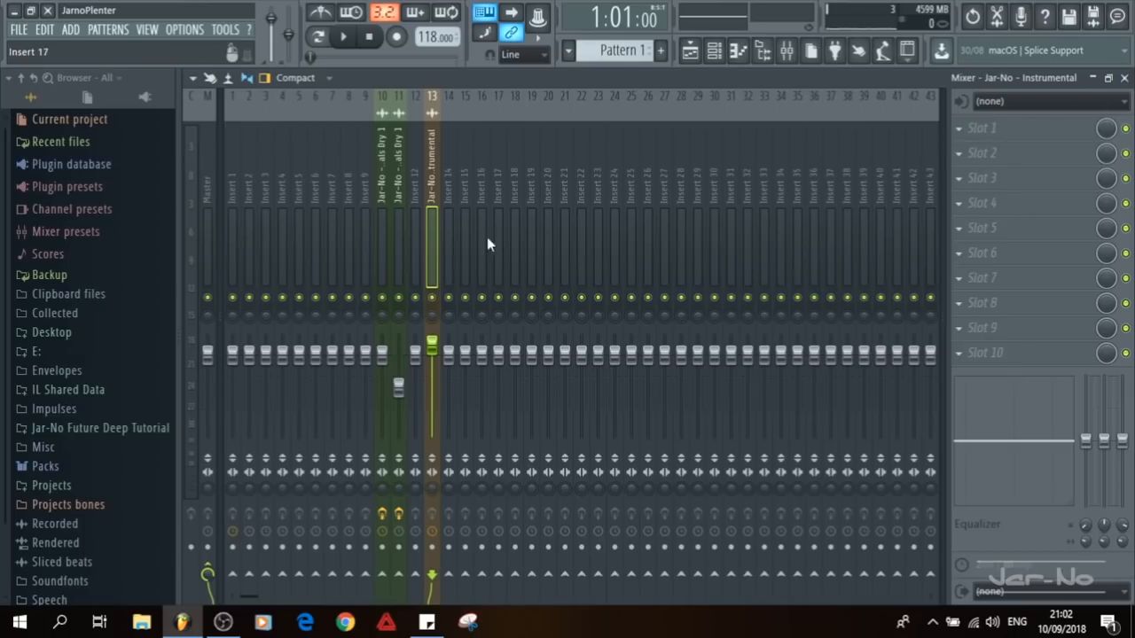
Step: Try a higher volume on the master fader and reset it to its default
{"action": "left_click", "coordinate": [208, 351]}
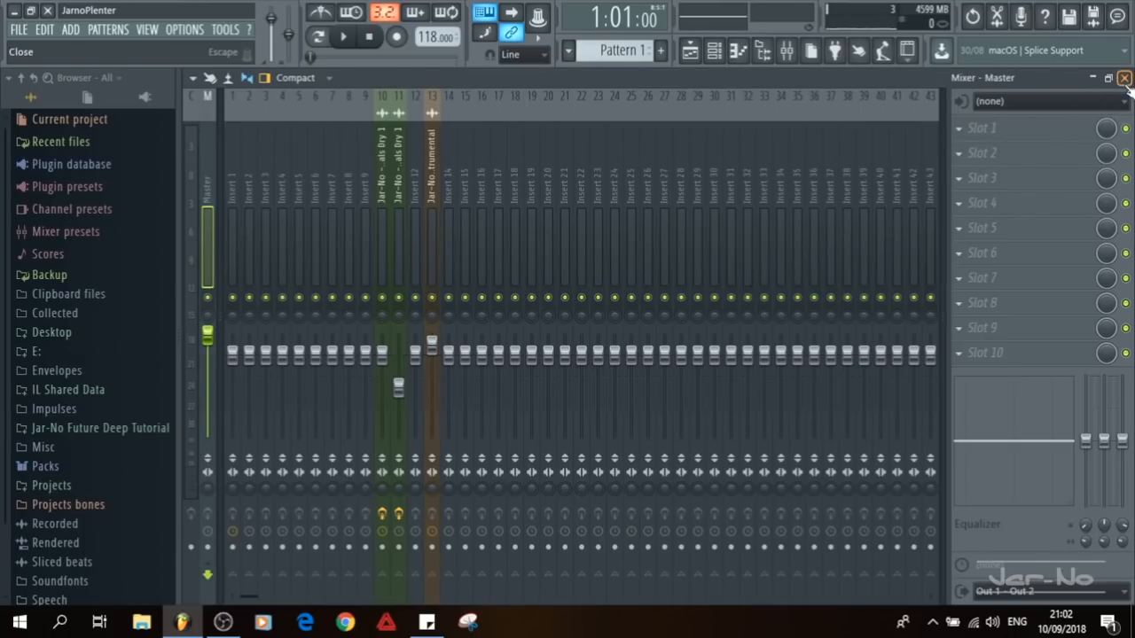
{"action": "right_click", "coordinate": [210, 336]}
{"action": "left_click", "coordinate": [232, 346]}
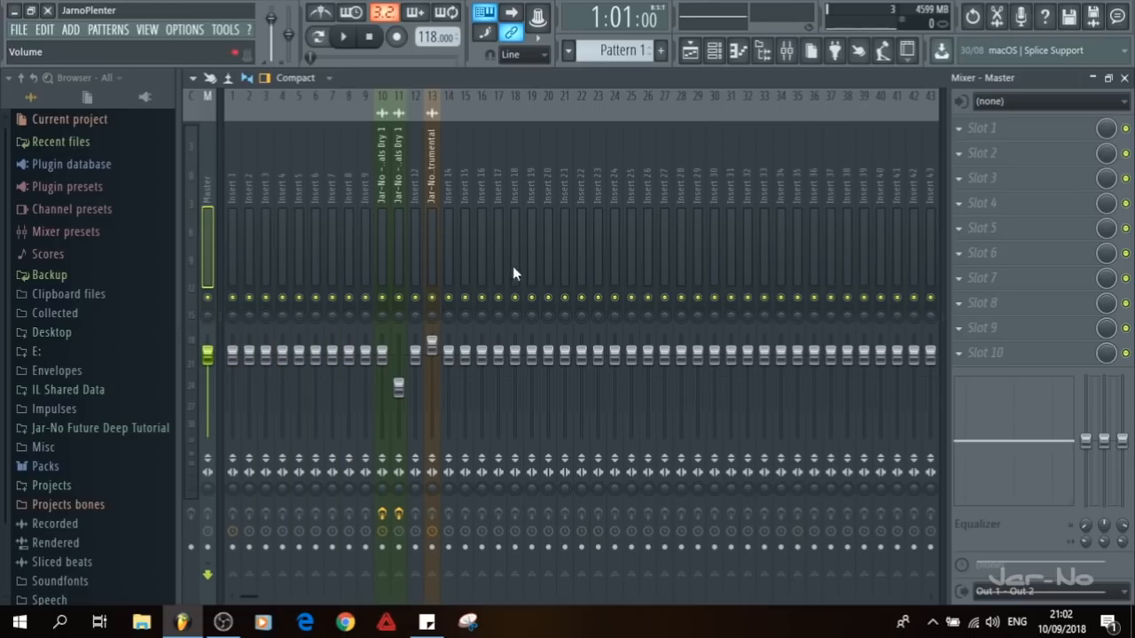
Step: Play the complete mix from the beginning of the playlist and check its levels in the mixer
{"action": "left_click", "coordinate": [1124, 78]}
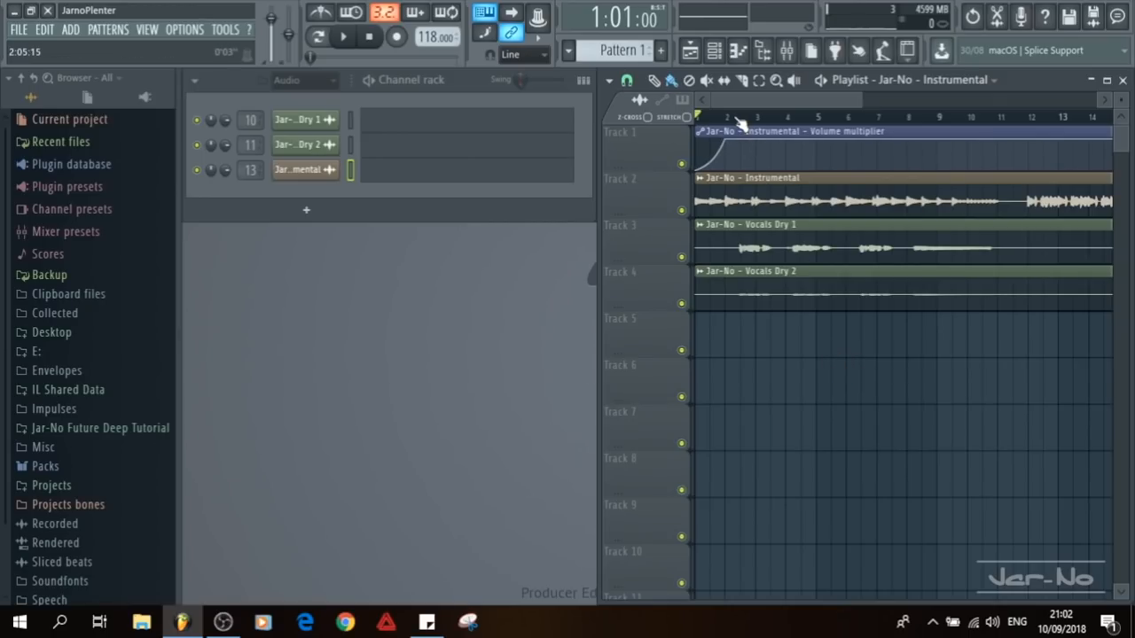
{"action": "key", "text": "space"}
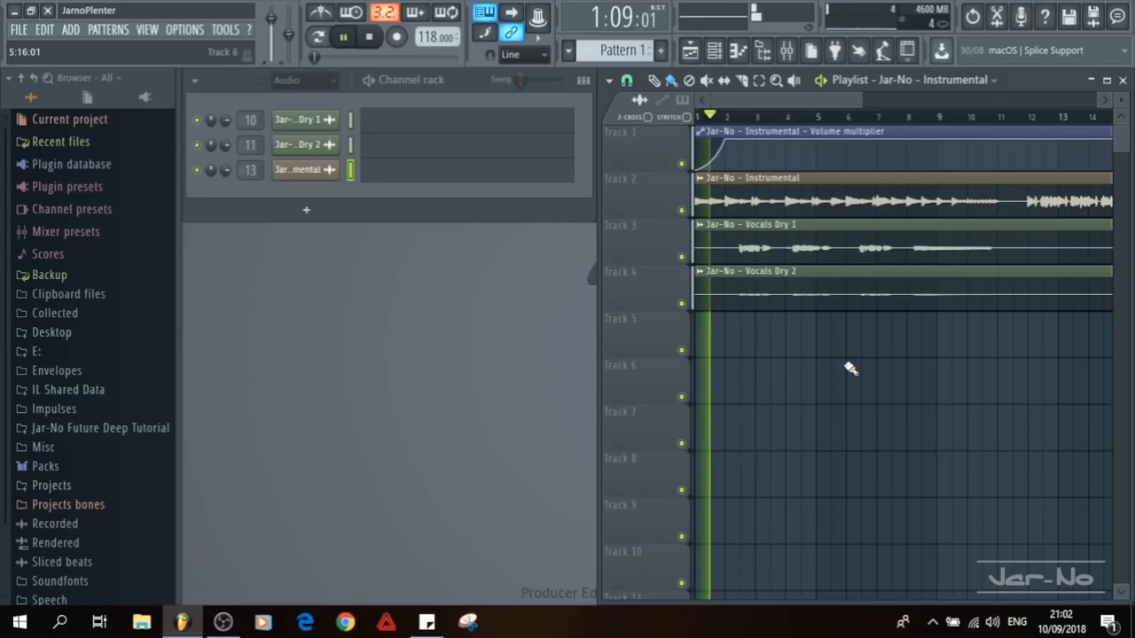
{"action": "left_click", "coordinate": [789, 54]}
{"action": "key", "text": "space"}
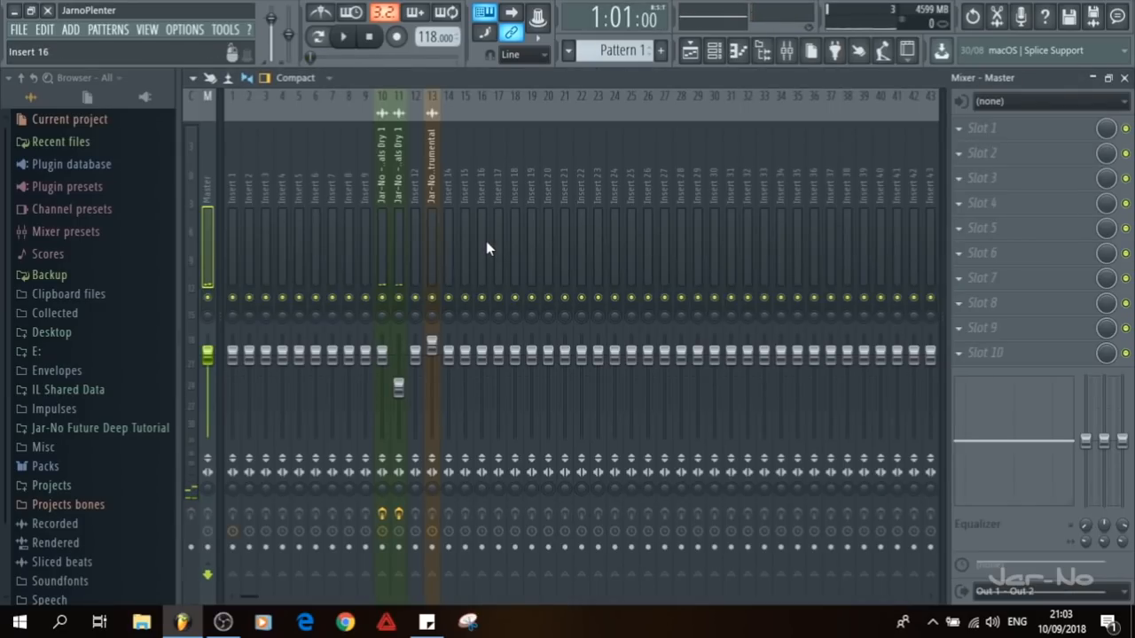
Step: Solo insert 10 and add Vocodex to its slot 5
{"action": "left_click", "coordinate": [386, 223]}
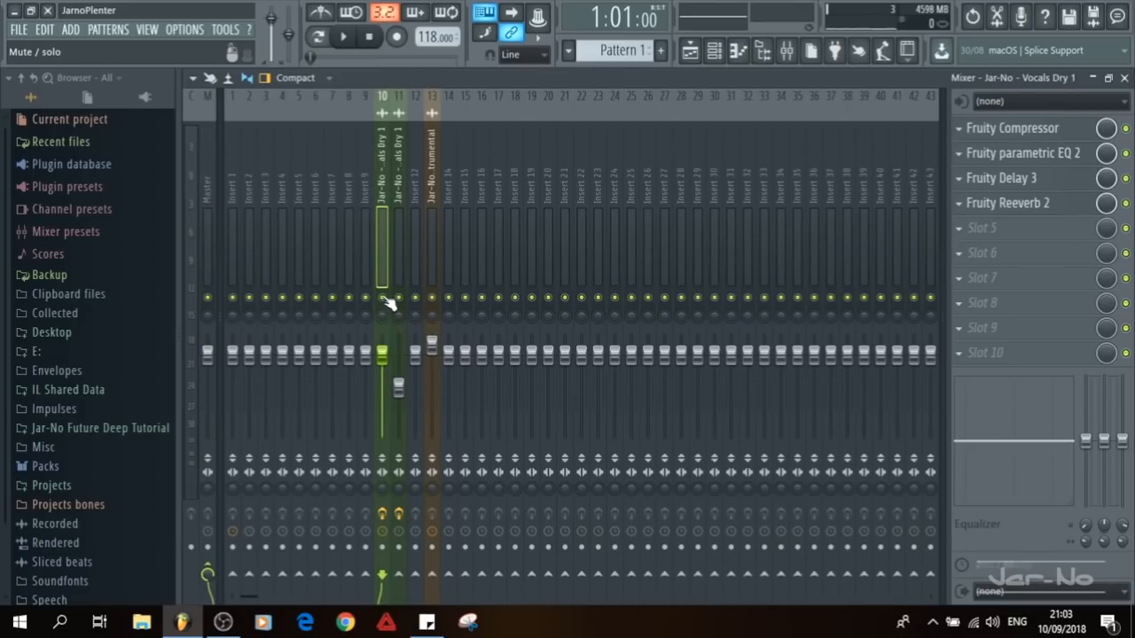
{"action": "right_click", "coordinate": [384, 298]}
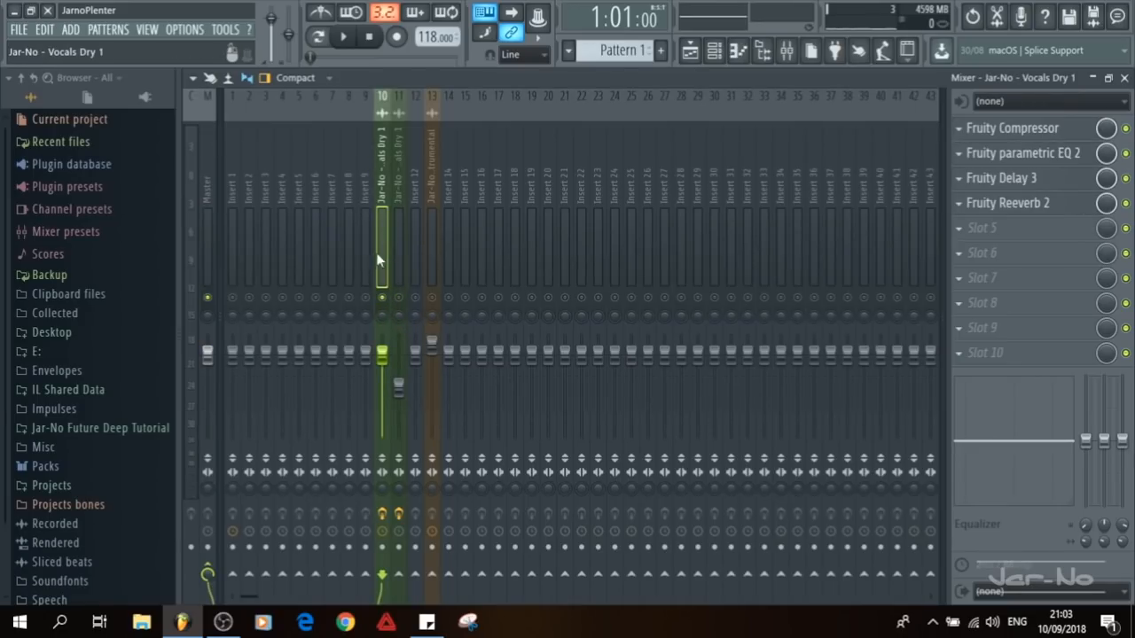
{"action": "left_click", "coordinate": [961, 230]}
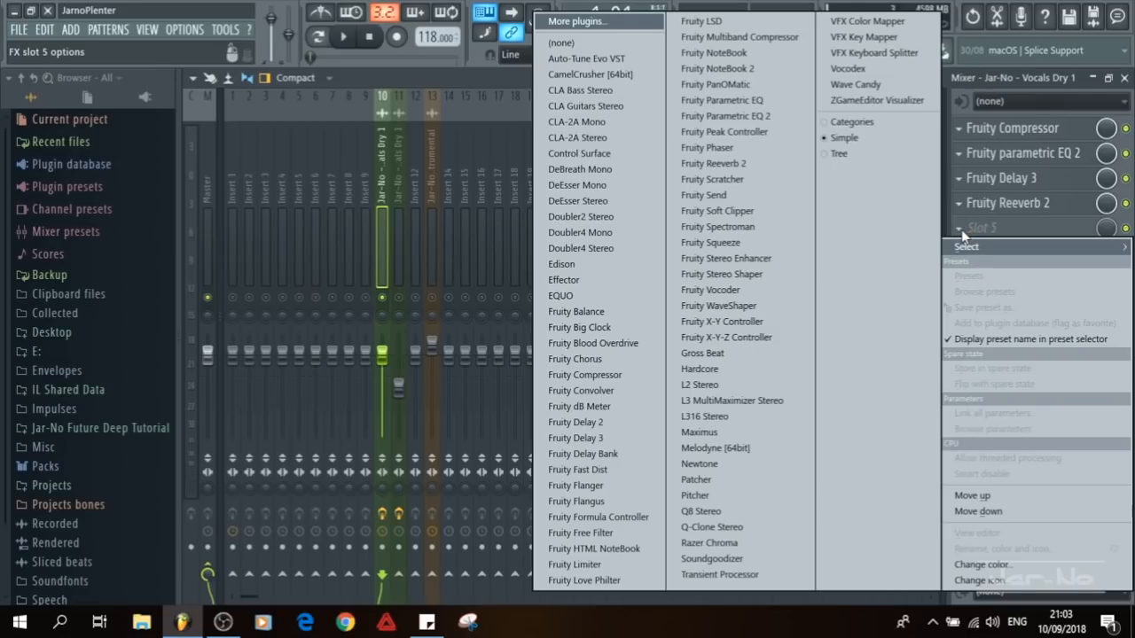
{"action": "left_click", "coordinate": [857, 70]}
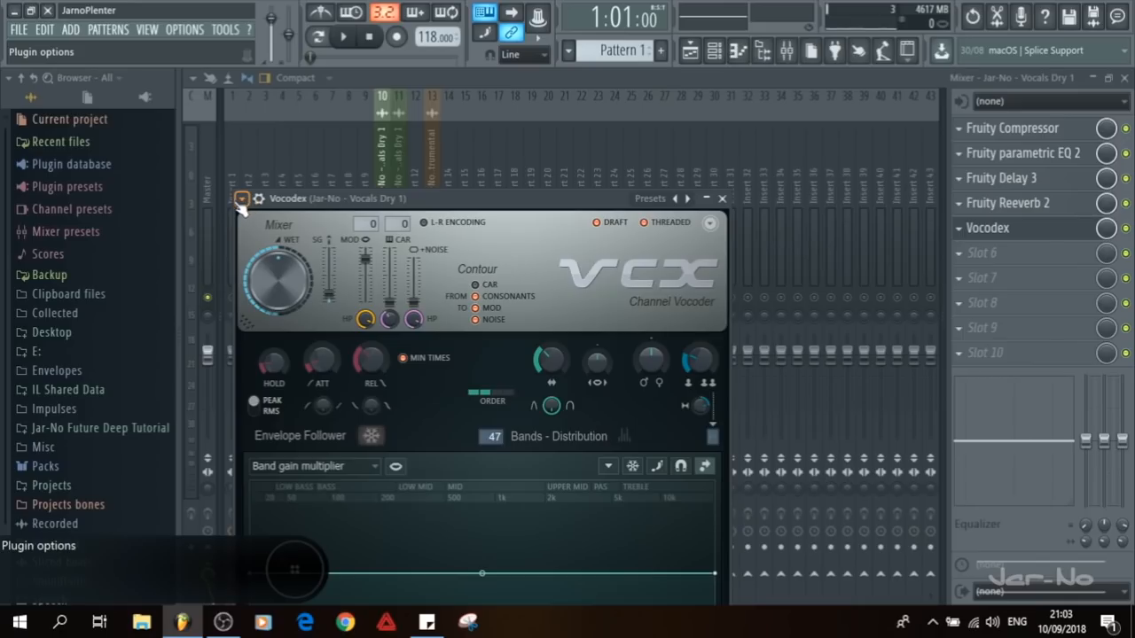
Step: Apply the Backing voices preset to Vocodex on insert 10, move its window to see all its settings and close it
{"action": "left_click", "coordinate": [242, 200]}
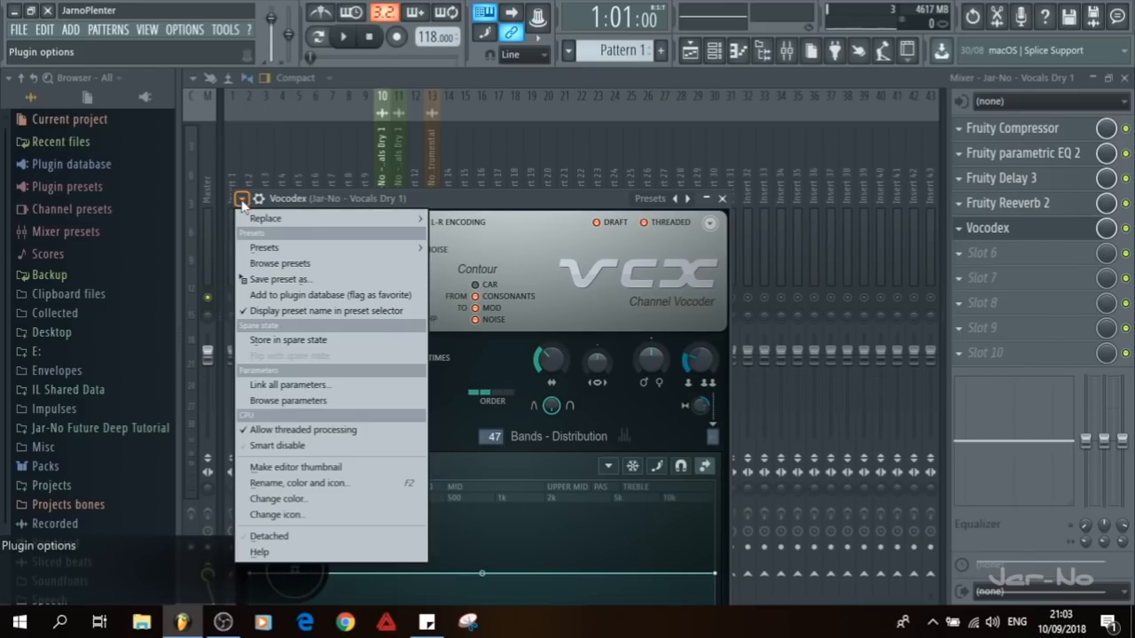
{"action": "mouse_move", "coordinate": [337, 248]}
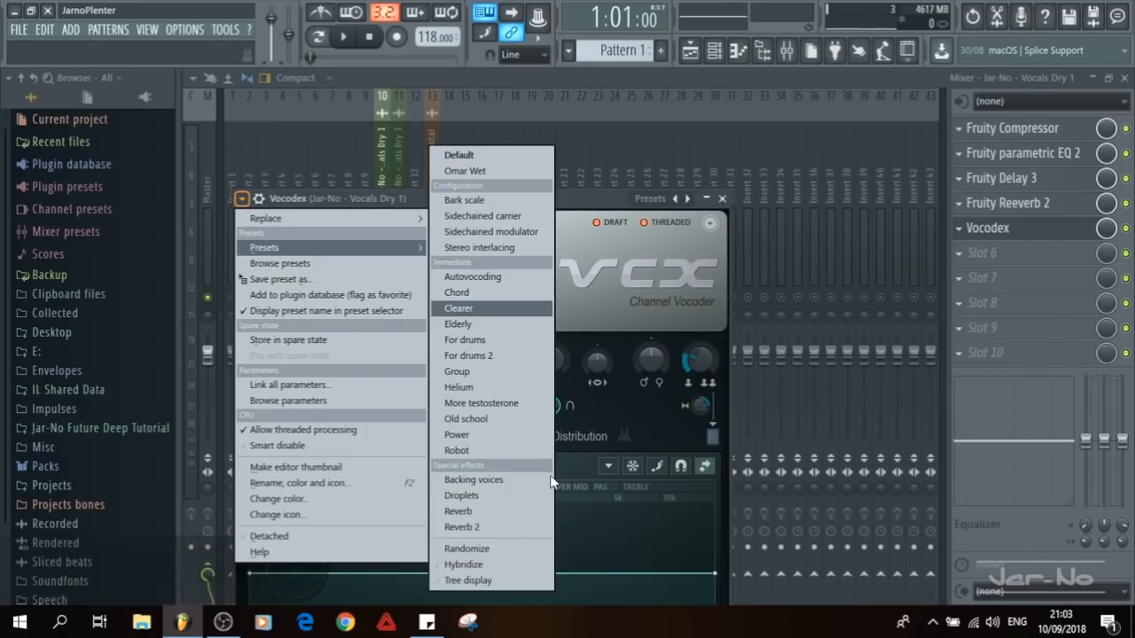
{"action": "left_click", "coordinate": [475, 479]}
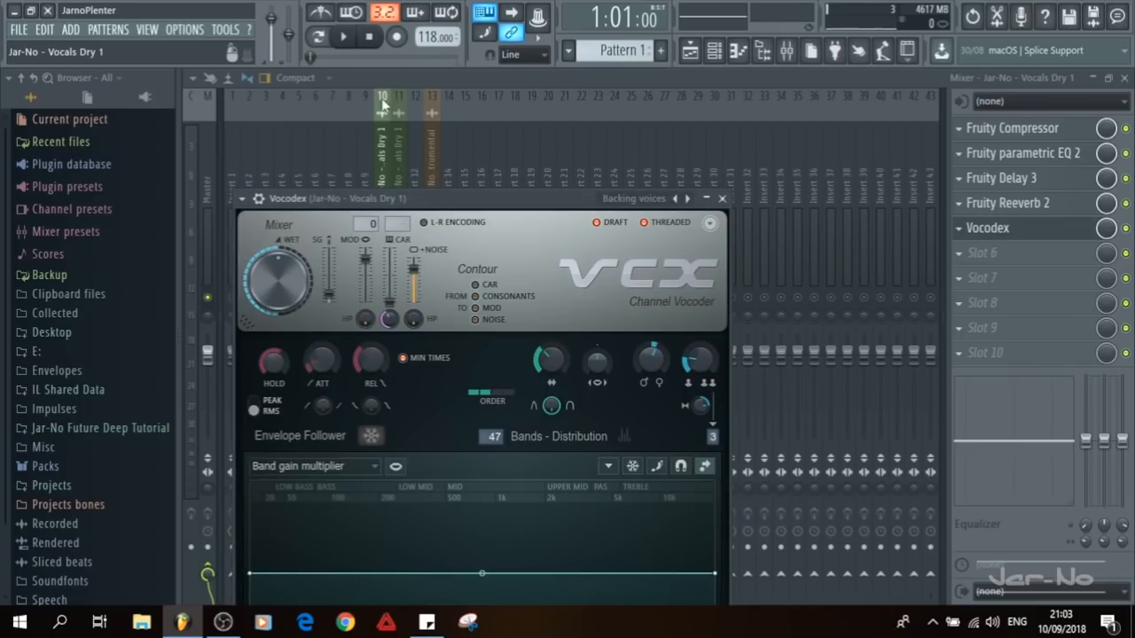
{"action": "left_click_drag", "start_coordinate": [432, 210], "coordinate": [532, 90]}
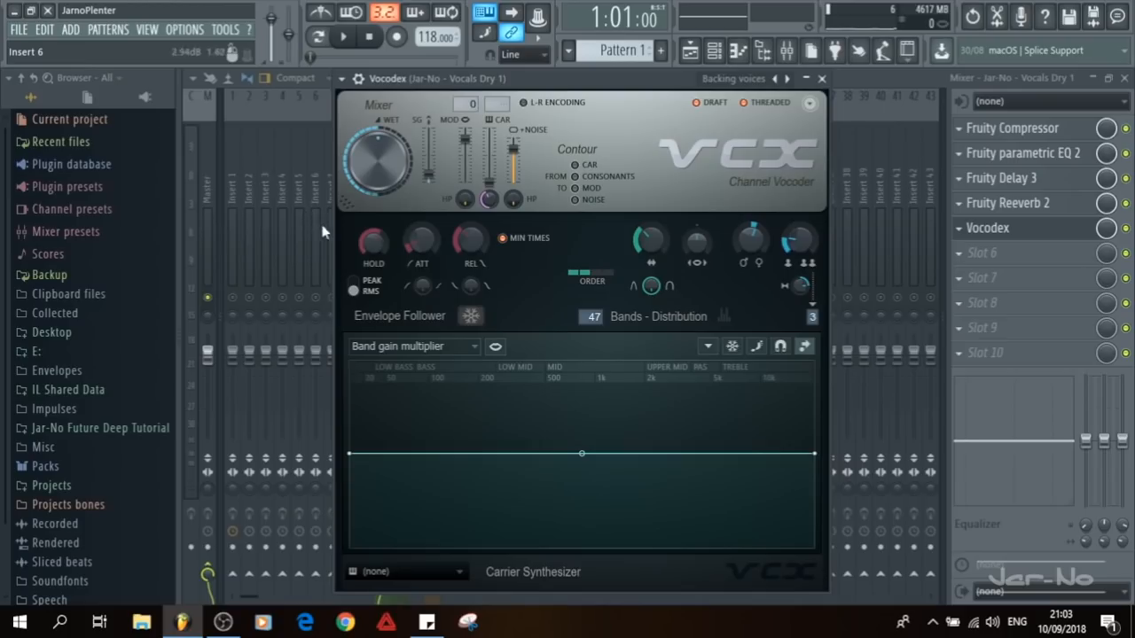
{"action": "left_click", "coordinate": [823, 79]}
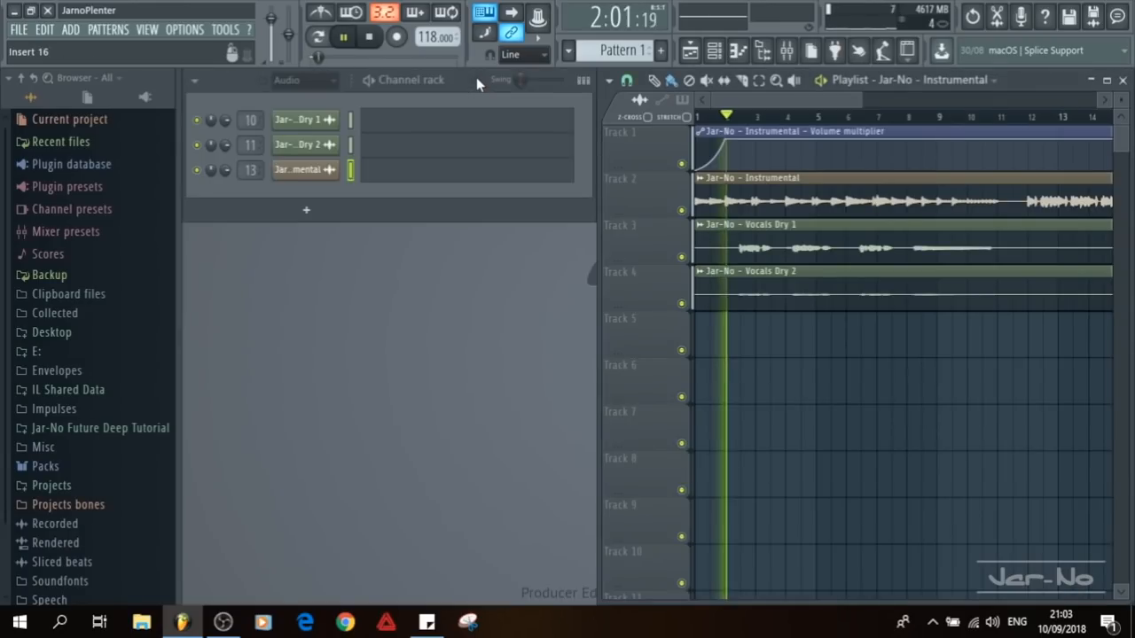
Step: Set the playback start to 2:08:00 and play the soloed Vocals Dry 1 with its Vocodex settings open
{"action": "key", "text": "space"}
{"action": "scroll", "coordinate": [739, 118], "scroll_direction": "up", "scroll_amount": 5}
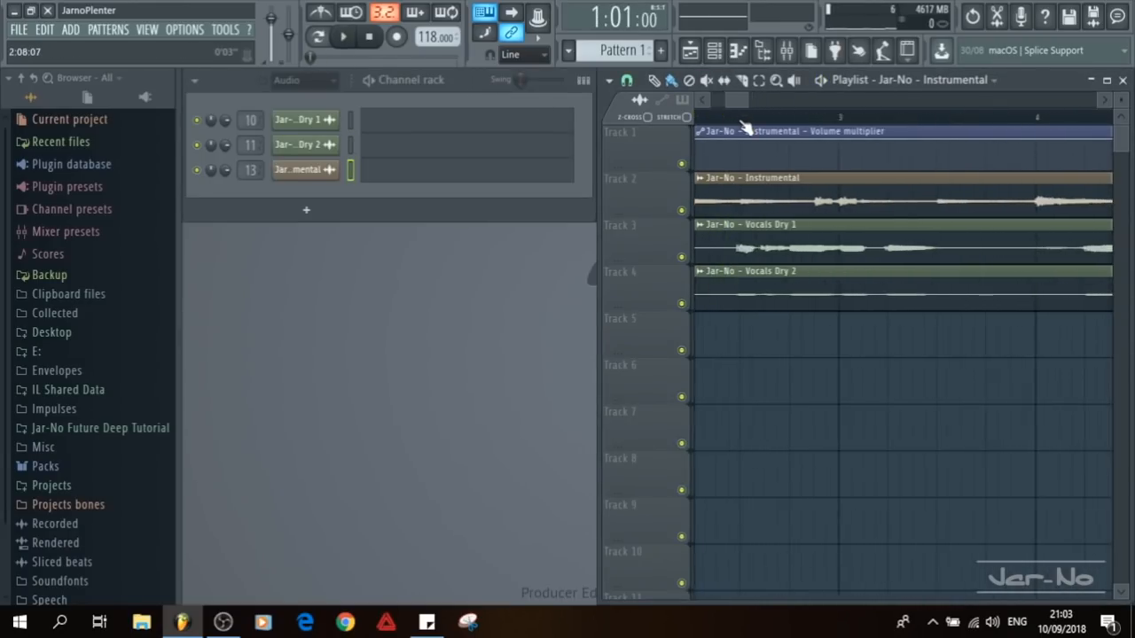
{"action": "left_click", "coordinate": [728, 116]}
{"action": "left_click", "coordinate": [785, 62]}
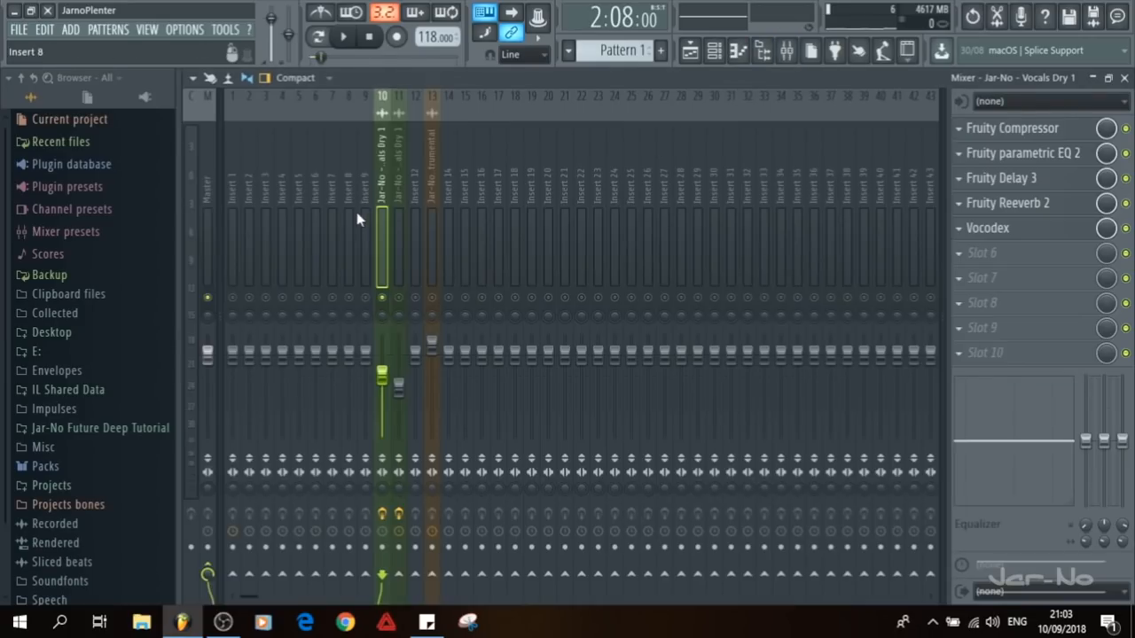
{"action": "left_click", "coordinate": [1020, 229]}
{"action": "key", "text": "space"}
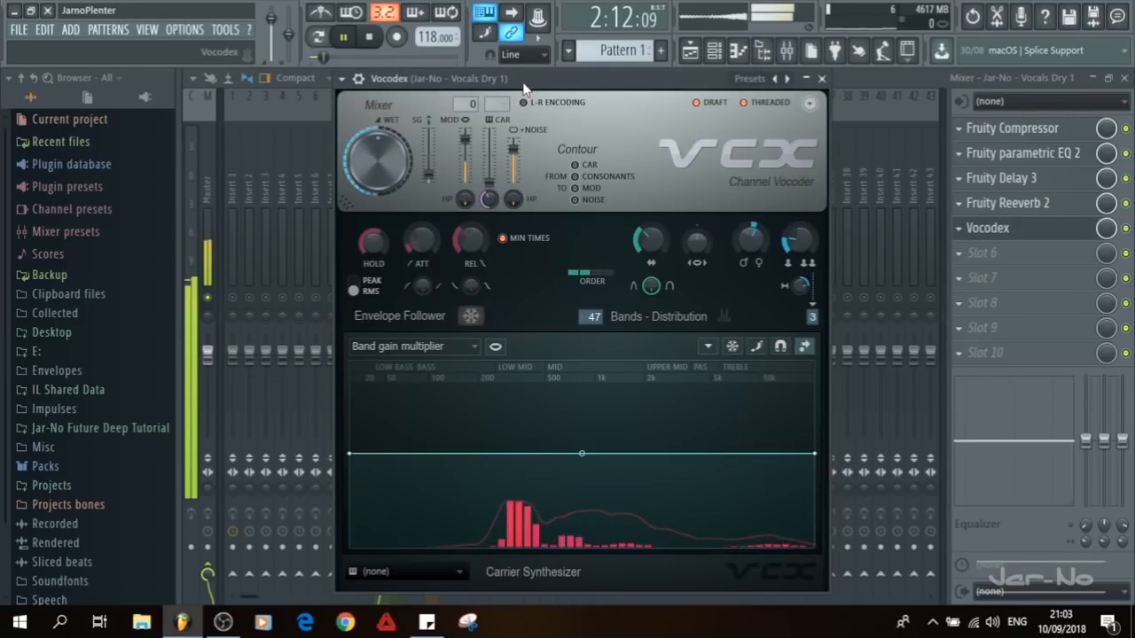
{"action": "key", "text": "space"}
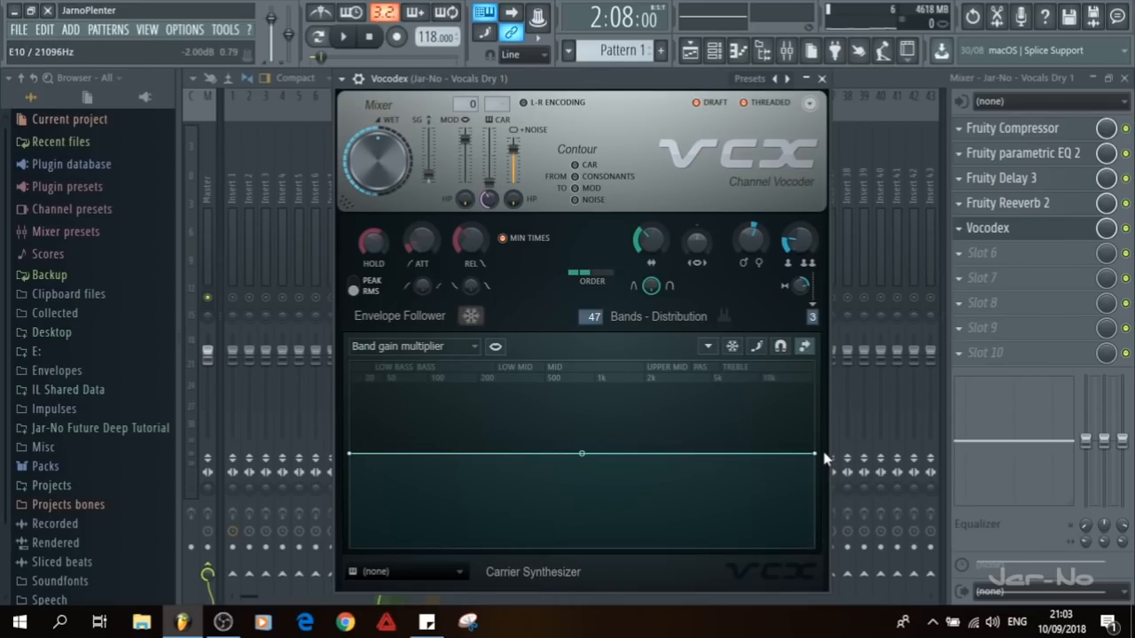
Step: Lower the end point of Vocodex's Band gain multiplier curve to about -21.4 dB and bend the curve downward
{"action": "left_click_drag", "start_coordinate": [818, 454], "coordinate": [865, 537]}
{"action": "left_click_drag", "start_coordinate": [567, 490], "coordinate": [670, 550]}
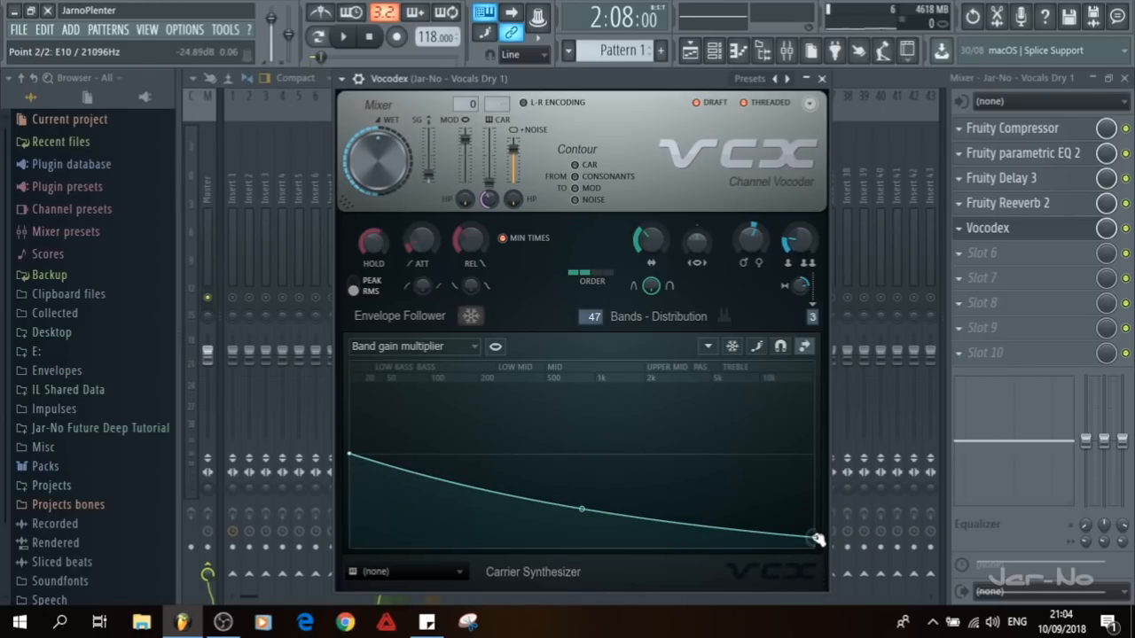
{"action": "left_click_drag", "start_coordinate": [818, 539], "coordinate": [818, 536]}
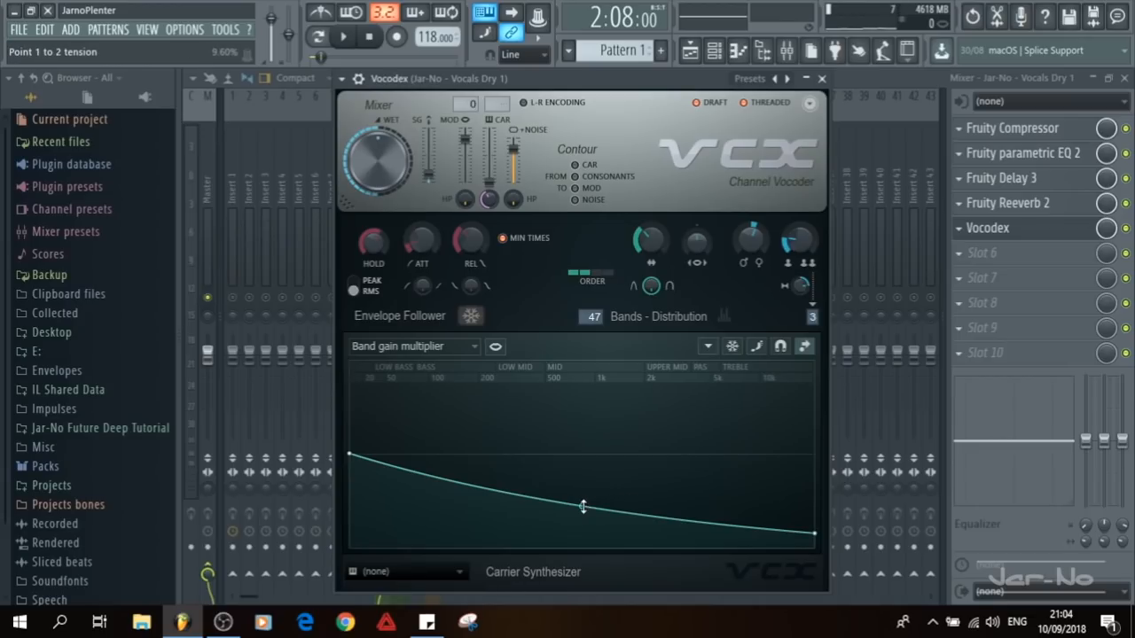
{"action": "left_click_drag", "start_coordinate": [583, 508], "coordinate": [582, 514]}
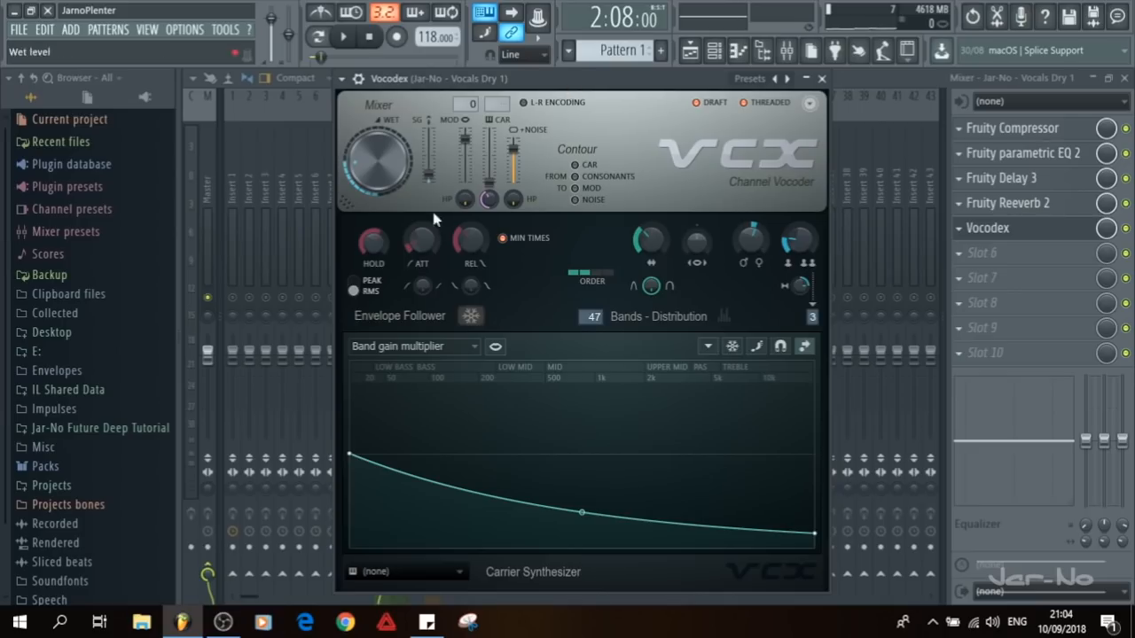
Step: Reset the insert 10 volume fader to 100% during playback and pull it slightly lower
{"action": "key", "text": "space"}
{"action": "left_click", "coordinate": [822, 79]}
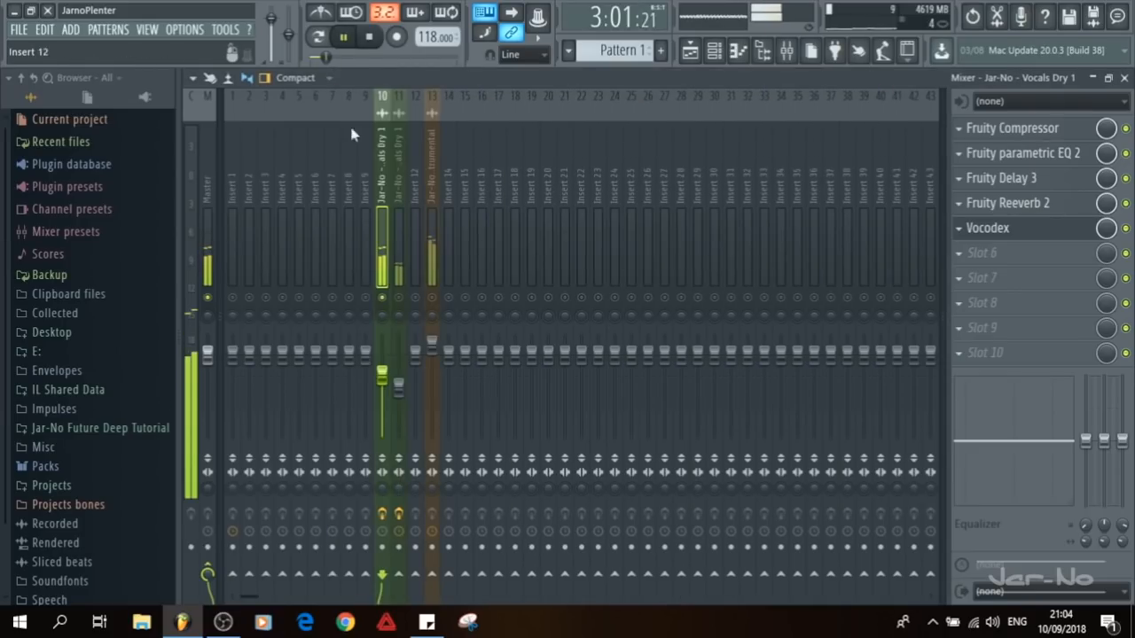
{"action": "right_click", "coordinate": [382, 348]}
{"action": "left_click", "coordinate": [395, 362]}
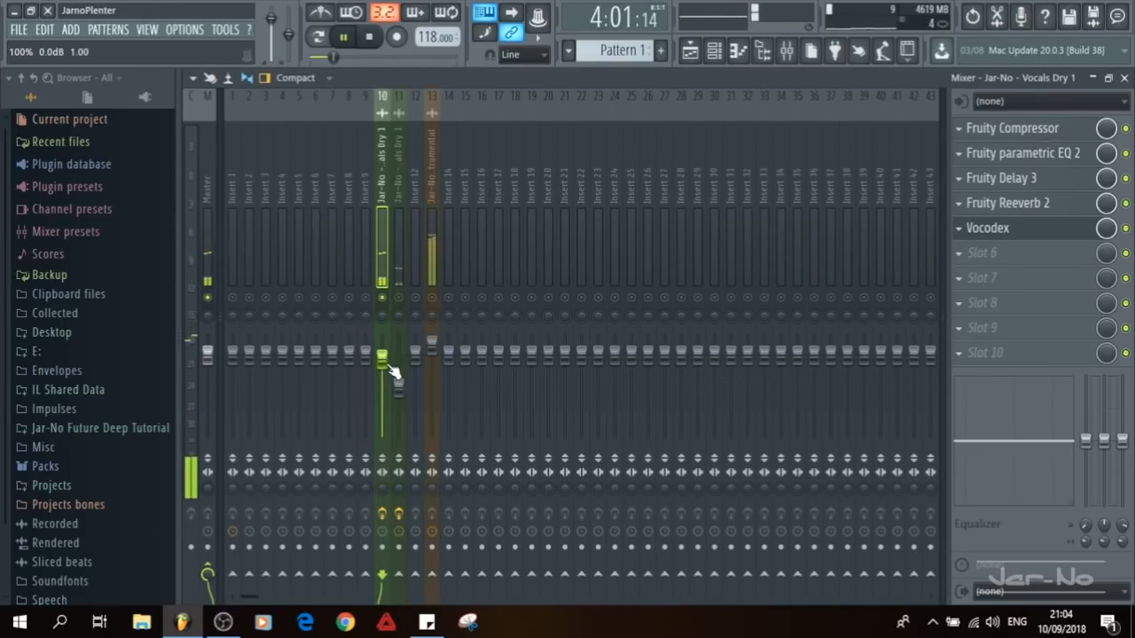
{"action": "left_click_drag", "start_coordinate": [379, 354], "coordinate": [385, 361]}
Step: Lower the wet level of Vocodex on insert 10 and bend its Band gain multiplier curve slightly further down
{"action": "left_click", "coordinate": [999, 233]}
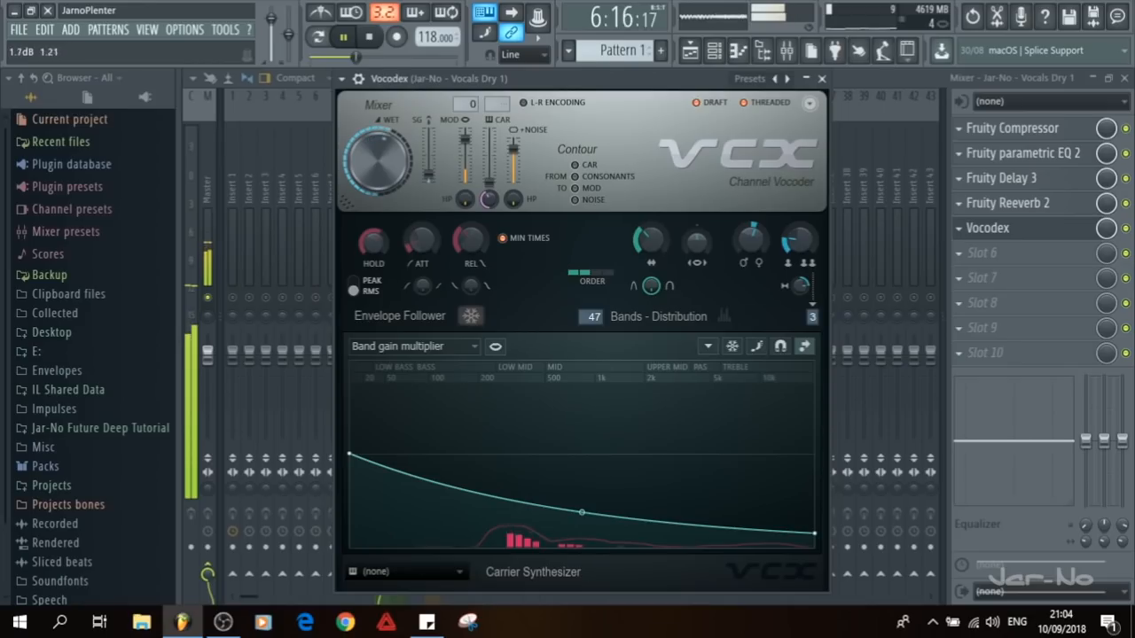
{"action": "left_click_drag", "start_coordinate": [378, 162], "coordinate": [379, 121]}
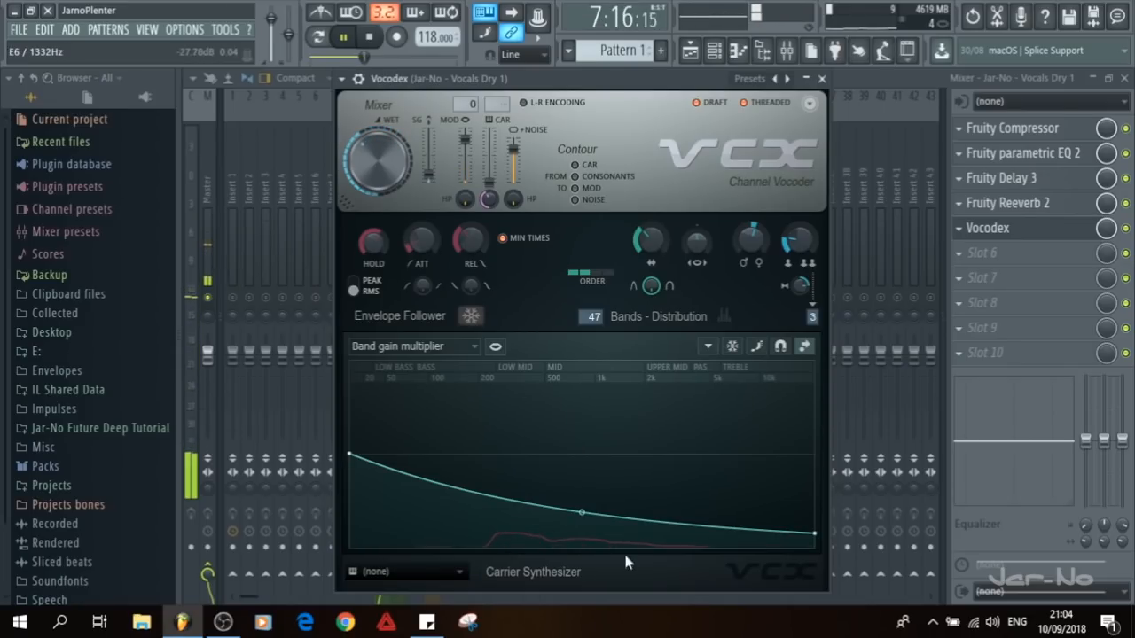
{"action": "left_click_drag", "start_coordinate": [583, 514], "coordinate": [583, 517]}
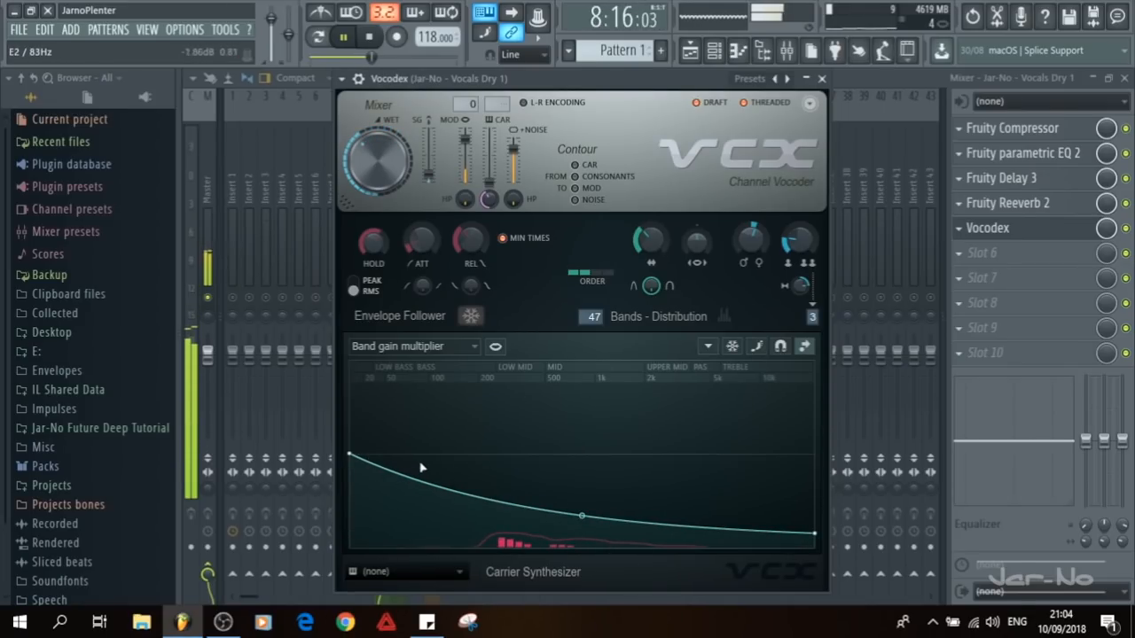
Step: Switch the Band gain multiplier's second point to Double curve, adjust its tension and lower the end point almost to the minimum
{"action": "right_click", "coordinate": [814, 535]}
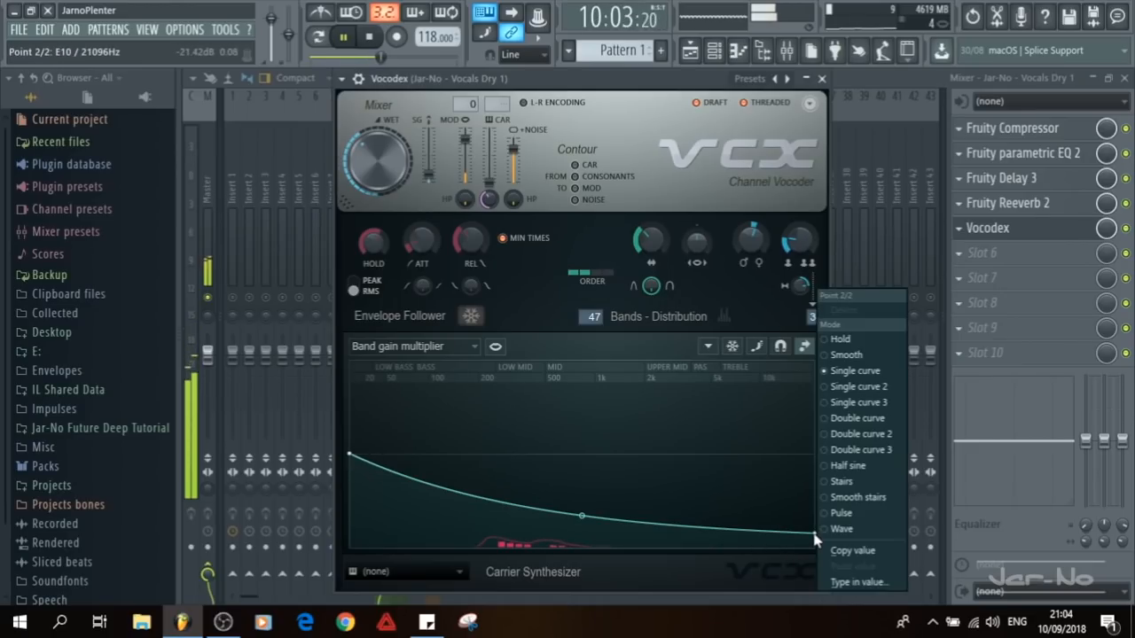
{"action": "left_click", "coordinate": [860, 419]}
{"action": "mouse_move", "coordinate": [592, 495]}
{"action": "left_mouse_down"}
{"action": "mouse_move", "coordinate": [593, 448]}
{"action": "mouse_move", "coordinate": [586, 497]}
{"action": "left_mouse_up"}
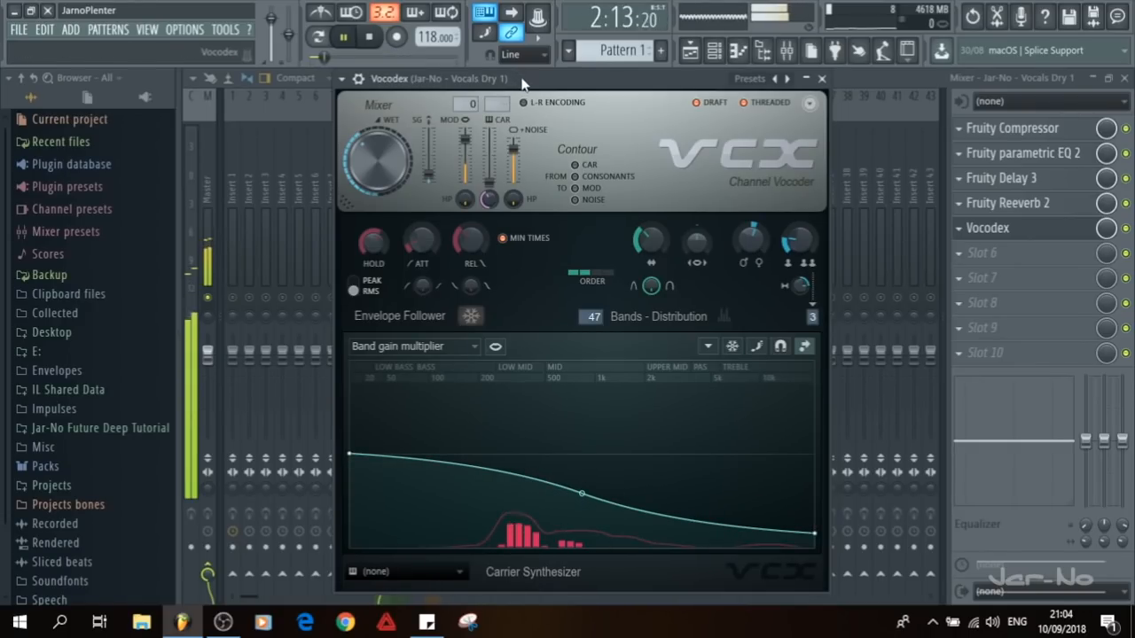
{"action": "left_click_drag", "start_coordinate": [817, 537], "coordinate": [823, 548]}
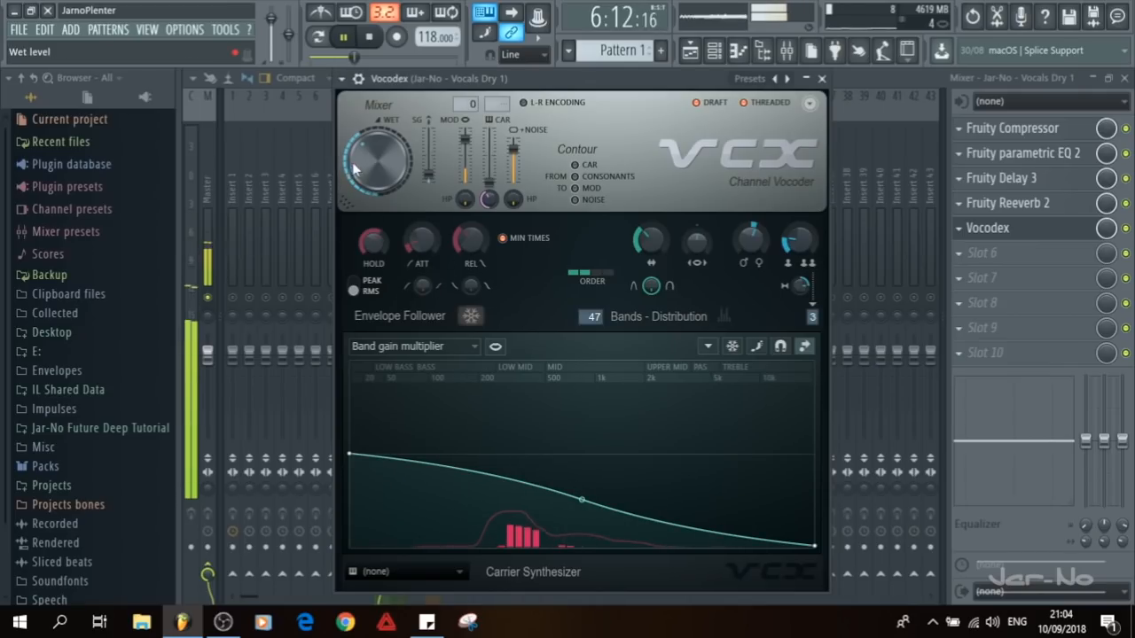
Step: Try Vocodex modulator pitch shifts up to +1200 cents while listening and settle on about +160 cents
{"action": "left_click_drag", "start_coordinate": [752, 238], "coordinate": [752, 177]}
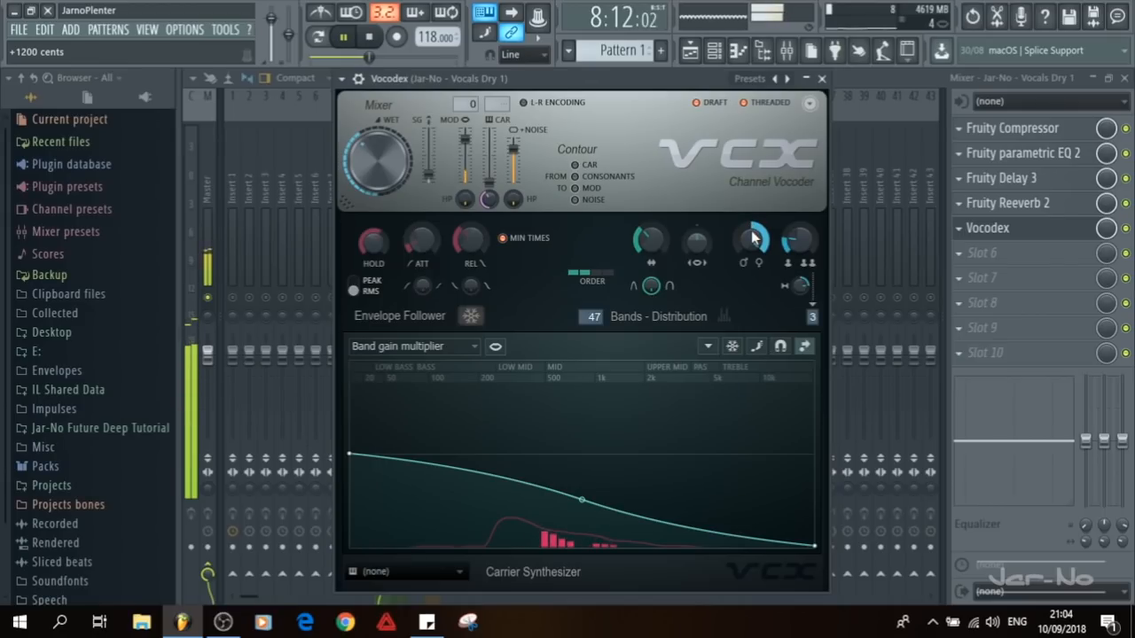
{"action": "left_click_drag", "start_coordinate": [752, 237], "coordinate": [752, 257]}
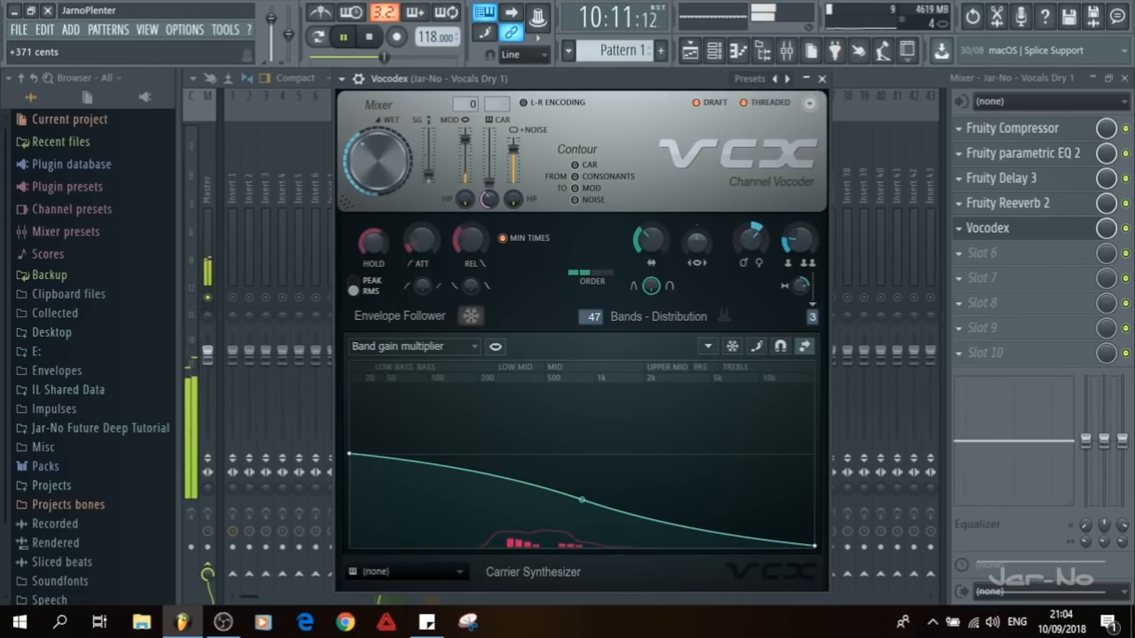
{"action": "key", "text": "space"}
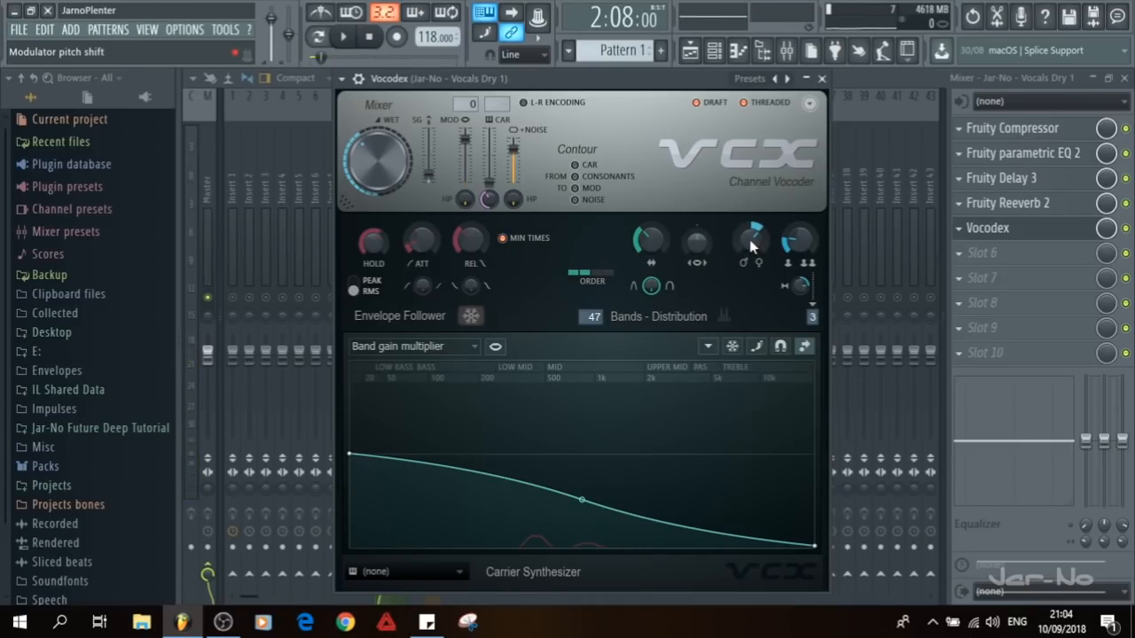
{"action": "key", "text": "space"}
{"action": "left_click_drag", "start_coordinate": [750, 241], "coordinate": [750, 254]}
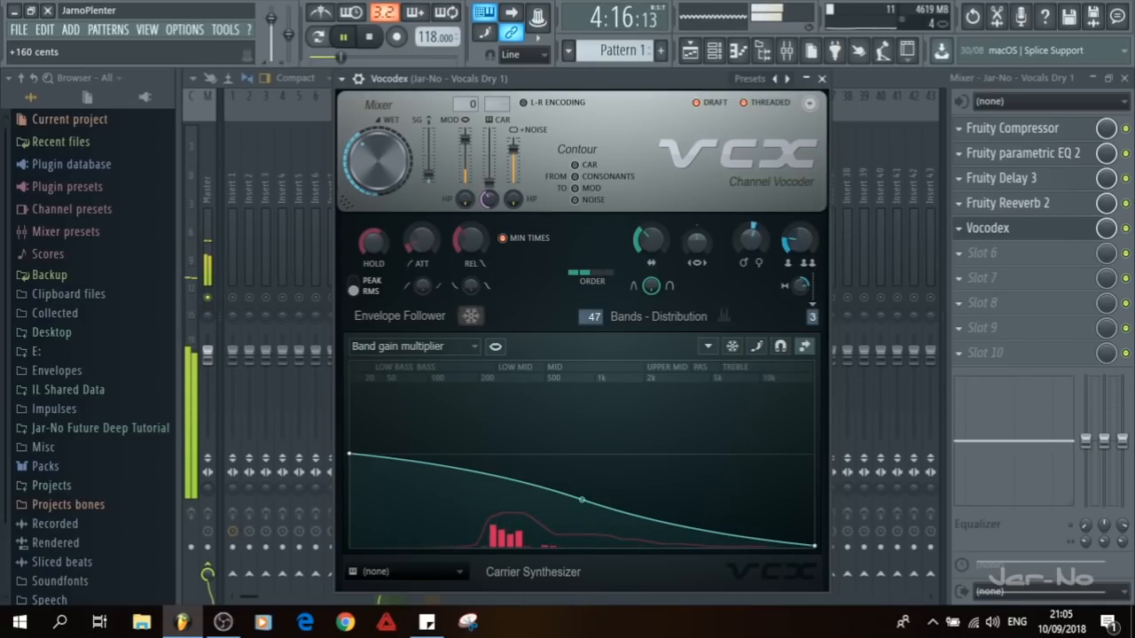
Step: Close Vocodex, enable insert 11 alongside insert 10 and play both vocals together
{"action": "left_click", "coordinate": [823, 80]}
{"action": "key", "text": "space"}
{"action": "left_click", "coordinate": [399, 298]}
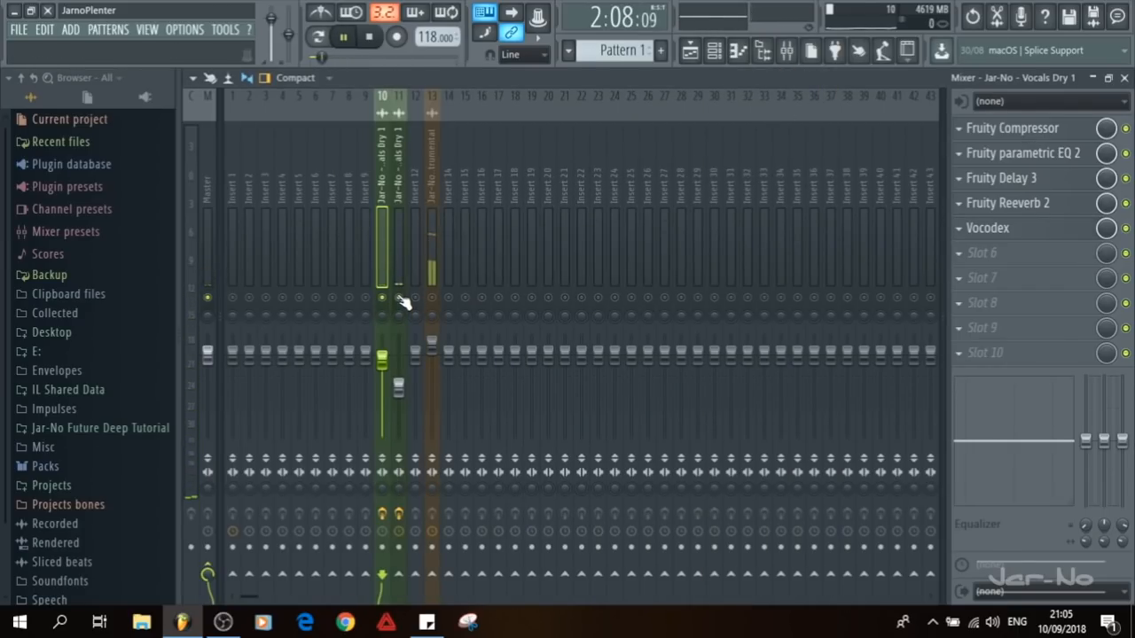
{"action": "key", "text": "space"}
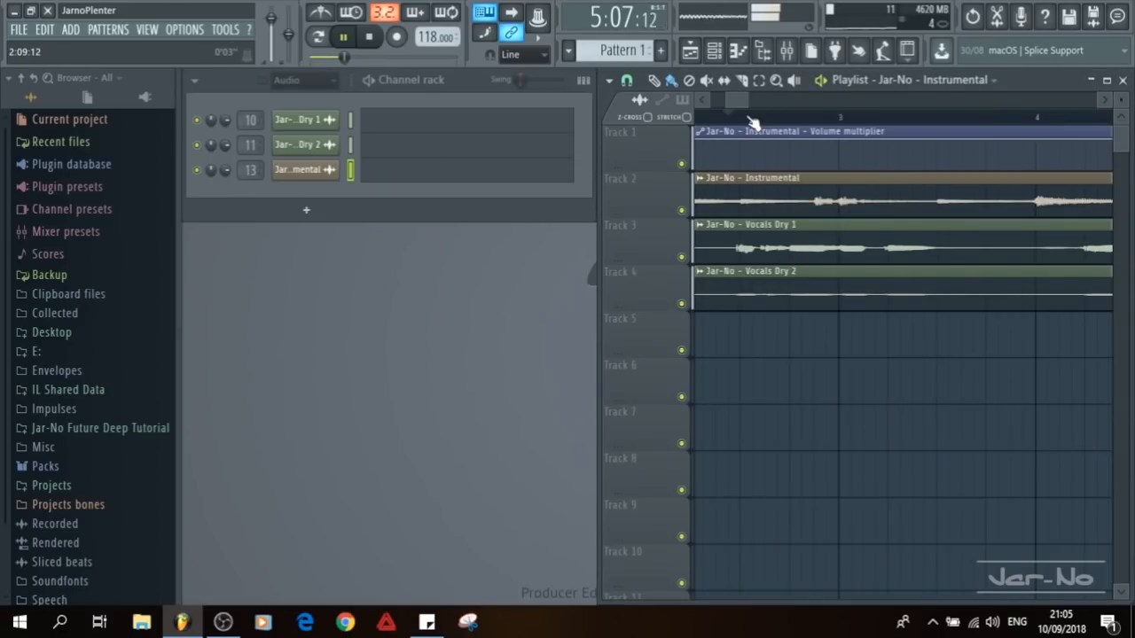
Step: Move the playback start back to the beginning of the playlist and unsolo the vocals so all mixer inserts are active
{"action": "scroll", "coordinate": [749, 116], "scroll_direction": "down", "scroll_amount": 5}
{"action": "key", "text": "space"}
{"action": "left_click_drag", "start_coordinate": [750, 103], "coordinate": [707, 106]}
{"action": "left_click", "coordinate": [698, 116]}
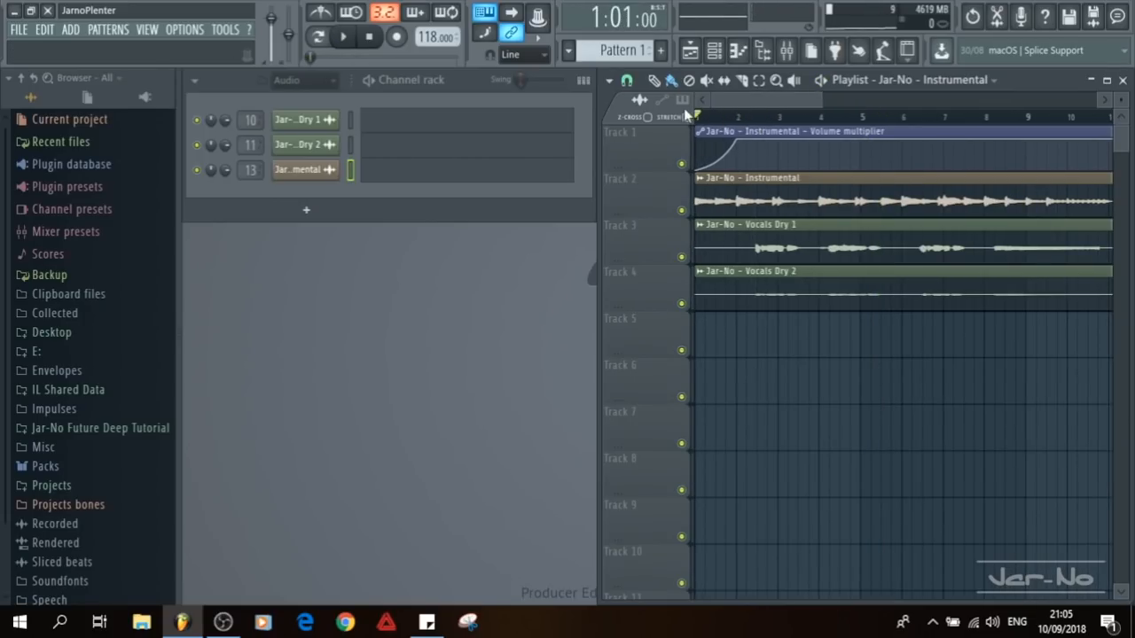
{"action": "left_click", "coordinate": [785, 50]}
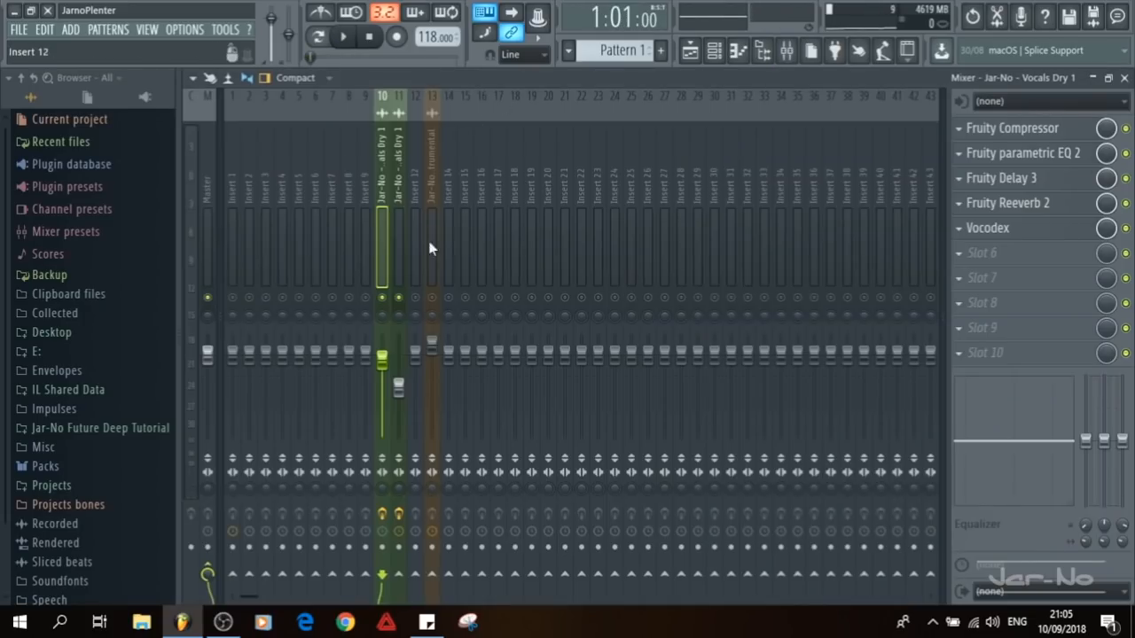
{"action": "right_click", "coordinate": [383, 298]}
Step: Play the full mix from the beginning and check the insert levels in the mixer
{"action": "key", "text": "F9"}
{"action": "key", "text": "space"}
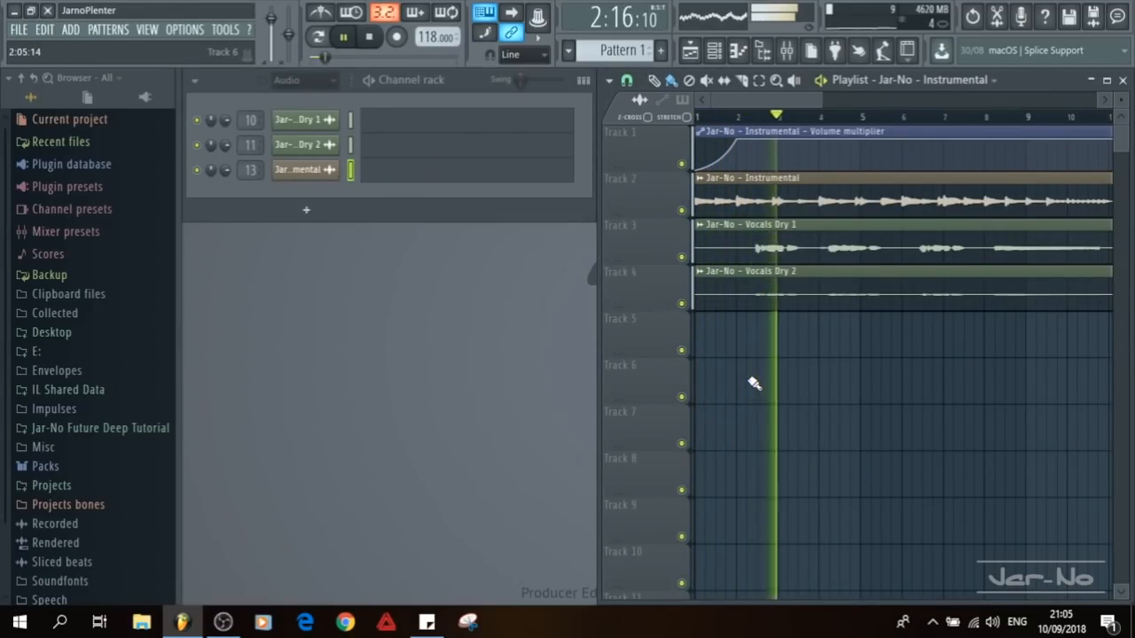
{"action": "left_click", "coordinate": [795, 54]}
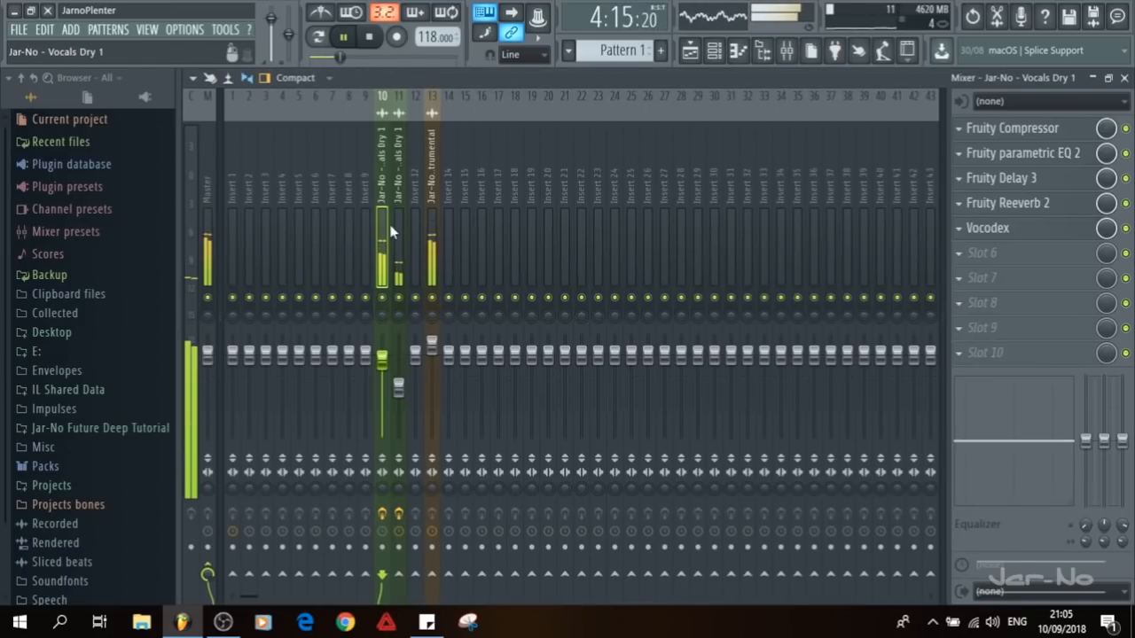
{"action": "key", "text": "space"}
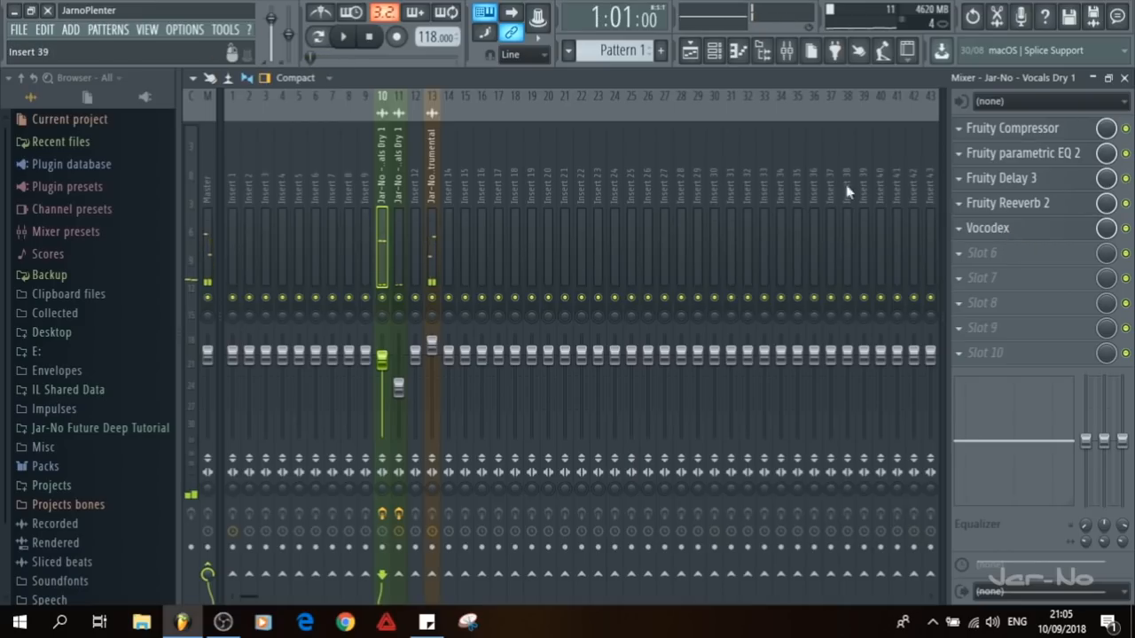
Step: Raise Vocodex's Band gain multiplier end point to about -16.4 dB, switch it to Single curve and set the tension to about 30%
{"action": "left_click", "coordinate": [987, 229]}
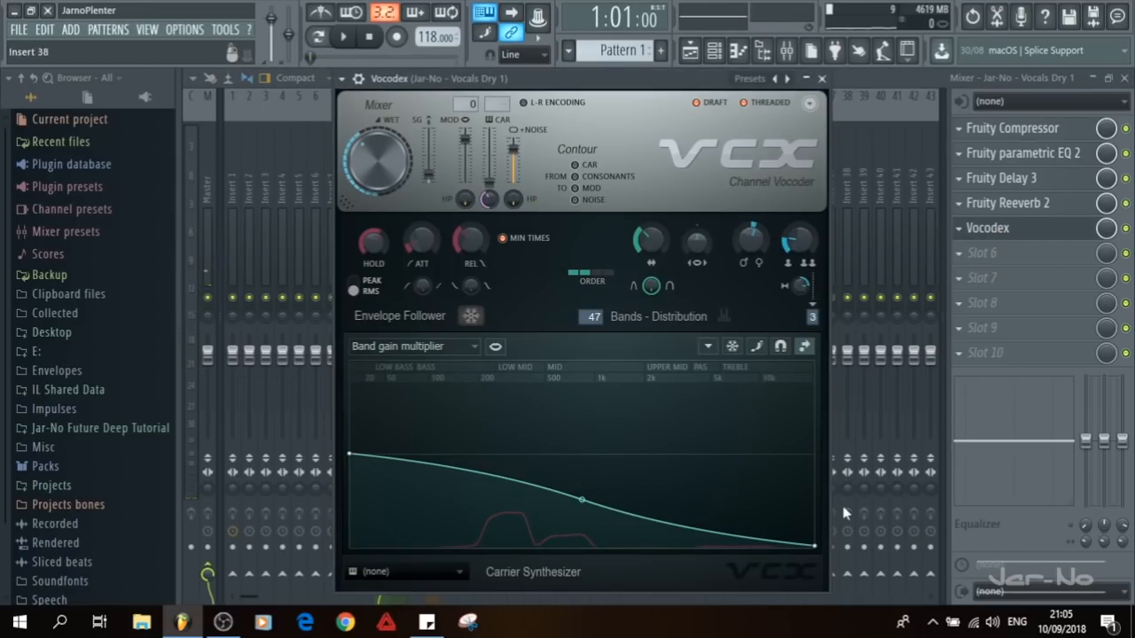
{"action": "left_click_drag", "start_coordinate": [817, 546], "coordinate": [815, 524]}
{"action": "right_click", "coordinate": [815, 524]}
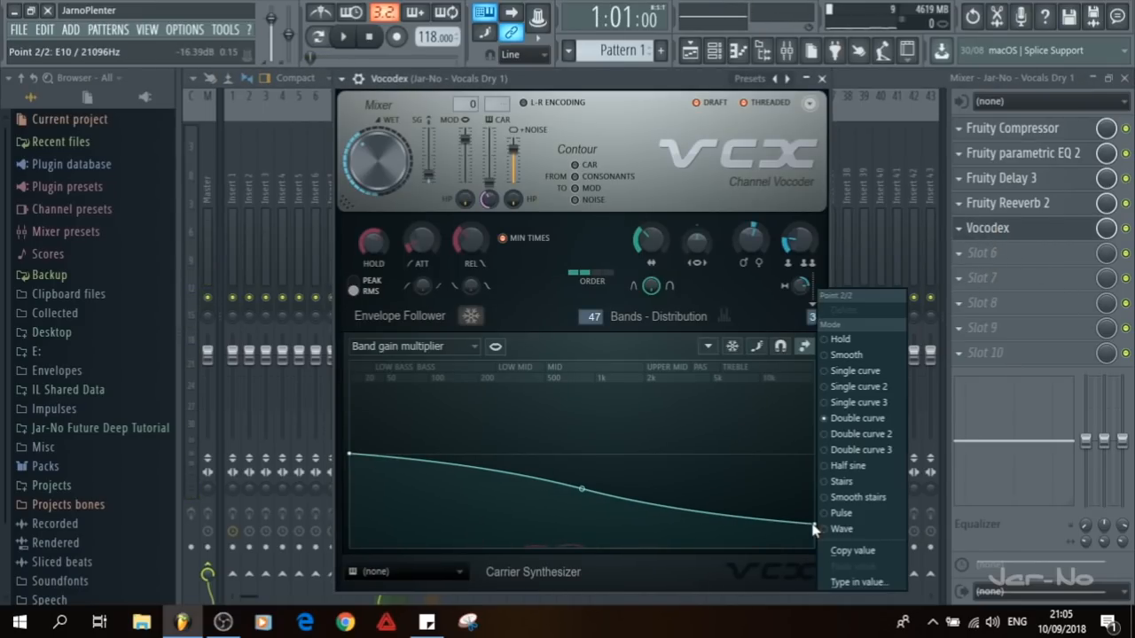
{"action": "left_click", "coordinate": [851, 371]}
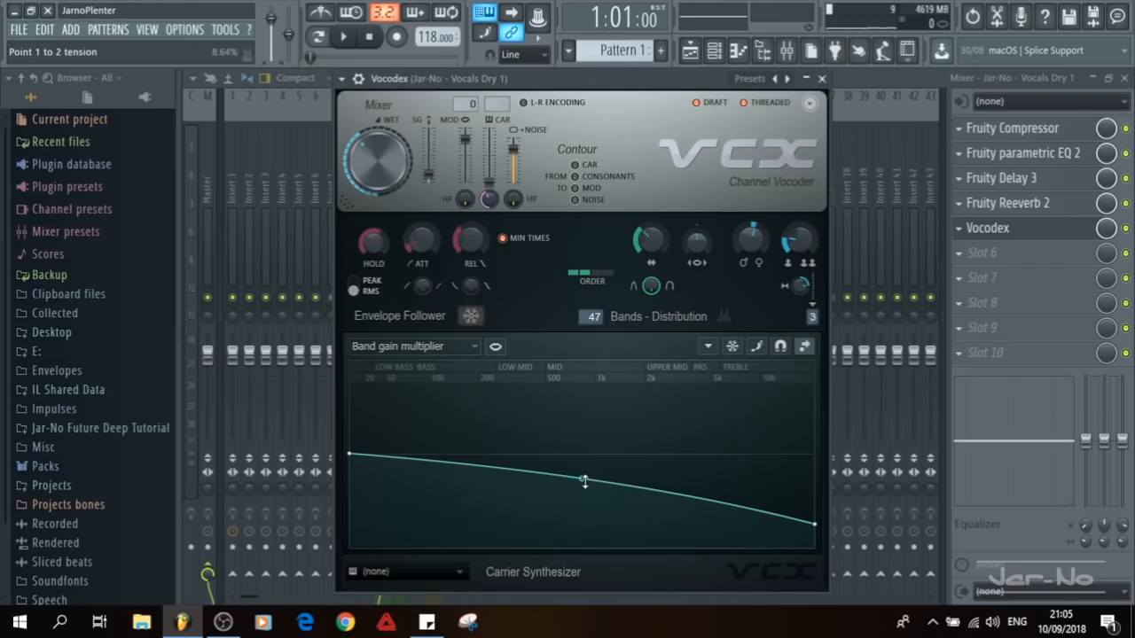
{"action": "left_click_drag", "start_coordinate": [581, 492], "coordinate": [582, 516]}
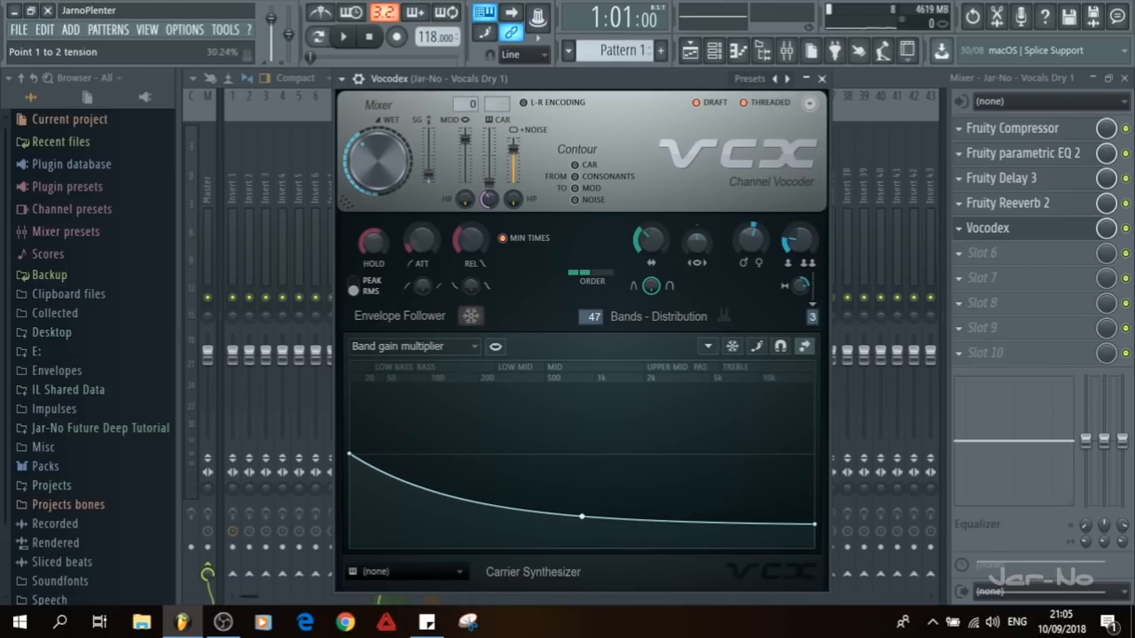
Step: Set the playback start to 2:08:00 in the playlist and play insert 10 soloed in the mixer
{"action": "key", "text": "space"}
{"action": "key", "text": "space"}
{"action": "left_click", "coordinate": [821, 78]}
{"action": "key", "text": "F9"}
{"action": "left_click", "coordinate": [931, 445]}
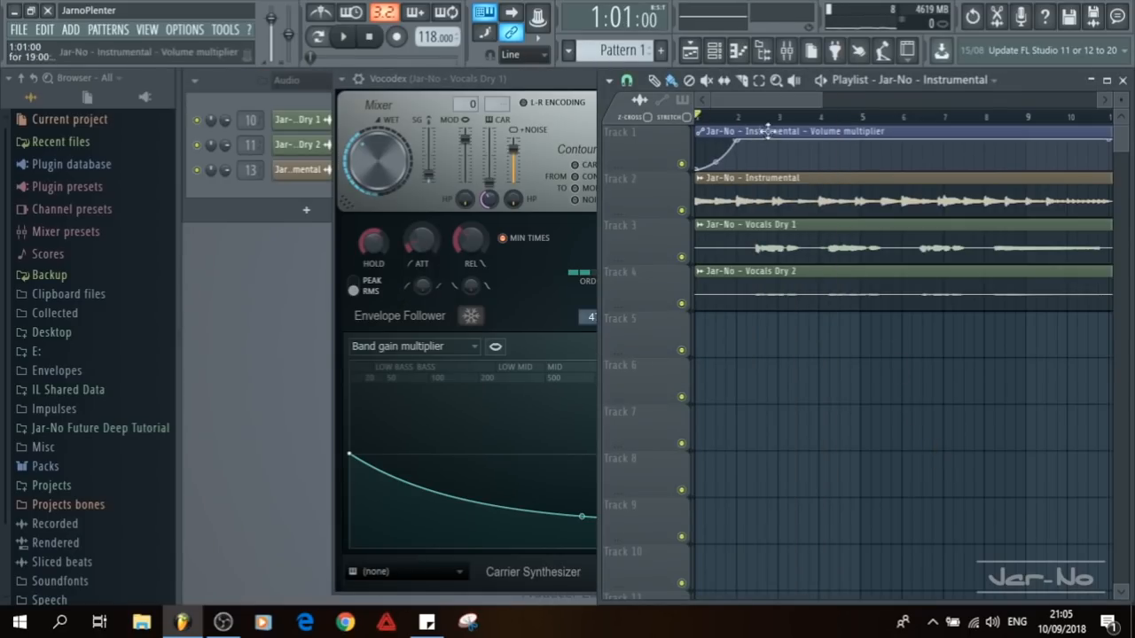
{"action": "scroll", "coordinate": [761, 117], "scroll_direction": "up", "scroll_amount": 4}
{"action": "left_click", "coordinate": [745, 117]}
{"action": "left_click", "coordinate": [783, 62]}
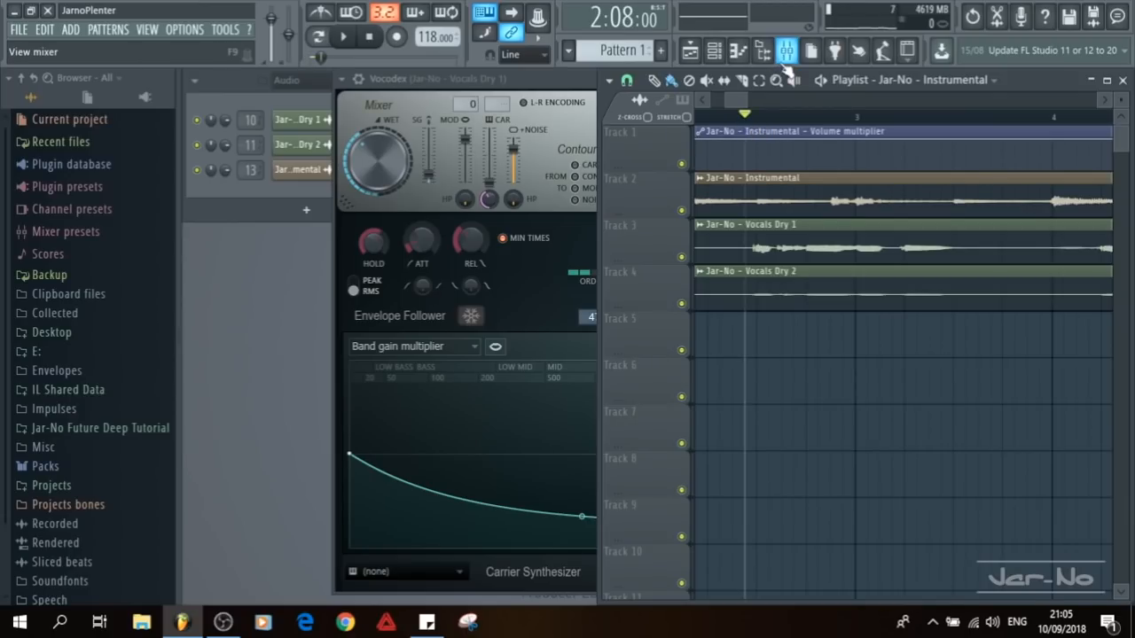
{"action": "key", "text": "space"}
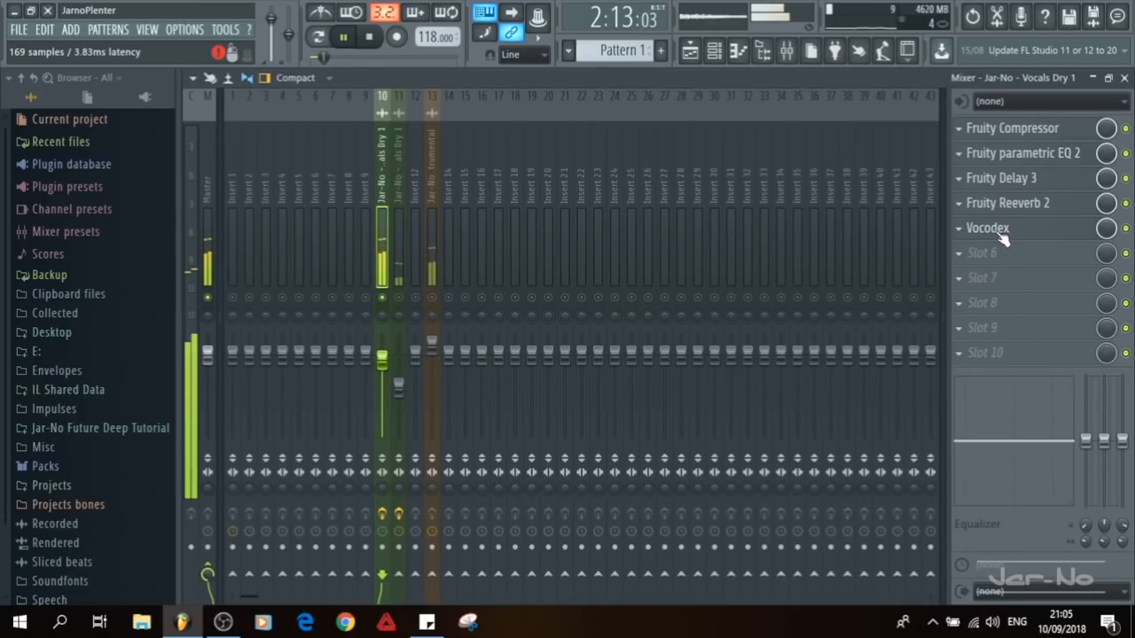
Step: Raise the end point and lower the start point of Vocodex's Band gain multiplier curve, and reduce the wet level to about -8.5 dB
{"action": "left_click", "coordinate": [1000, 233]}
{"action": "left_click_drag", "start_coordinate": [814, 525], "coordinate": [814, 515]}
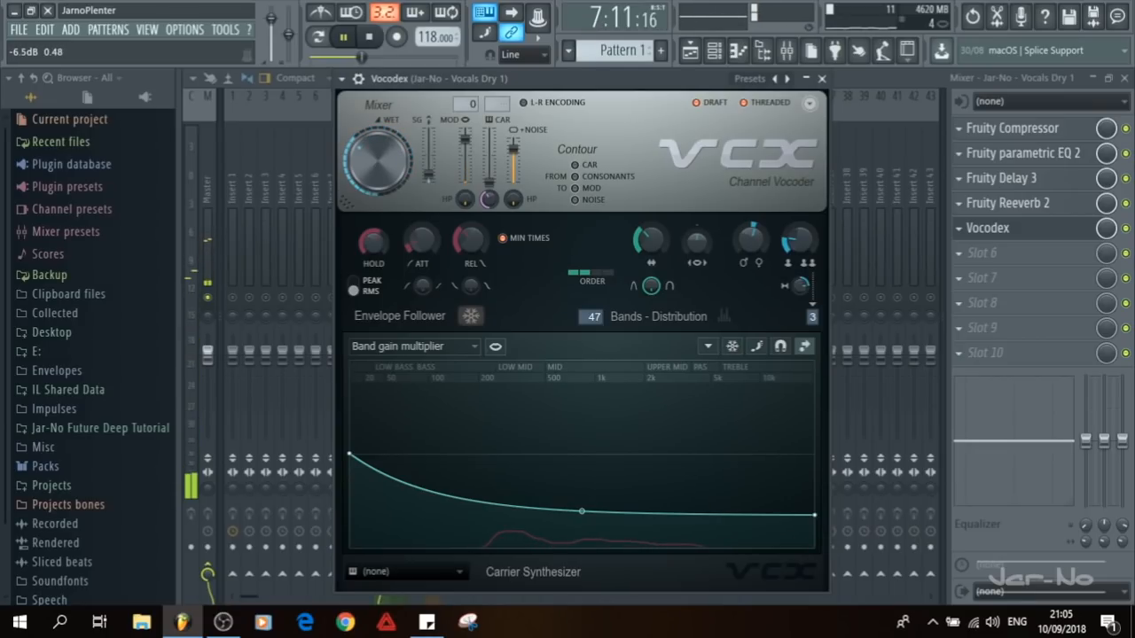
{"action": "left_click_drag", "start_coordinate": [351, 455], "coordinate": [353, 479]}
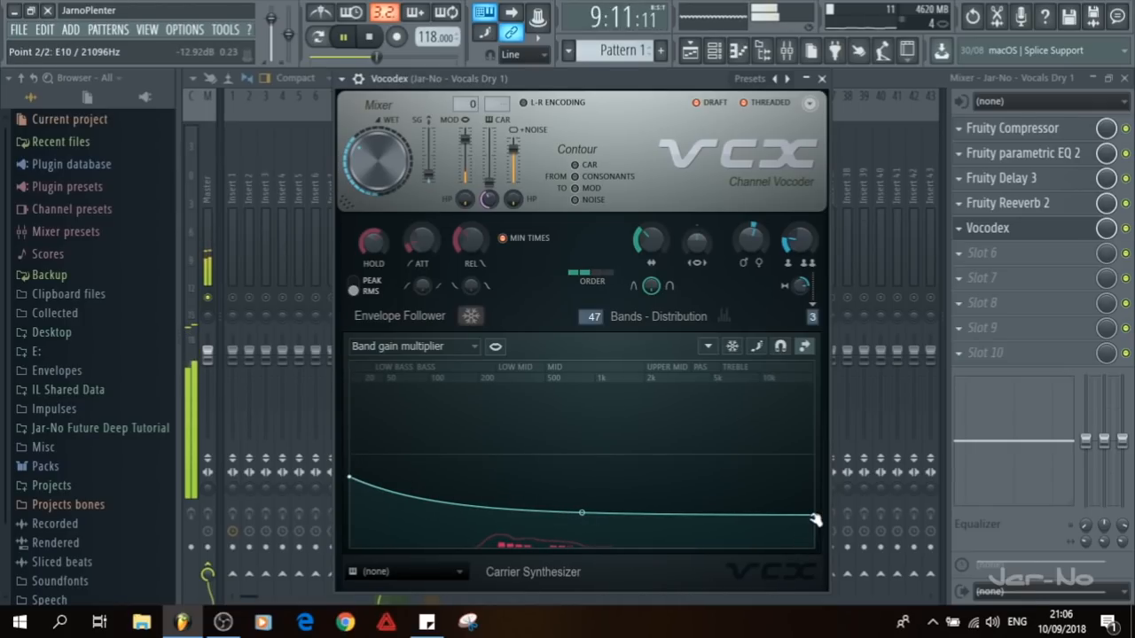
{"action": "left_click_drag", "start_coordinate": [815, 515], "coordinate": [815, 512]}
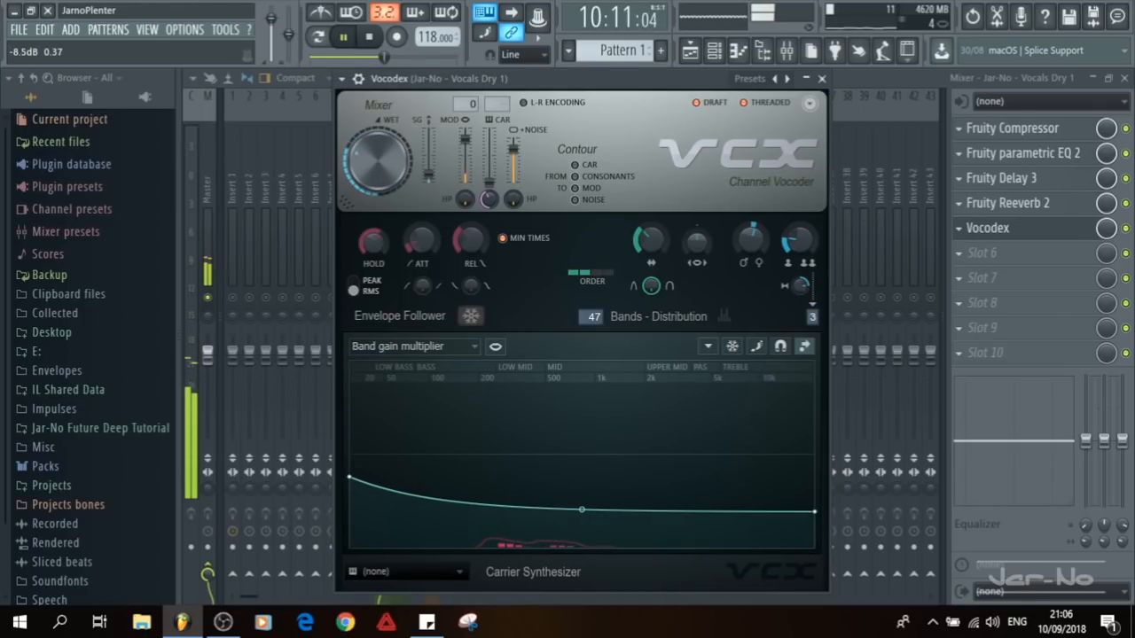
Step: Add a point near 439 Hz to the Vocodex band gain curve, flatten the upper segment, raise the treble end and drop the lowest frequencies to minimum
{"action": "right_click", "coordinate": [540, 524]}
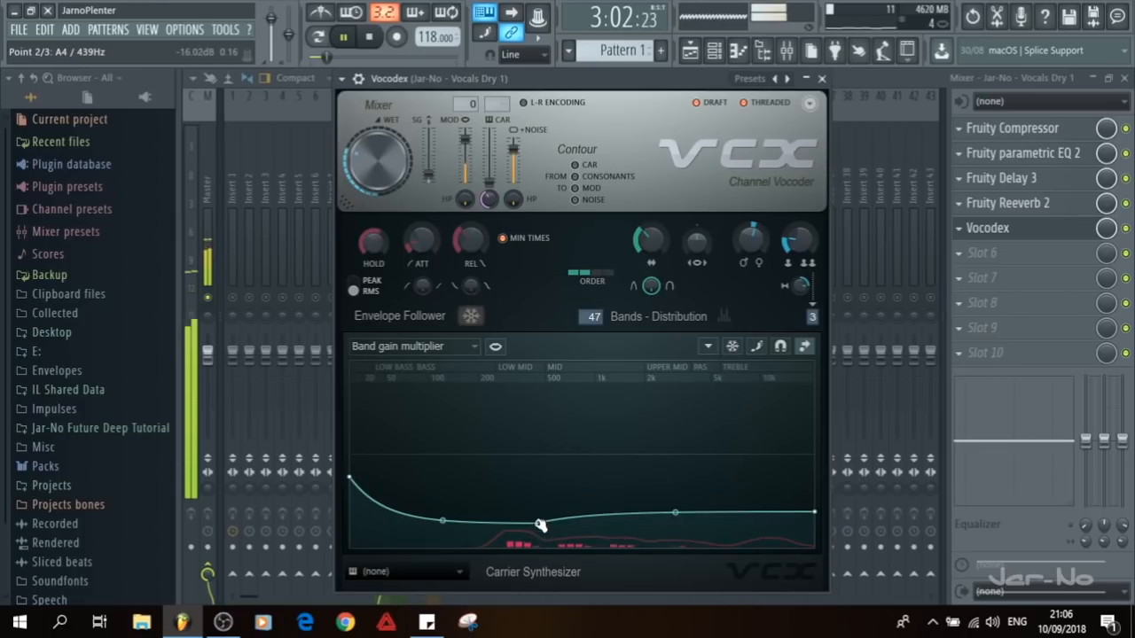
{"action": "key", "text": "space"}
{"action": "left_click_drag", "start_coordinate": [674, 516], "coordinate": [711, 529]}
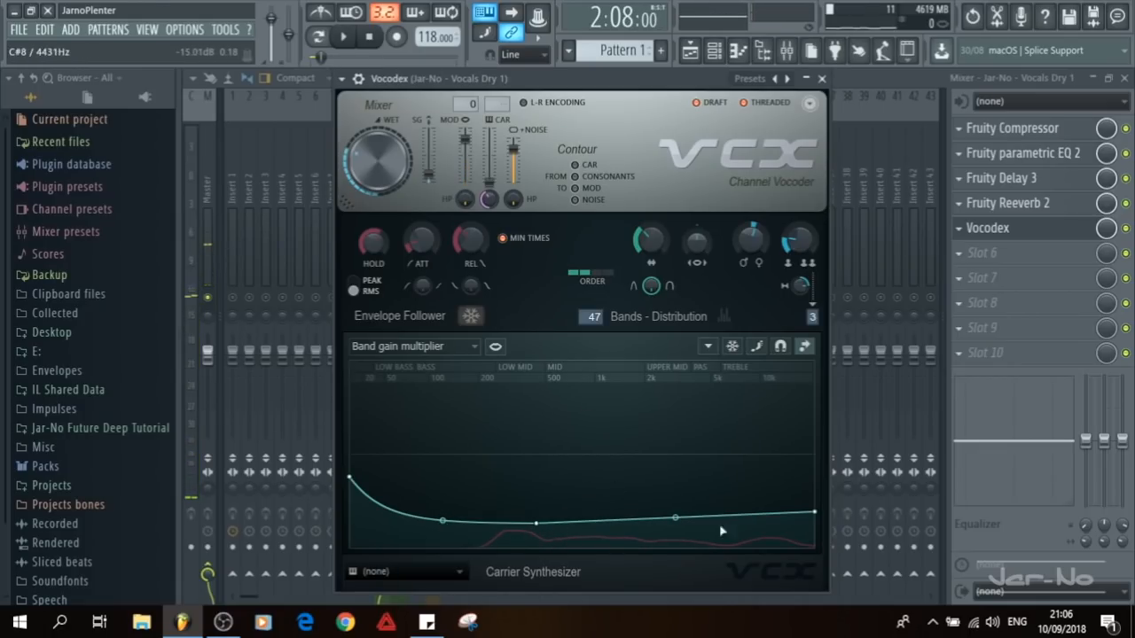
{"action": "left_click_drag", "start_coordinate": [816, 515], "coordinate": [815, 507]}
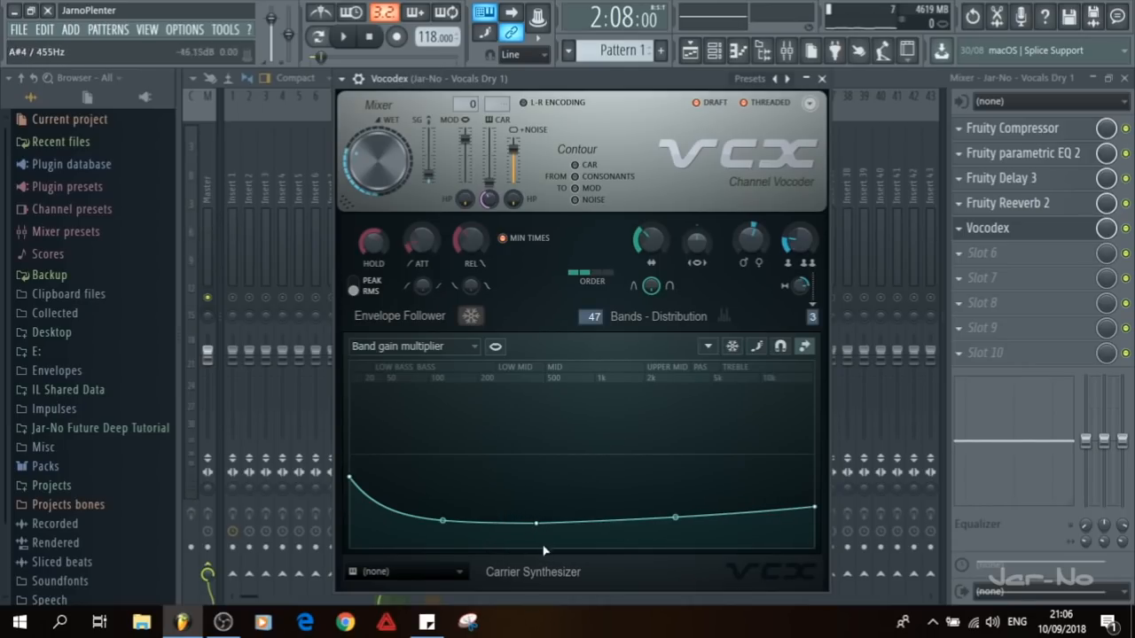
{"action": "left_click_drag", "start_coordinate": [537, 522], "coordinate": [537, 519]}
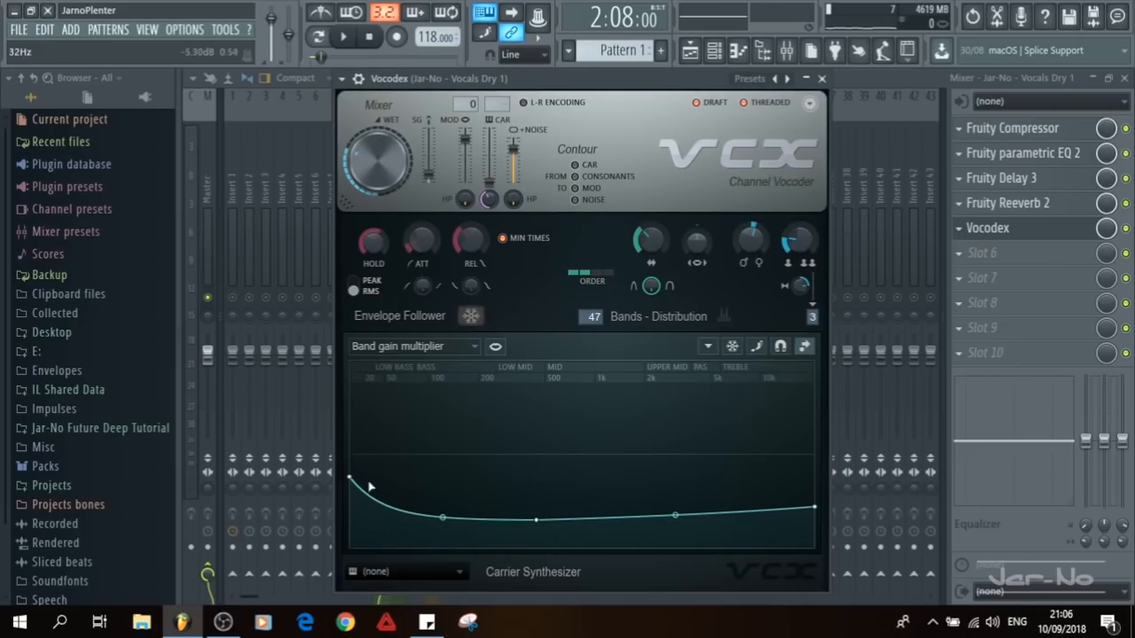
{"action": "left_click_drag", "start_coordinate": [352, 479], "coordinate": [376, 600]}
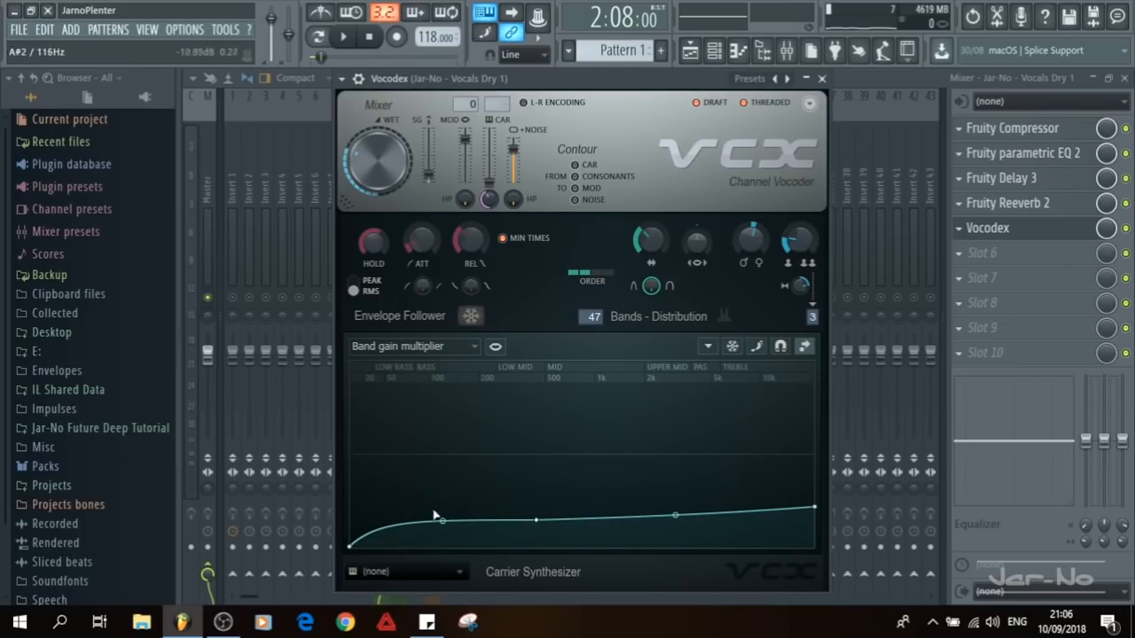
Step: Slightly raise the band gain curve's middle point, upper segment and treble end during playback, and close Vocodex
{"action": "right_click", "coordinate": [530, 480]}
{"action": "right_click", "coordinate": [529, 479]}
{"action": "left_click", "coordinate": [549, 311]}
{"action": "key", "text": "space"}
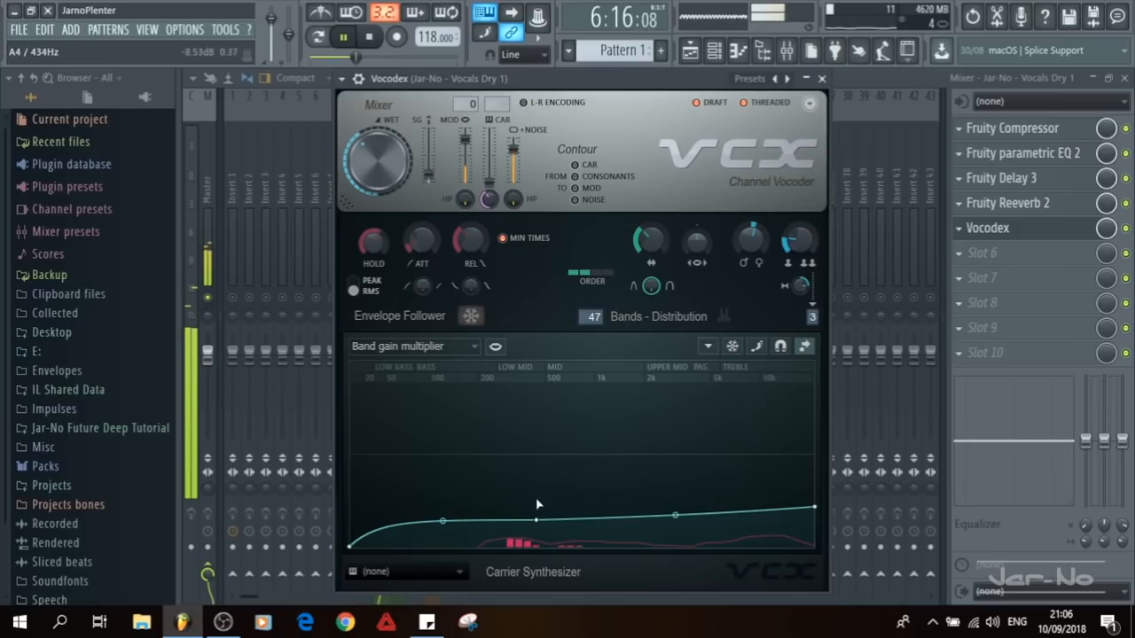
{"action": "left_click_drag", "start_coordinate": [537, 520], "coordinate": [537, 517]}
{"action": "left_click_drag", "start_coordinate": [675, 514], "coordinate": [676, 510]}
{"action": "left_click_drag", "start_coordinate": [815, 508], "coordinate": [815, 506]}
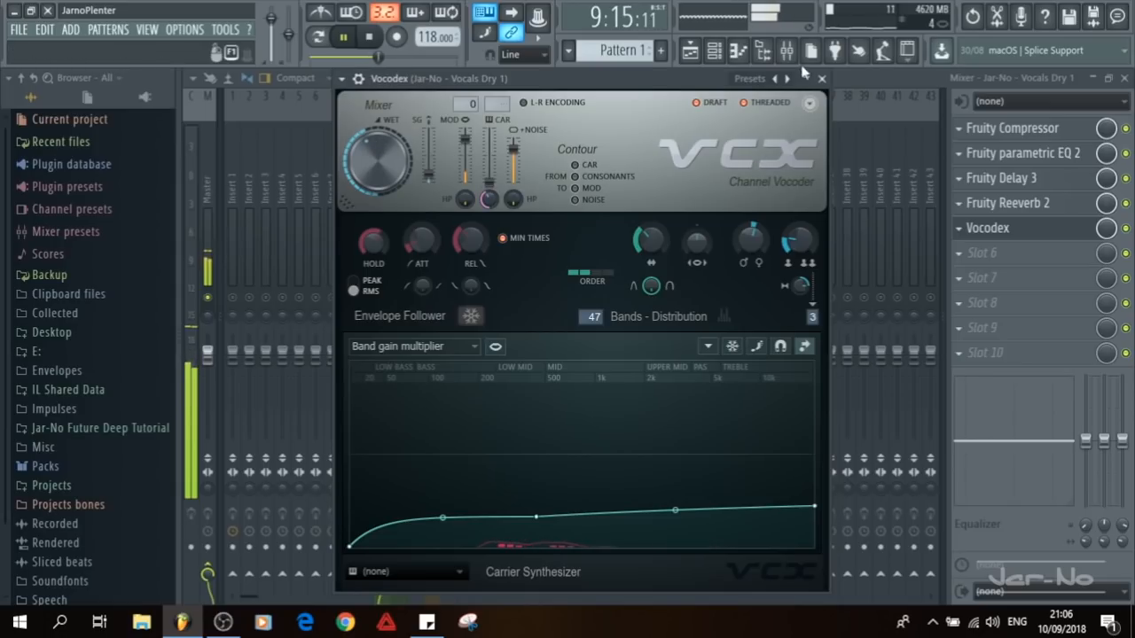
{"action": "left_click", "coordinate": [821, 78]}
{"action": "key", "text": "space"}
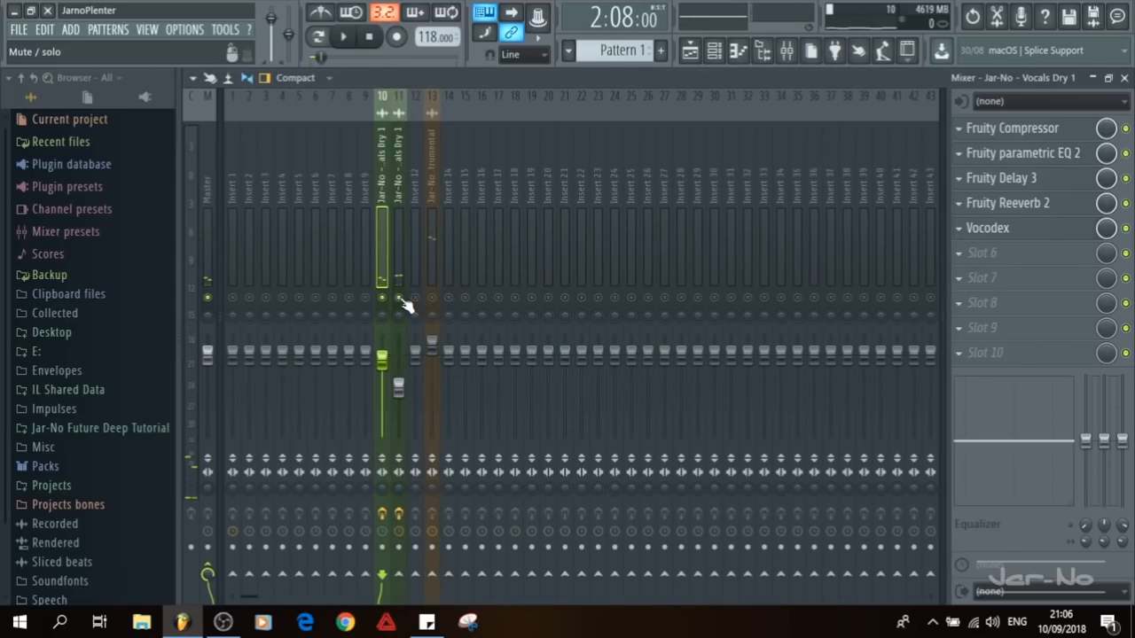
Step: Listen to the Vocals Dry 1 track on its own, comparing it with Vocodex bypassed and enabled
{"action": "key", "text": "space"}
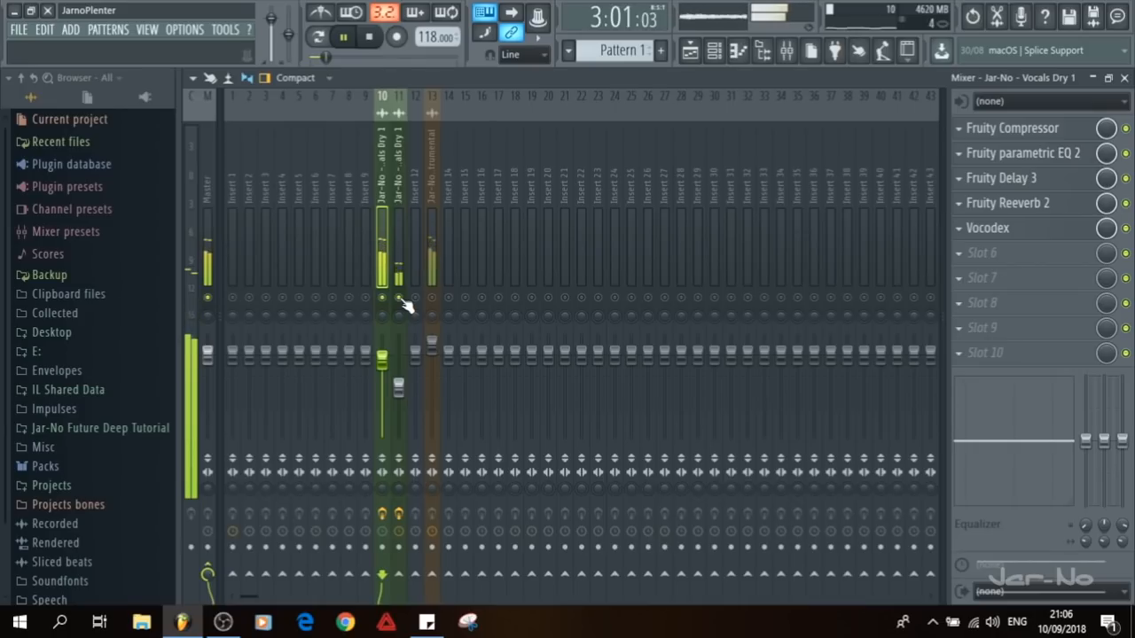
{"action": "key", "text": "space"}
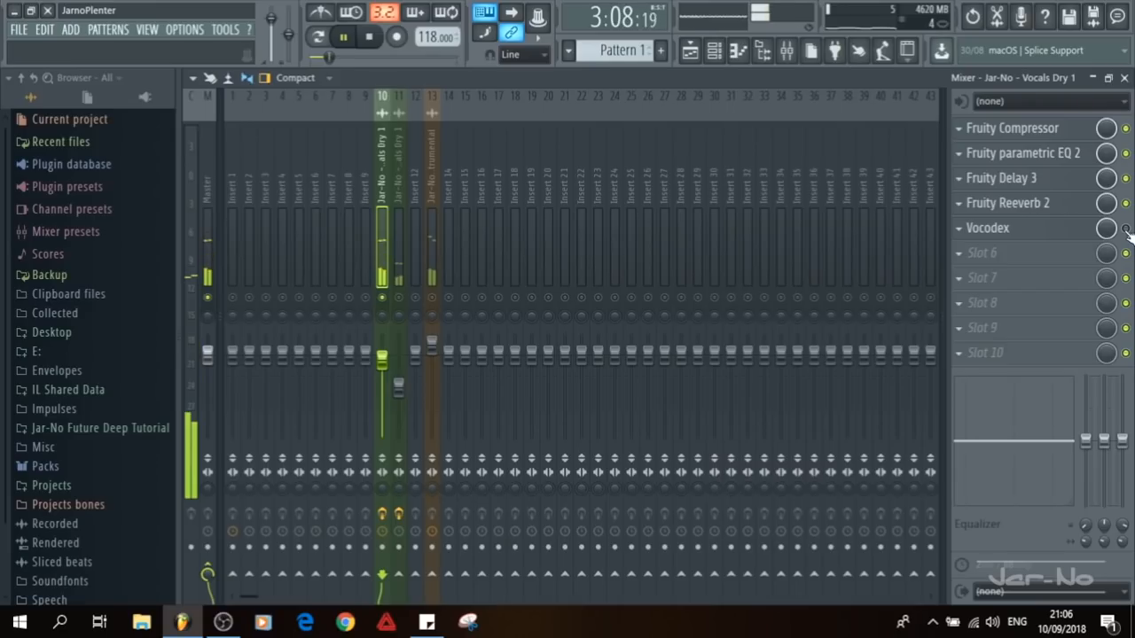
{"action": "key", "text": "space"}
{"action": "key", "text": "space"}
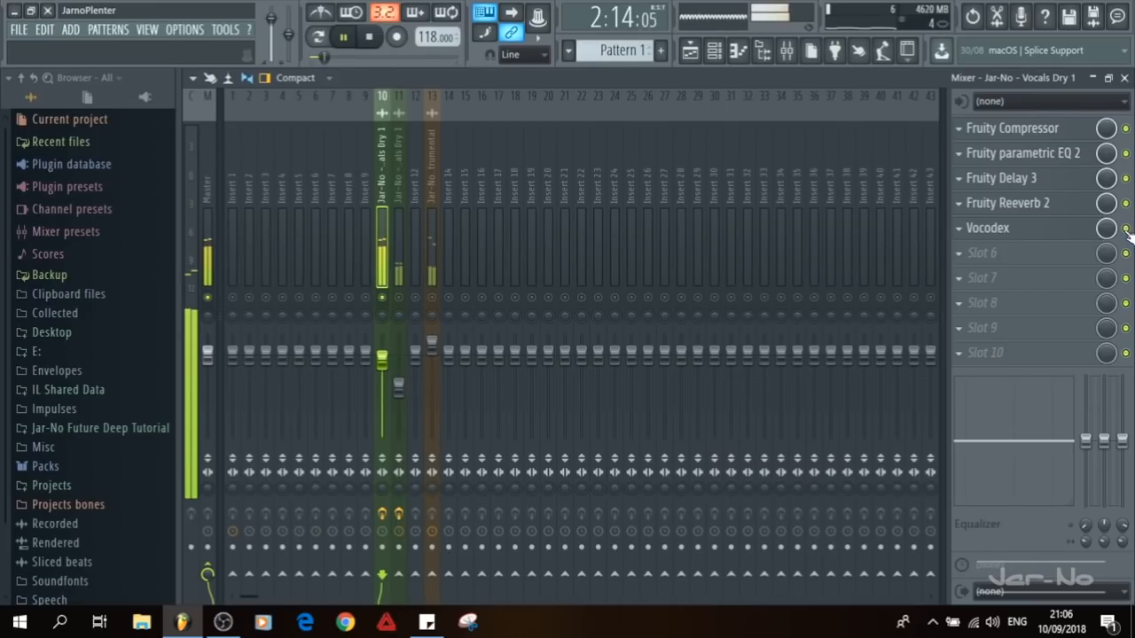
{"action": "key", "text": "space"}
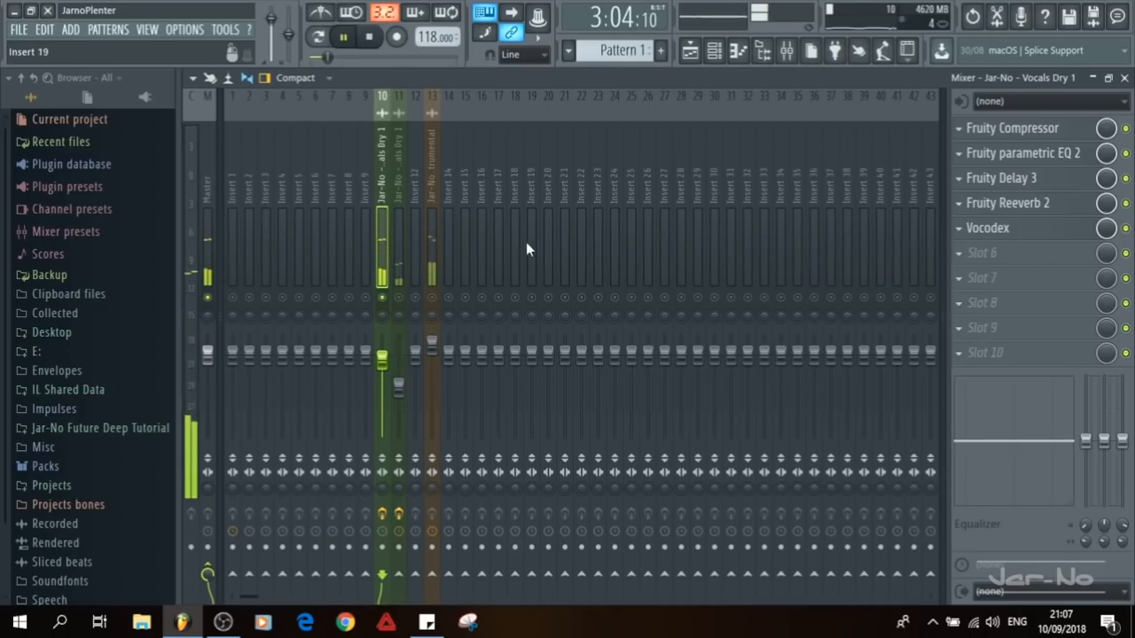
{"action": "key", "text": "space"}
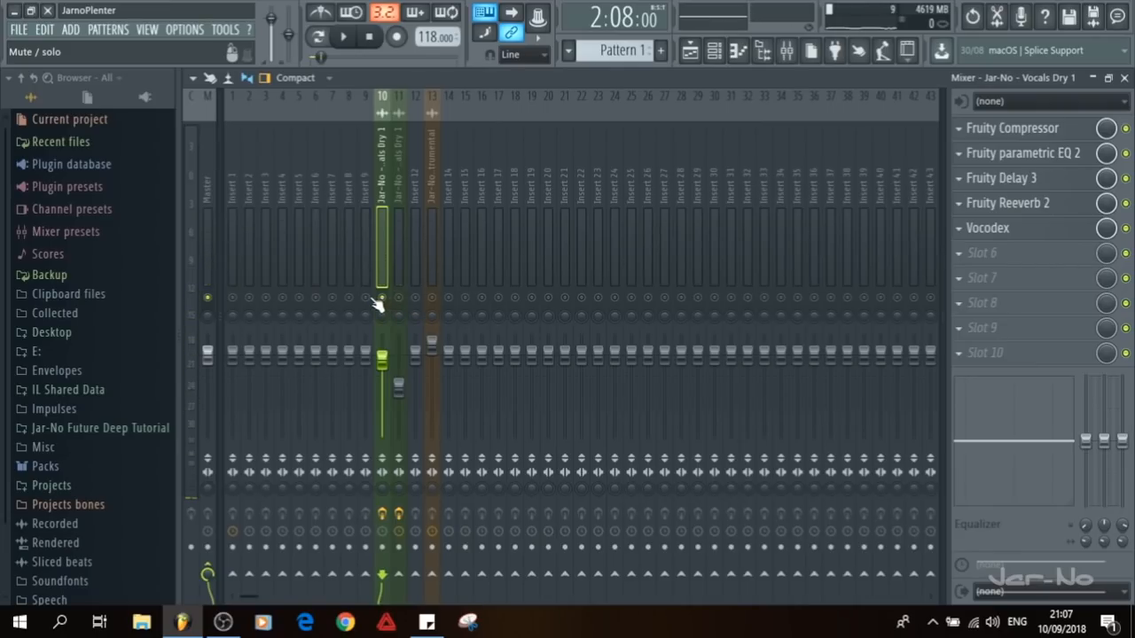
Step: Unmute all mixer tracks and play the full mix from the start of the song
{"action": "key", "text": "F9"}
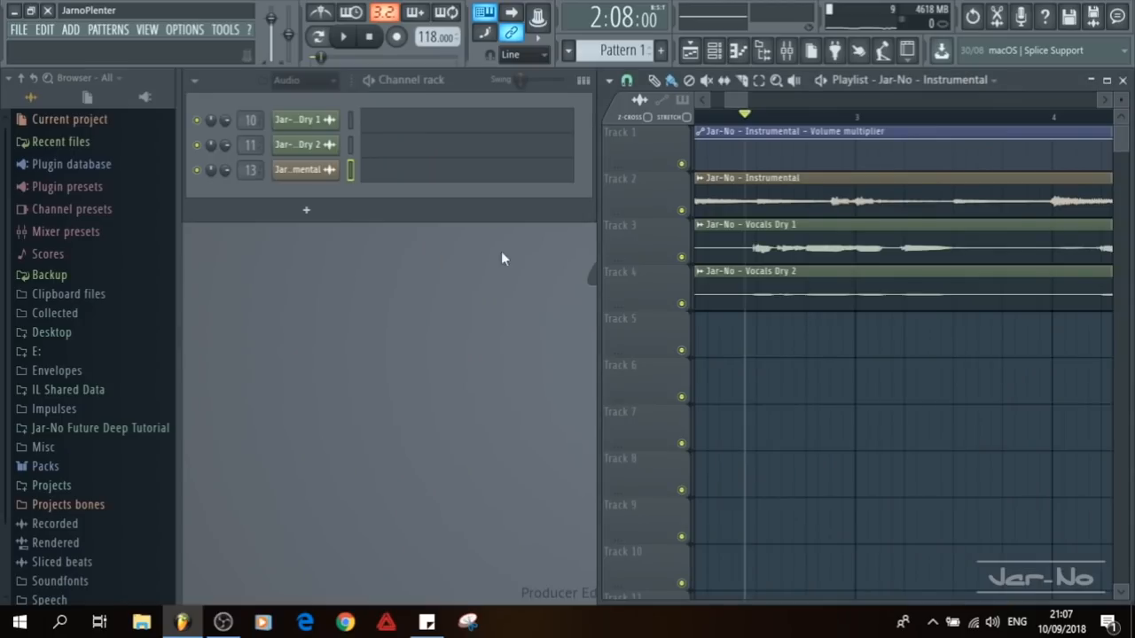
{"action": "scroll", "coordinate": [761, 129], "scroll_direction": "down", "scroll_amount": 4}
{"action": "left_click_drag", "start_coordinate": [733, 102], "coordinate": [673, 127]}
{"action": "key", "text": "space"}
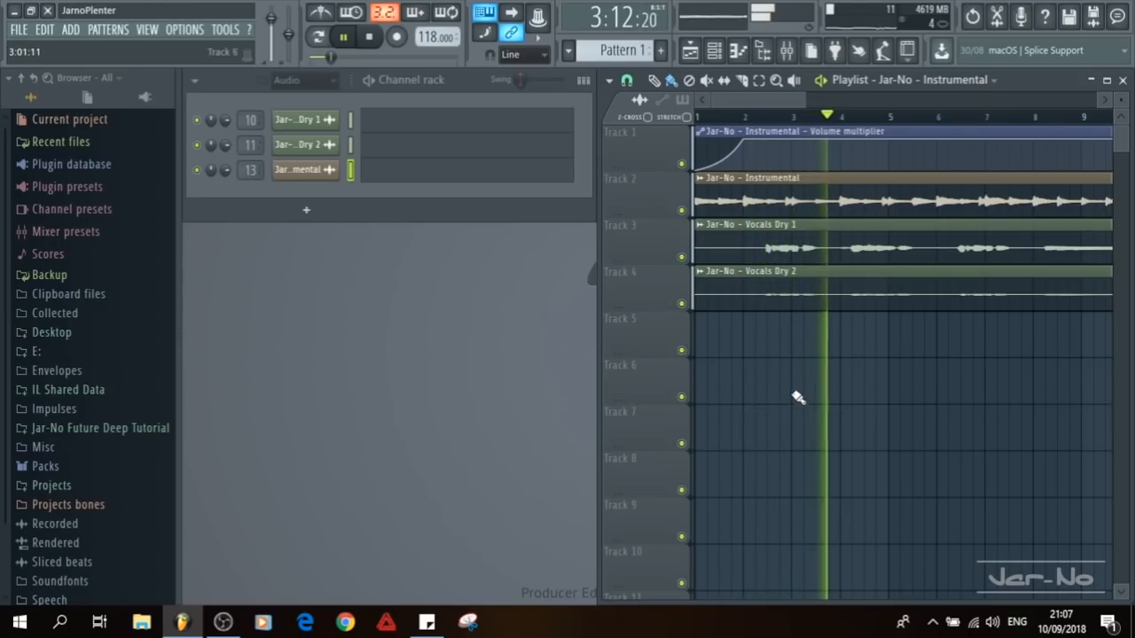
{"action": "left_click", "coordinate": [786, 51]}
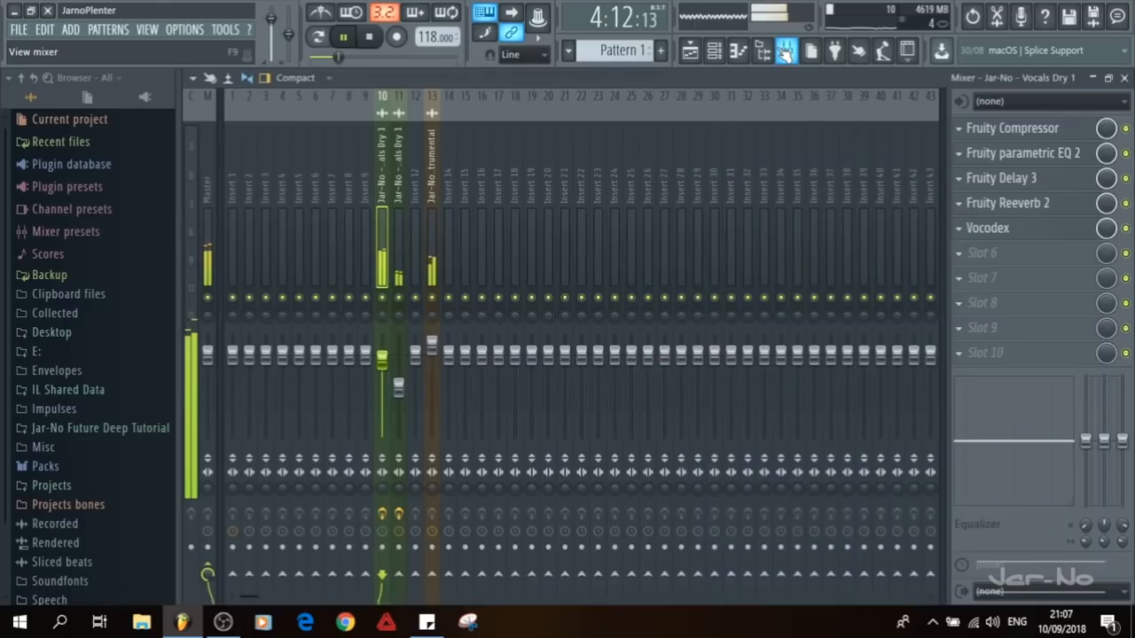
{"action": "key", "text": "space"}
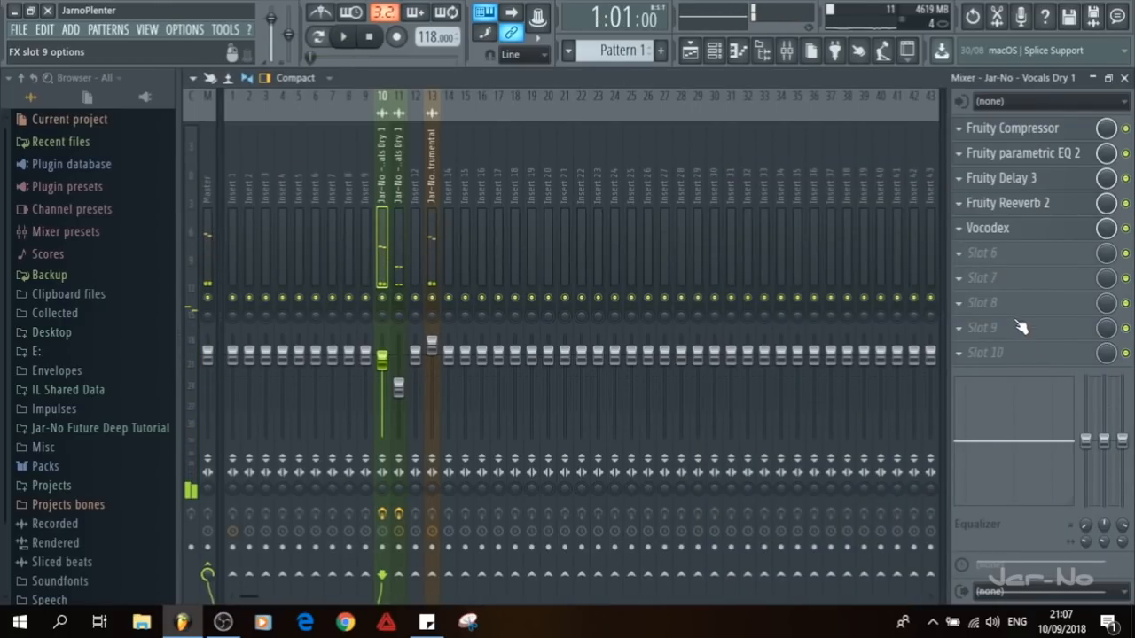
Step: Move Vocodex above Fruity Delay 3 in the Vocals Dry 1 effect chain and play the song with the new order
{"action": "left_click_drag", "start_coordinate": [1018, 235], "coordinate": [1018, 183]}
{"action": "key", "text": "space"}
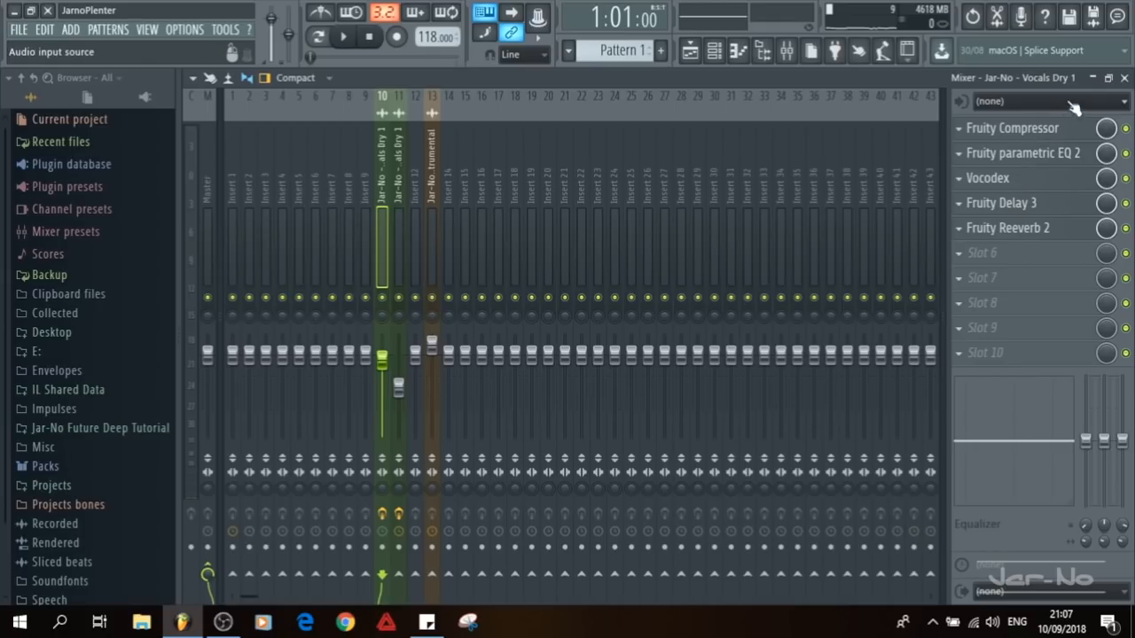
{"action": "left_click", "coordinate": [1124, 79]}
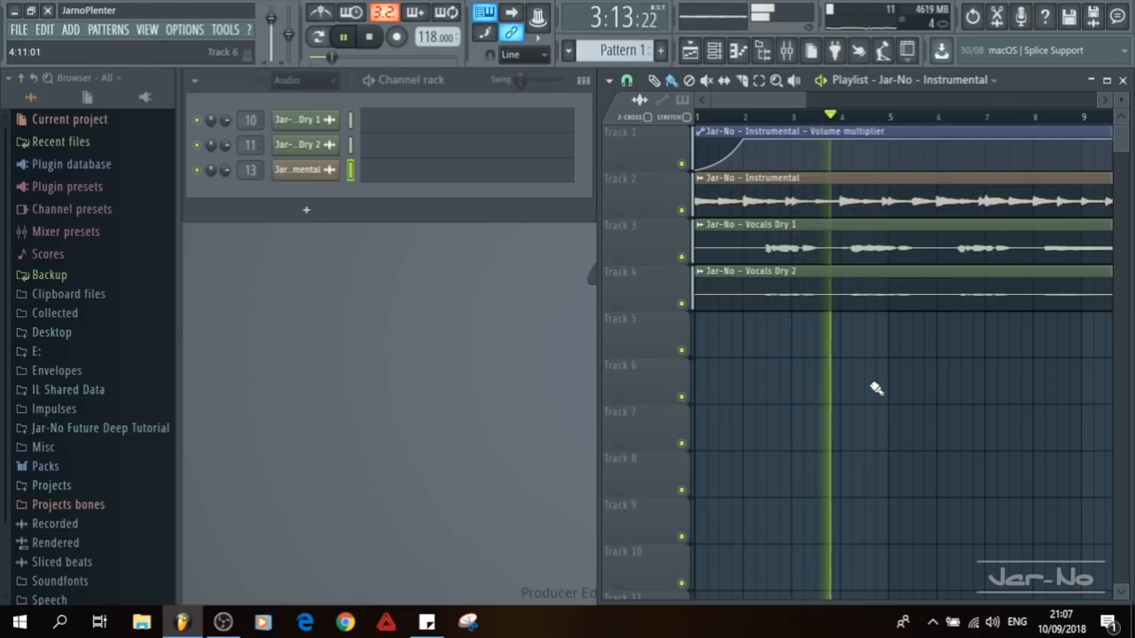
{"action": "scroll", "coordinate": [823, 119], "scroll_direction": "down", "scroll_amount": 3}
{"action": "left_click_drag", "start_coordinate": [812, 102], "coordinate": [822, 102]}
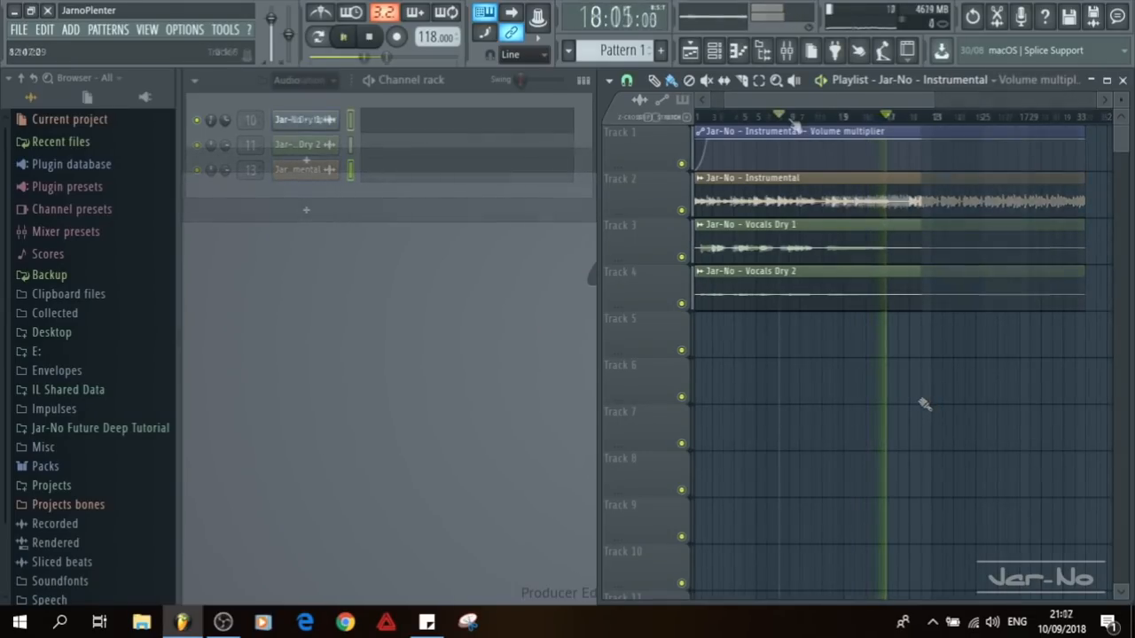
Step: Place the playhead at bar 8 and select bars 8 to 12 in the playlist as the playback range
{"action": "left_click", "coordinate": [784, 119]}
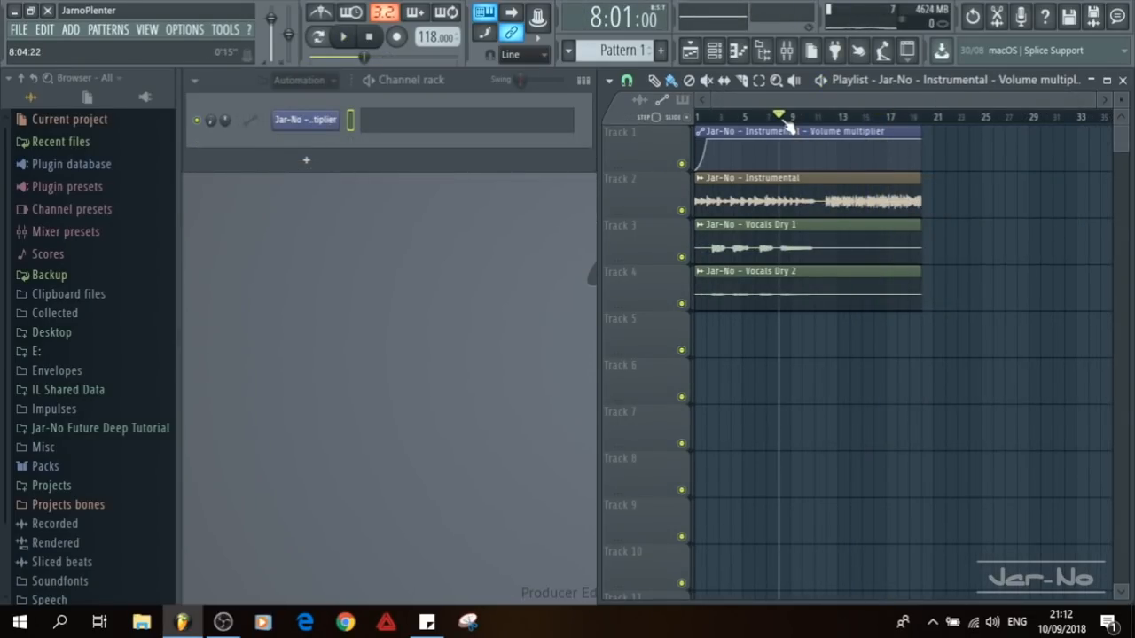
{"action": "scroll", "coordinate": [784, 119], "scroll_direction": "up", "scroll_amount": 5}
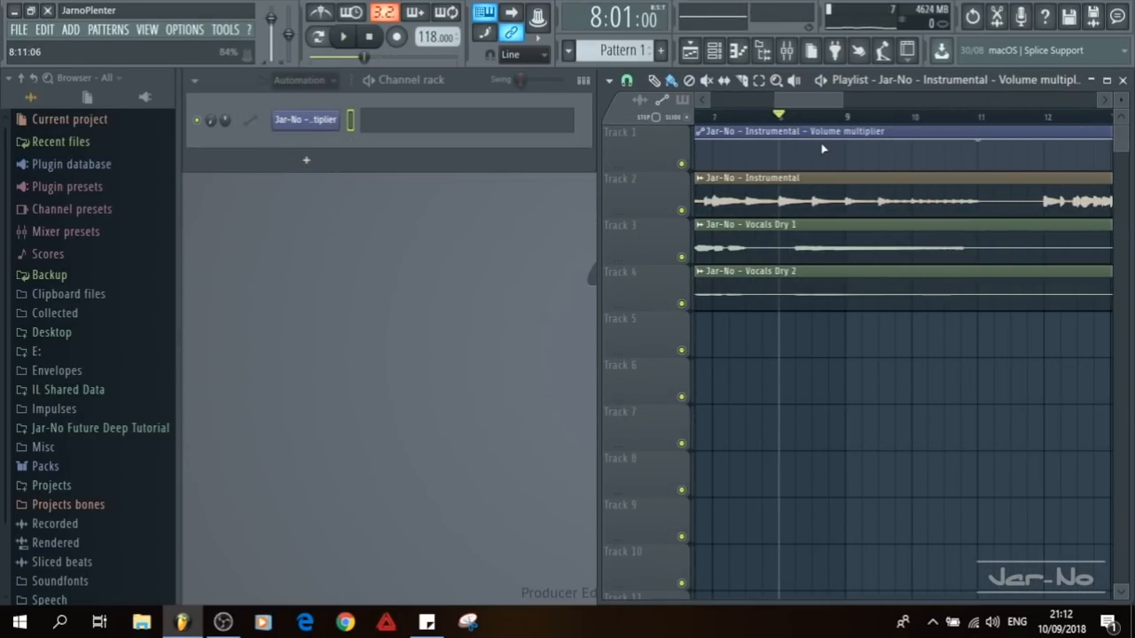
{"action": "scroll", "coordinate": [784, 118], "scroll_direction": "down", "scroll_amount": 2}
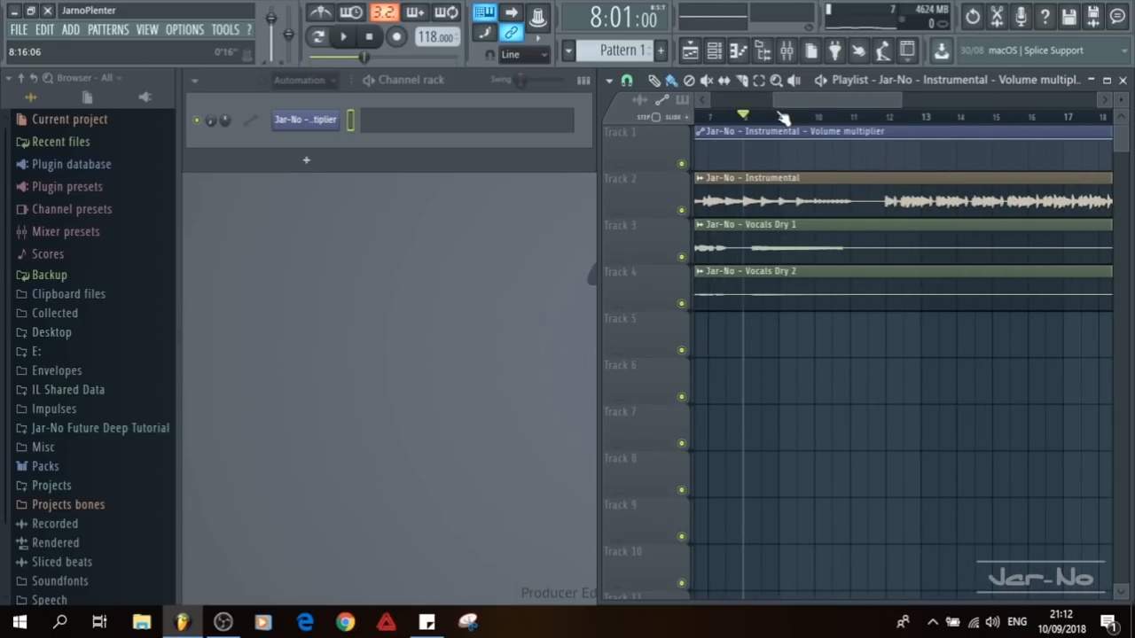
{"action": "left_click_drag", "start_coordinate": [750, 133], "coordinate": [887, 163]}
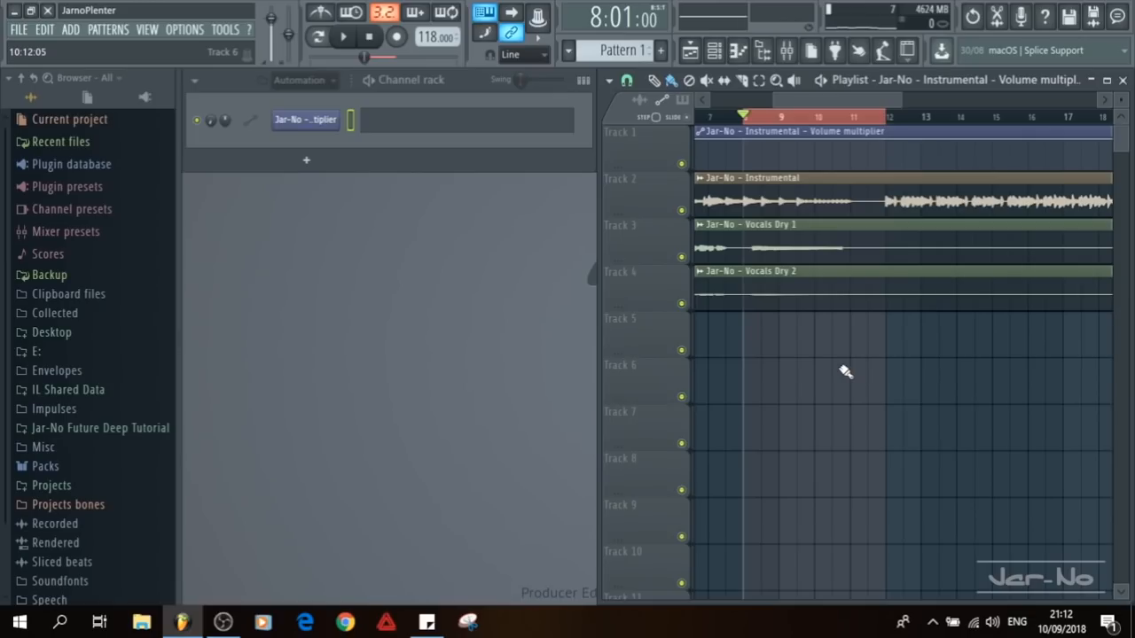
Step: Listen to the selected bars 8 to 12 around the end of the vocals
{"action": "left_click", "coordinate": [787, 50]}
{"action": "right_click", "coordinate": [382, 297]}
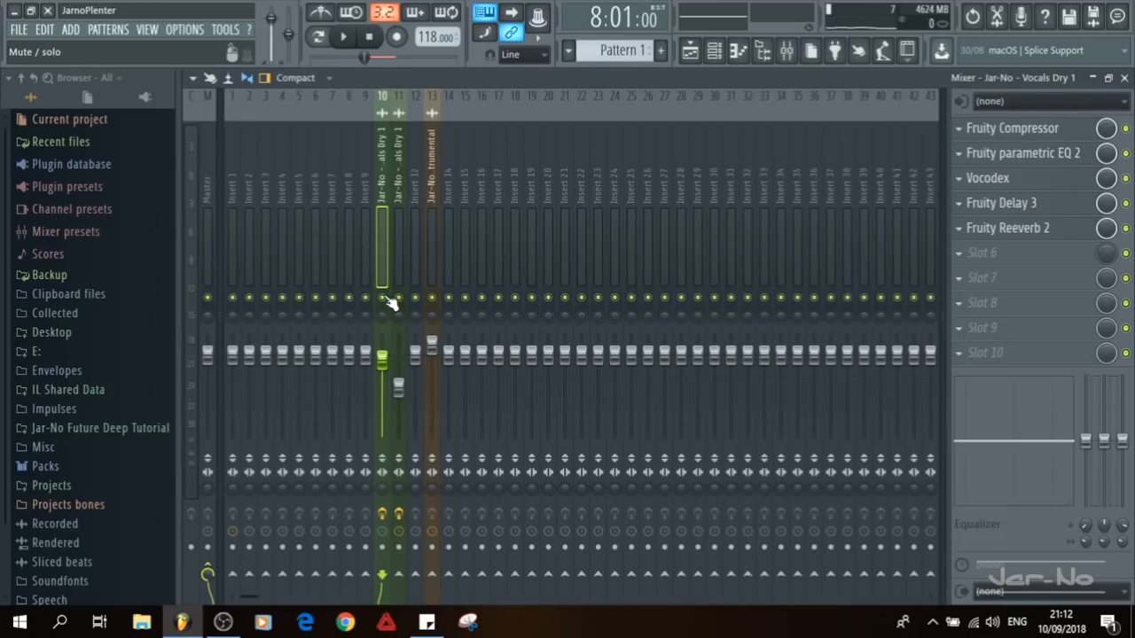
{"action": "key", "text": "space"}
{"action": "key", "text": "F9"}
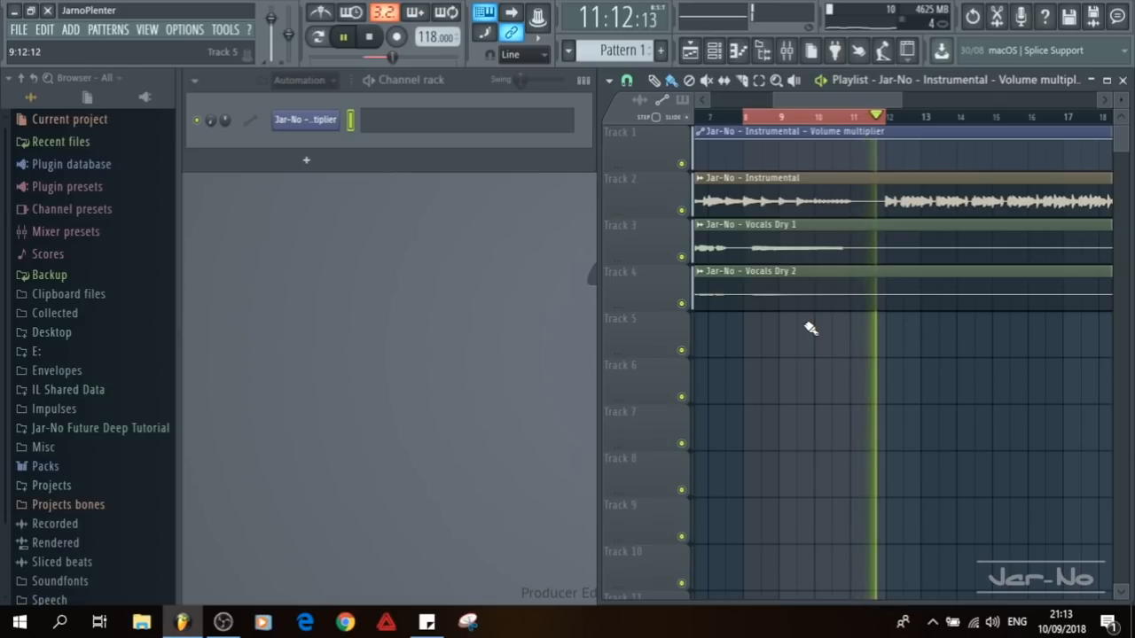
{"action": "right_click", "coordinate": [922, 119]}
{"action": "key", "text": "space"}
{"action": "left_click", "coordinate": [878, 396], "text": "ctrl"}
{"action": "left_click_drag", "start_coordinate": [906, 124], "coordinate": [888, 124]}
{"action": "left_click", "coordinate": [907, 524], "text": "ctrl"}
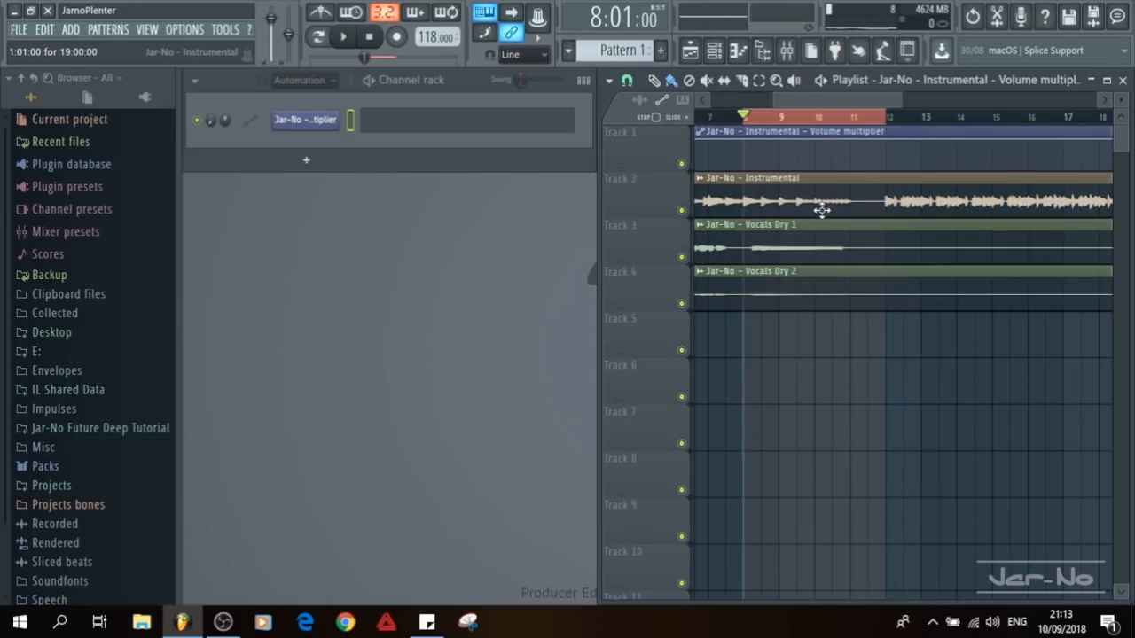
Step: Solo the Vocals Dry 1 track in the mixer
{"action": "scroll", "coordinate": [764, 122], "scroll_direction": "up", "scroll_amount": 3}
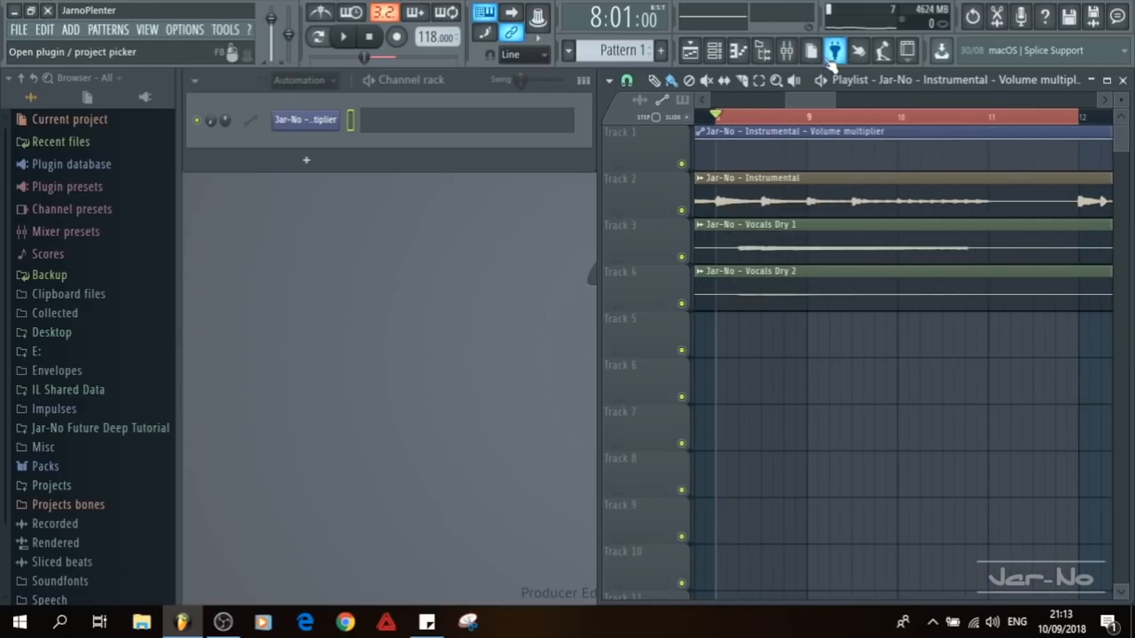
{"action": "left_click", "coordinate": [788, 50]}
{"action": "right_click", "coordinate": [382, 297]}
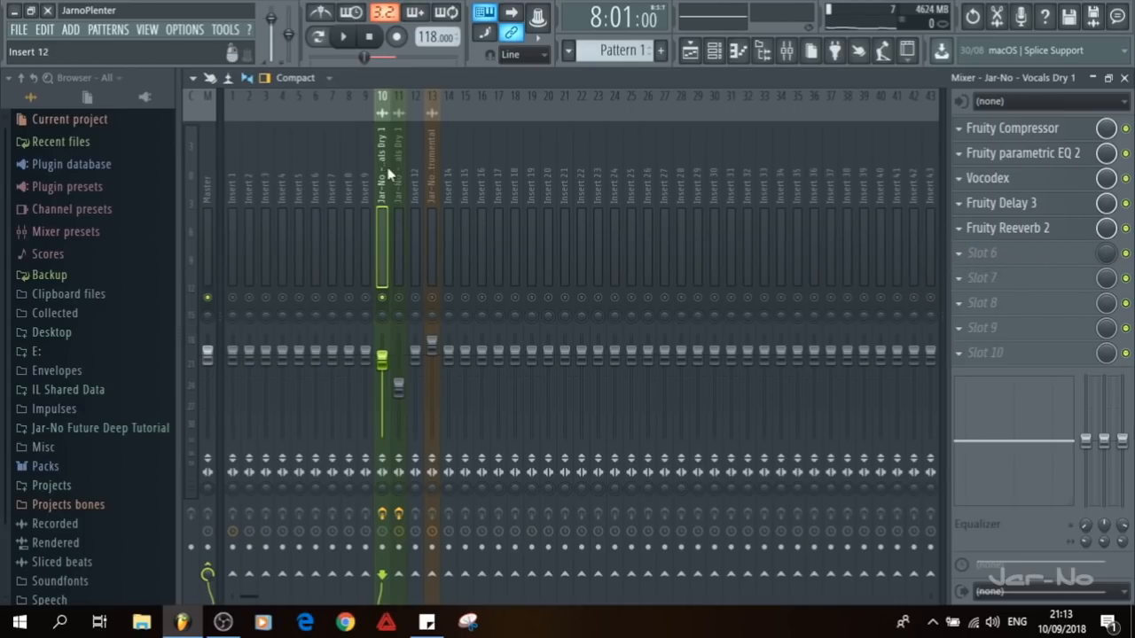
Step: Load a second Fruity Reeverb 2 into effect slot 6 of the Vocals Dry 1 track
{"action": "left_click", "coordinate": [960, 255]}
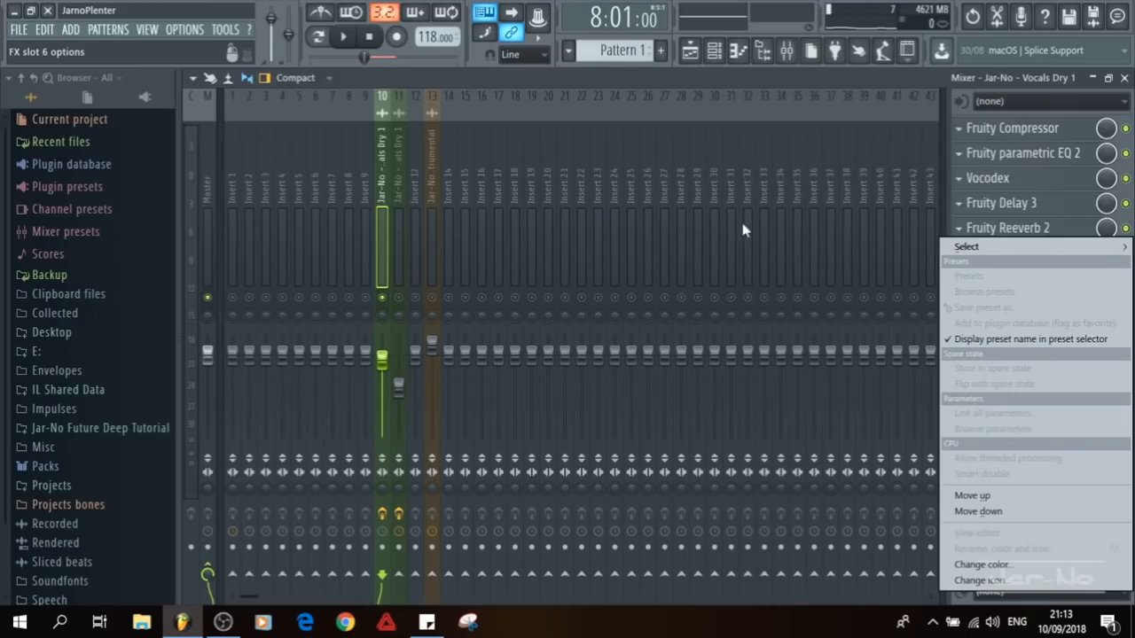
{"action": "left_click", "coordinate": [642, 85]}
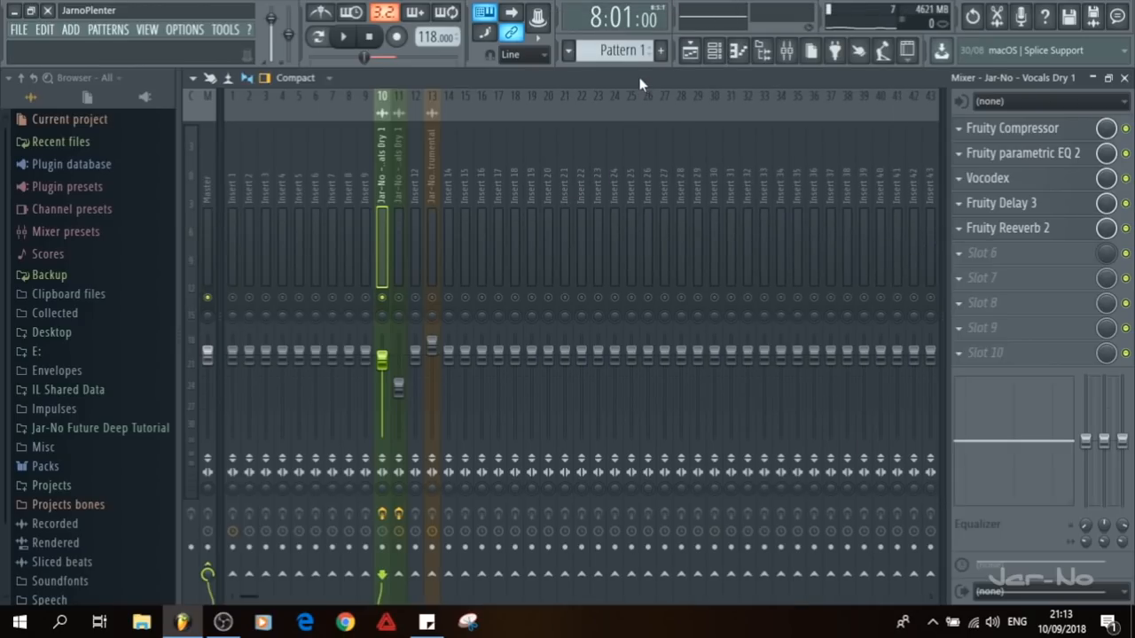
{"action": "left_click", "coordinate": [958, 254]}
{"action": "mouse_move", "coordinate": [955, 255]}
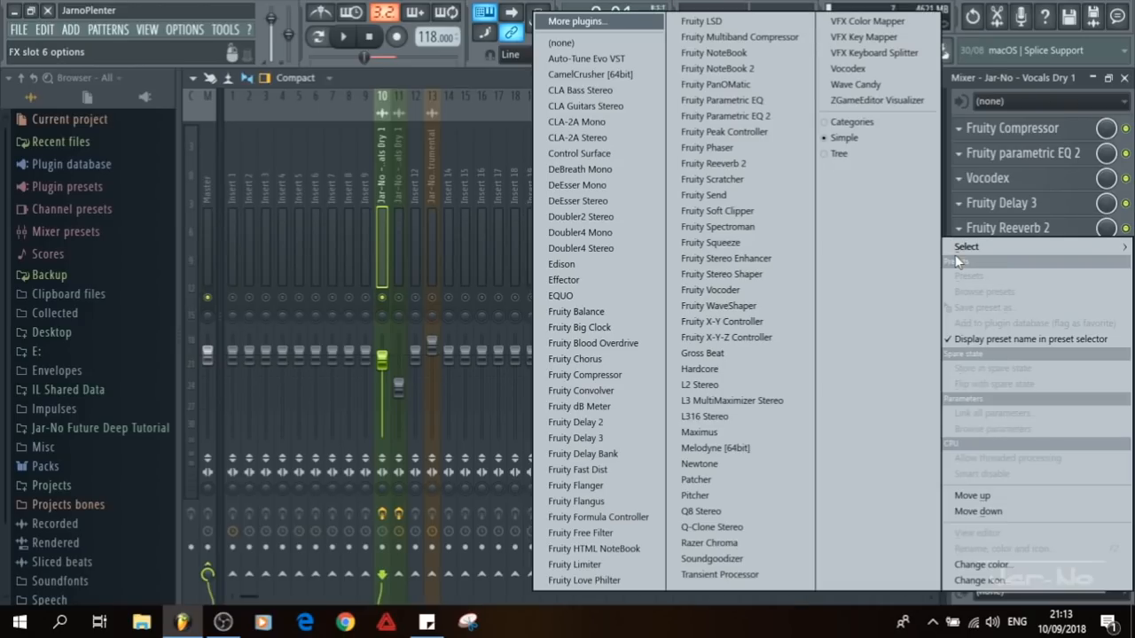
{"action": "left_click", "coordinate": [722, 164]}
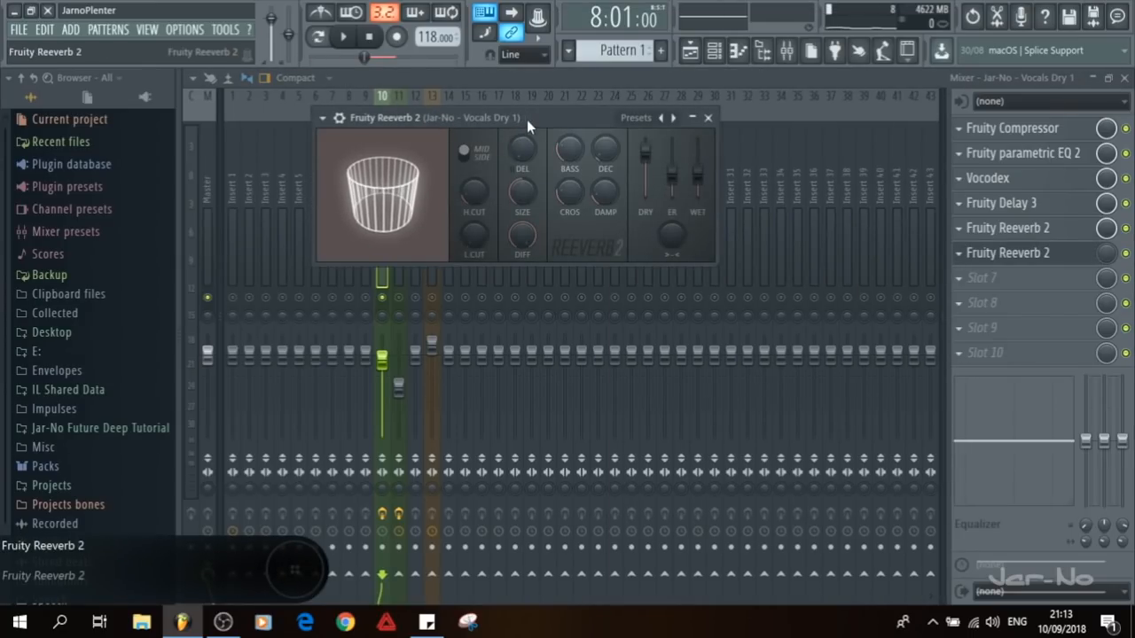
{"action": "left_click_drag", "start_coordinate": [523, 120], "coordinate": [542, 180]}
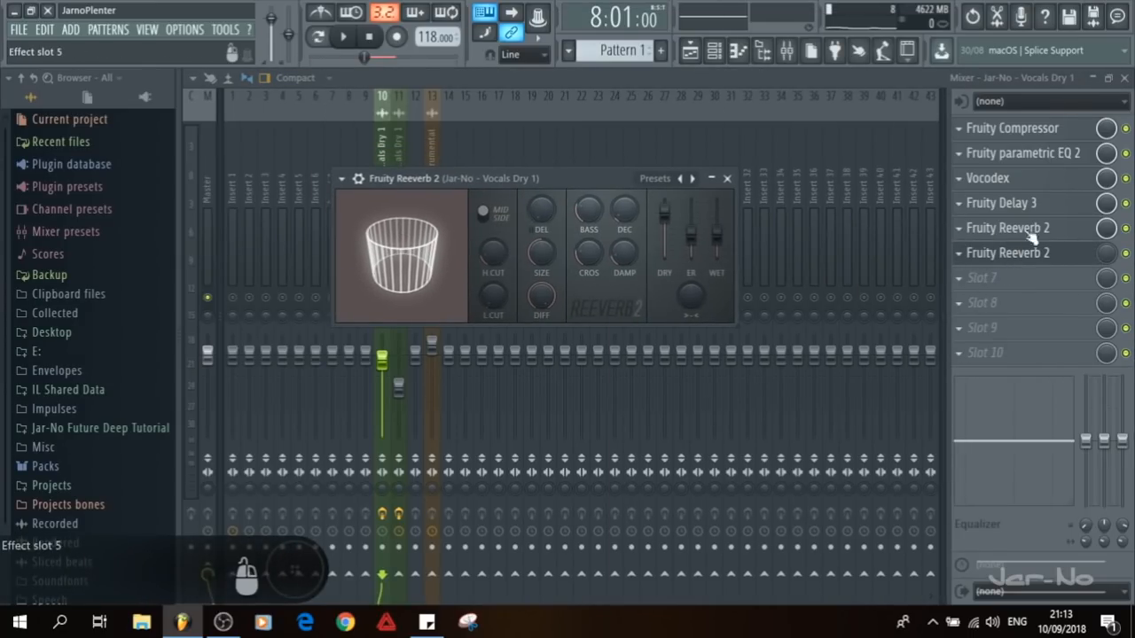
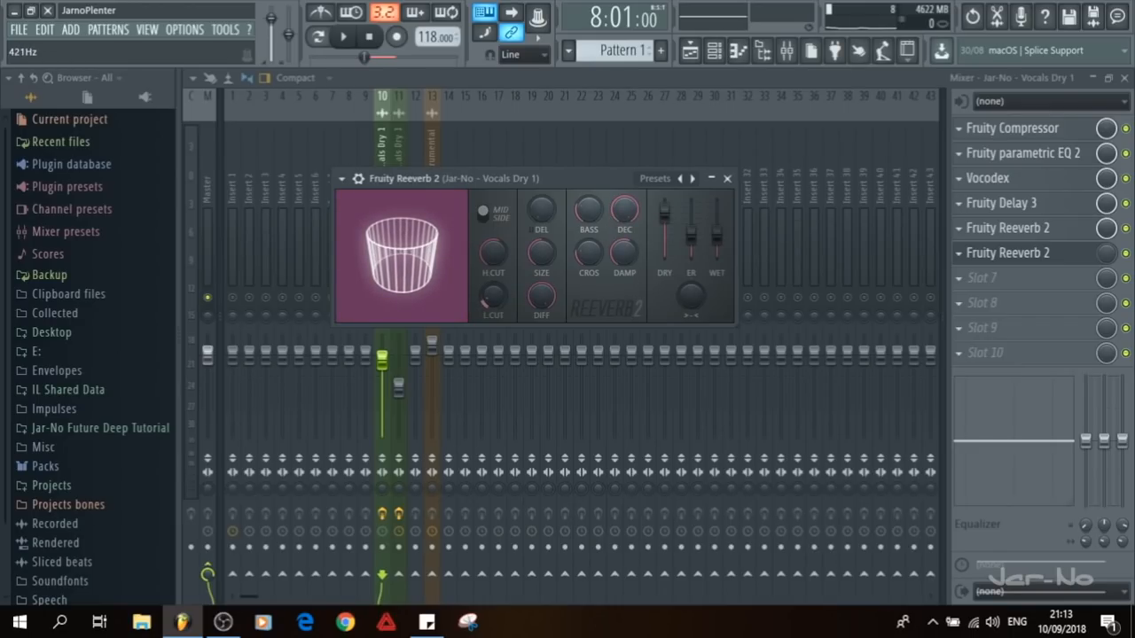
Step: Lower the bass of the second Fruity Reeverb 2 and create an automation clip for its slot 6 mix level
{"action": "left_click_drag", "start_coordinate": [576, 221], "coordinate": [576, 232]}
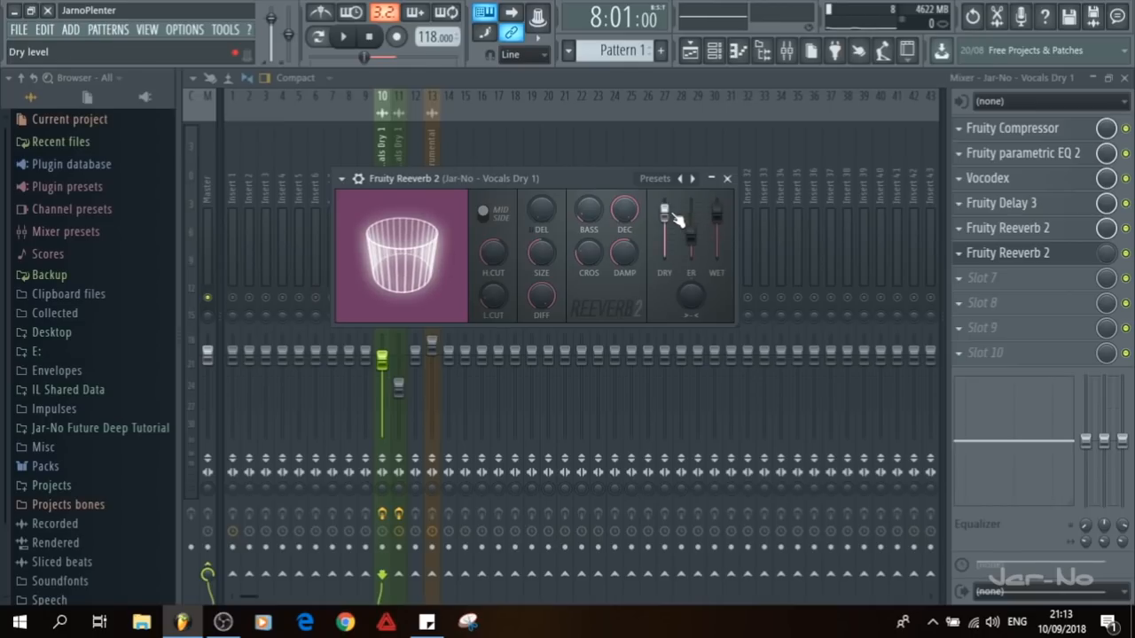
{"action": "right_click", "coordinate": [1106, 253]}
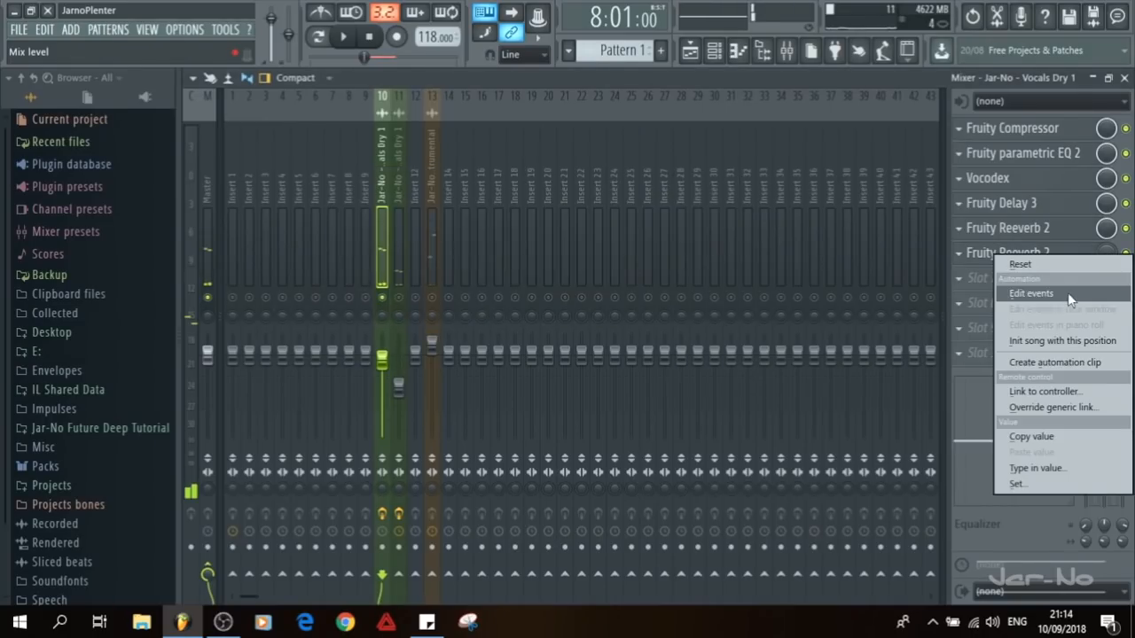
{"action": "left_click", "coordinate": [1052, 360]}
{"action": "left_click", "coordinate": [1125, 78]}
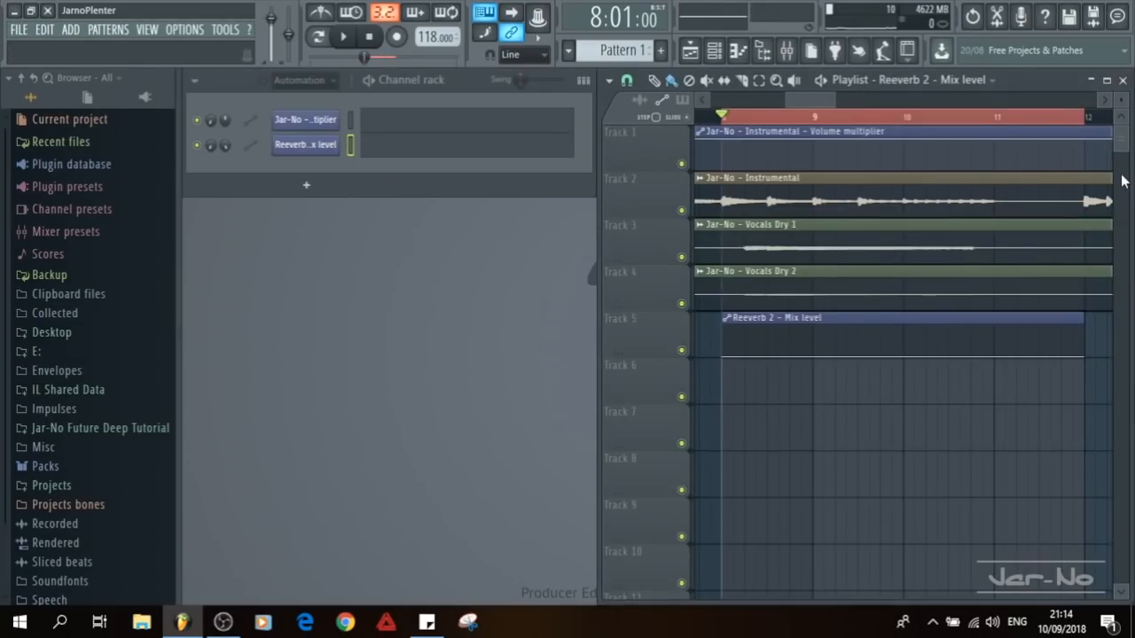
Step: Raise the start and end points of the Reeverb 2 mix level automation to 100% and listen to bars 8 to 12
{"action": "left_click_drag", "start_coordinate": [723, 333], "coordinate": [718, 308]}
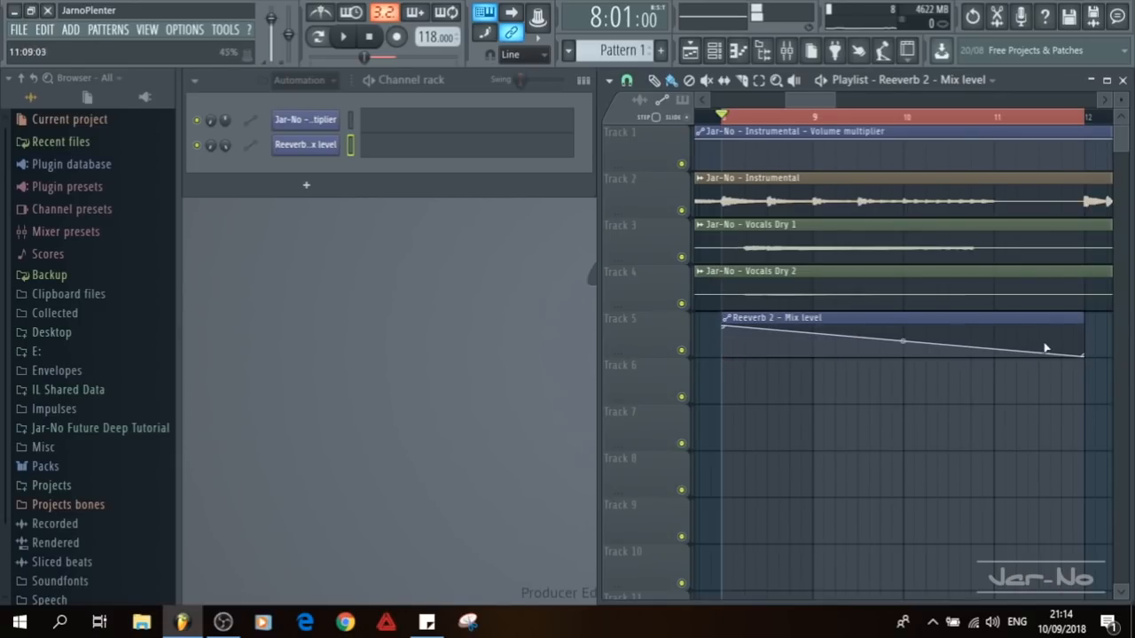
{"action": "left_click_drag", "start_coordinate": [1087, 360], "coordinate": [1071, 306]}
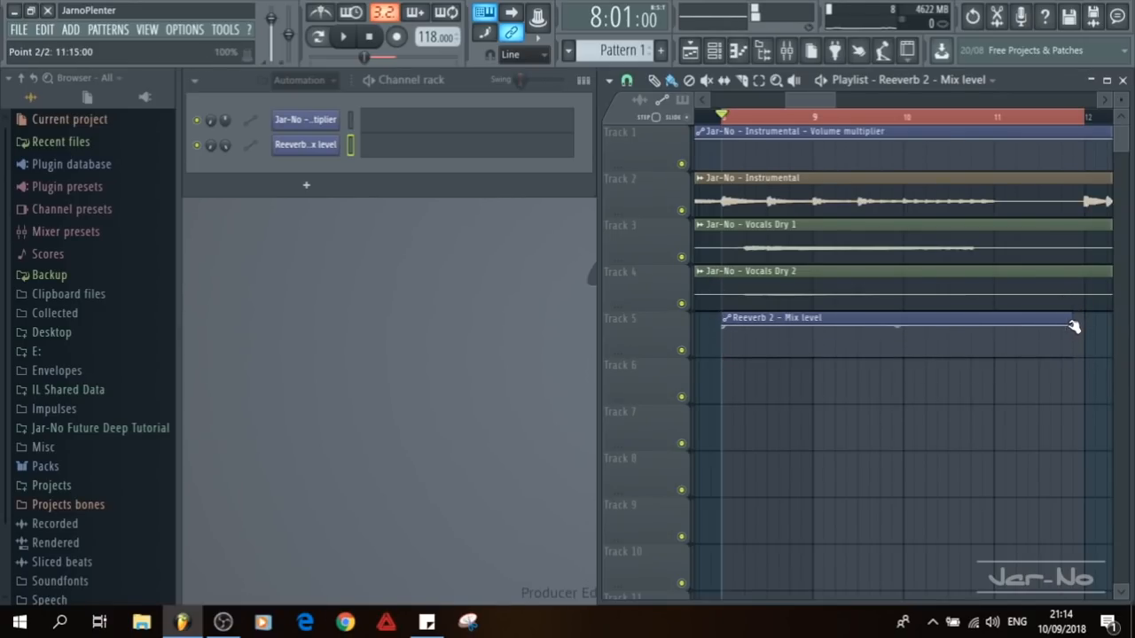
{"action": "key", "text": "space"}
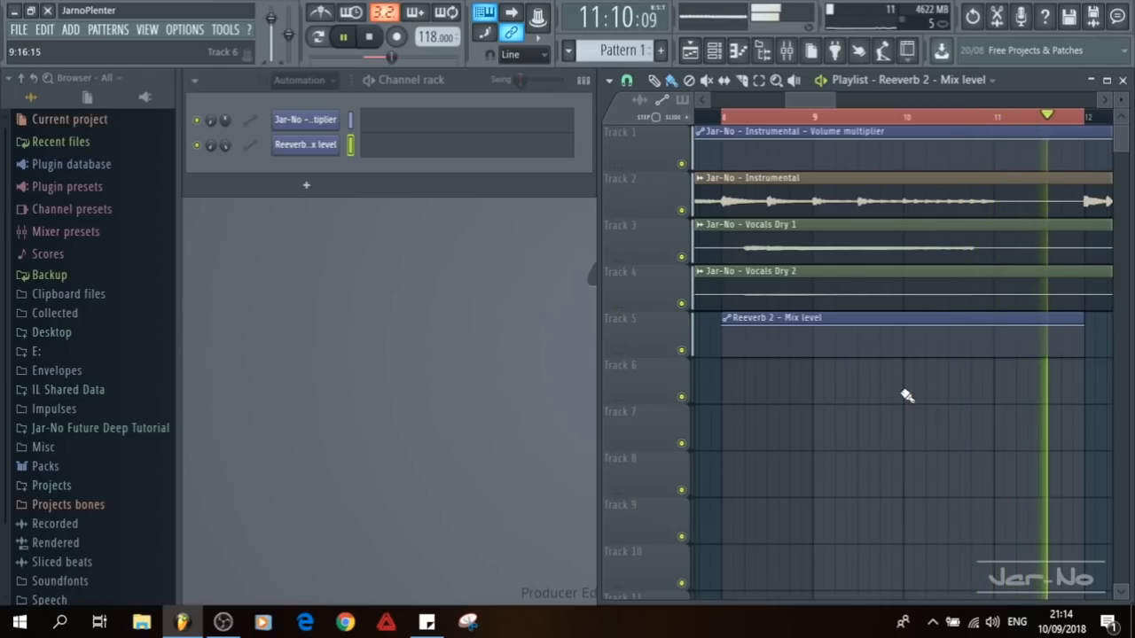
{"action": "key", "text": "space"}
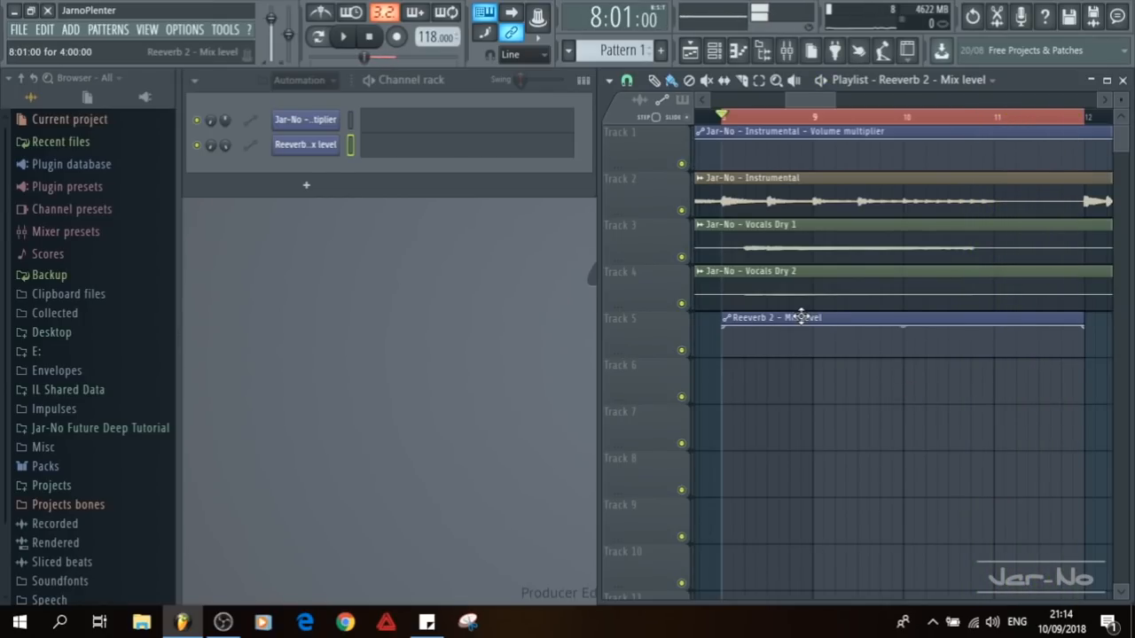
Step: Lower the automation's start point to 0% and add a middle point at 9:09:00, curving the first segment with 25% tension
{"action": "left_click_drag", "start_coordinate": [729, 328], "coordinate": [727, 370]}
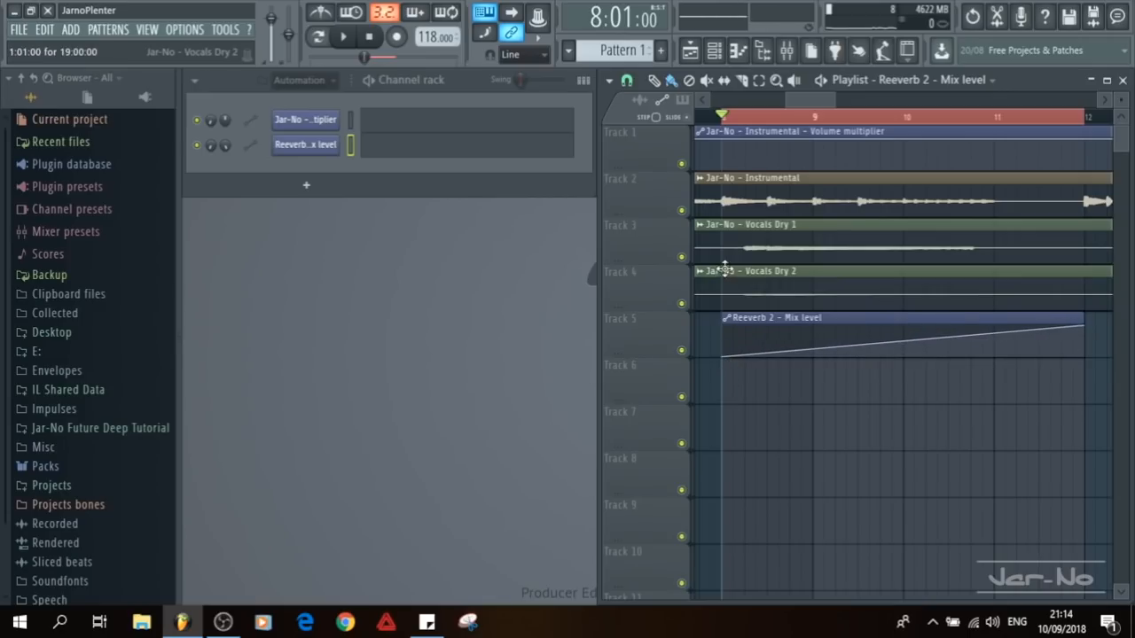
{"action": "right_click", "coordinate": [858, 345]}
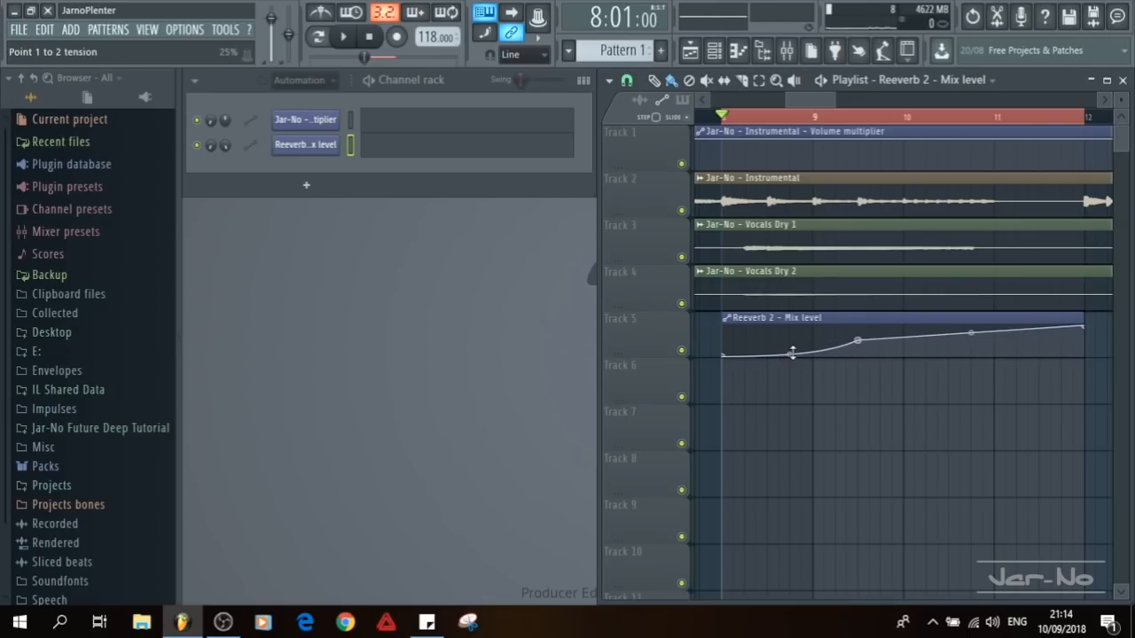
{"action": "left_click", "coordinate": [788, 51]}
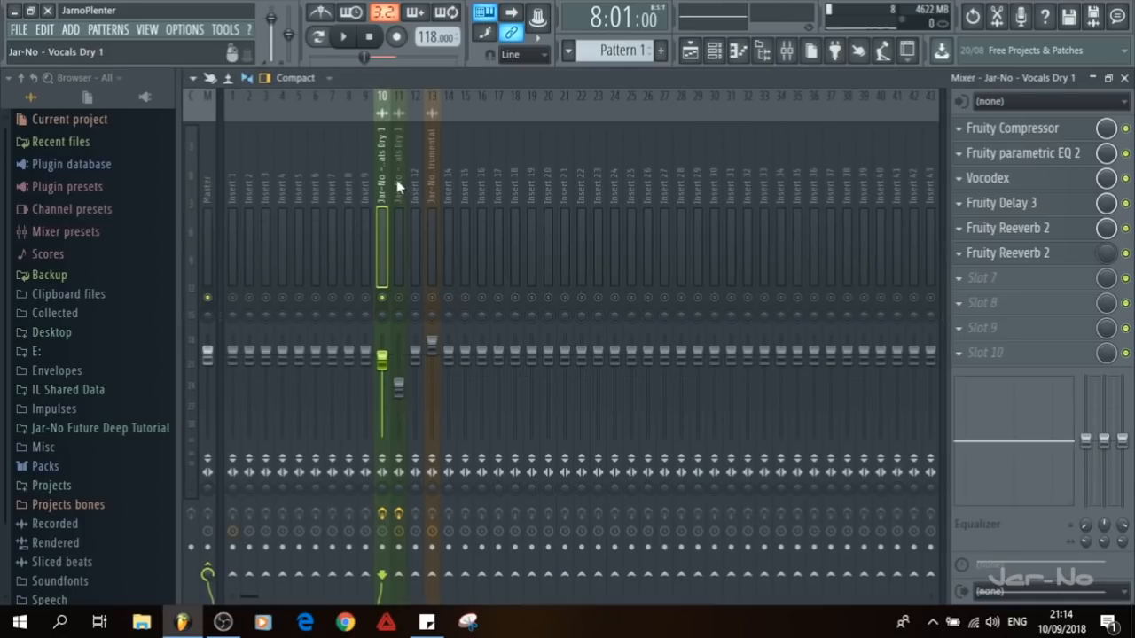
{"action": "right_click", "coordinate": [1108, 257]}
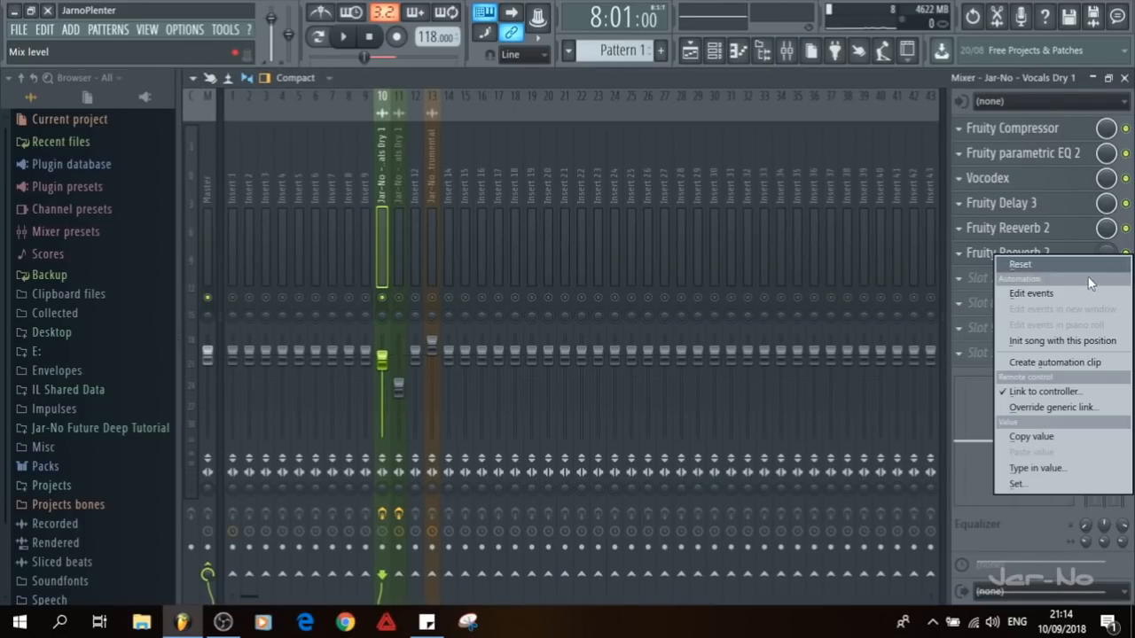
{"action": "left_click", "coordinate": [708, 88]}
{"action": "left_click", "coordinate": [1124, 79]}
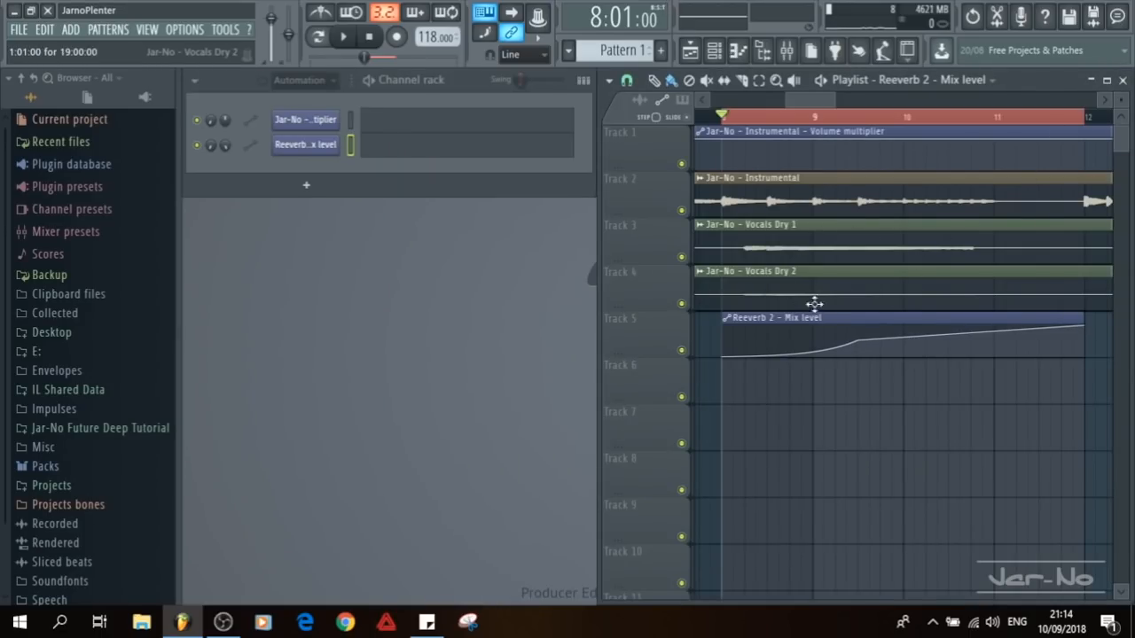
Step: Shape the mix level automation to reach about 82% at its middle point and fall to 0% at bar 12 with 46% tension
{"action": "left_click_drag", "start_coordinate": [856, 341], "coordinate": [860, 321]}
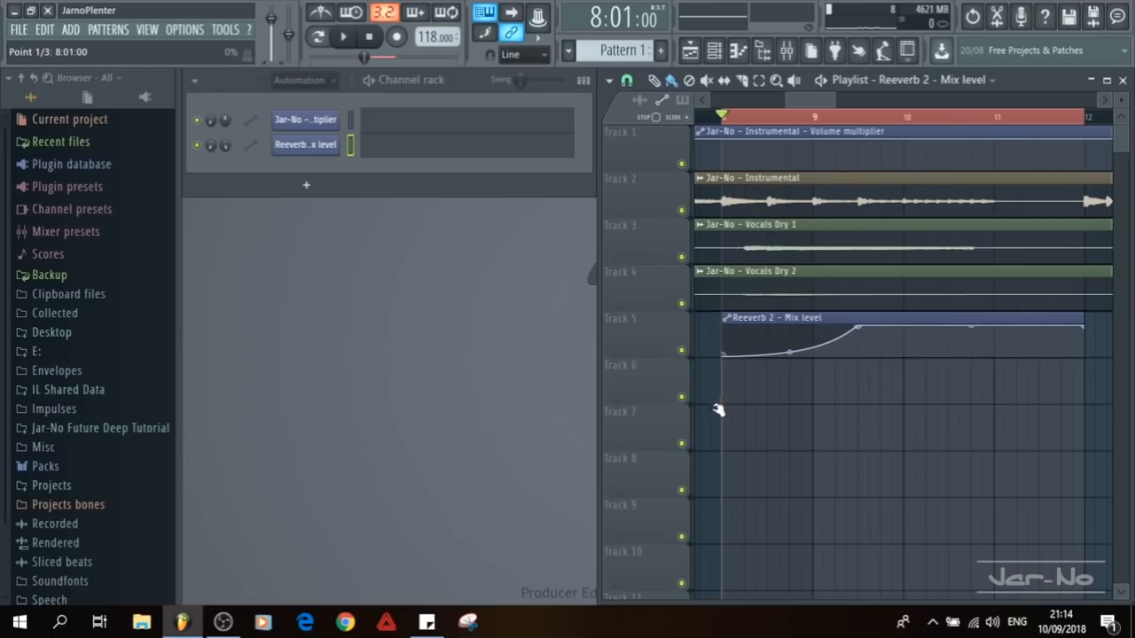
{"action": "mouse_move", "coordinate": [860, 333]}
{"action": "left_mouse_down"}
{"action": "mouse_move", "coordinate": [867, 345]}
{"action": "mouse_move", "coordinate": [862, 333]}
{"action": "left_mouse_up"}
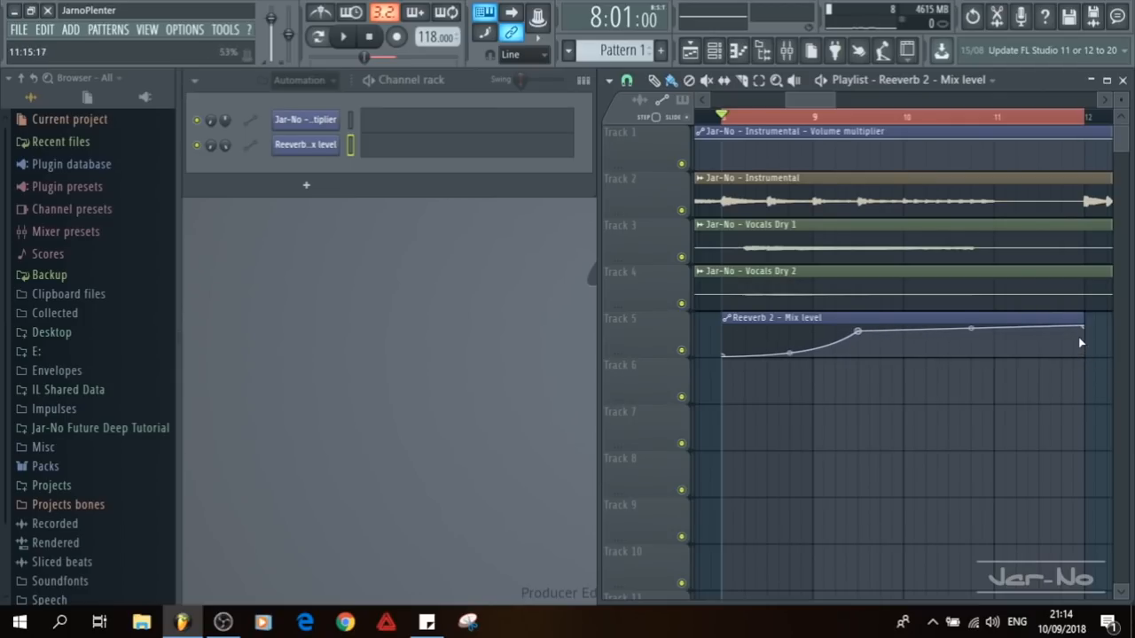
{"action": "left_click_drag", "start_coordinate": [1088, 332], "coordinate": [1084, 357]}
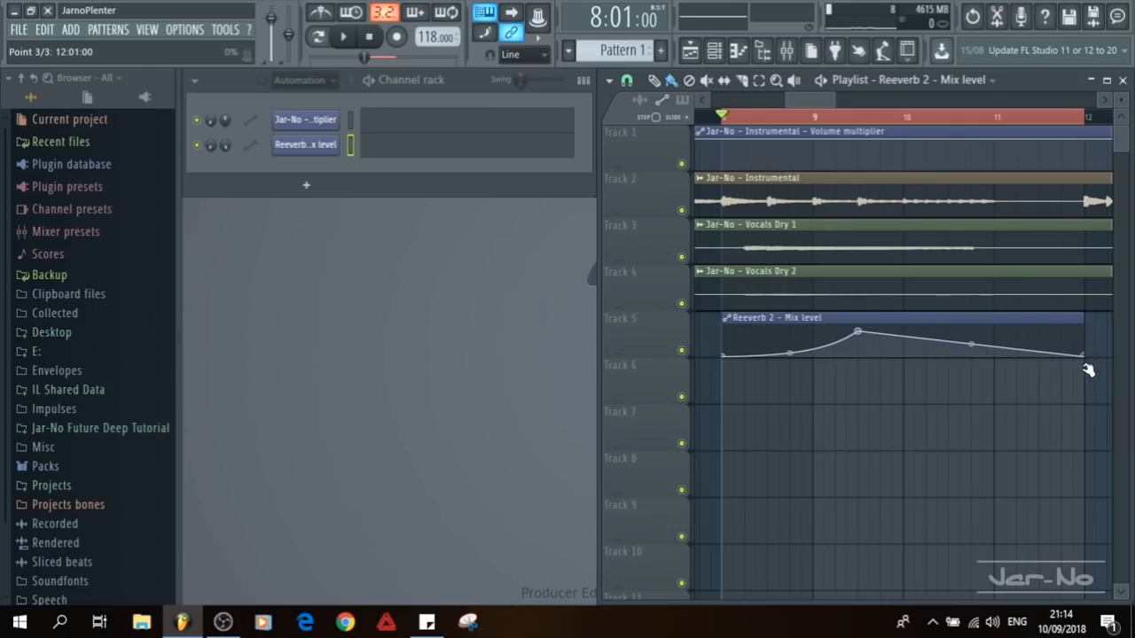
{"action": "left_click_drag", "start_coordinate": [974, 345], "coordinate": [975, 329]}
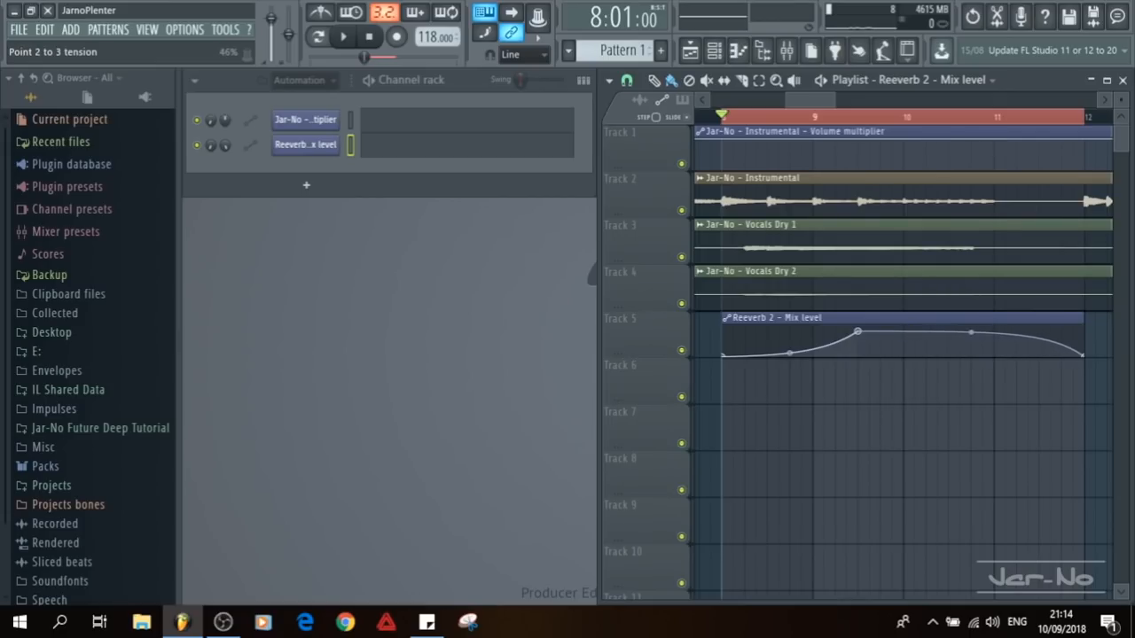
{"action": "key", "text": "space"}
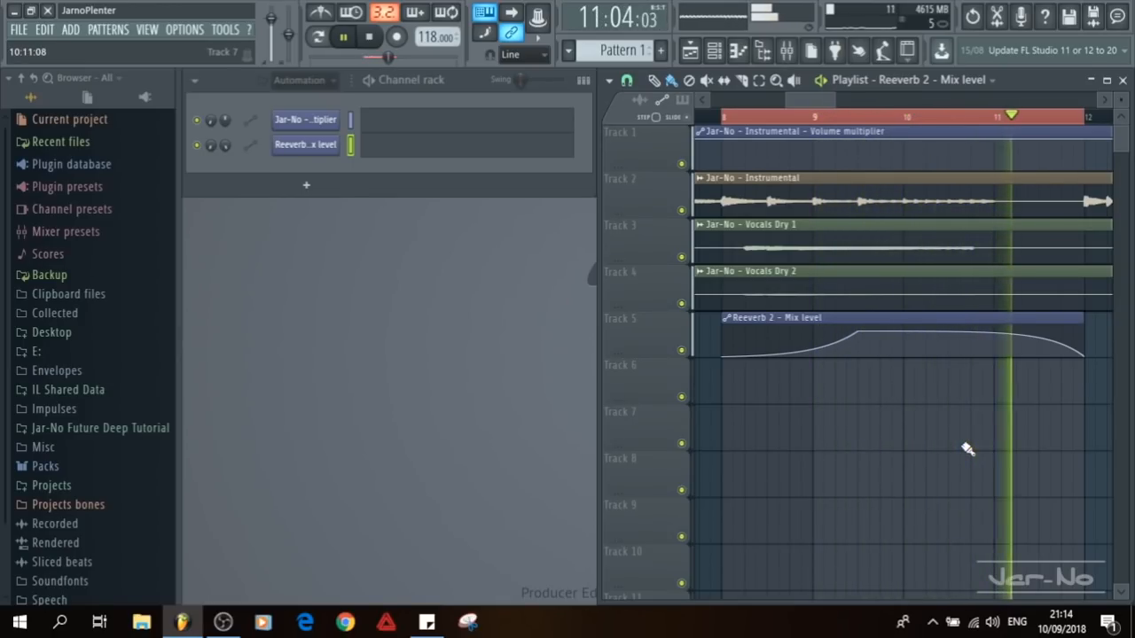
{"action": "key", "text": "space"}
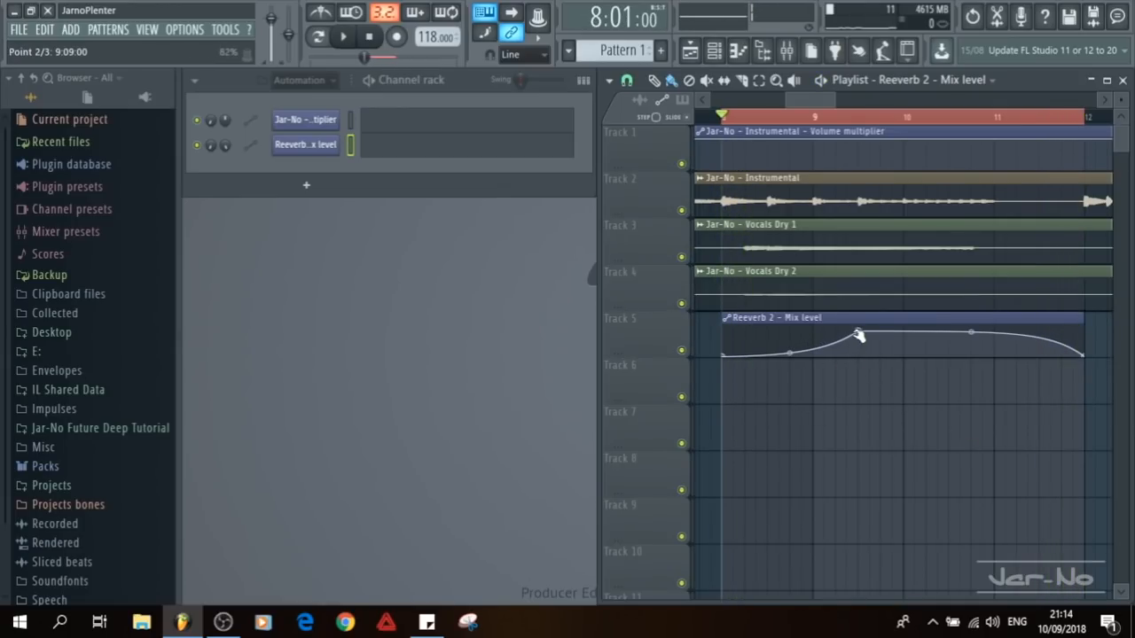
Step: Lower the automation's middle point slightly, reduce the first segment's tension to 8%, and listen to the selected bars
{"action": "left_click_drag", "start_coordinate": [860, 333], "coordinate": [863, 340]}
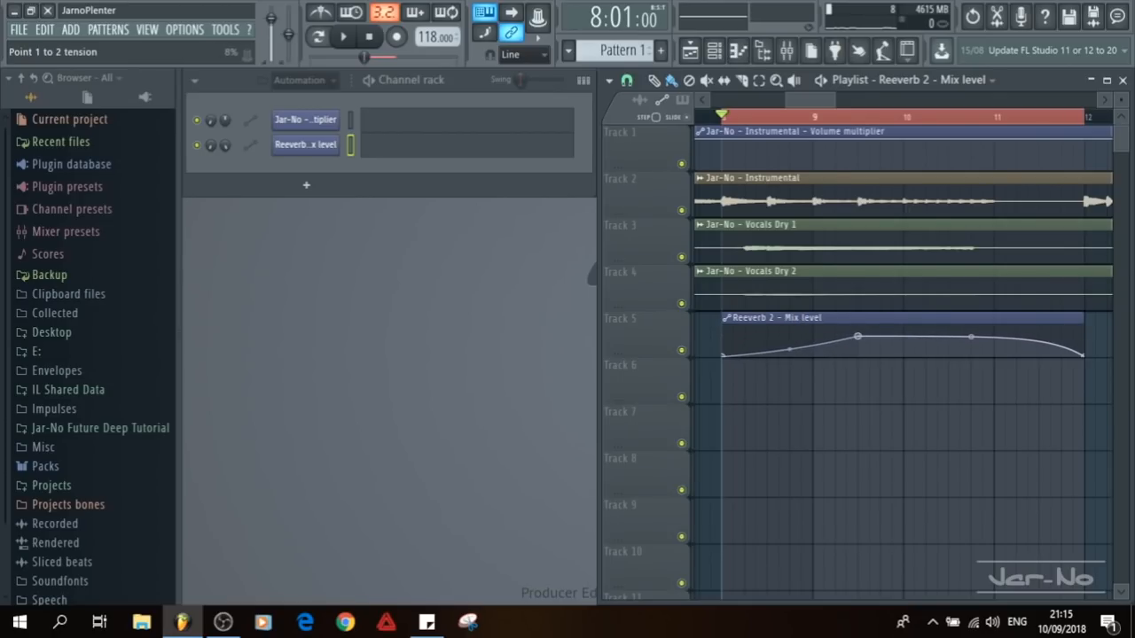
{"action": "key", "text": "space"}
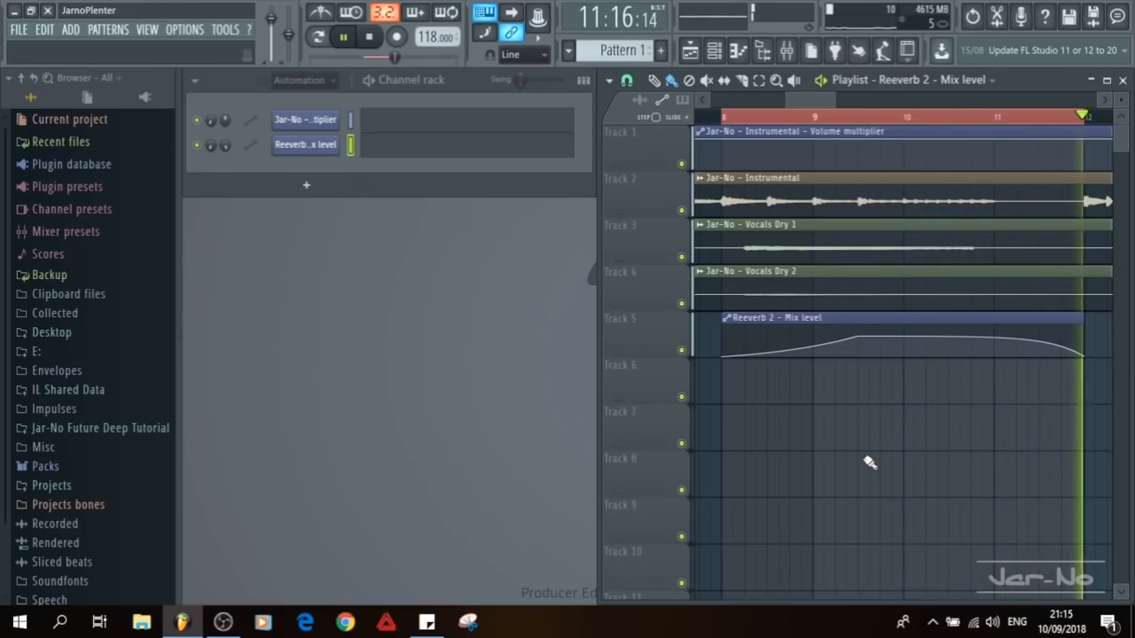
{"action": "key", "text": "space"}
Step: Load another Fruity Reeverb 2 into effect slot 7 of the vocals track on mixer insert 11
{"action": "left_click", "coordinate": [787, 52]}
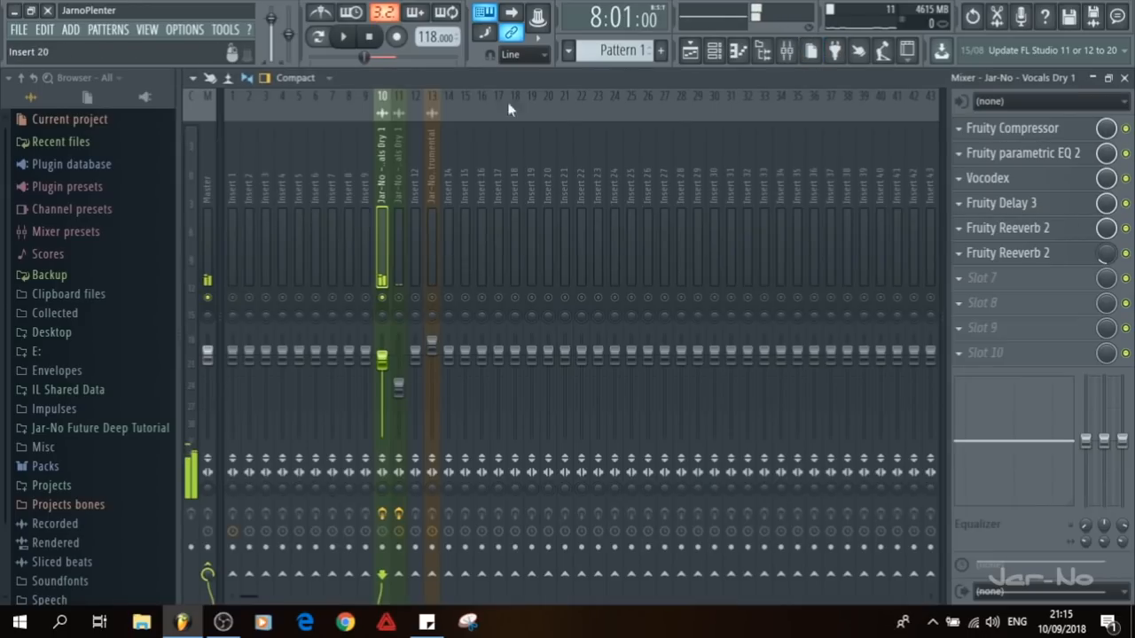
{"action": "left_click", "coordinate": [1009, 286]}
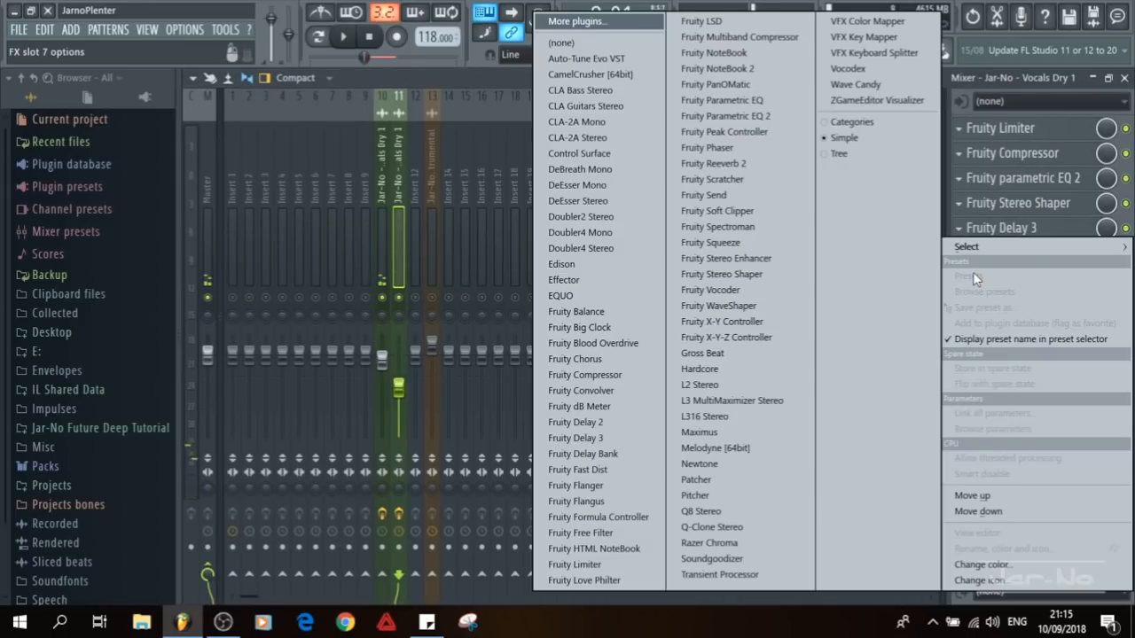
{"action": "left_click", "coordinate": [732, 169]}
Step: Set the new reverb's low cut to about 400 Hz, bass to about 51% and wet level to about 105%, and lower its dry level
{"action": "left_click_drag", "start_coordinate": [483, 355], "coordinate": [483, 351]}
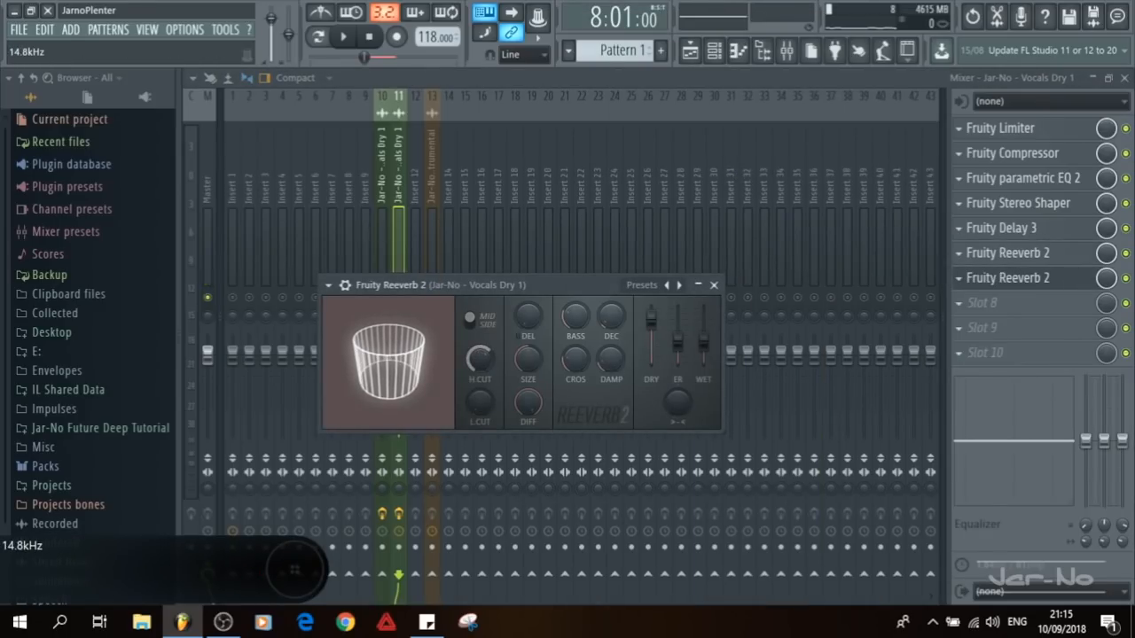
{"action": "left_click_drag", "start_coordinate": [609, 359], "coordinate": [609, 359]}
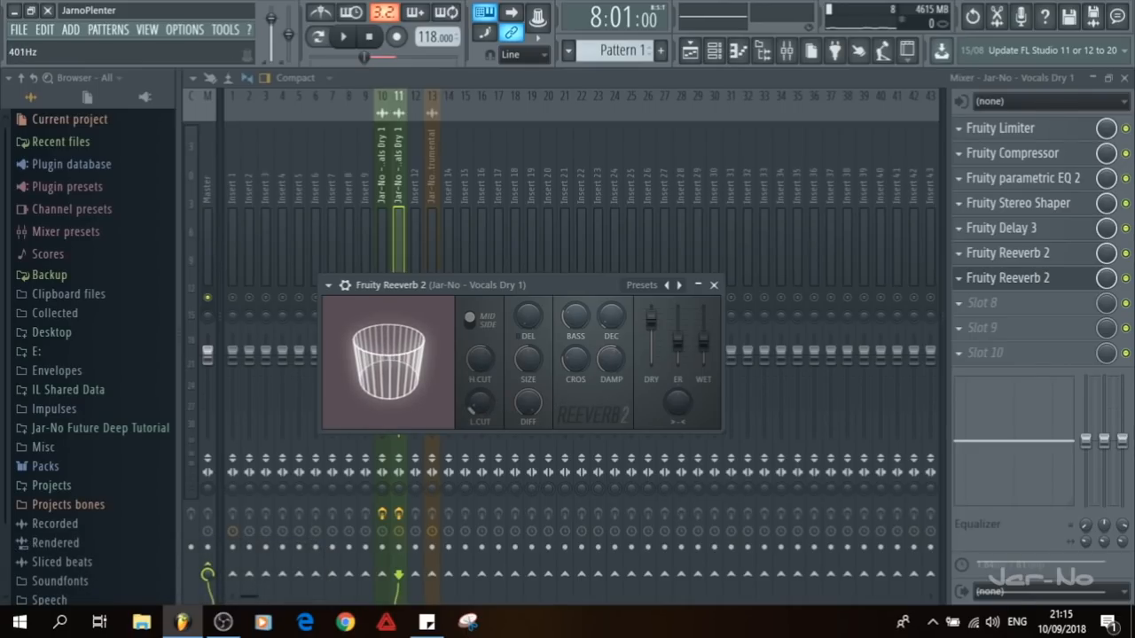
{"action": "left_click_drag", "start_coordinate": [480, 403], "coordinate": [480, 401]}
{"action": "left_click_drag", "start_coordinate": [575, 315], "coordinate": [574, 321]}
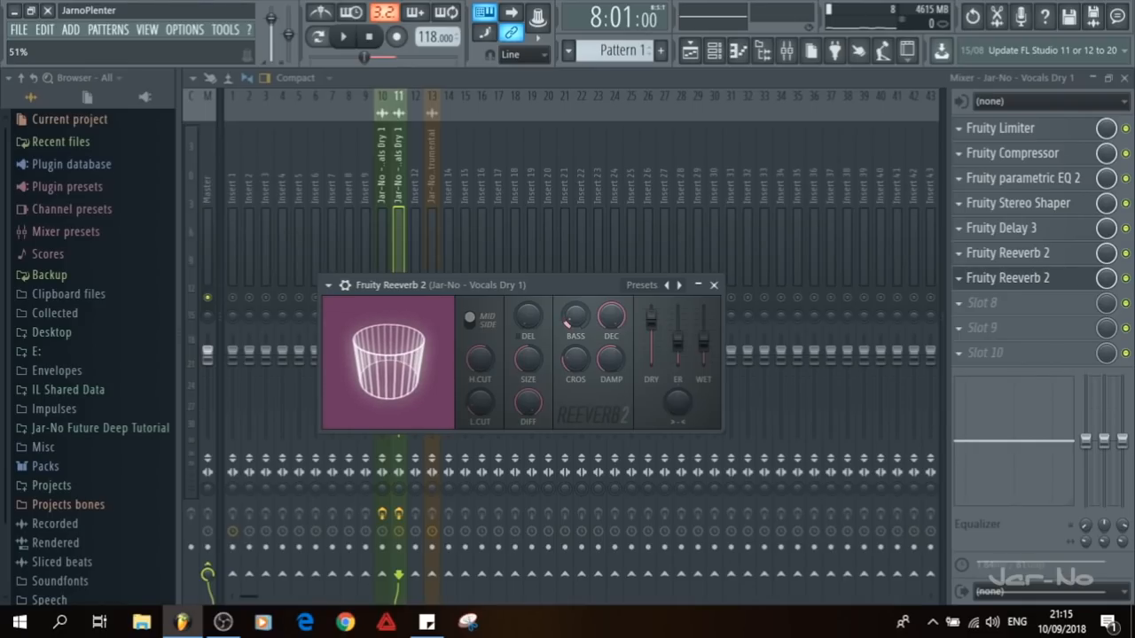
{"action": "left_click_drag", "start_coordinate": [704, 339], "coordinate": [703, 317]}
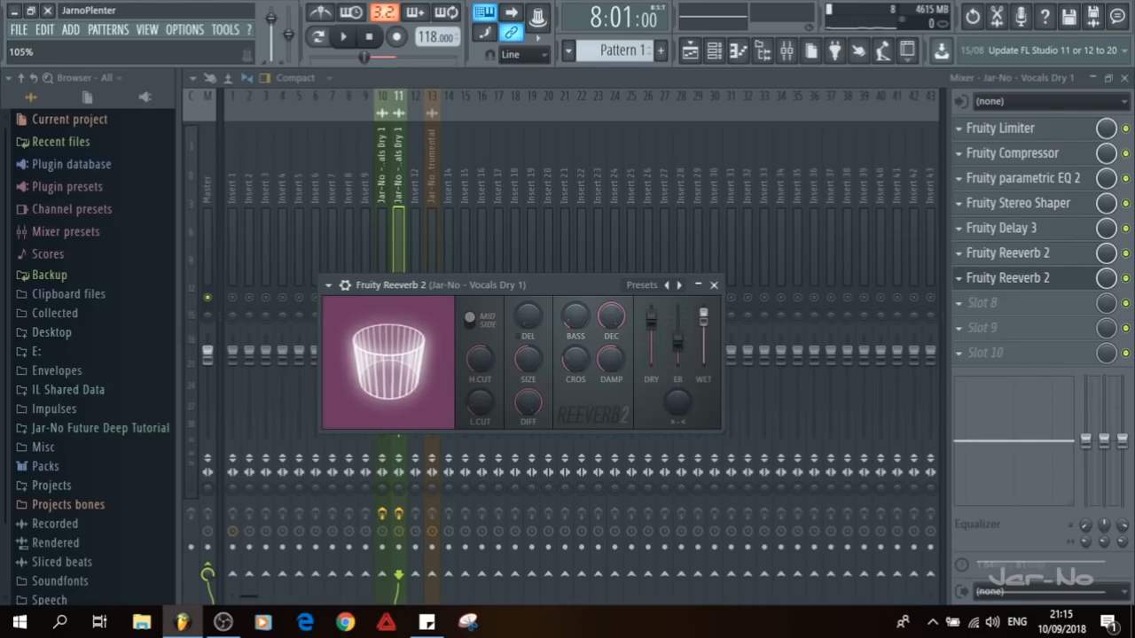
{"action": "left_click_drag", "start_coordinate": [650, 316], "coordinate": [650, 362]}
{"action": "left_click", "coordinate": [714, 286]}
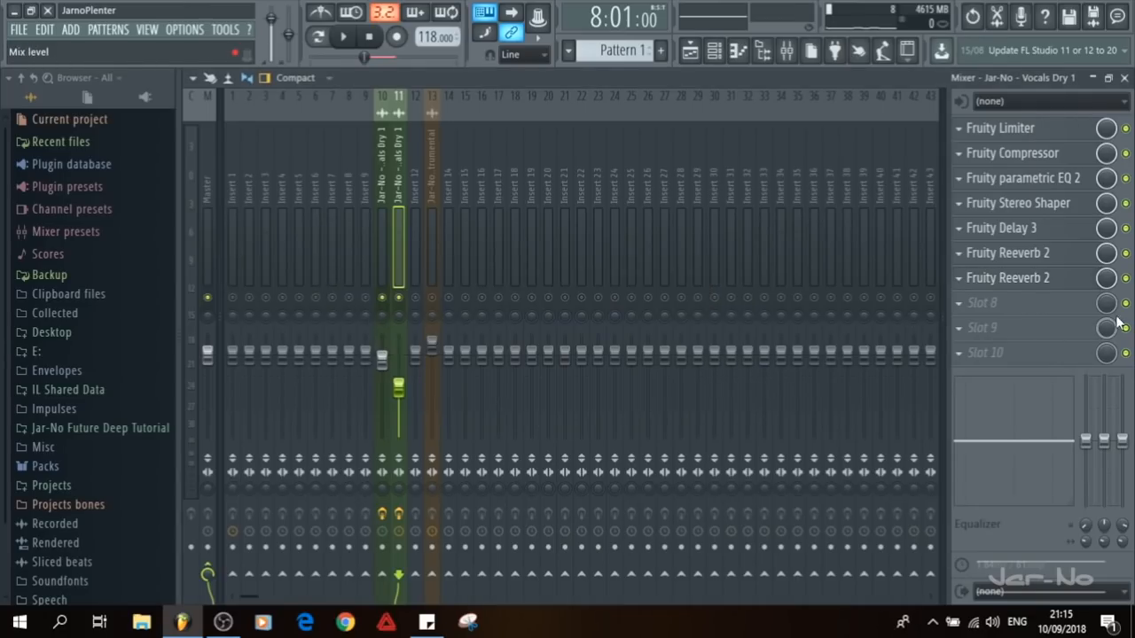
Step: Link the slot 7 reverb's mix level to the existing Reeverb 2 - Mix level automation clip as its internal controller
{"action": "right_click", "coordinate": [1112, 280]}
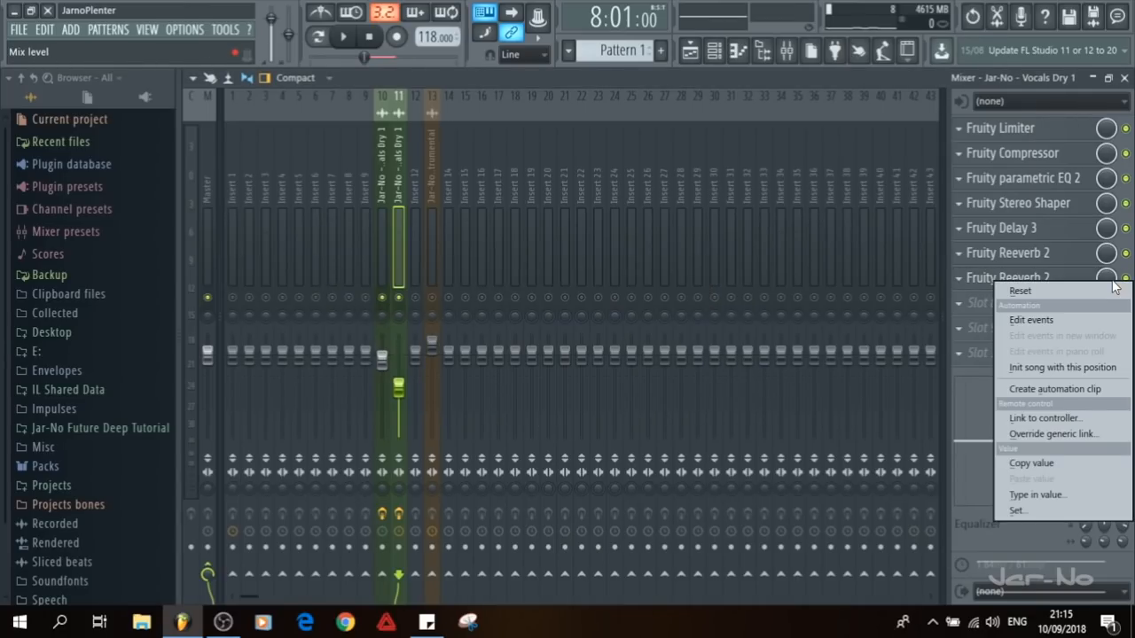
{"action": "left_click", "coordinate": [1063, 417]}
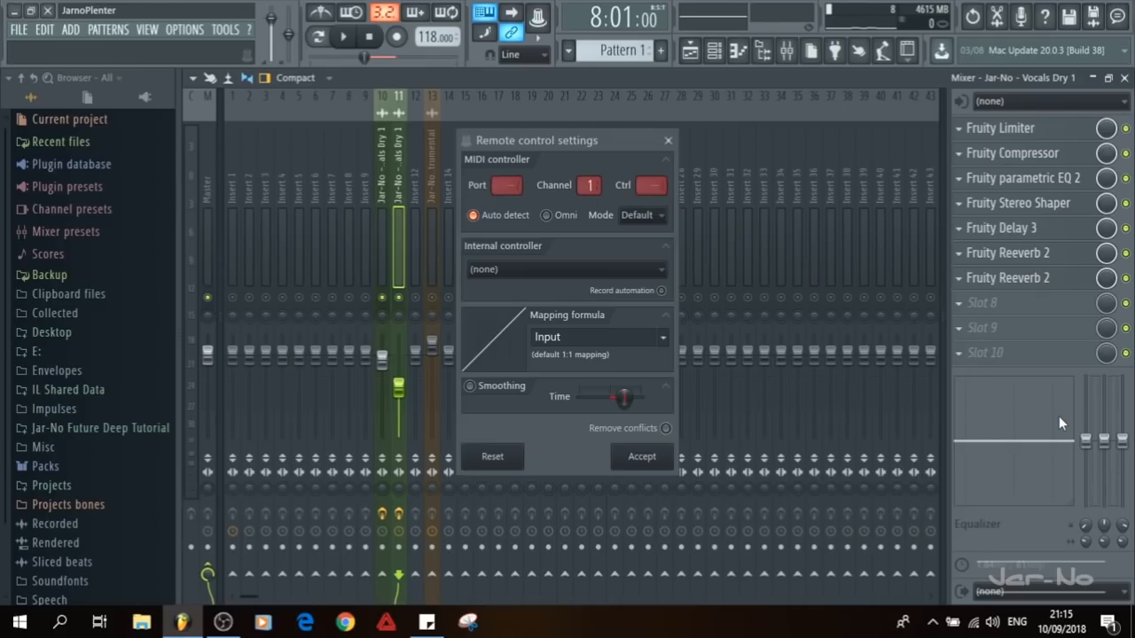
{"action": "left_click", "coordinate": [525, 269]}
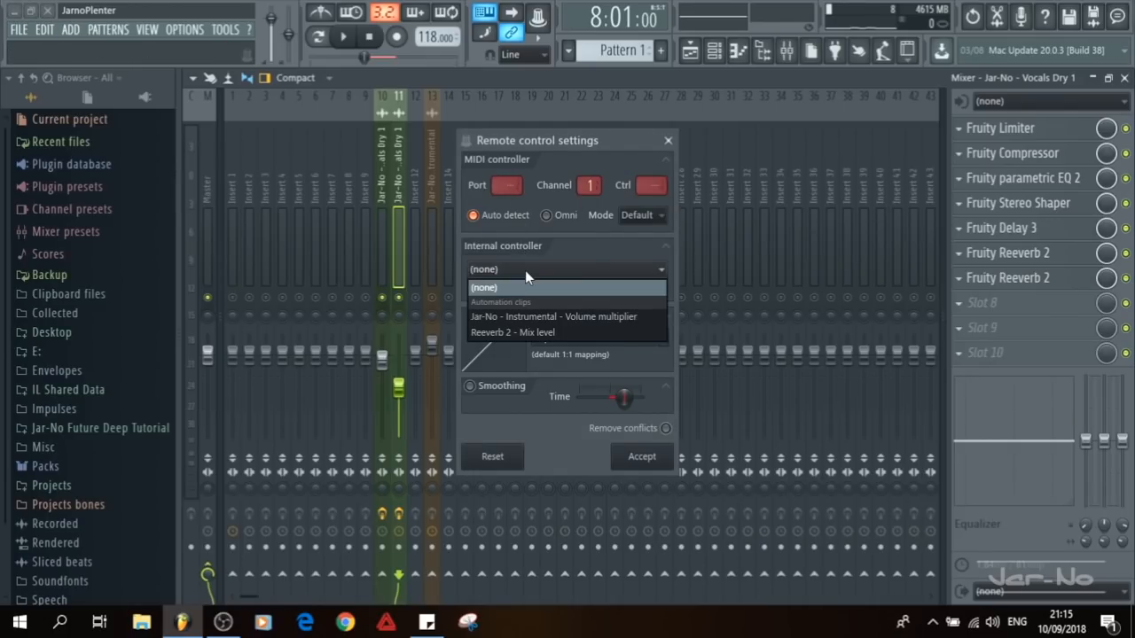
{"action": "left_click", "coordinate": [521, 333]}
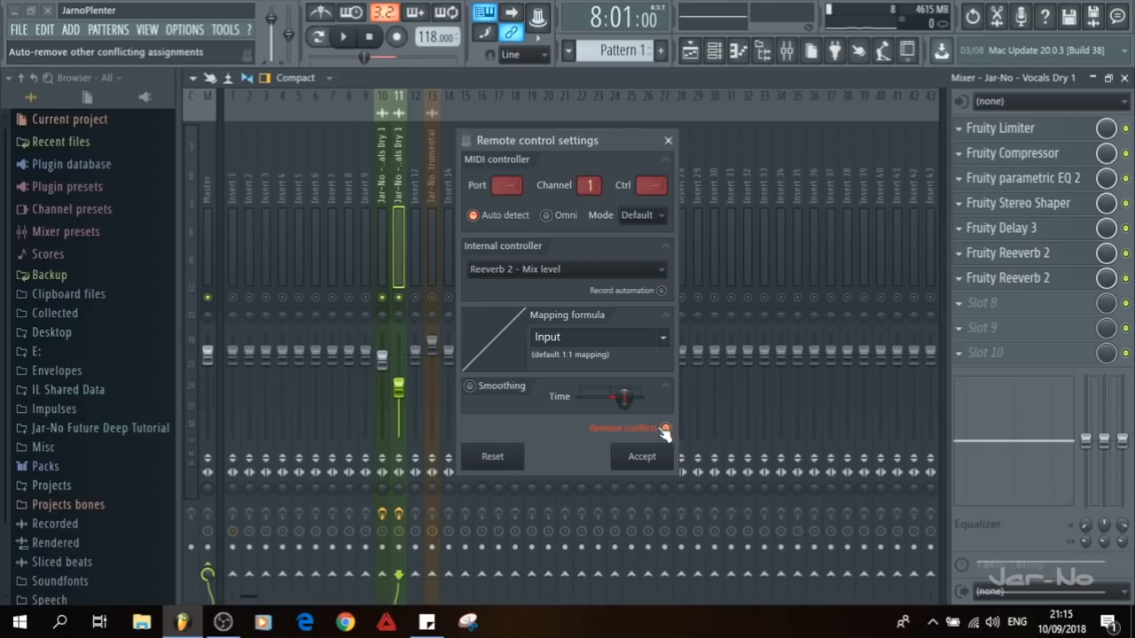
{"action": "left_click", "coordinate": [645, 459]}
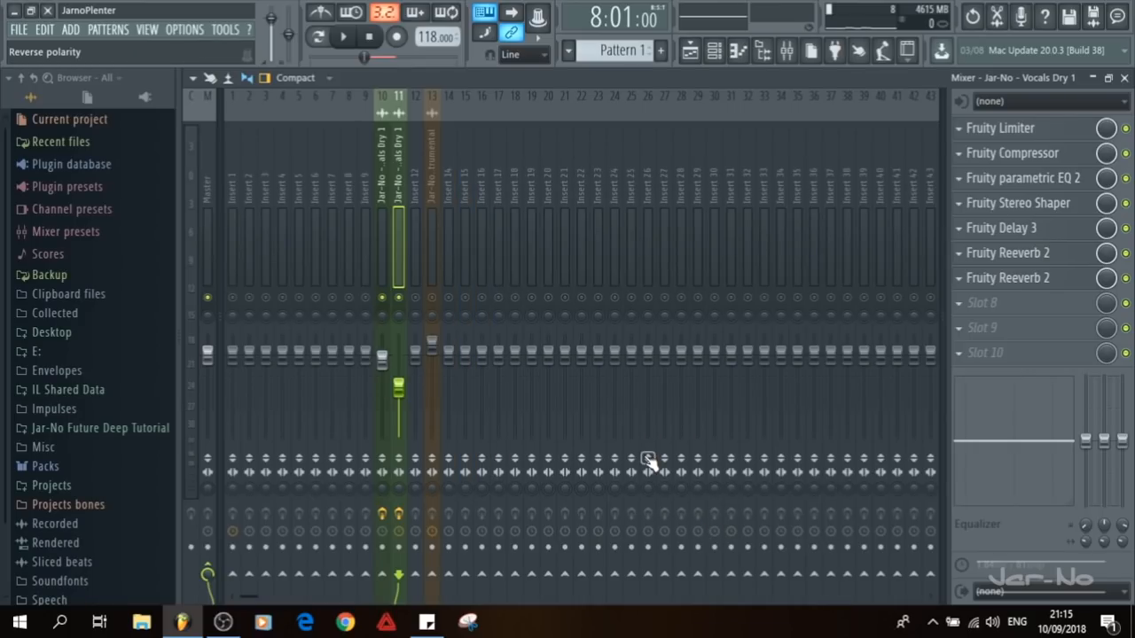
Step: Listen to bars 8 to 12 with both vocal reverbs following the mix level automation
{"action": "left_click", "coordinate": [1125, 79]}
{"action": "key", "text": "space"}
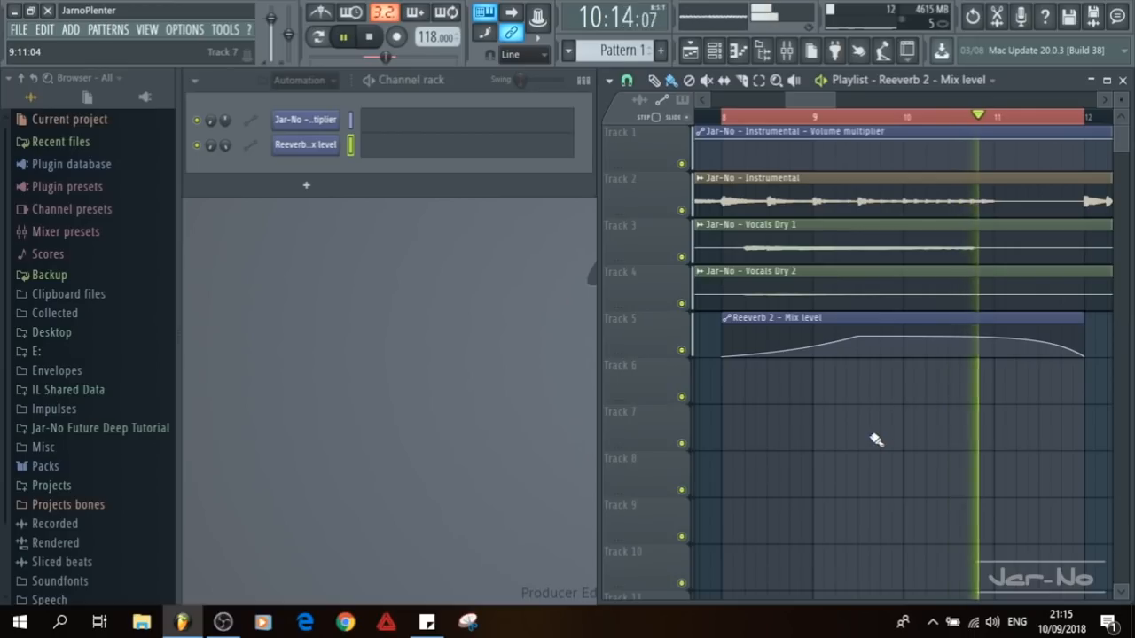
{"action": "key", "text": "space"}
Step: Clear the playback range selection in the playlist, keeping the playhead at bar 8
{"action": "scroll", "coordinate": [796, 124], "scroll_direction": "down", "scroll_amount": 5}
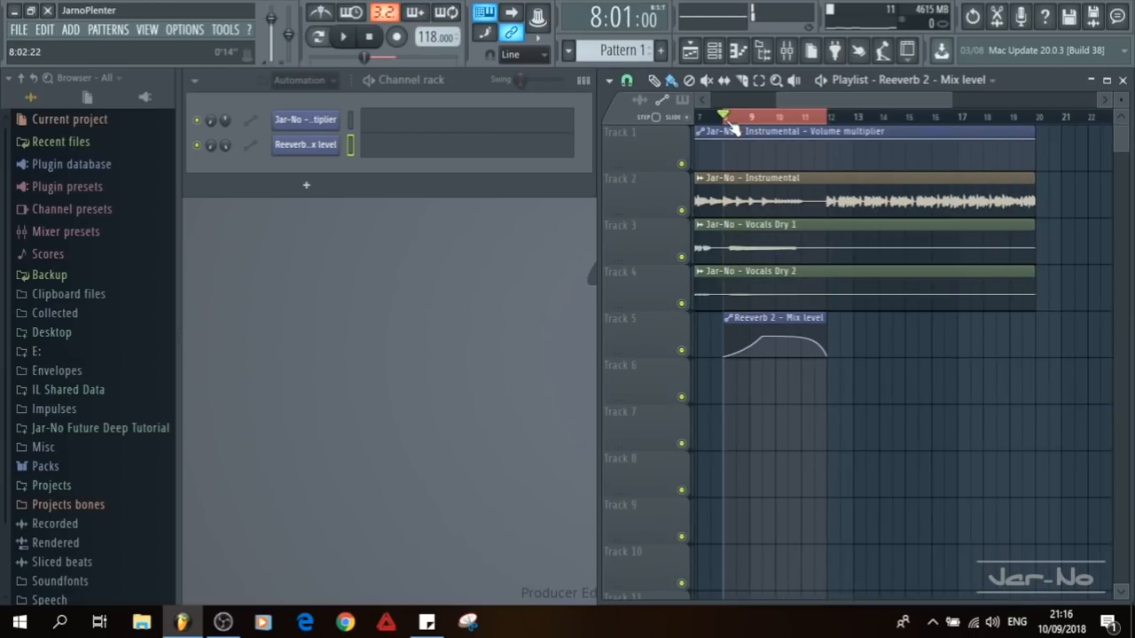
{"action": "left_click", "coordinate": [788, 121]}
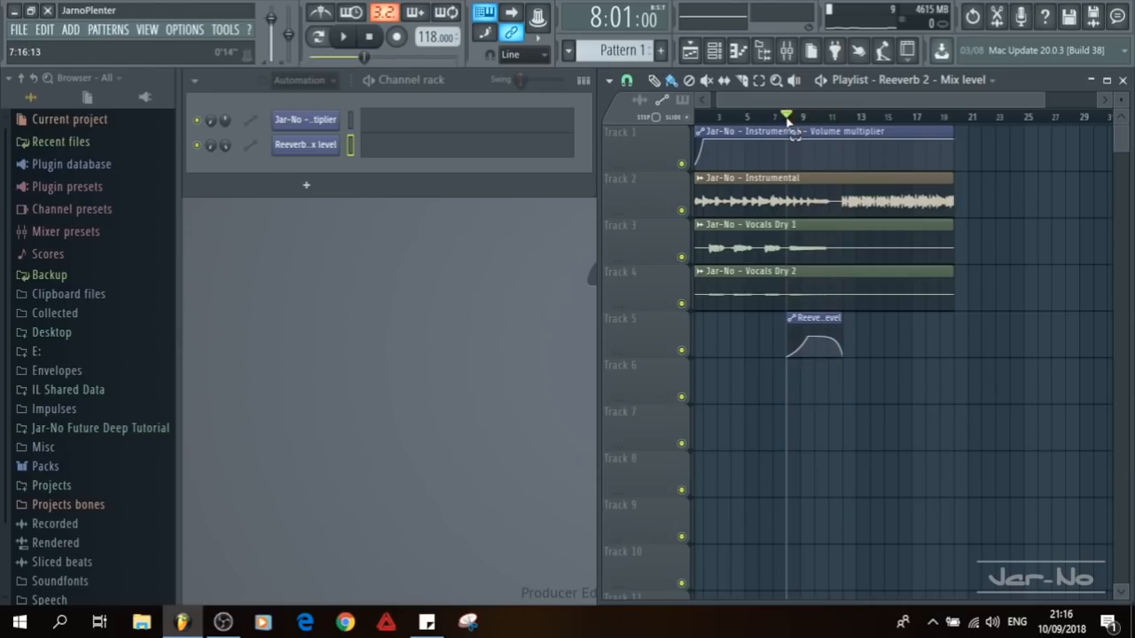
Step: Unsolo the vocal mixer tracks and listen to the full mix from bar 8 into the drop
{"action": "left_click", "coordinate": [787, 52]}
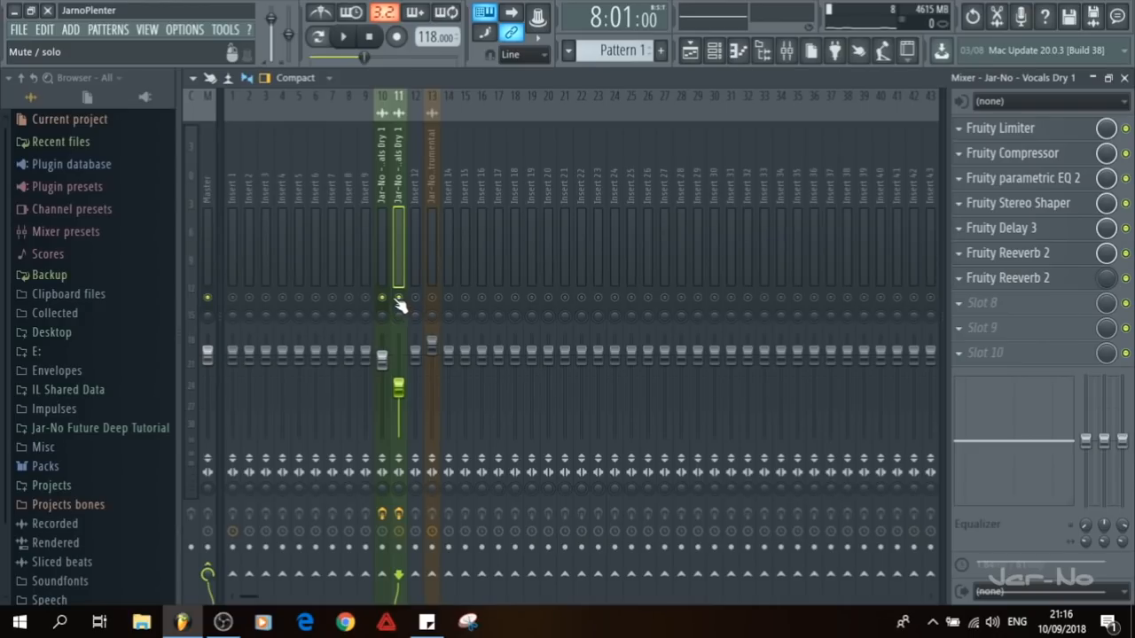
{"action": "key", "text": "space"}
{"action": "key", "text": "F9"}
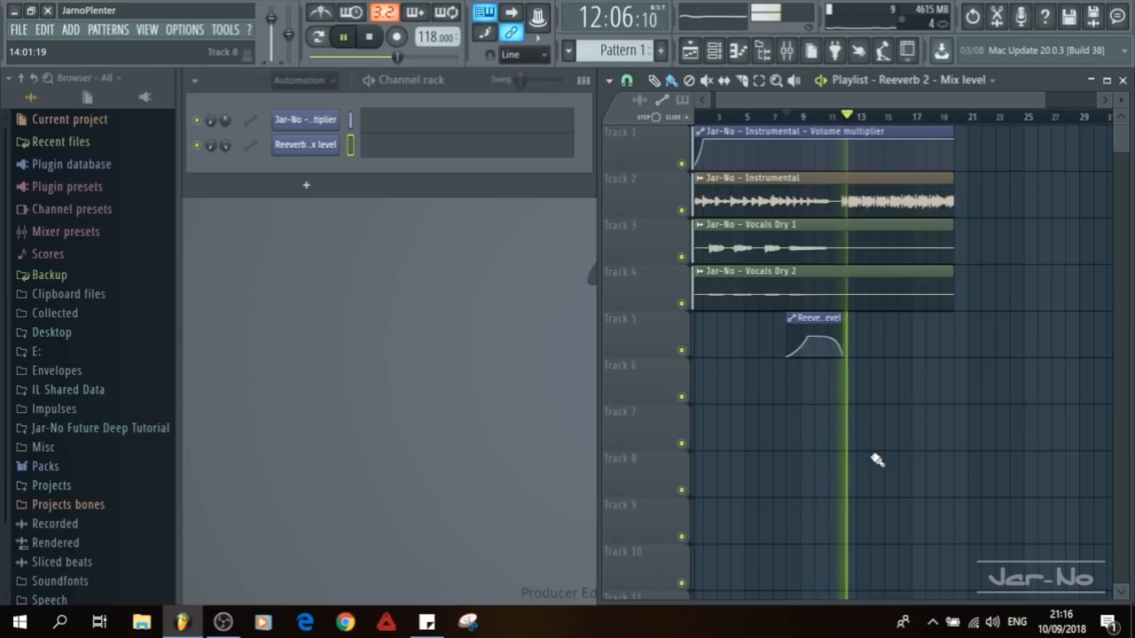
{"action": "scroll", "coordinate": [832, 122], "scroll_direction": "up", "scroll_amount": 5}
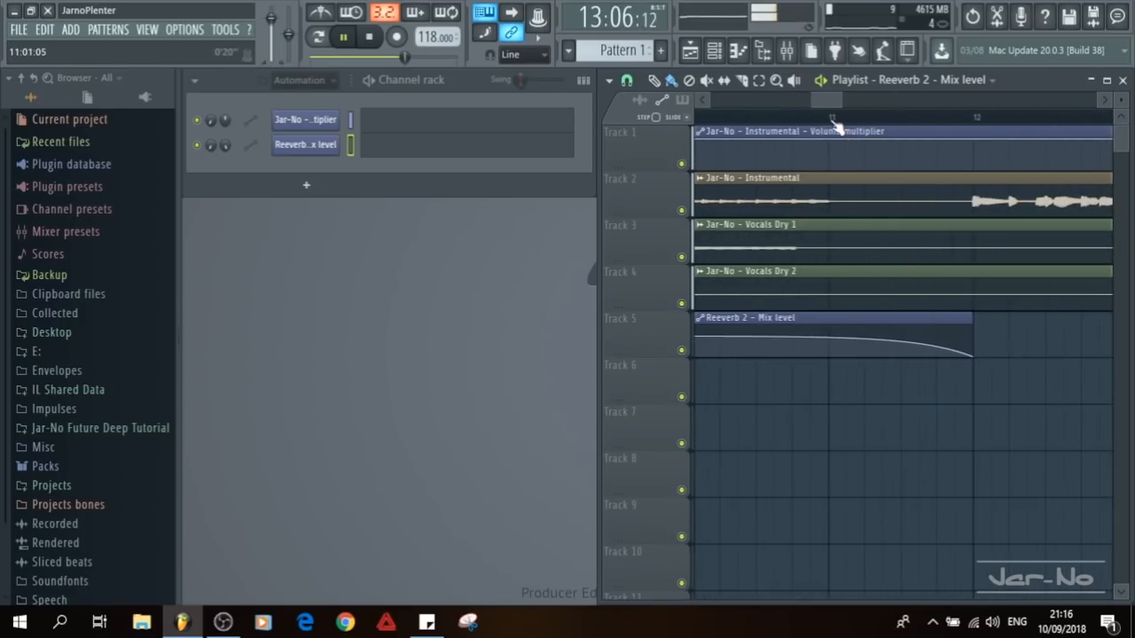
{"action": "key", "text": "space"}
Step: Extend the Reeverb 2 - Mix level automation clip about a quarter bar past bar 12 and set its falling curve's tension to 33%
{"action": "left_click_drag", "start_coordinate": [975, 360], "coordinate": [1011, 385]}
{"action": "left_click_drag", "start_coordinate": [810, 337], "coordinate": [810, 338]}
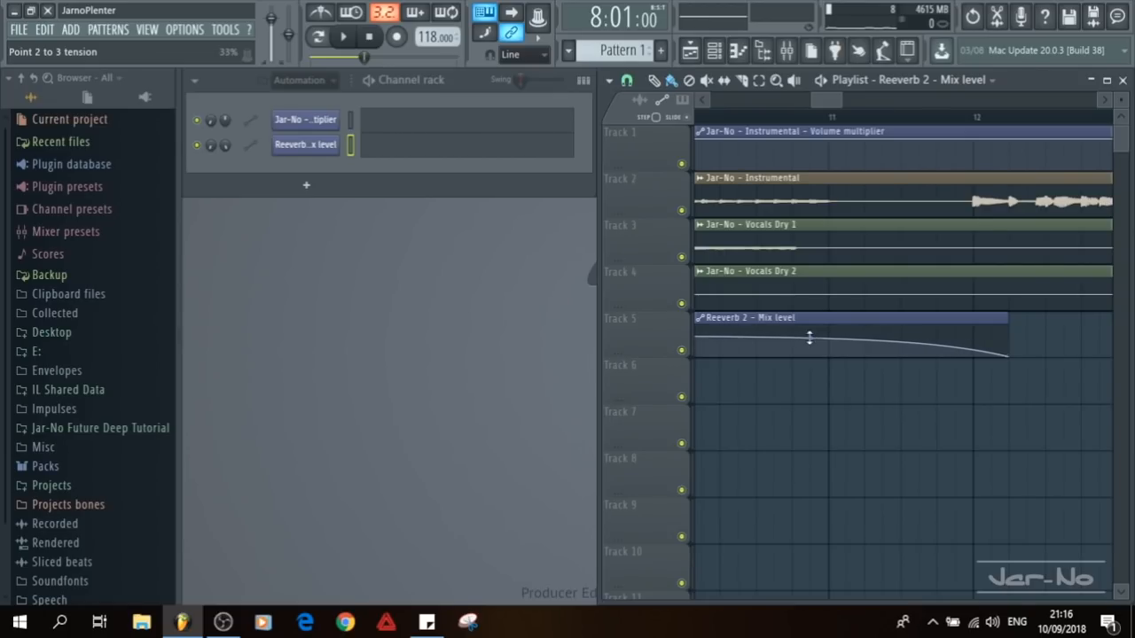
{"action": "scroll", "coordinate": [1008, 124], "scroll_direction": "down", "scroll_amount": 5}
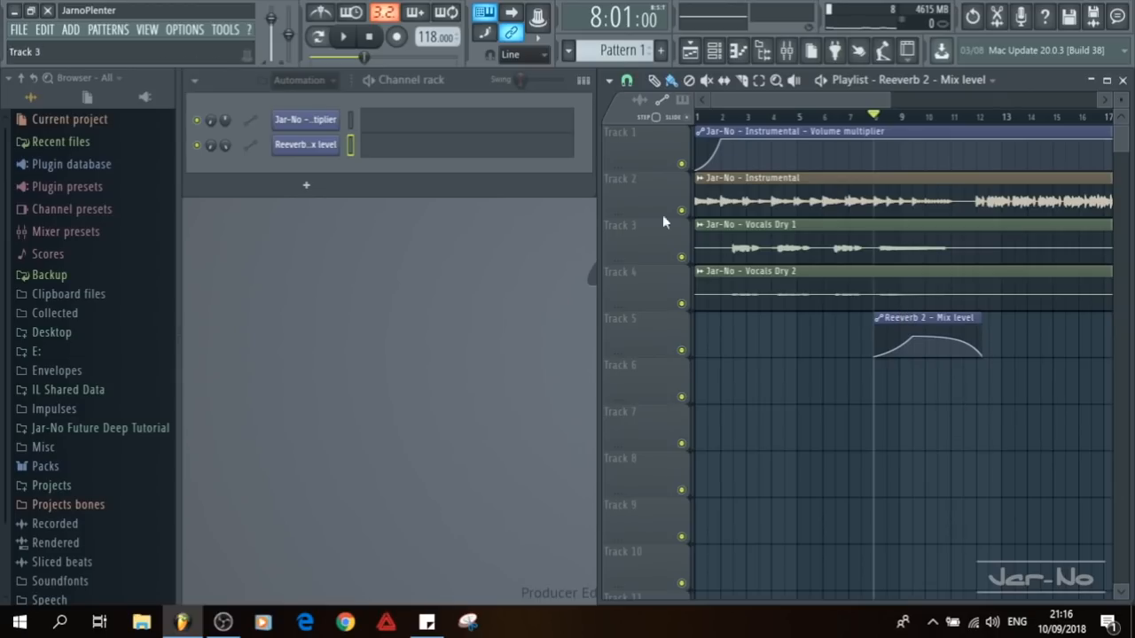
Step: Find Jar-No - Vocal Chop Dry in the Desktop's Tutorials folder and place it on Track 6 starting at bar 1
{"action": "scroll", "coordinate": [119, 284], "scroll_direction": "down", "scroll_amount": 1}
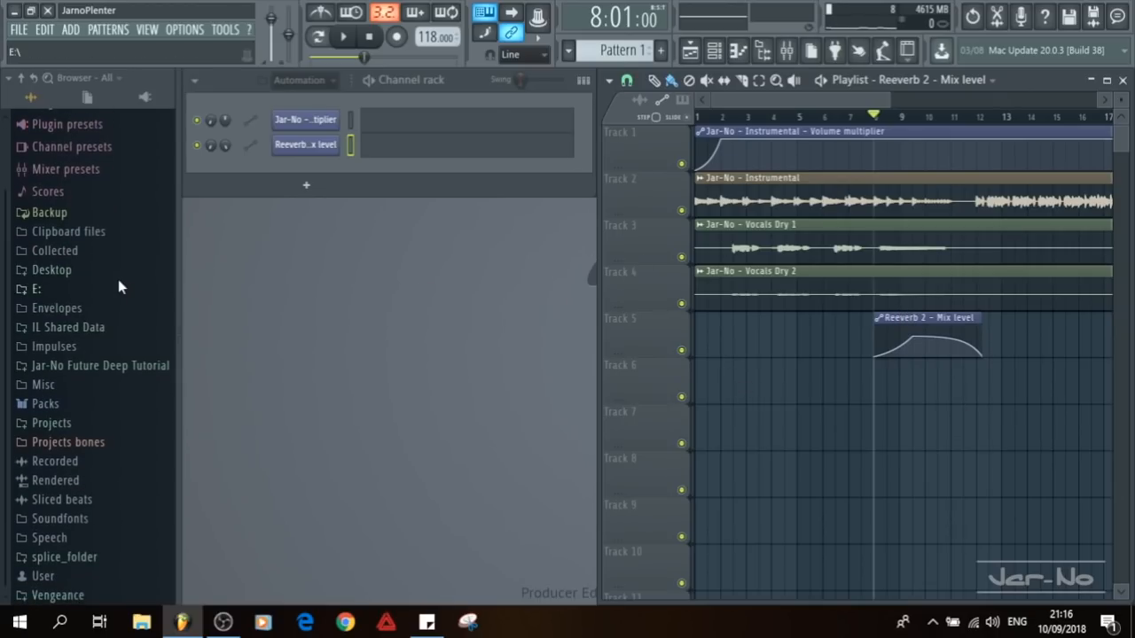
{"action": "left_click", "coordinate": [40, 272]}
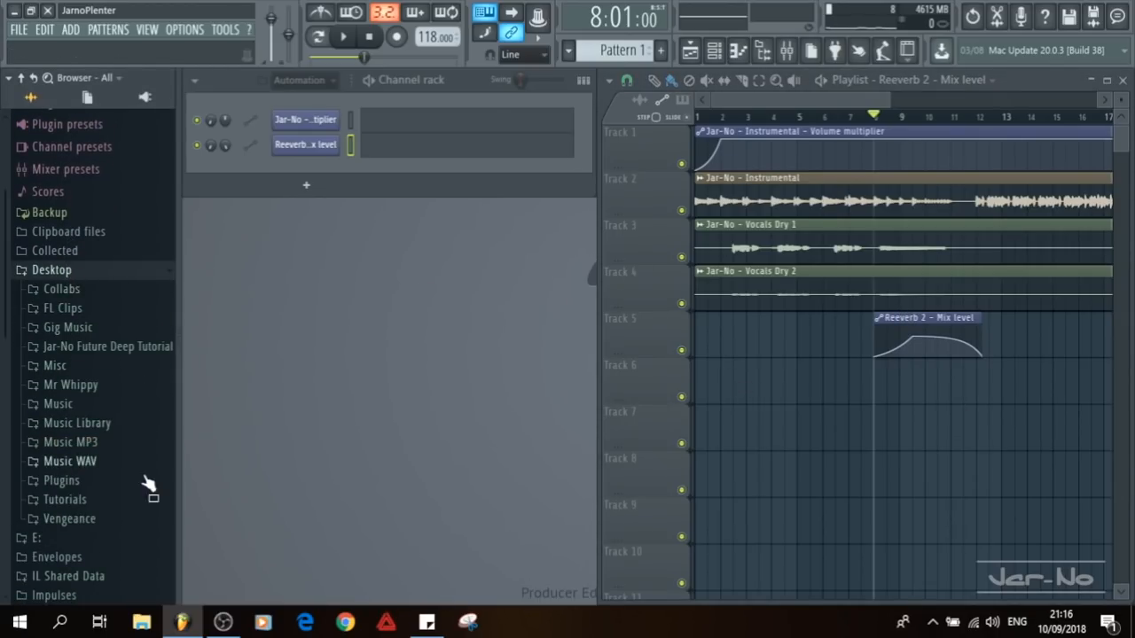
{"action": "left_click", "coordinate": [133, 501]}
{"action": "left_click", "coordinate": [133, 521]}
{"action": "left_click_drag", "start_coordinate": [124, 556], "coordinate": [685, 554]}
{"action": "left_click_drag", "start_coordinate": [753, 402], "coordinate": [748, 392]}
{"action": "left_click_drag", "start_coordinate": [837, 401], "coordinate": [774, 390]}
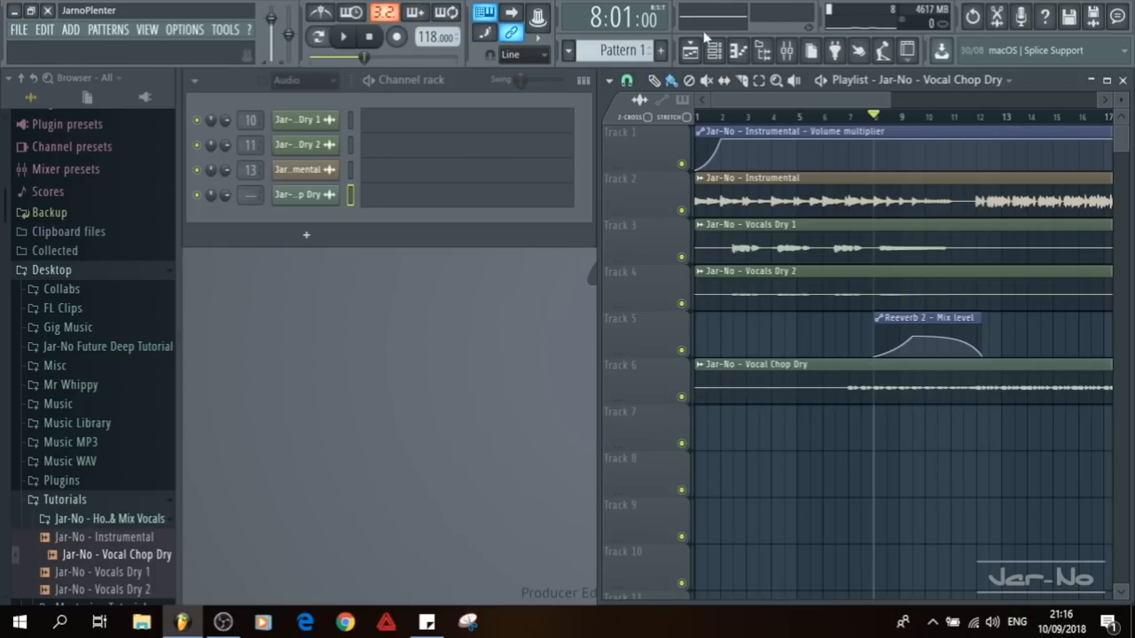
Step: Route the Vocal Chop Dry channel to mixer insert 15
{"action": "left_click", "coordinate": [786, 51]}
{"action": "left_click", "coordinate": [465, 217]}
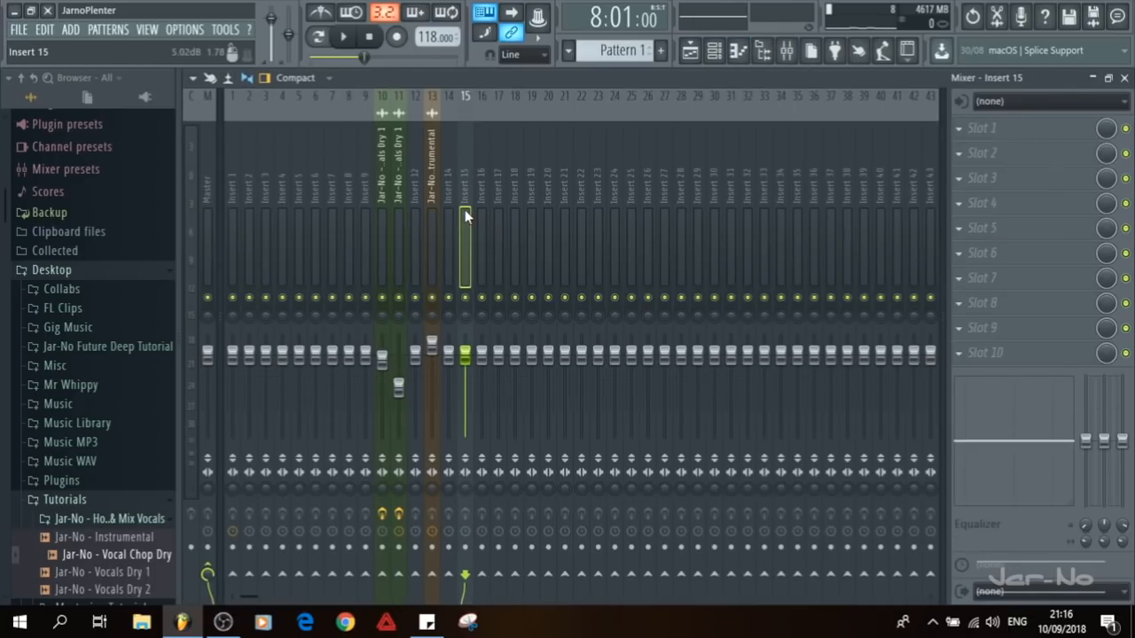
{"action": "key", "text": "ctrl+l"}
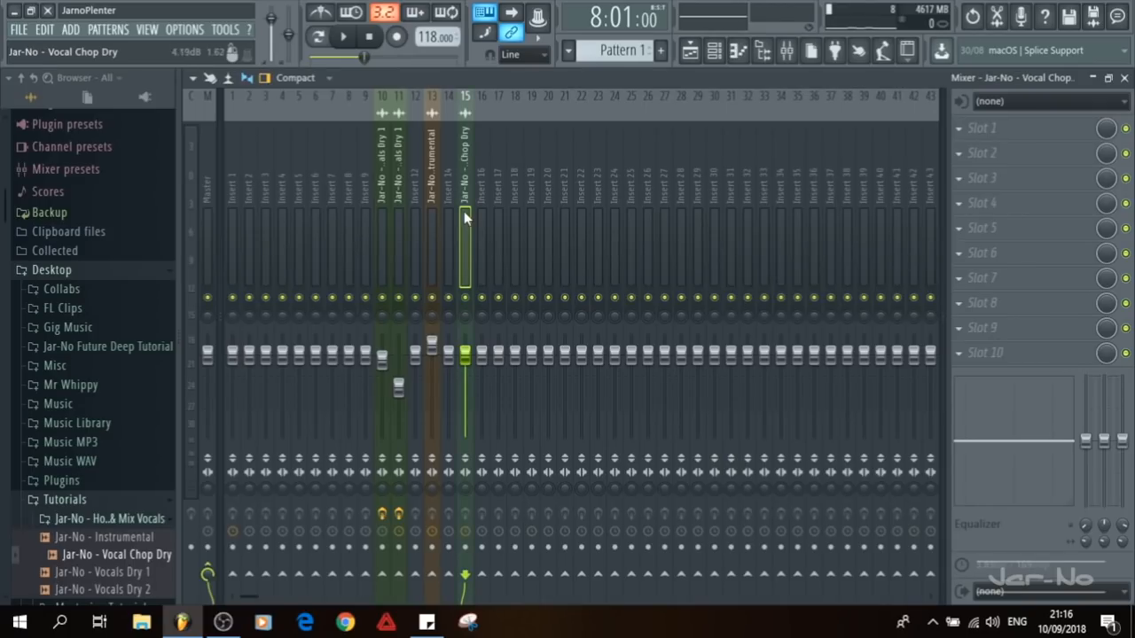
Step: Listen to the vocal chop with the mix from bar 8 and from the drop at bar 12
{"action": "key", "text": "space"}
{"action": "key", "text": "F9"}
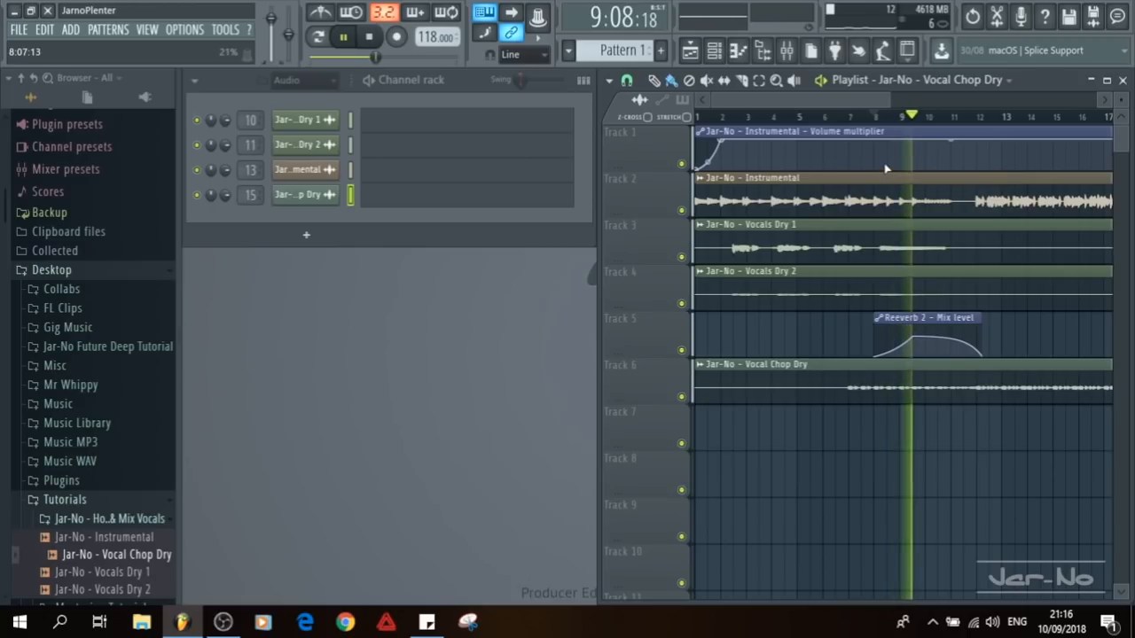
{"action": "key", "text": "space"}
{"action": "left_click", "coordinate": [977, 117]}
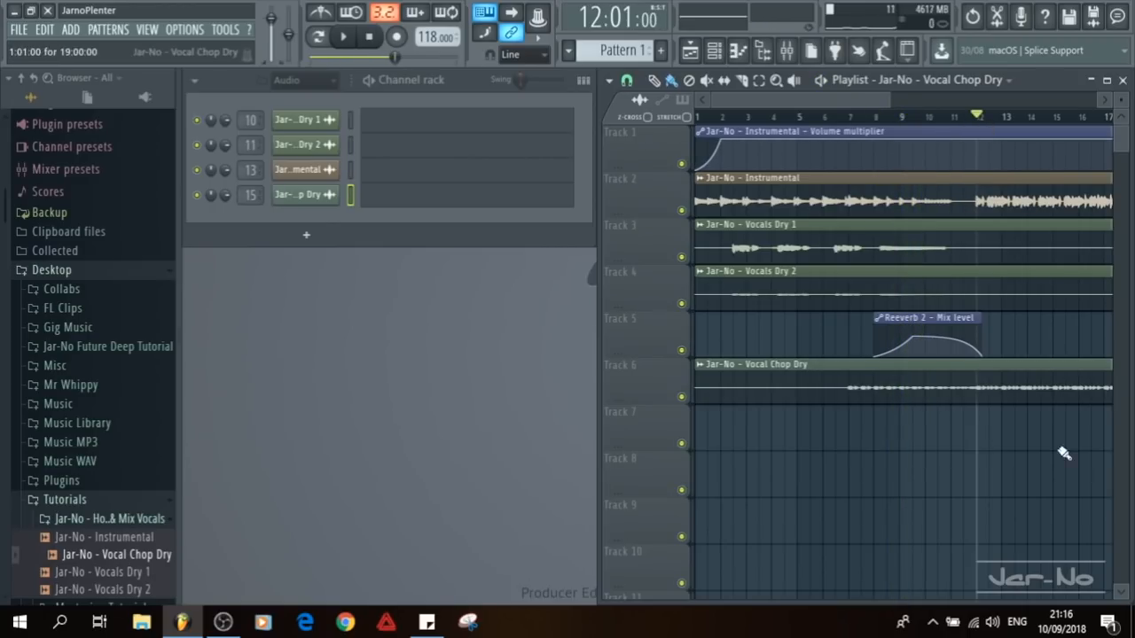
{"action": "left_click_drag", "start_coordinate": [1032, 464], "coordinate": [1000, 463]}
{"action": "key", "text": "space"}
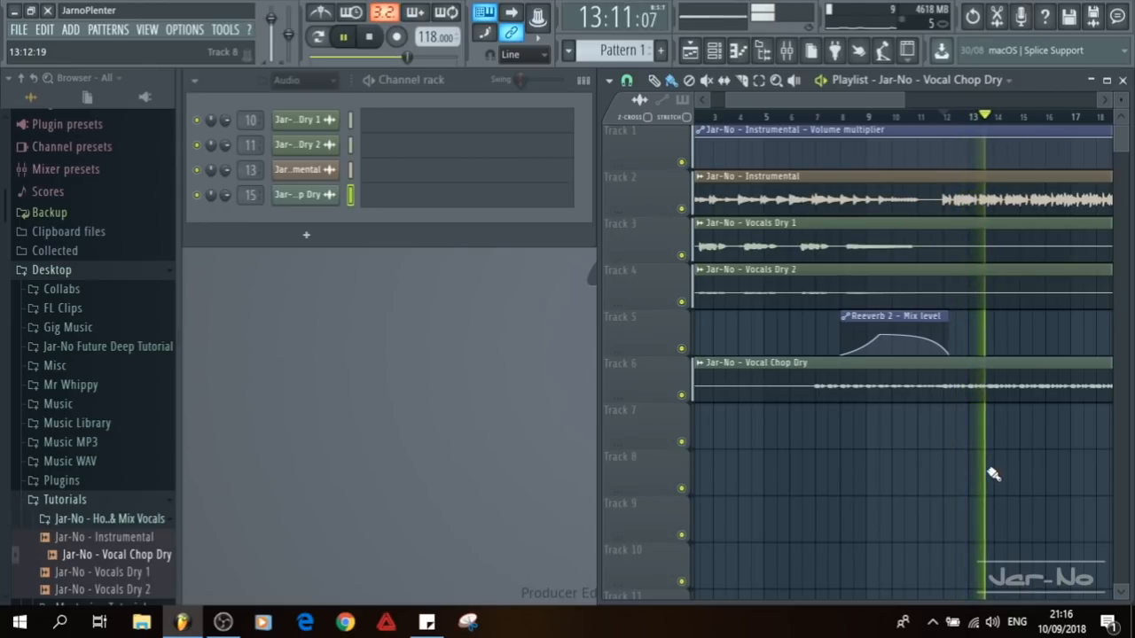
{"action": "key", "text": "space"}
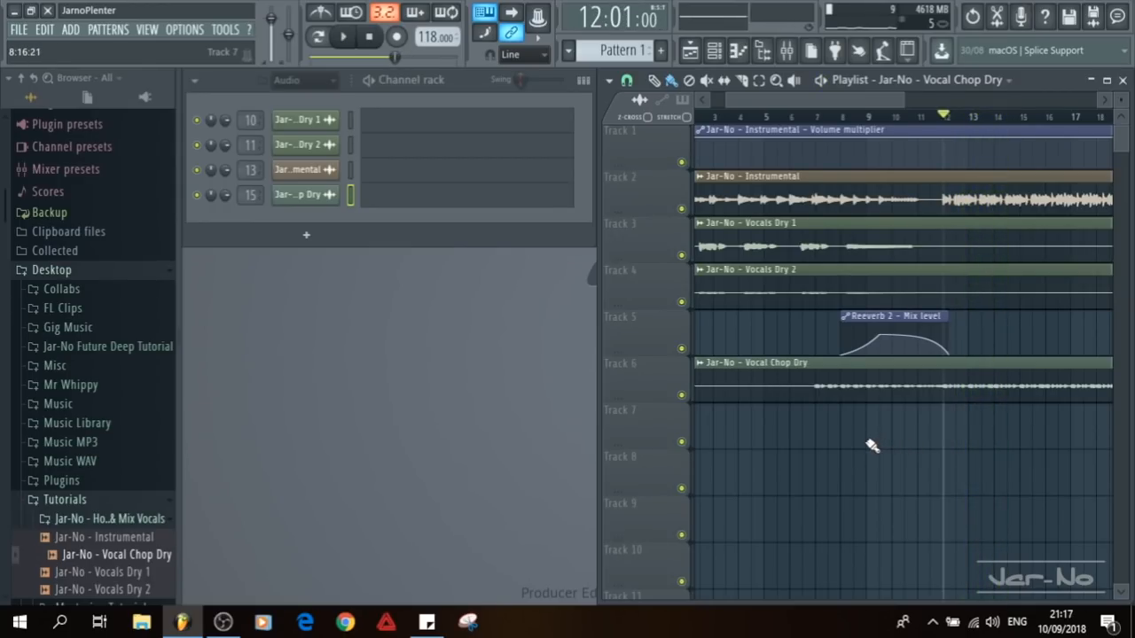
Step: Set the playlist's playback range to bars 7 to 12 and clear the clip selection
{"action": "scroll", "coordinate": [817, 122], "scroll_direction": "up", "scroll_amount": 4}
{"action": "left_click", "coordinate": [815, 116]}
{"action": "scroll", "coordinate": [822, 119], "scroll_direction": "down", "scroll_amount": 3}
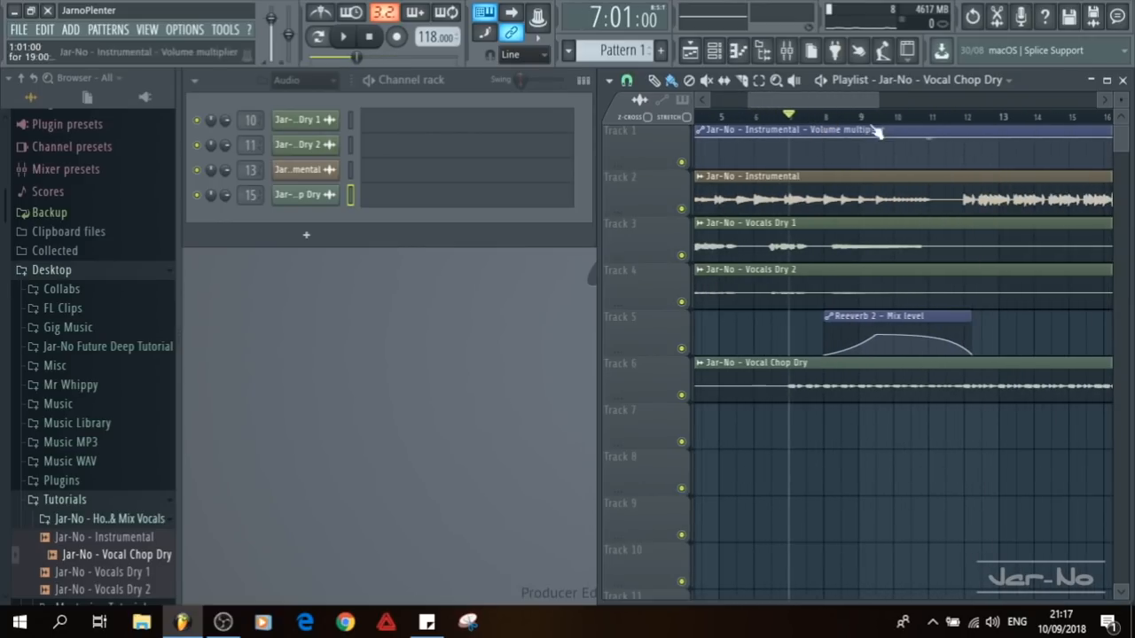
{"action": "scroll", "coordinate": [944, 124], "scroll_direction": "up", "scroll_amount": 3}
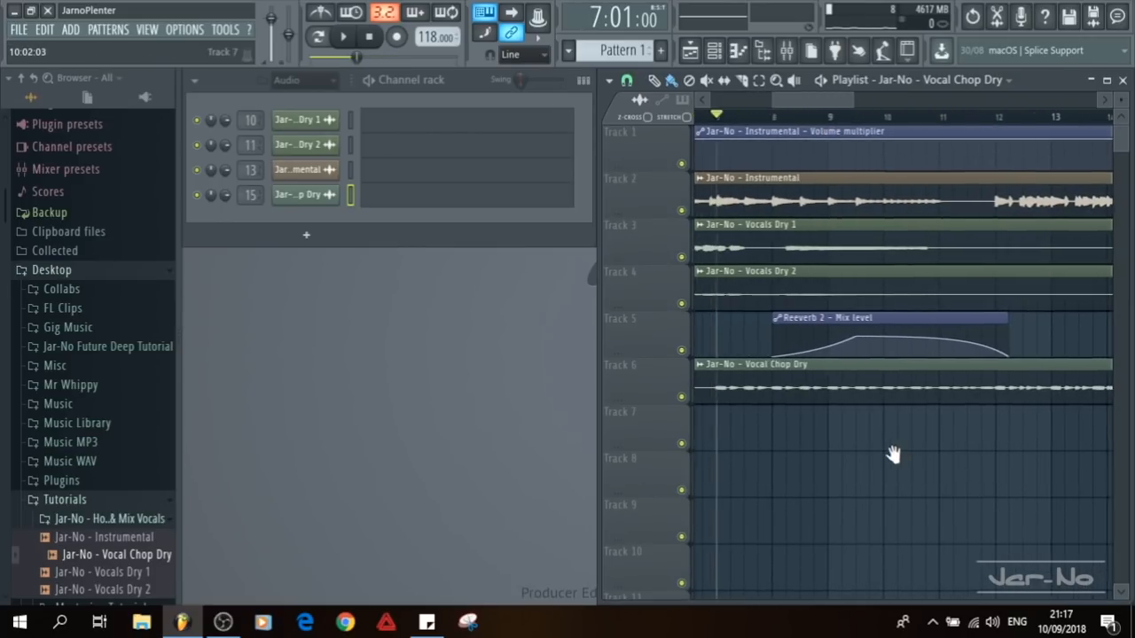
{"action": "left_click_drag", "start_coordinate": [727, 120], "coordinate": [1009, 197]}
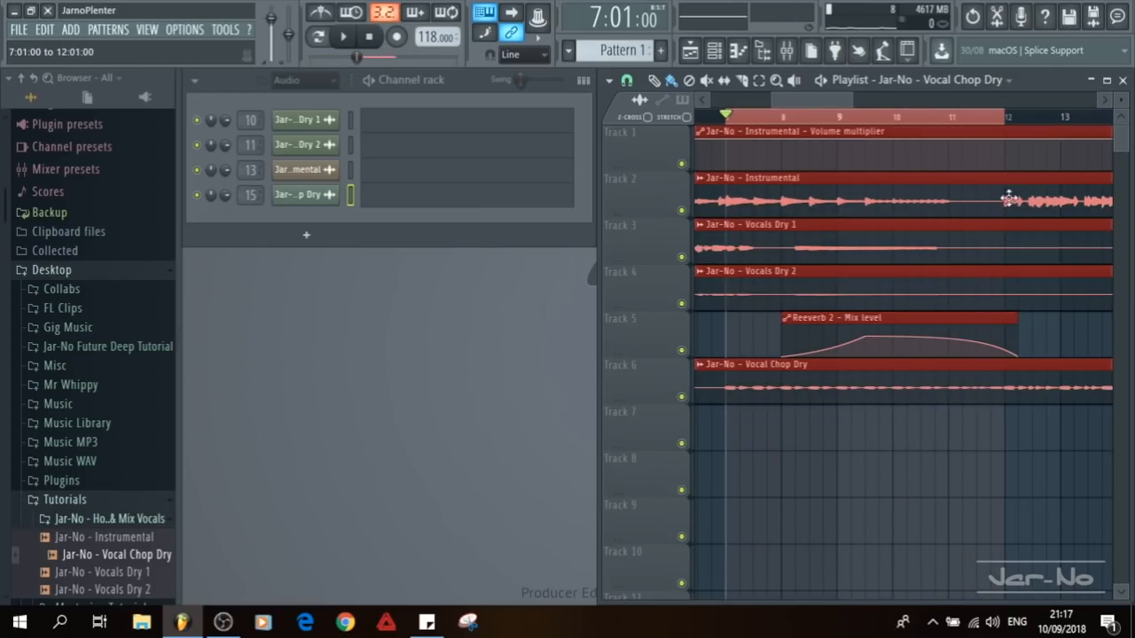
{"action": "left_click", "coordinate": [997, 559]}
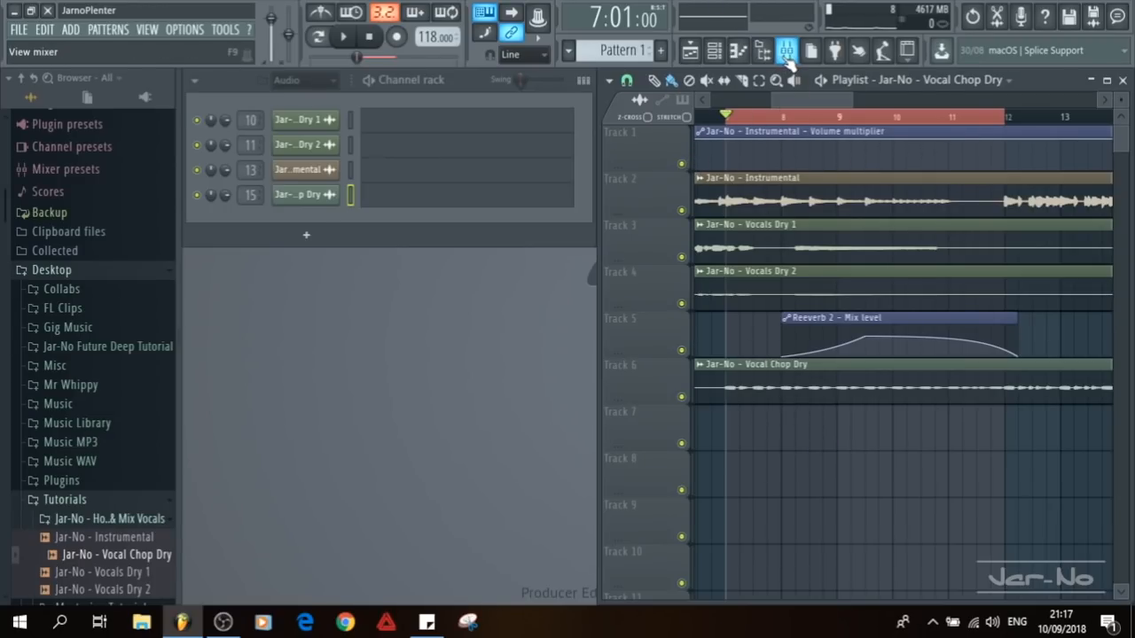
Step: Solo the vocal chop's mixer track and load the Jarno Vocal 1 mixer track state onto it
{"action": "left_click", "coordinate": [787, 53]}
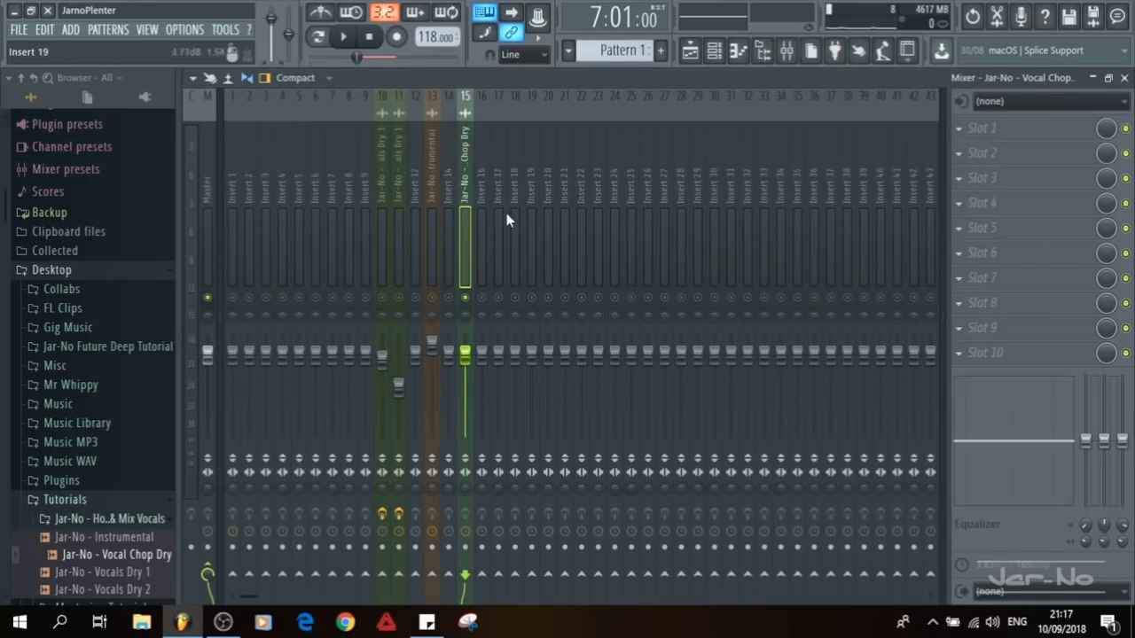
{"action": "right_click", "coordinate": [467, 225]}
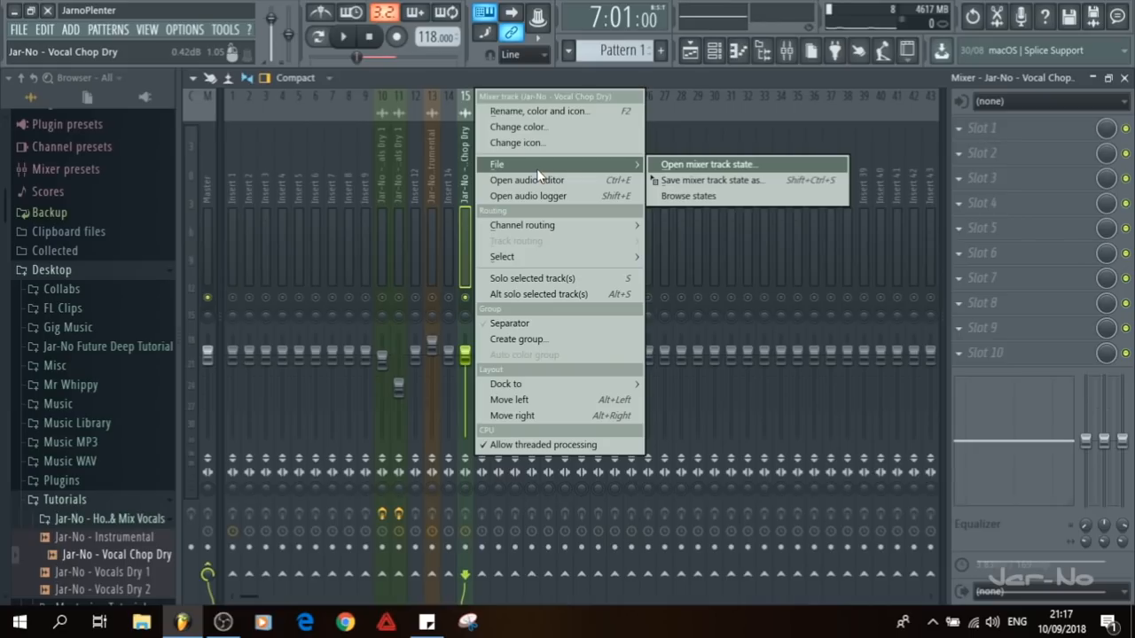
{"action": "left_click", "coordinate": [538, 170]}
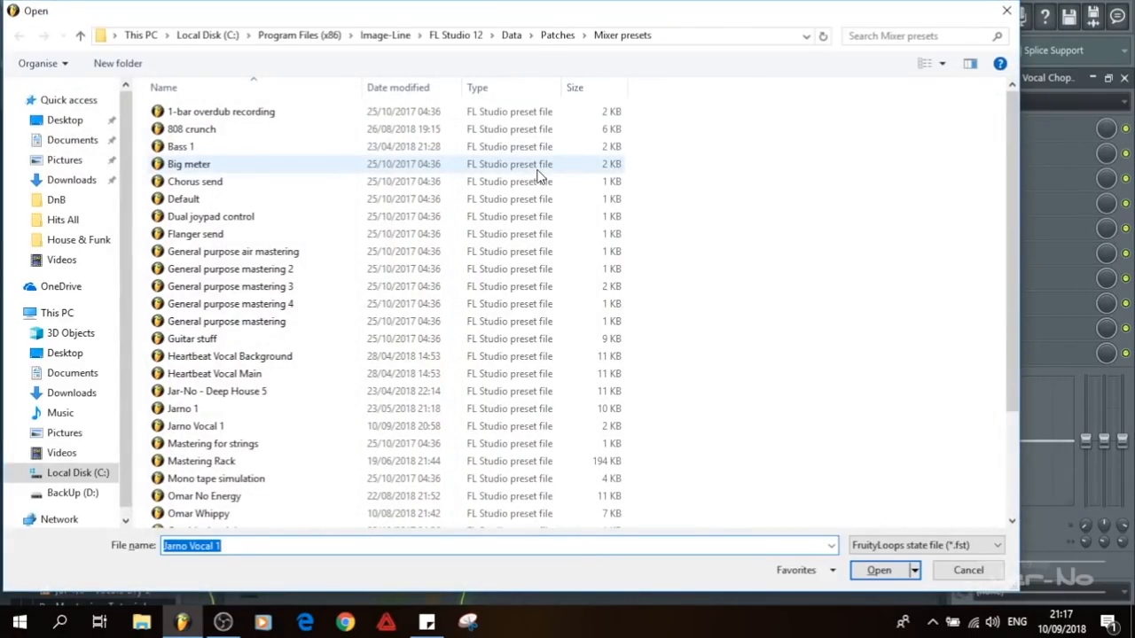
{"action": "key", "text": "Return"}
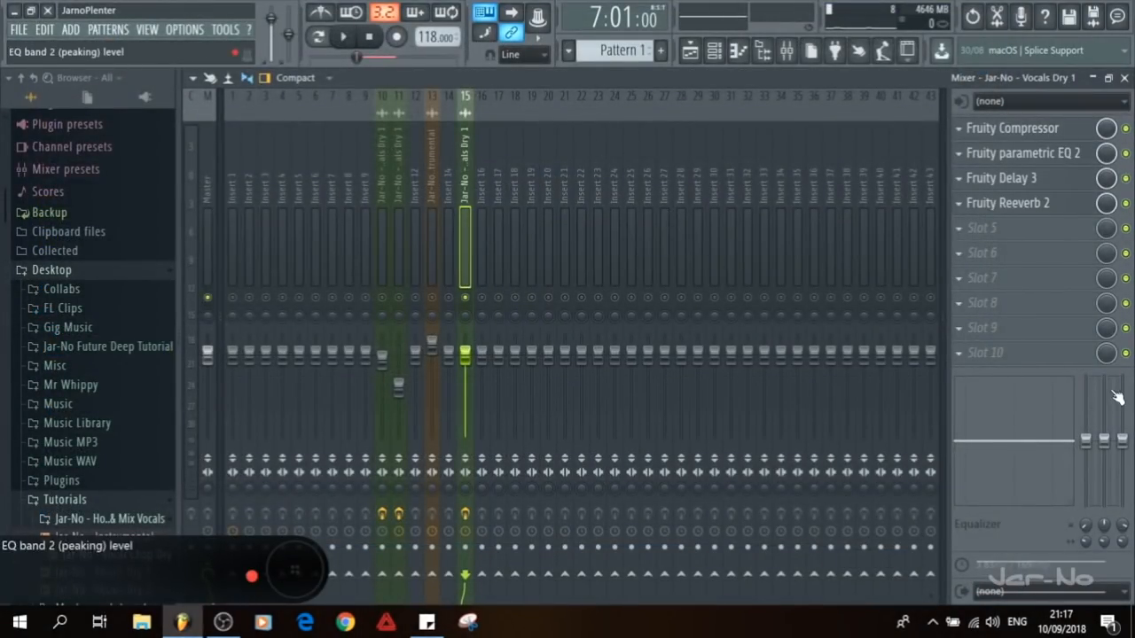
Step: Set the vocal chop's Fruity Compressor threshold to about -26.4 dB while listening to the chop
{"action": "left_click", "coordinate": [1016, 131]}
{"action": "key", "text": "space"}
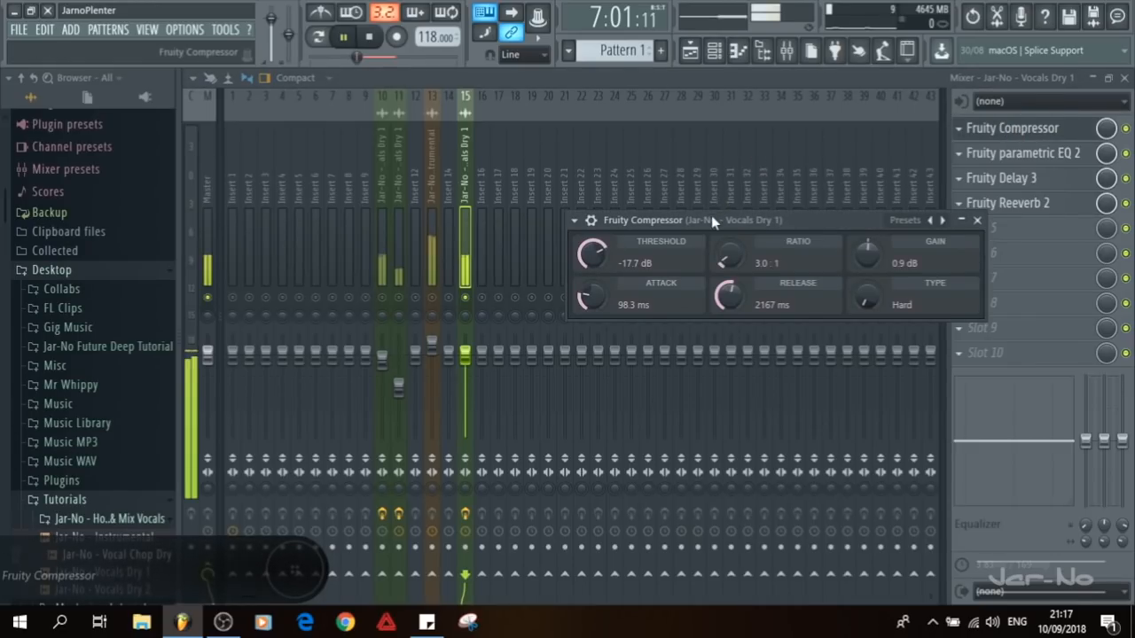
{"action": "mouse_move", "coordinate": [591, 255]}
{"action": "left_mouse_down"}
{"action": "mouse_move", "coordinate": [591, 306]}
{"action": "mouse_move", "coordinate": [592, 257]}
{"action": "mouse_move", "coordinate": [592, 272]}
{"action": "left_mouse_up"}
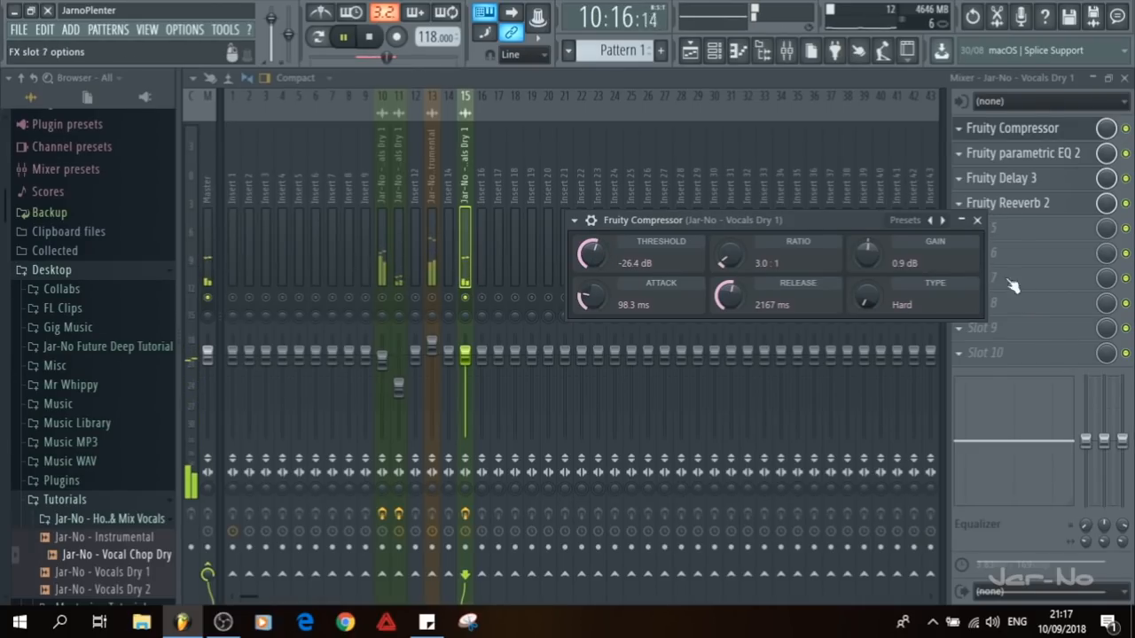
{"action": "left_click", "coordinate": [977, 220]}
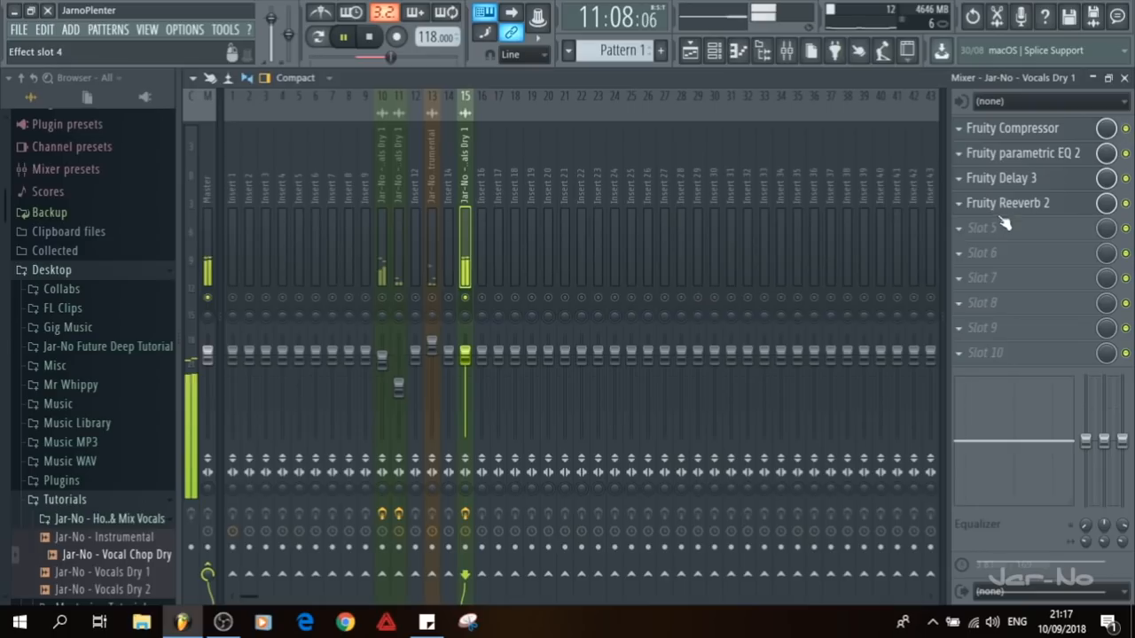
Step: Move band 3 of the vocal chop's parametric EQ to about 234 Hz with a slight boost, and reduce band 2's cut
{"action": "left_click", "coordinate": [1052, 156]}
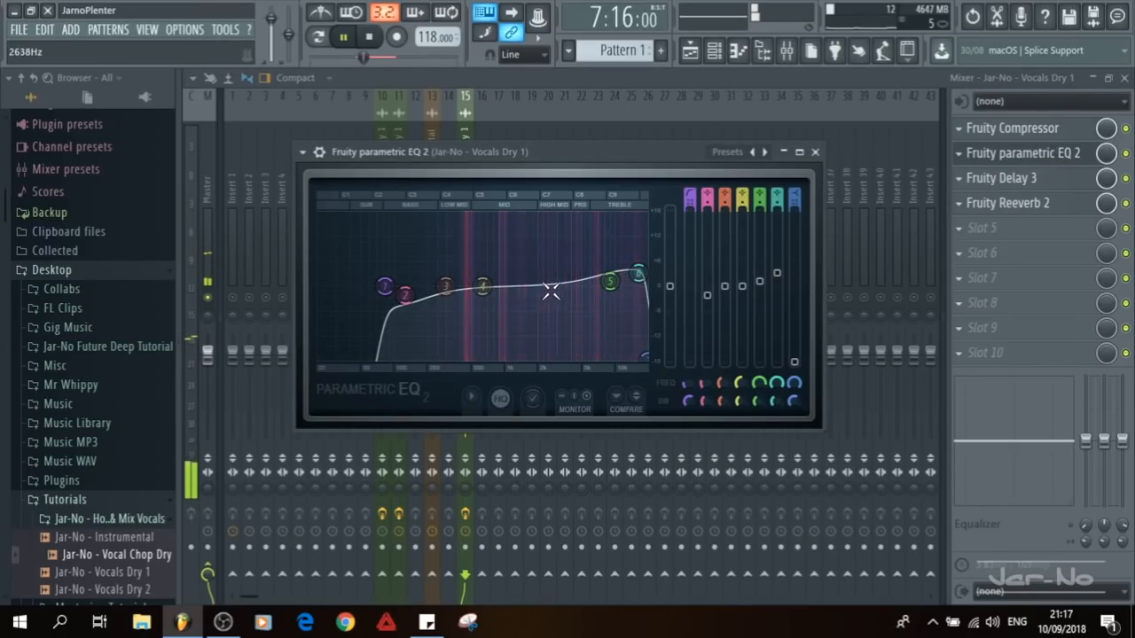
{"action": "left_click_drag", "start_coordinate": [445, 286], "coordinate": [435, 283]}
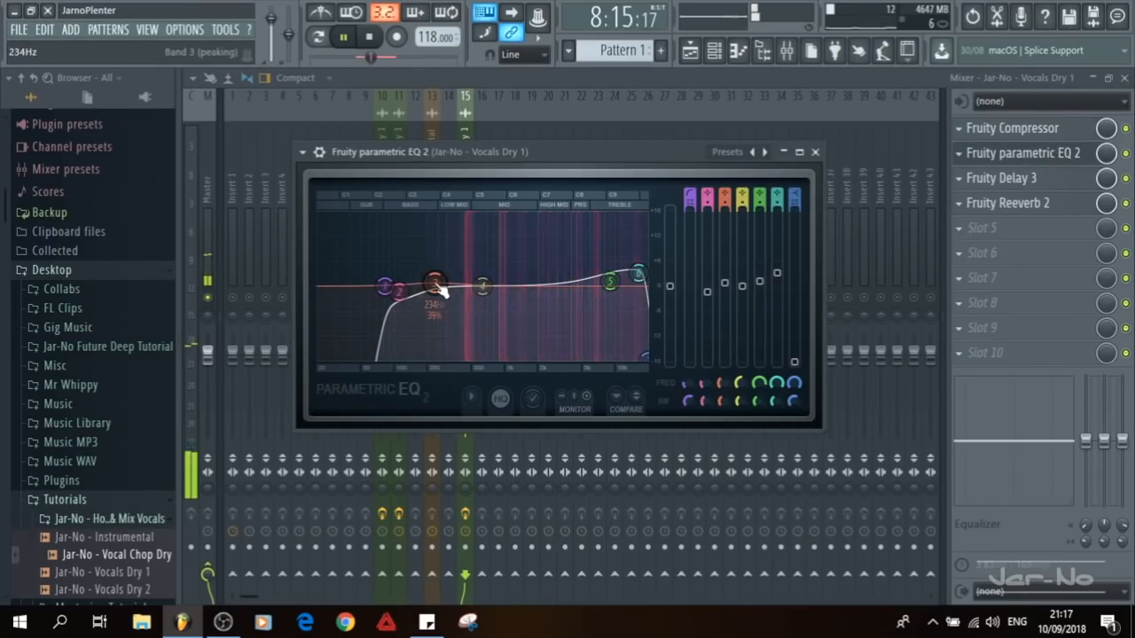
{"action": "key", "text": "space"}
{"action": "left_click", "coordinate": [815, 151]}
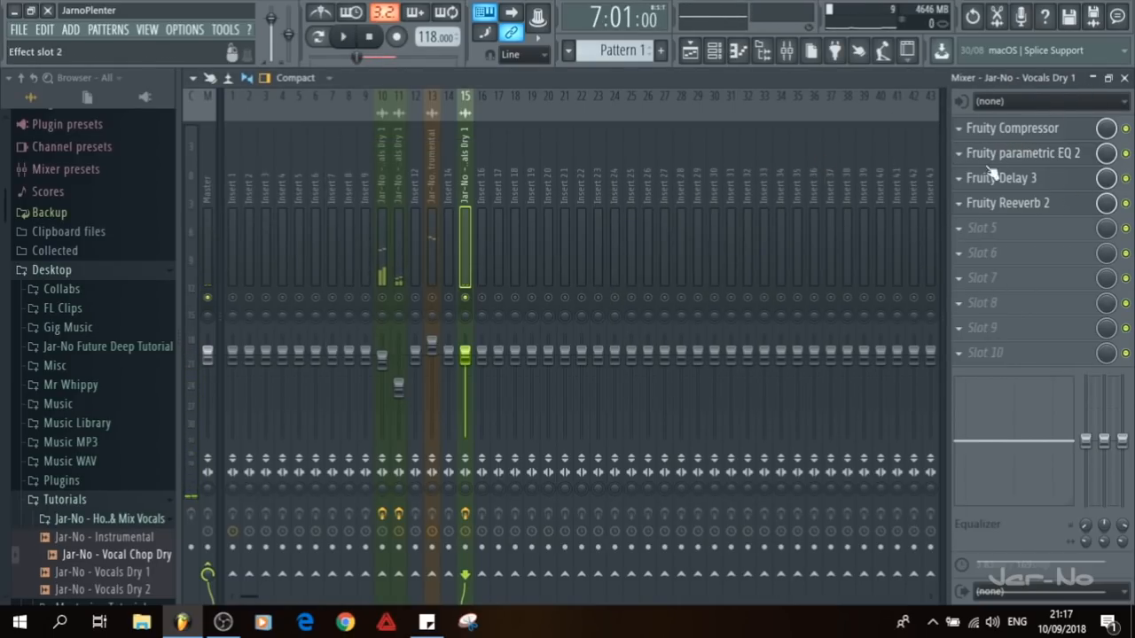
Step: Review the vocal chop's Fruity Delay 3 settings and listen to the processed chop from bar 7
{"action": "left_click", "coordinate": [1022, 186]}
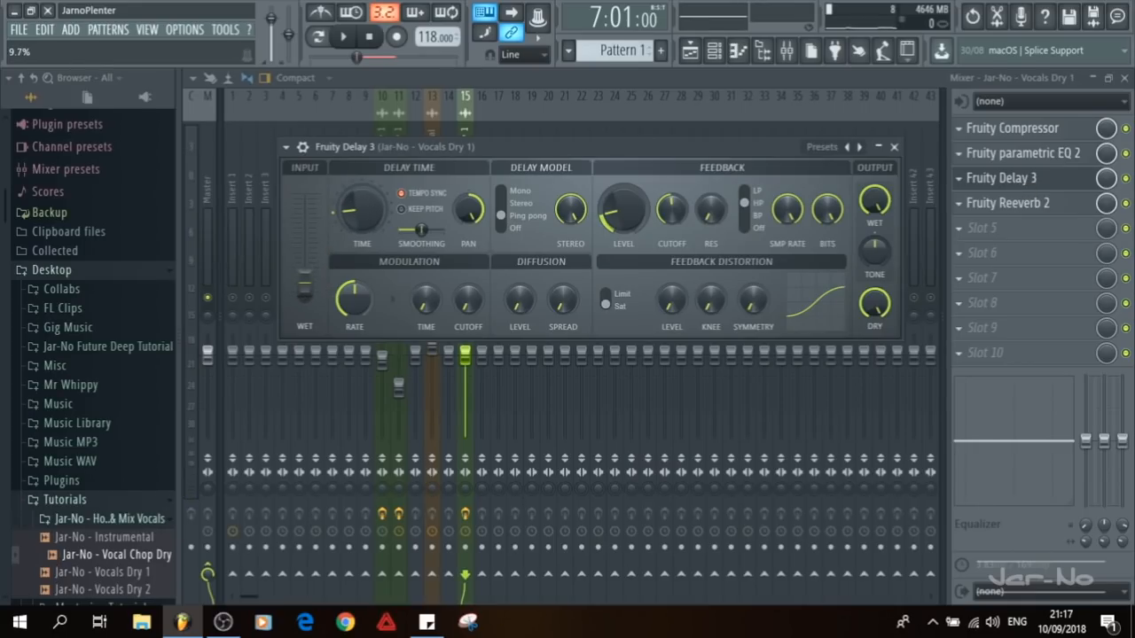
{"action": "left_click", "coordinate": [896, 149]}
{"action": "key", "text": "space"}
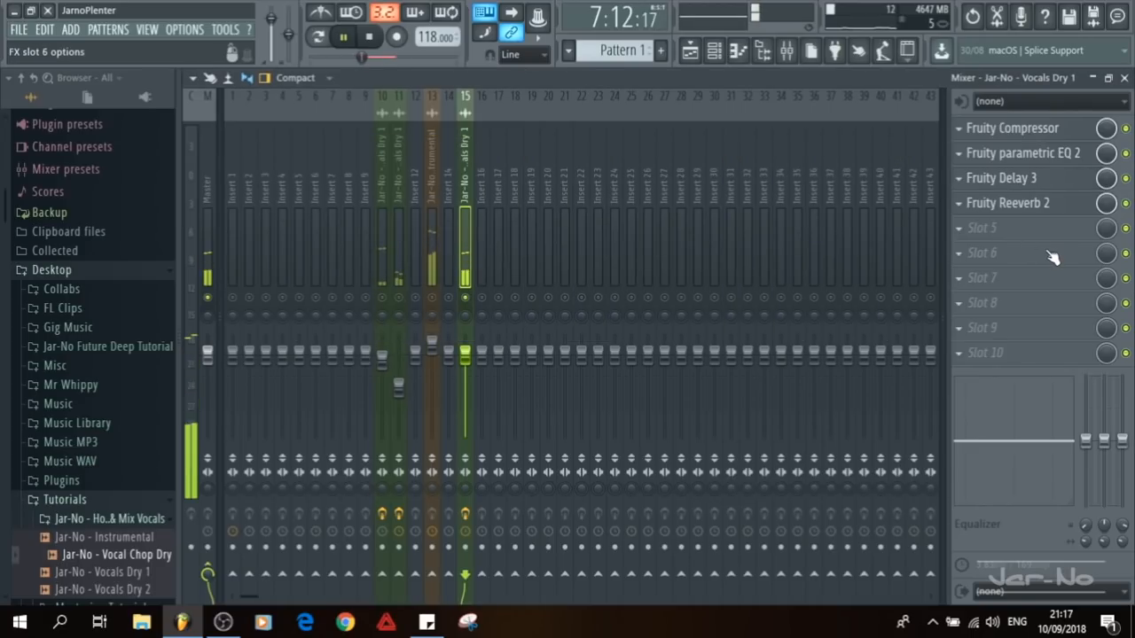
{"action": "key", "text": "space"}
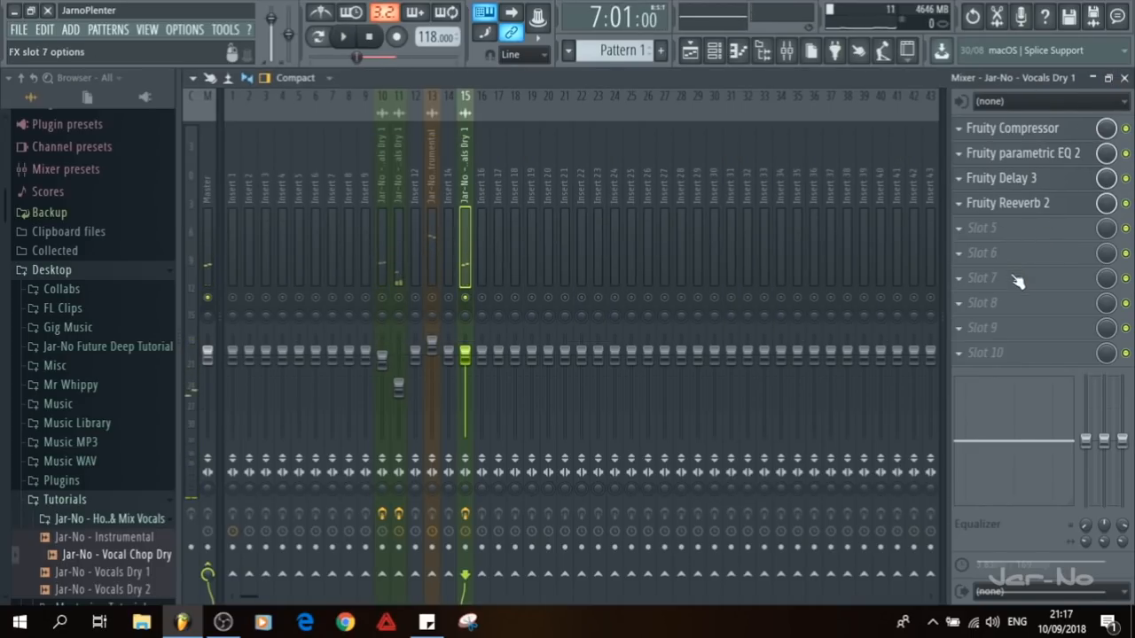
Step: Save the settings of mixer track 11's second Fruity Reeverb 2 as a preset named Reverb FX
{"action": "left_click", "coordinate": [976, 231]}
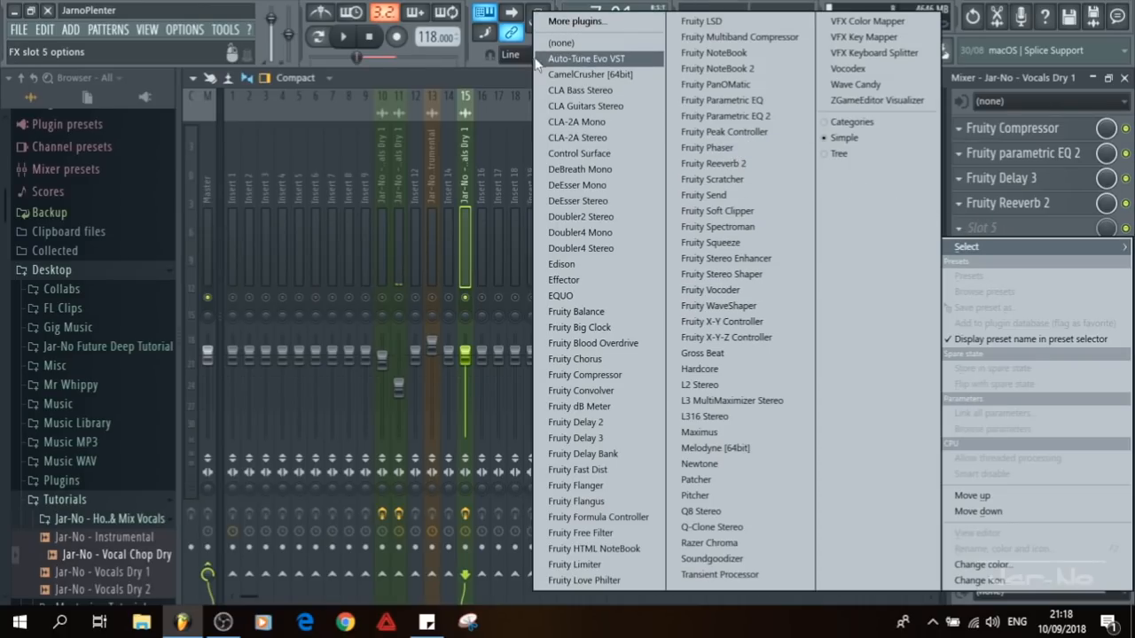
{"action": "left_click", "coordinate": [432, 72]}
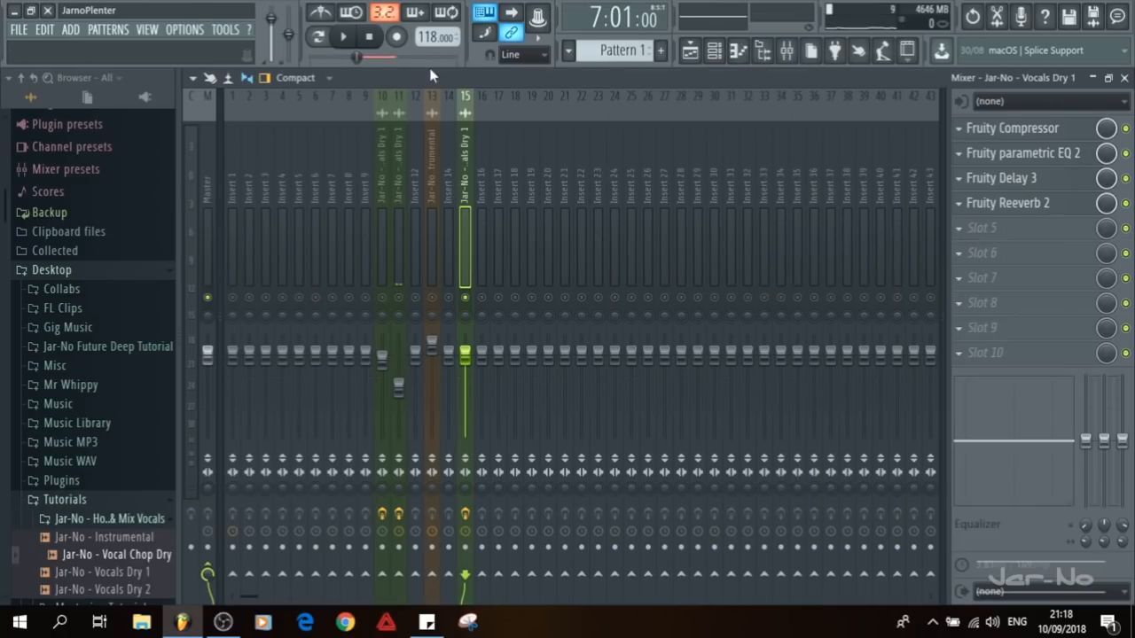
{"action": "left_click", "coordinate": [397, 220]}
{"action": "left_click", "coordinate": [1036, 280]}
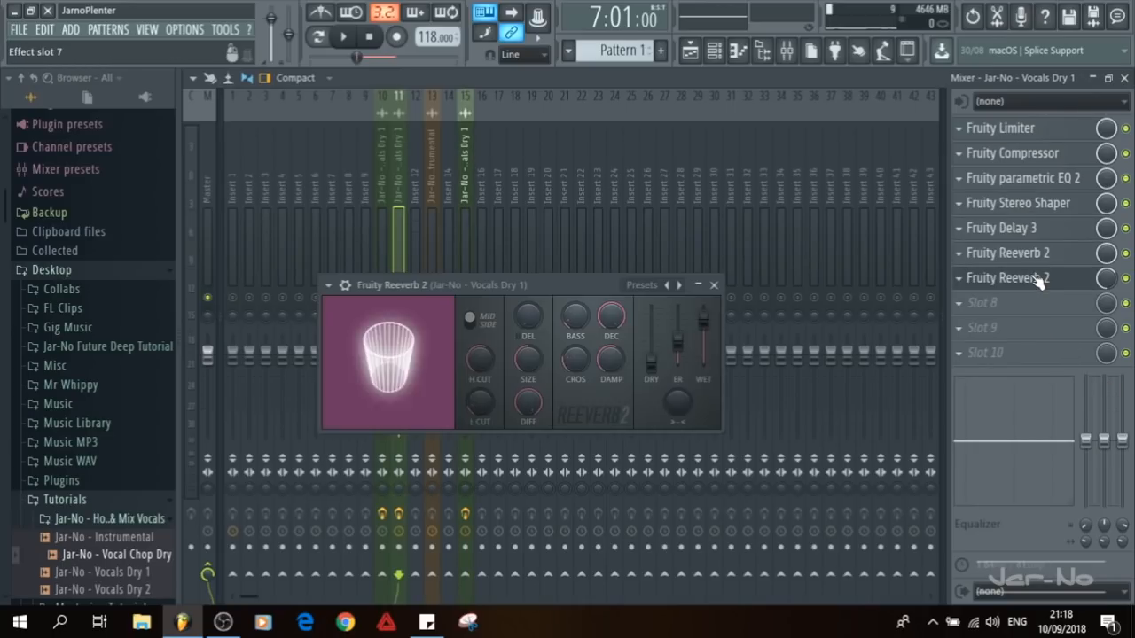
{"action": "left_click", "coordinate": [329, 285]}
{"action": "left_click", "coordinate": [357, 309]}
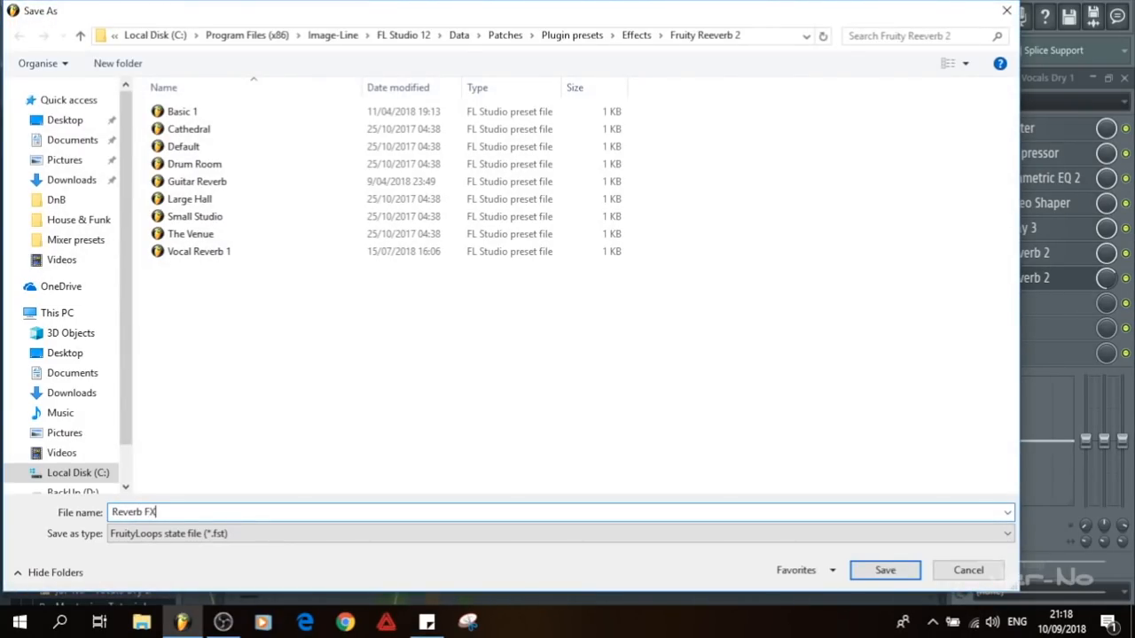
{"action": "key", "text": "Return"}
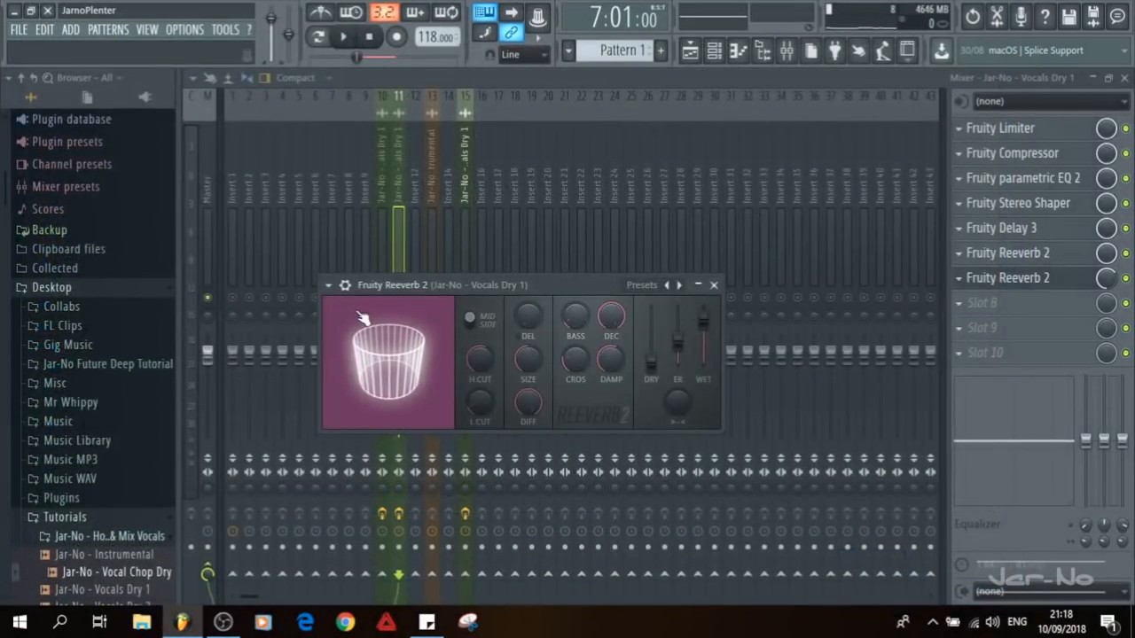
{"action": "left_click", "coordinate": [714, 287]}
Step: Add a second Fruity Reeverb 2 in slot 5 of the vocal chop's mixer track and load the Reverb FX preset
{"action": "left_click", "coordinate": [465, 218]}
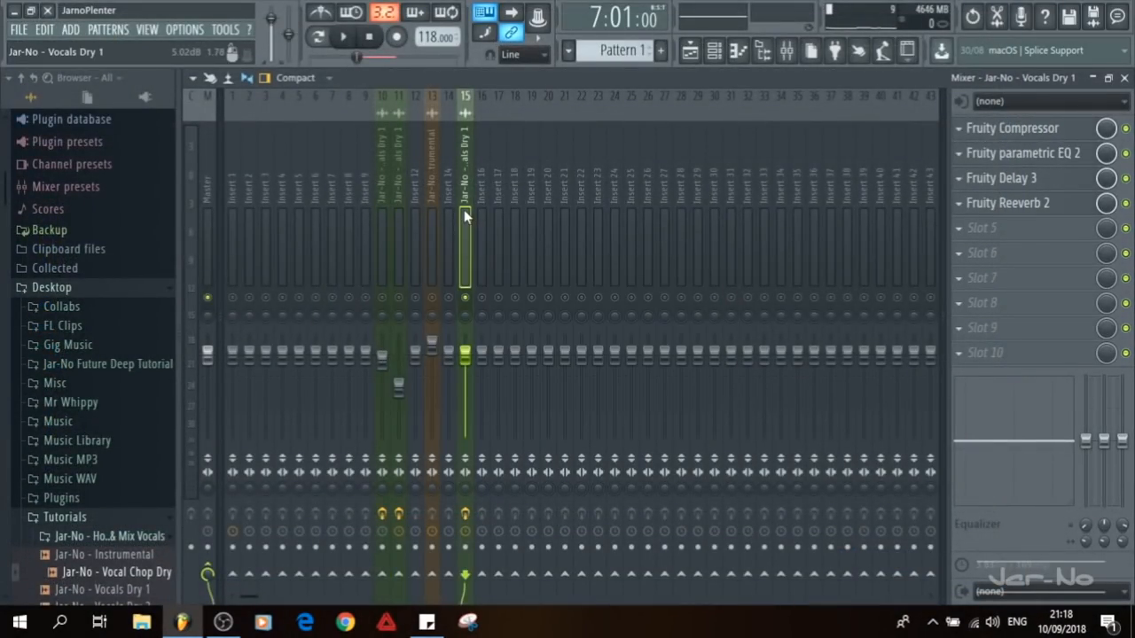
{"action": "left_click", "coordinate": [964, 233]}
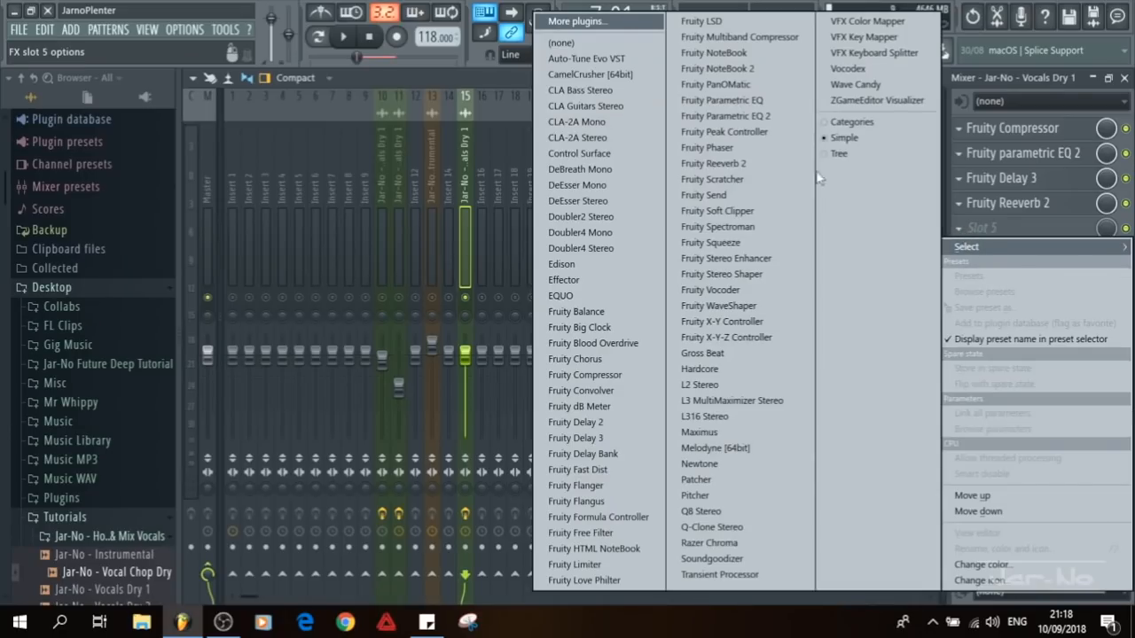
{"action": "left_click", "coordinate": [711, 164]}
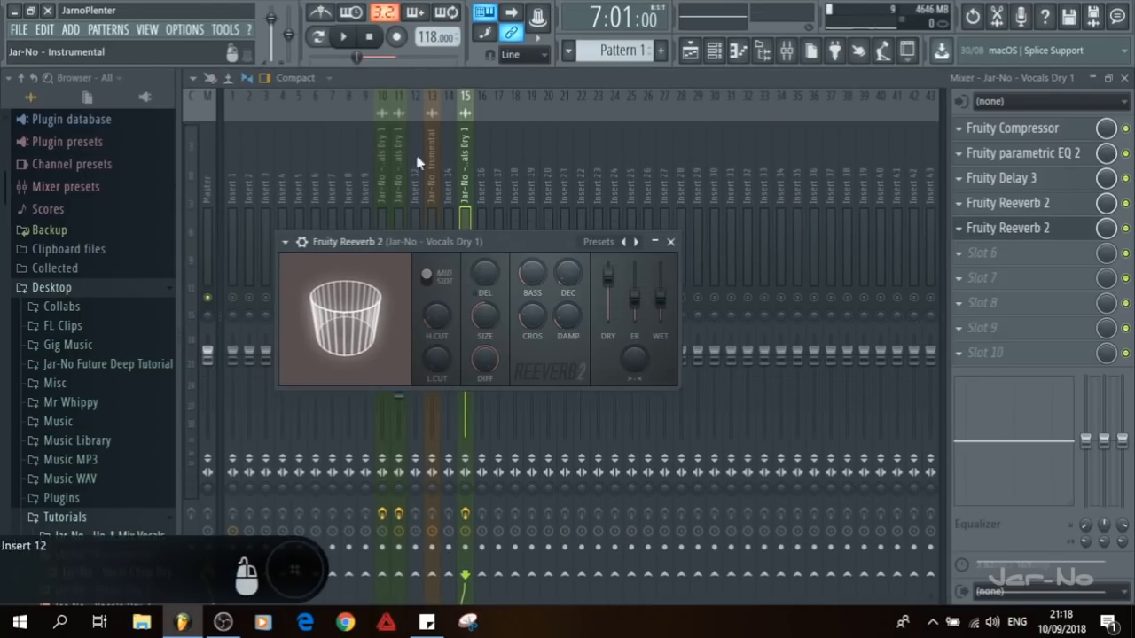
{"action": "left_click", "coordinate": [285, 241]}
{"action": "mouse_move", "coordinate": [415, 280]}
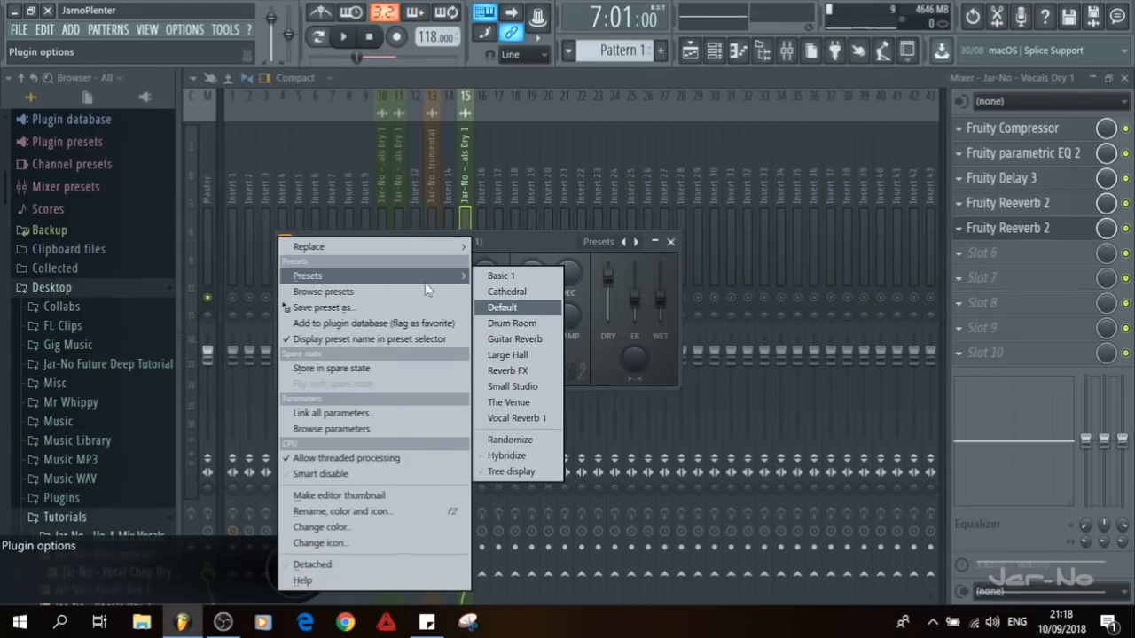
{"action": "left_click", "coordinate": [511, 369]}
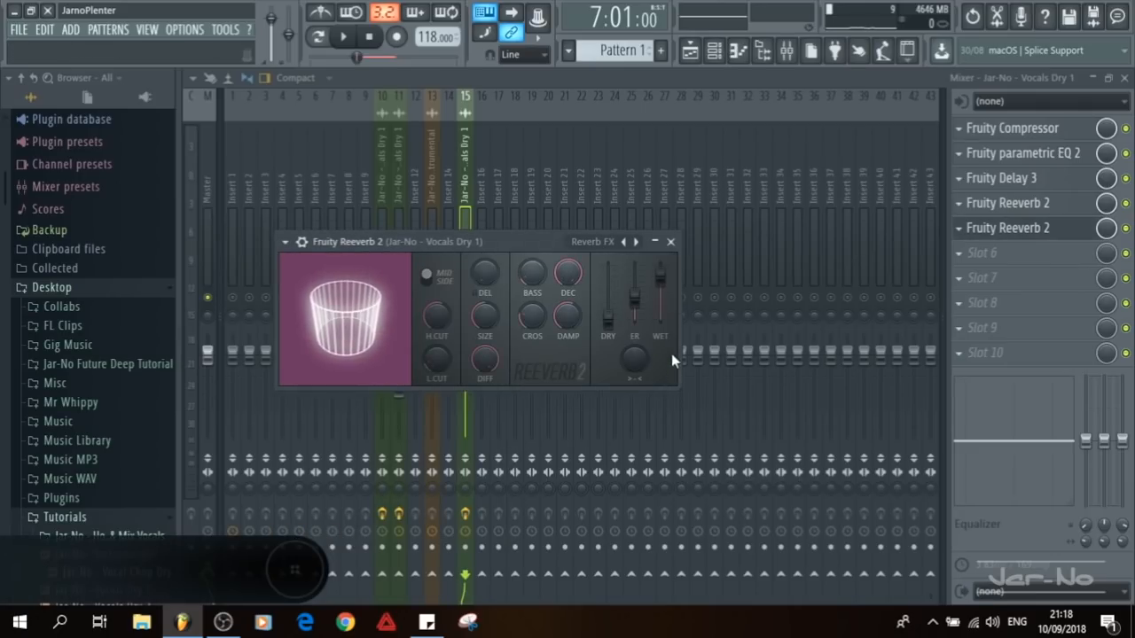
{"action": "left_click", "coordinate": [670, 242]}
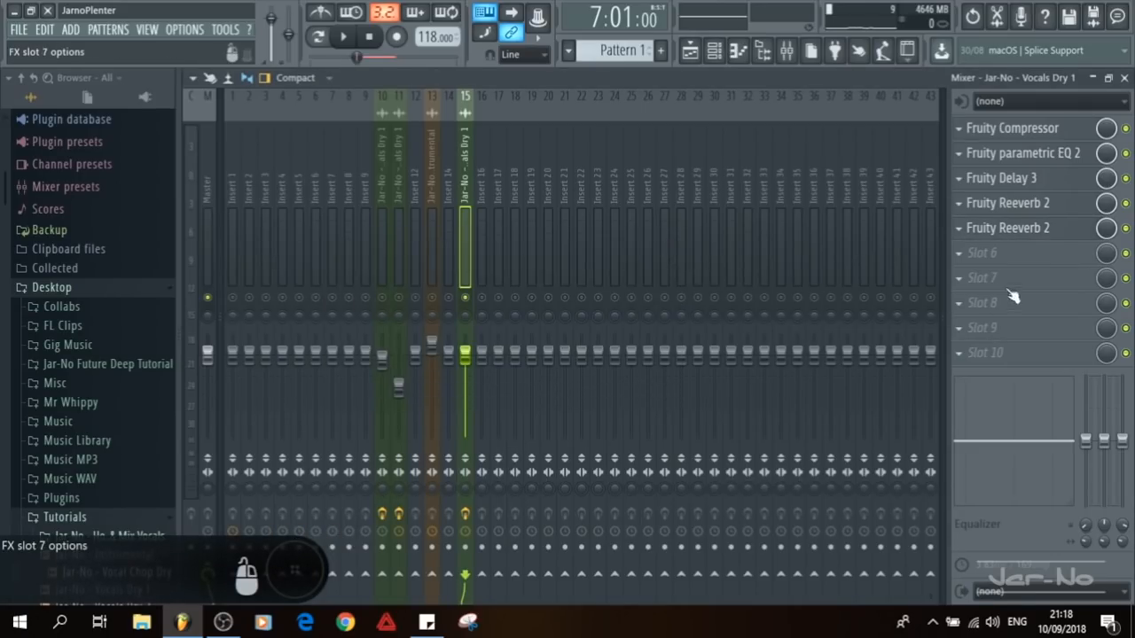
Step: Create an automation clip for the new reverb's mix level and shape it to fall from bar 7 through a point at bar 11 to bar 12
{"action": "right_click", "coordinate": [1107, 230]}
{"action": "left_click", "coordinate": [1077, 333]}
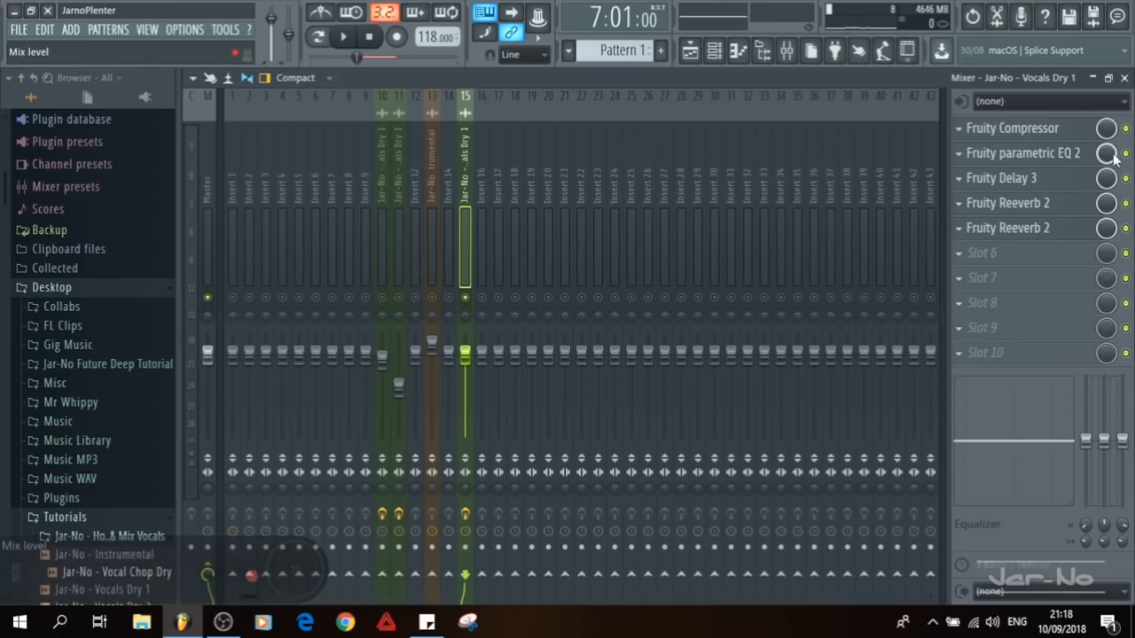
{"action": "left_click", "coordinate": [1124, 78]}
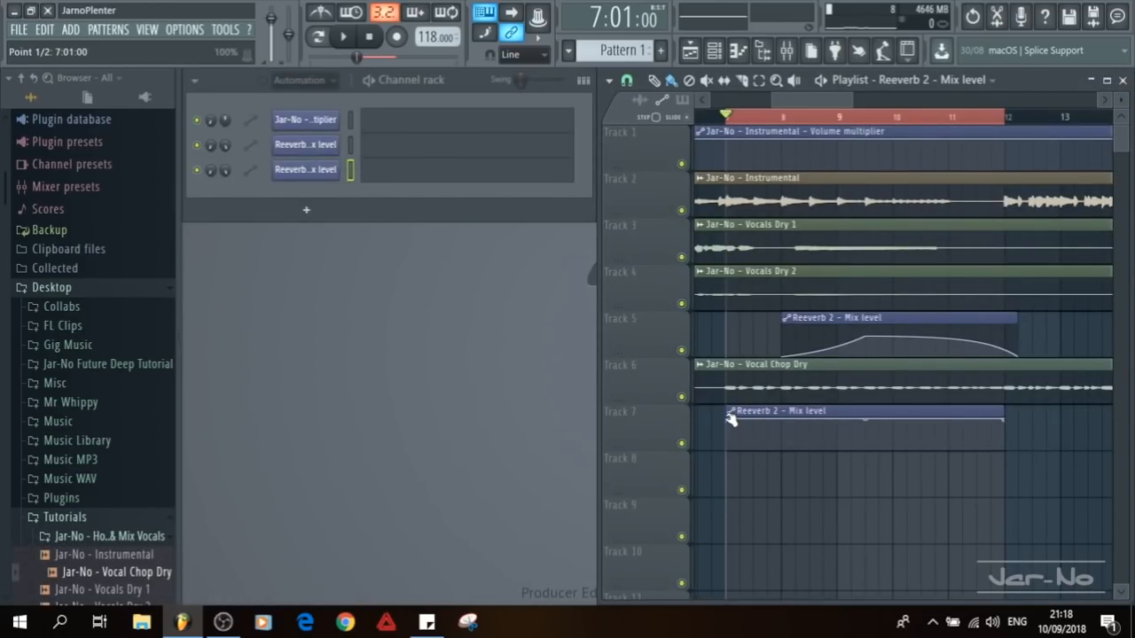
{"action": "left_click_drag", "start_coordinate": [1006, 423], "coordinate": [948, 444]}
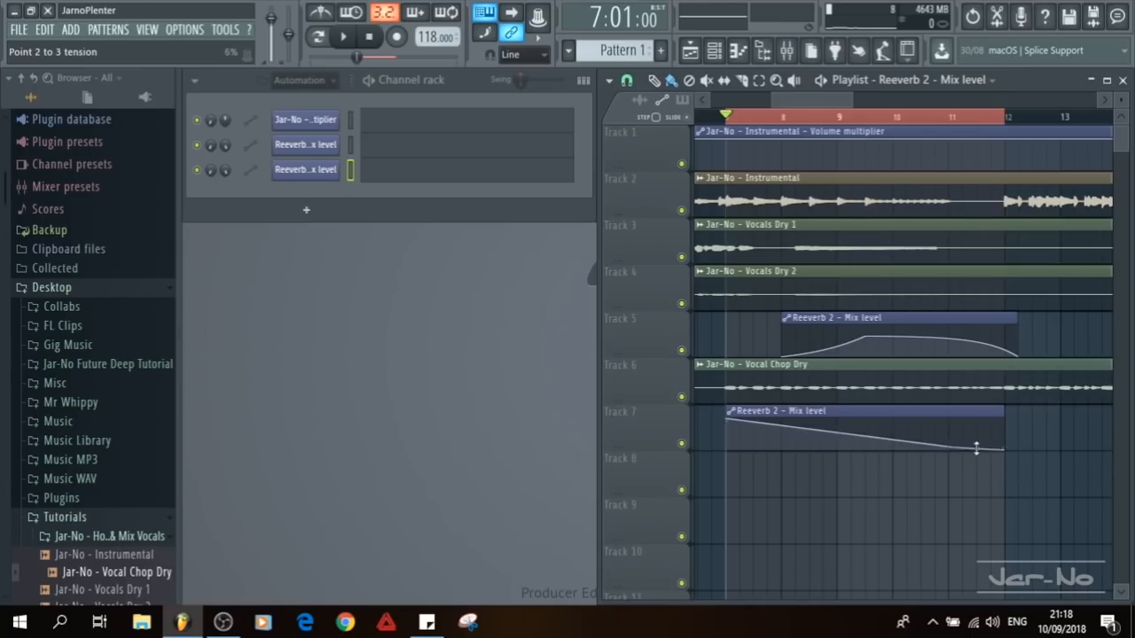
{"action": "left_click_drag", "start_coordinate": [950, 448], "coordinate": [950, 445]}
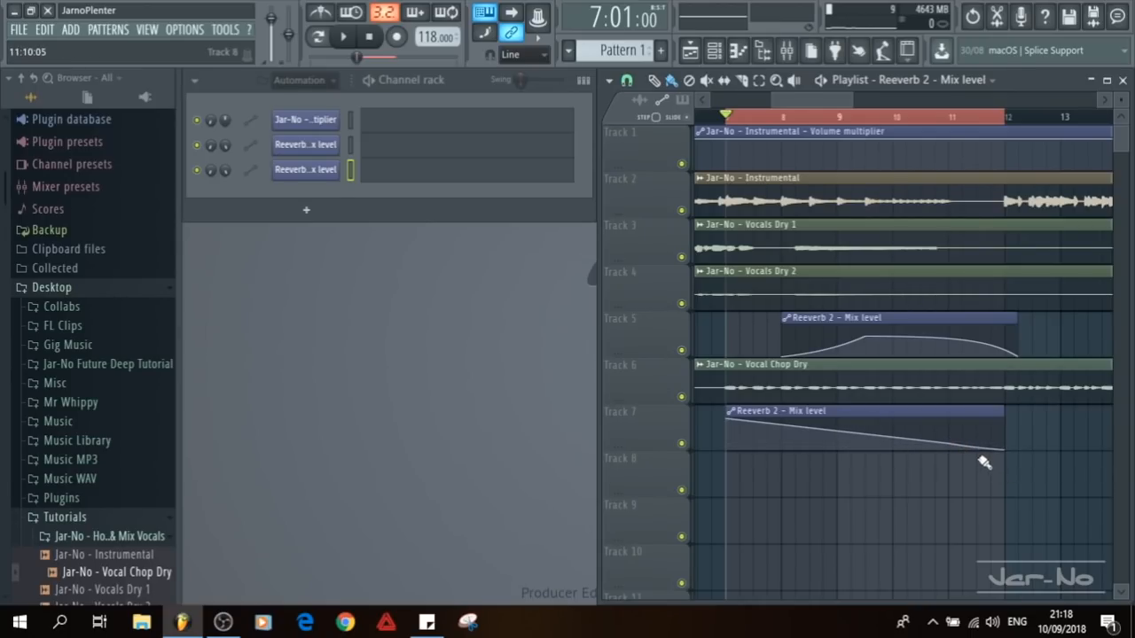
{"action": "left_click_drag", "start_coordinate": [781, 425], "coordinate": [781, 421]}
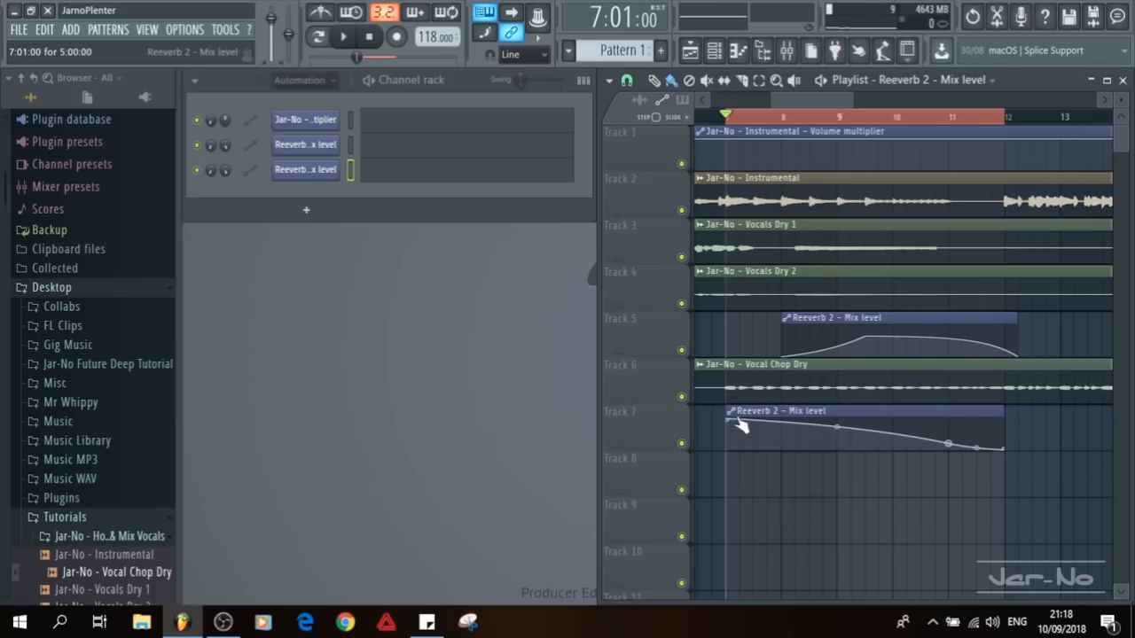
Step: Set the tension of the reverb automation's first segment to about 39% and listen to the section from bar 7
{"action": "key", "text": "space"}
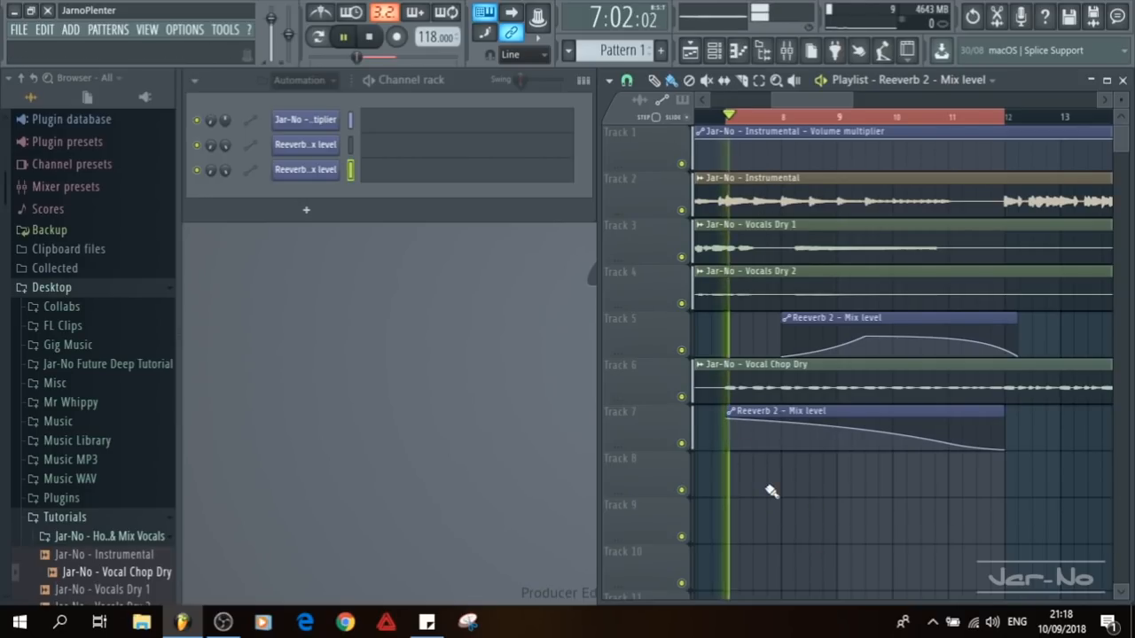
{"action": "key", "text": "space"}
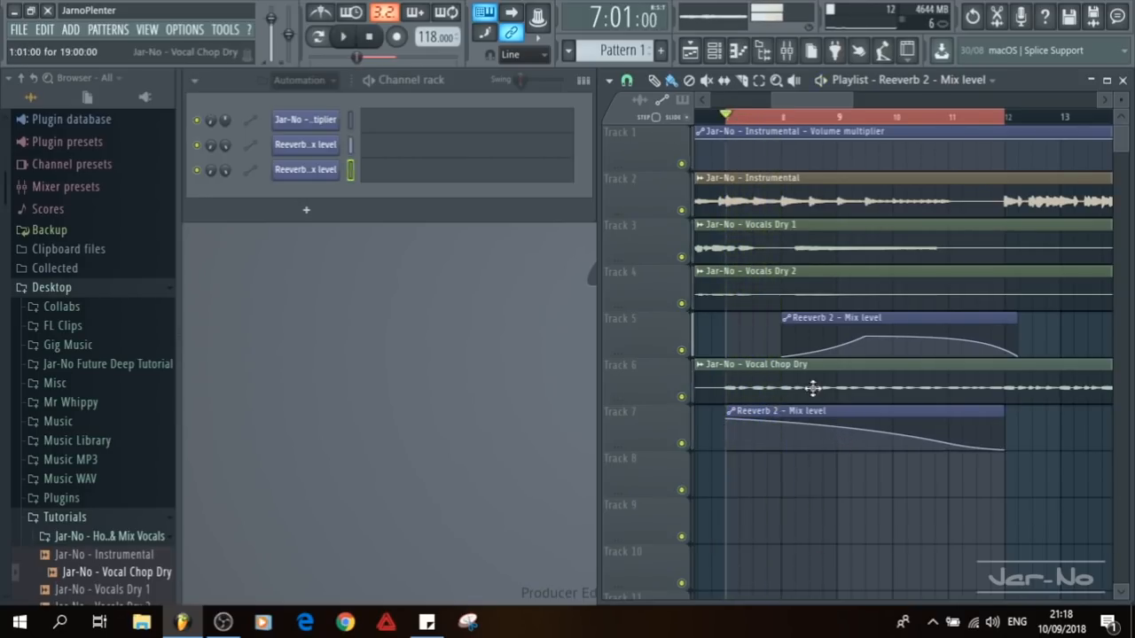
{"action": "left_click_drag", "start_coordinate": [836, 427], "coordinate": [837, 420]}
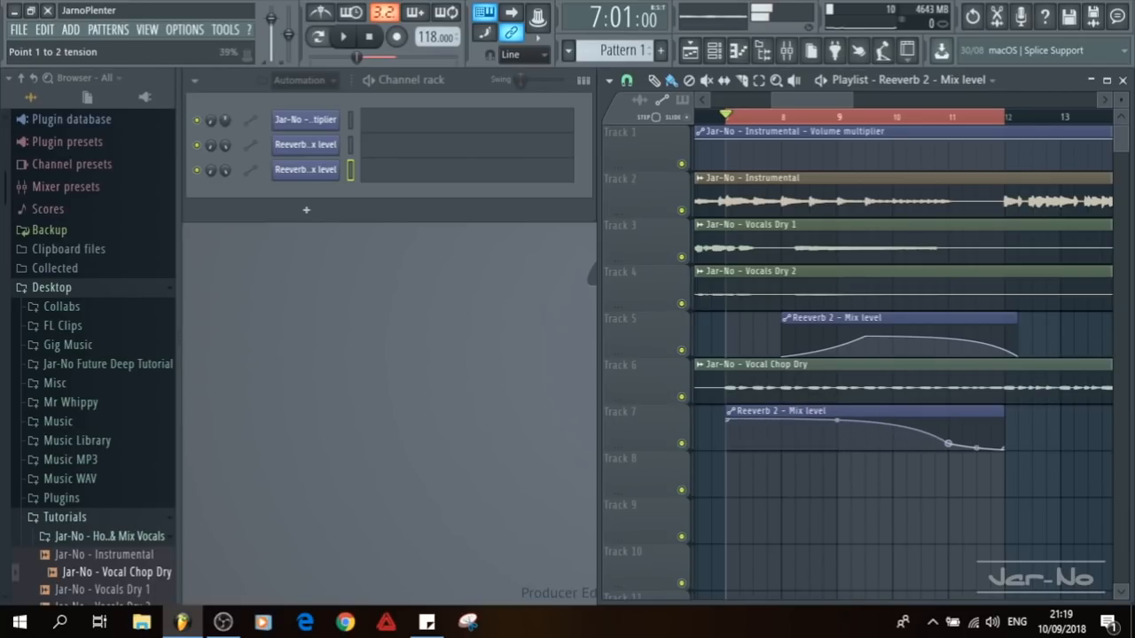
{"action": "key", "text": "space"}
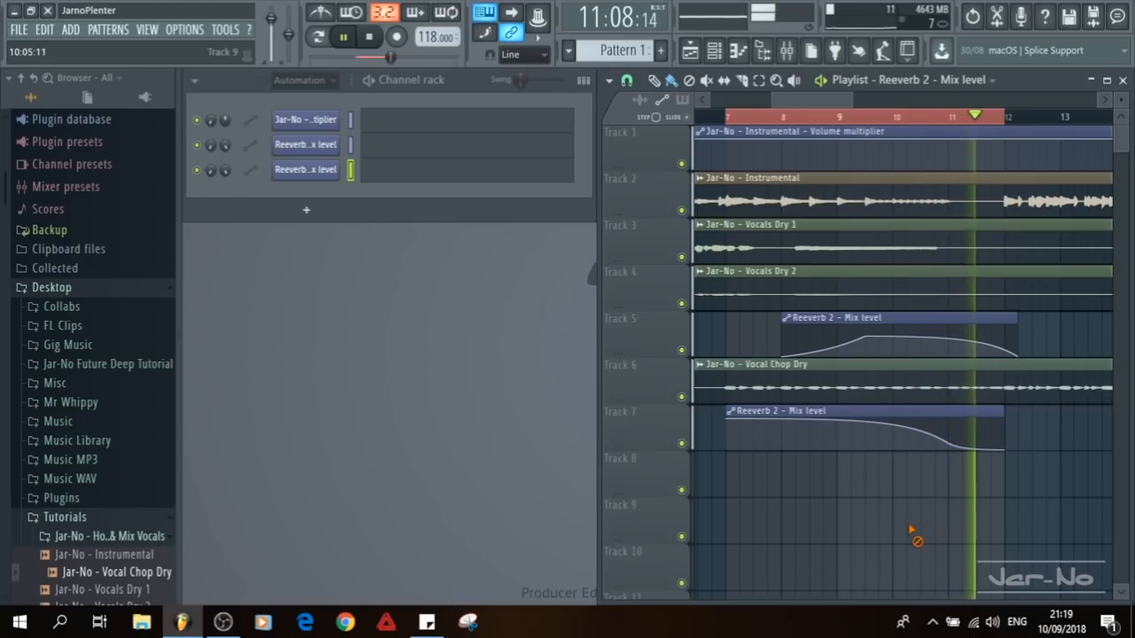
{"action": "key", "text": "space"}
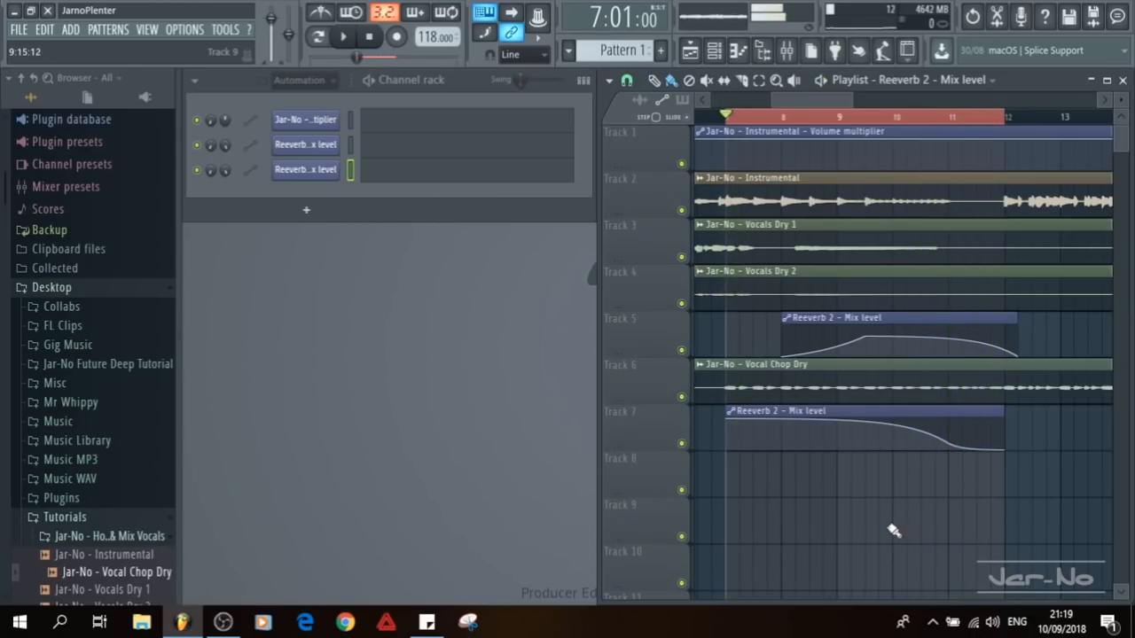
Step: Add a low-pass Fruity Free Filter at 16000 Hz in slot 6 of the vocal chop's track and create an automation clip for its frequency
{"action": "left_click", "coordinate": [788, 52]}
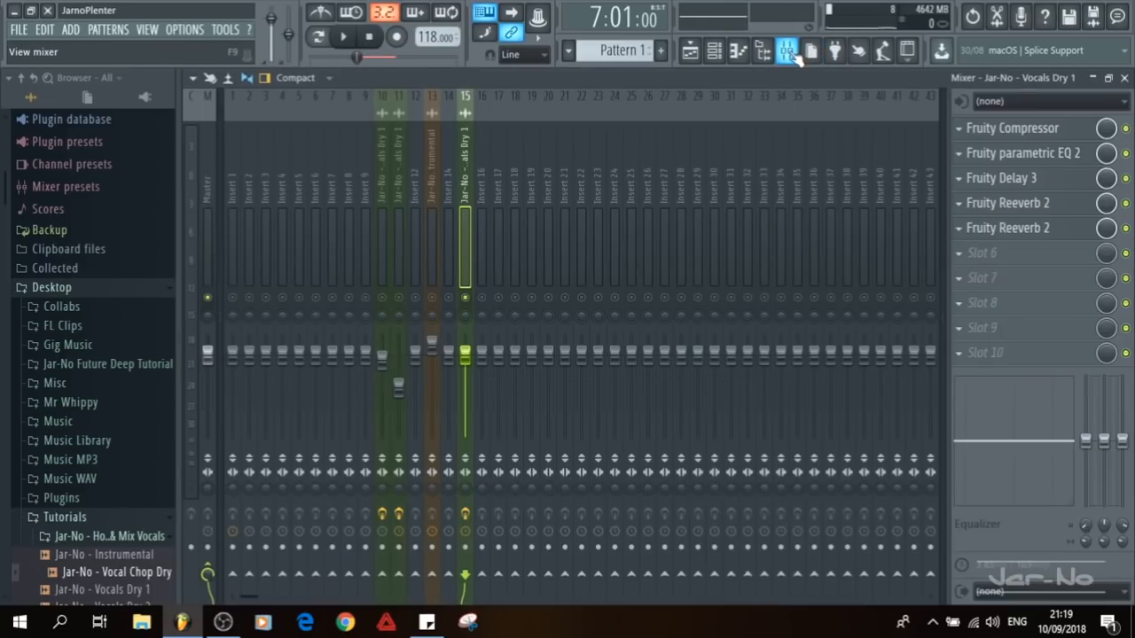
{"action": "left_click", "coordinate": [963, 263]}
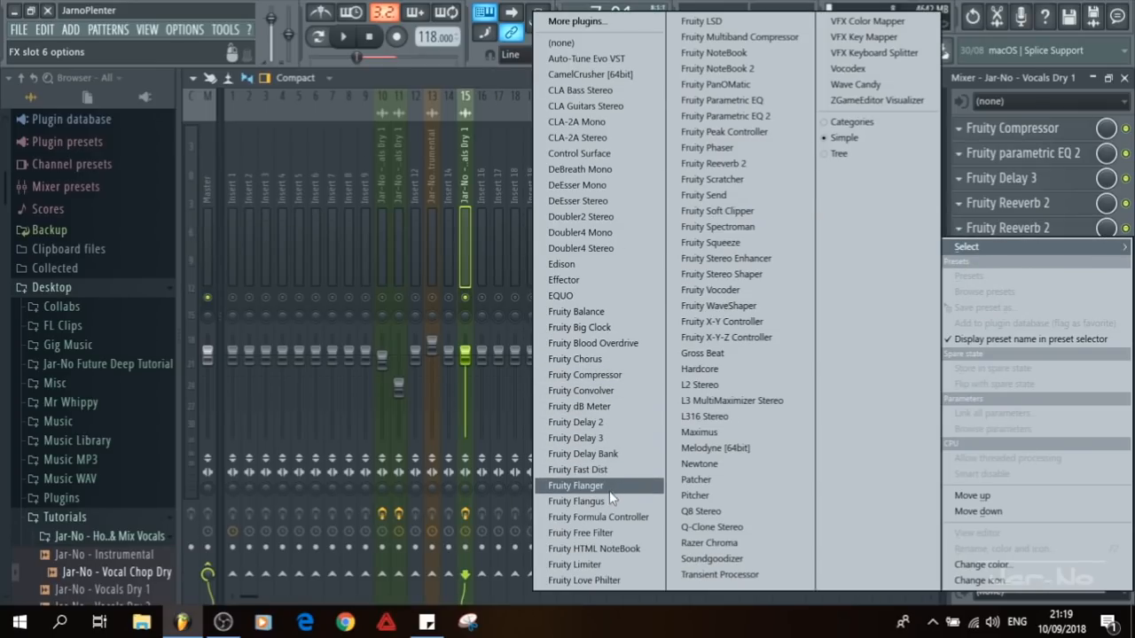
{"action": "left_click", "coordinate": [598, 532]}
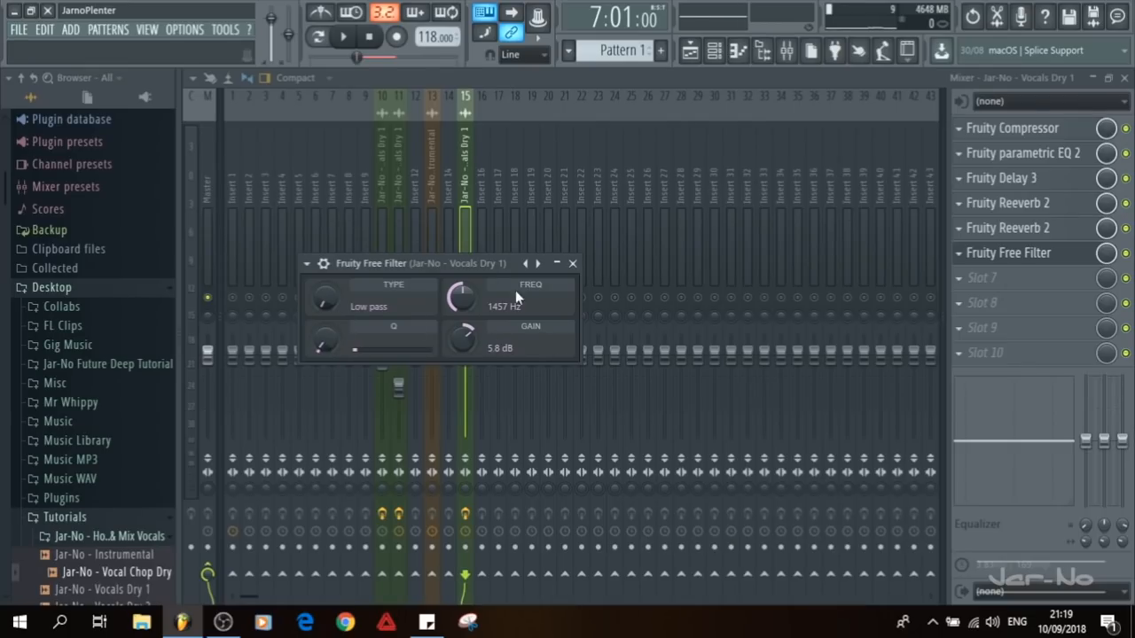
{"action": "right_click", "coordinate": [465, 299]}
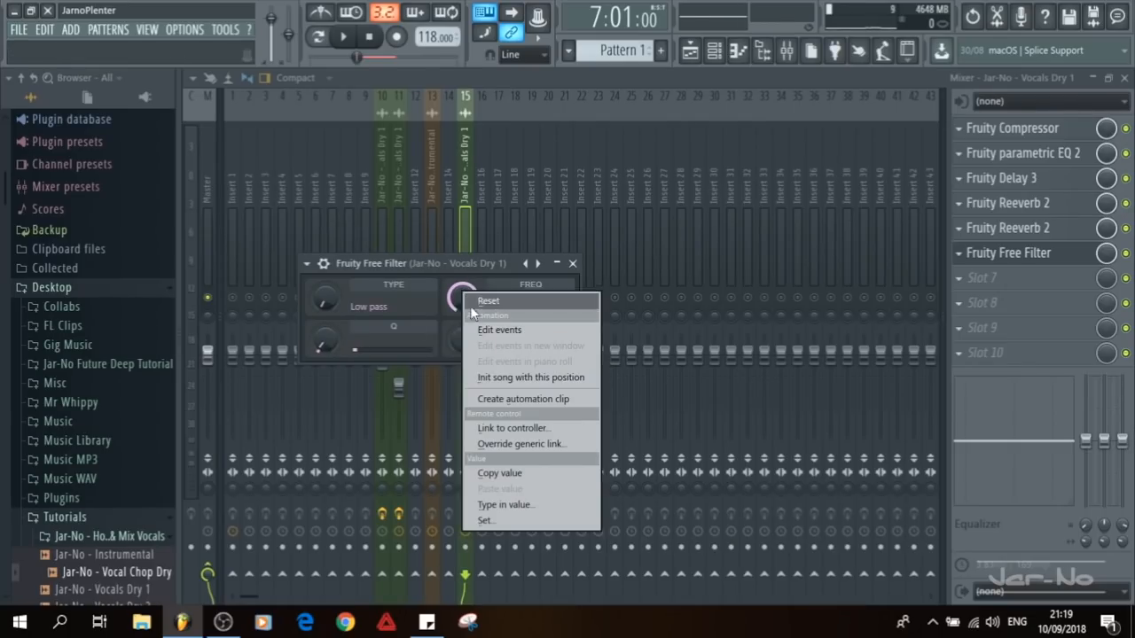
{"action": "left_click", "coordinate": [518, 403]}
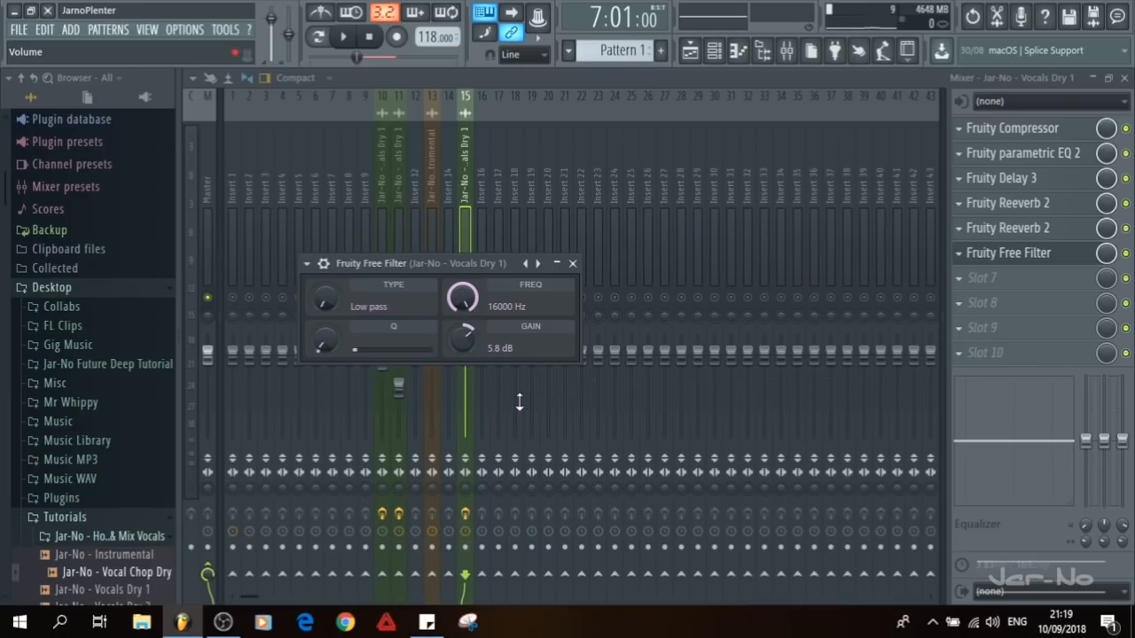
{"action": "left_click", "coordinate": [573, 265]}
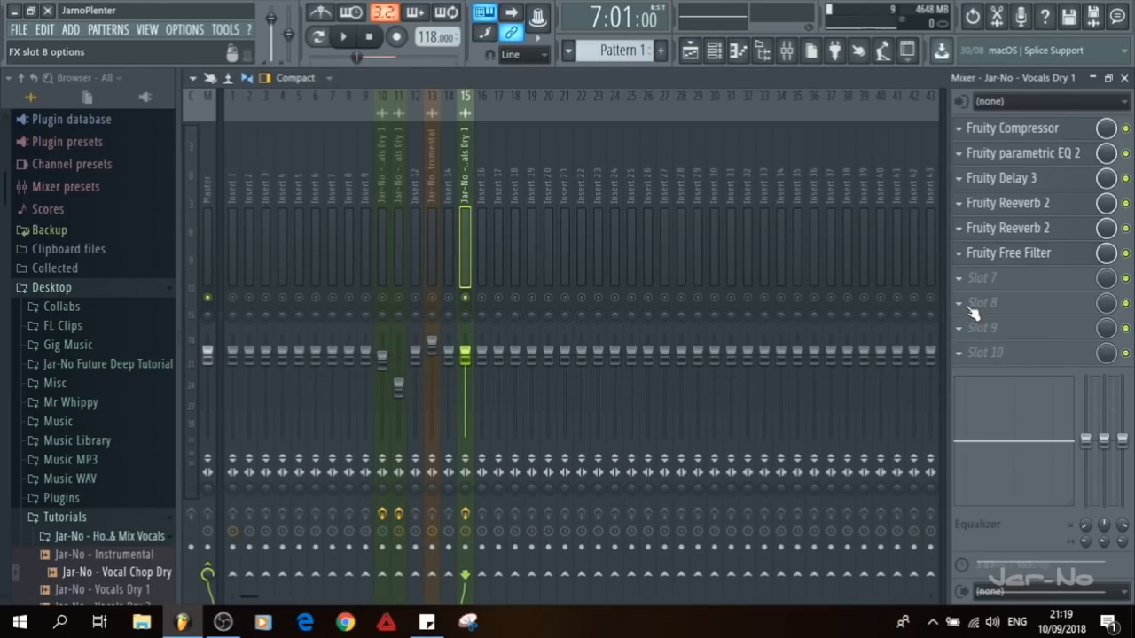
Step: Add a high-pass Fruity Free Filter at 10 Hz in slot 7 and create an automation clip for its frequency
{"action": "left_click", "coordinate": [960, 279]}
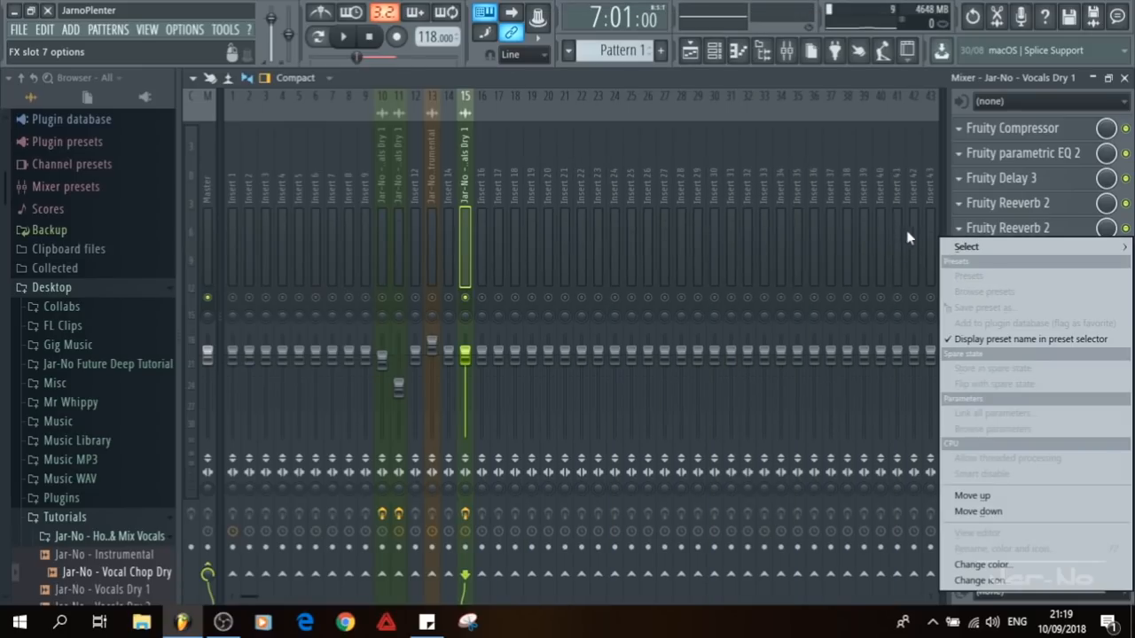
{"action": "mouse_move", "coordinate": [969, 247]}
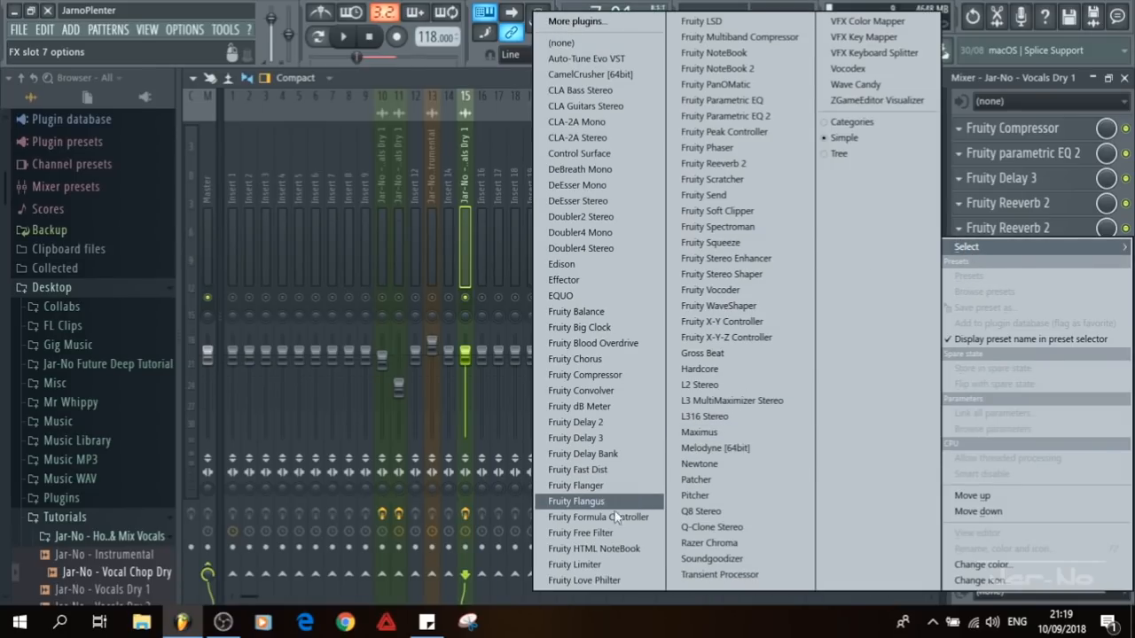
{"action": "left_click", "coordinate": [601, 536]}
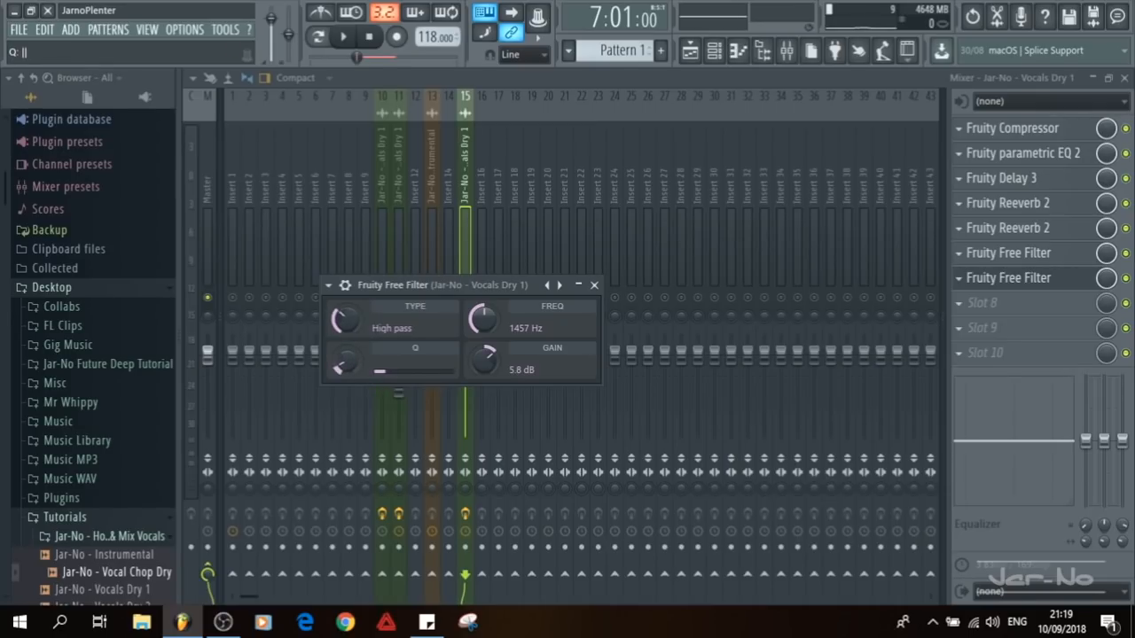
{"action": "right_click", "coordinate": [490, 328]}
{"action": "left_click", "coordinate": [538, 429]}
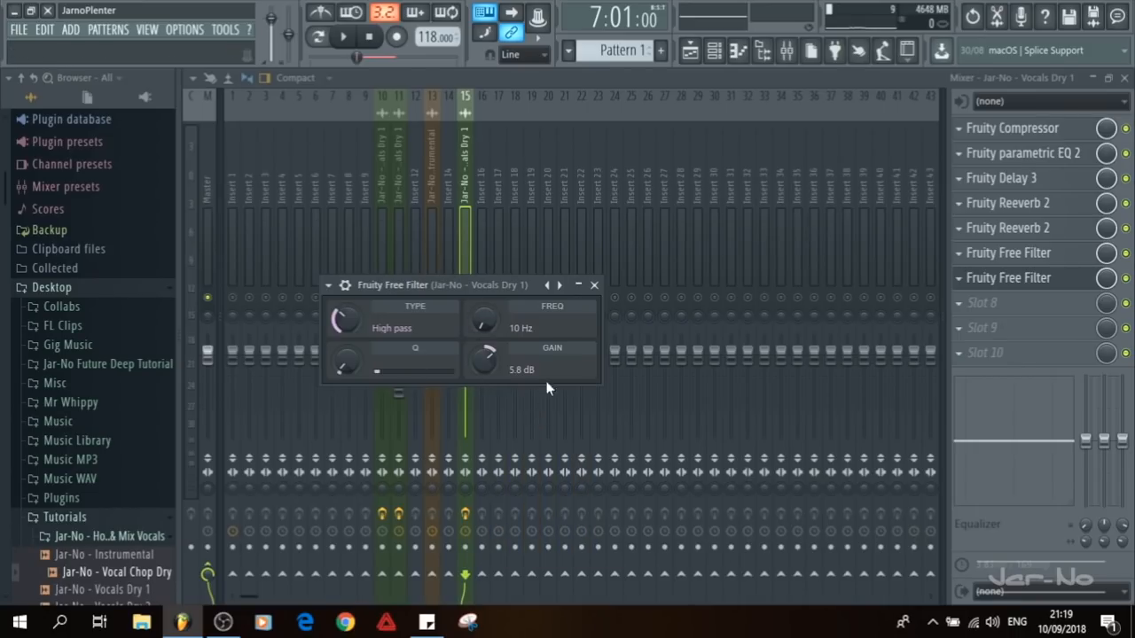
{"action": "left_click", "coordinate": [595, 285]}
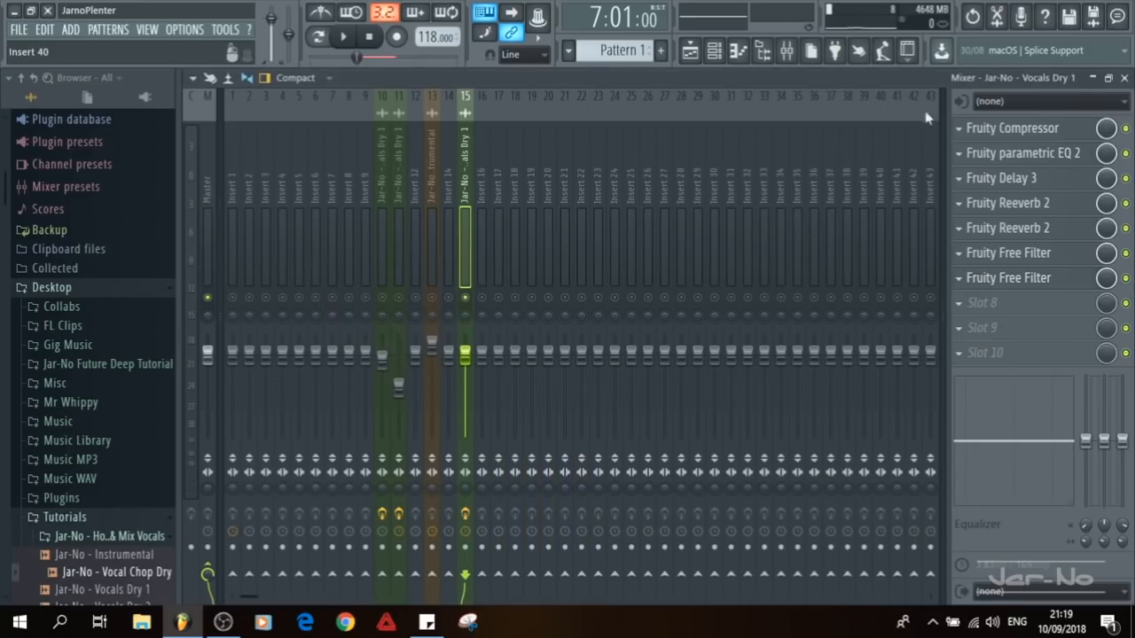
Step: Shape the low-pass frequency automation to fall and the high-pass one to rise from bar 7 to bar 11, ending the high-pass clip there
{"action": "left_click", "coordinate": [1125, 78]}
{"action": "scroll", "coordinate": [739, 360], "scroll_direction": "down", "scroll_amount": 4}
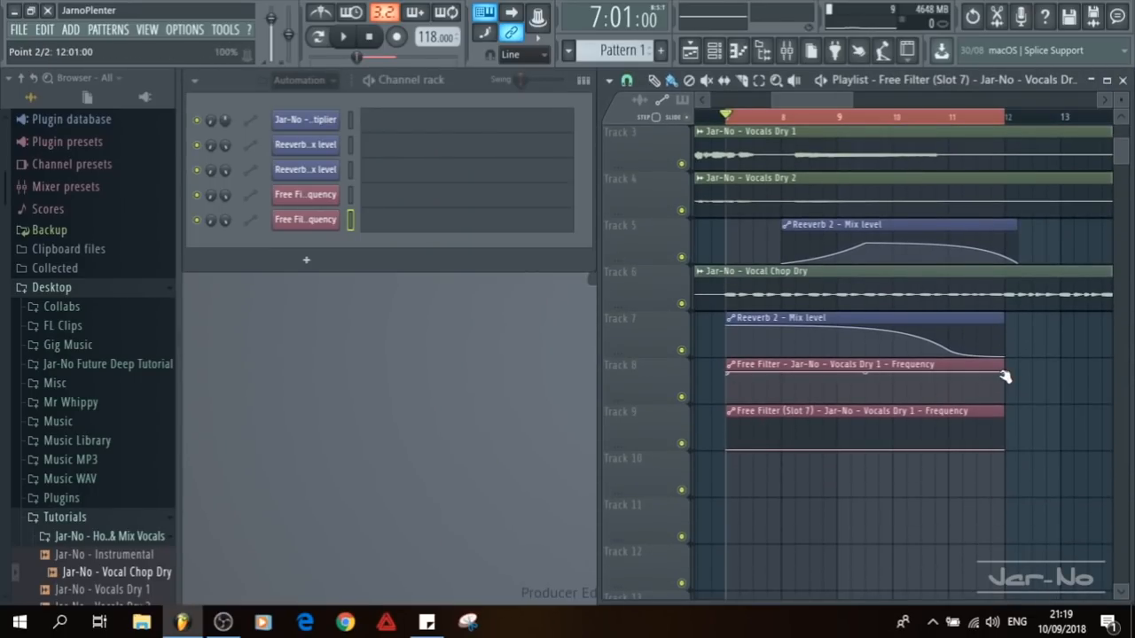
{"action": "left_click_drag", "start_coordinate": [1005, 375], "coordinate": [949, 396]}
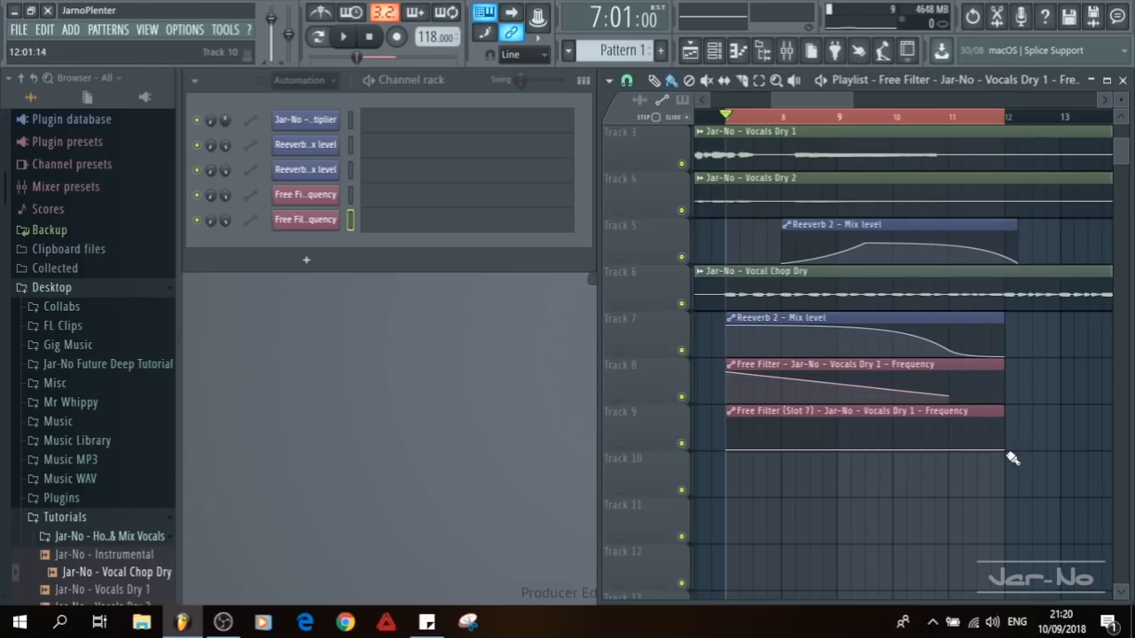
{"action": "left_click_drag", "start_coordinate": [1004, 448], "coordinate": [949, 427]}
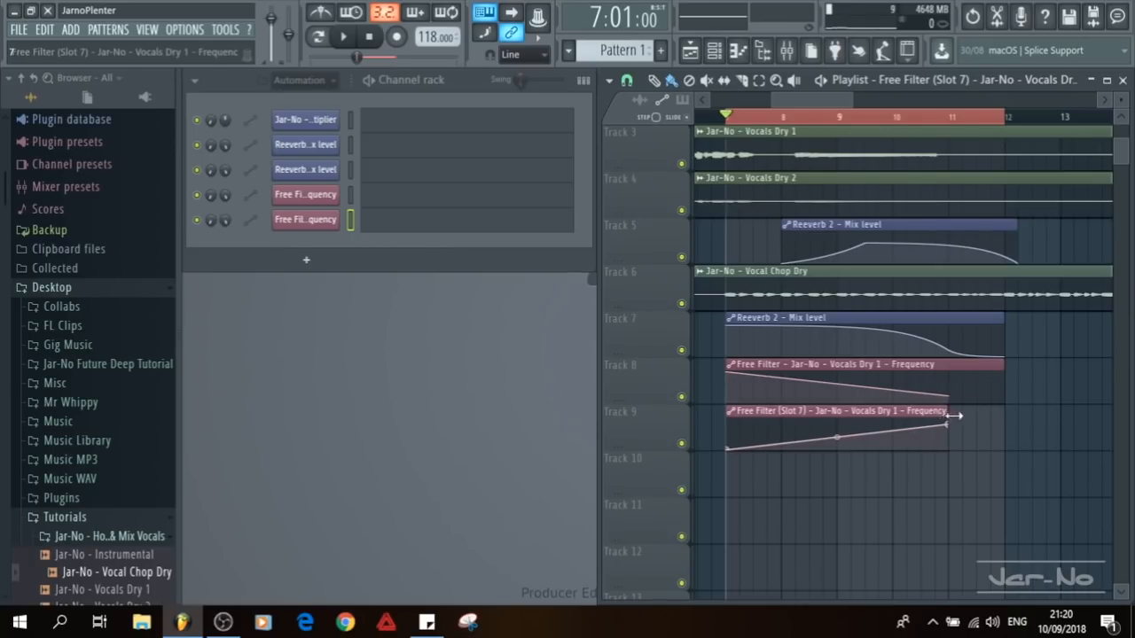
Step: Extend the high-pass frequency clip to bar 12, add end points at bar 12 to both filter automations, and play the section
{"action": "left_click_drag", "start_coordinate": [947, 414], "coordinate": [1004, 429]}
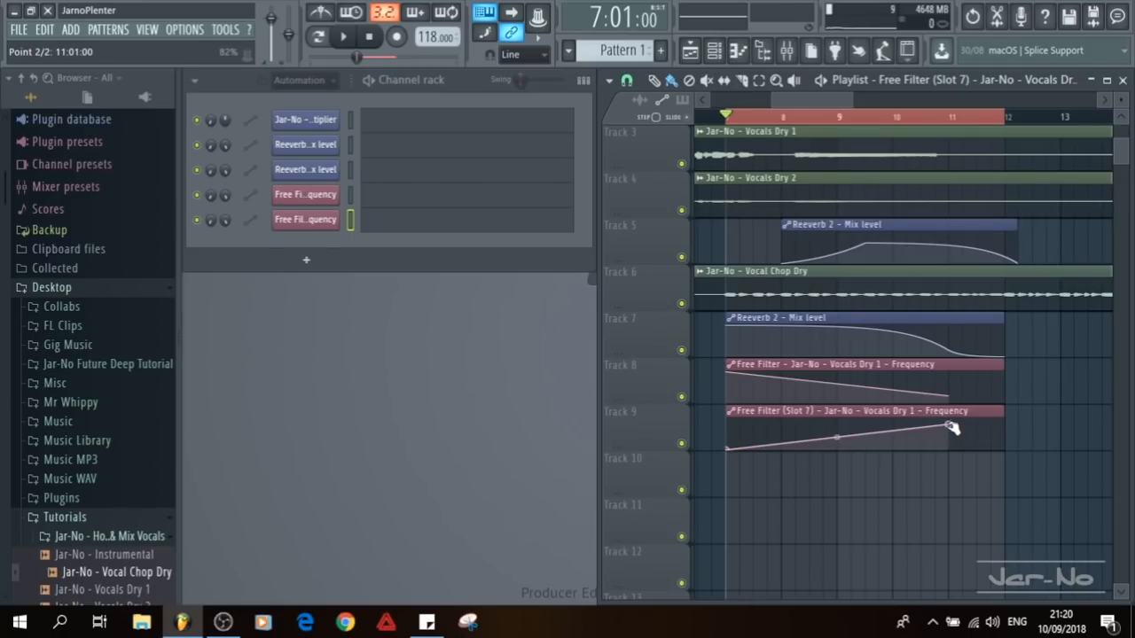
{"action": "right_click", "coordinate": [1003, 421]}
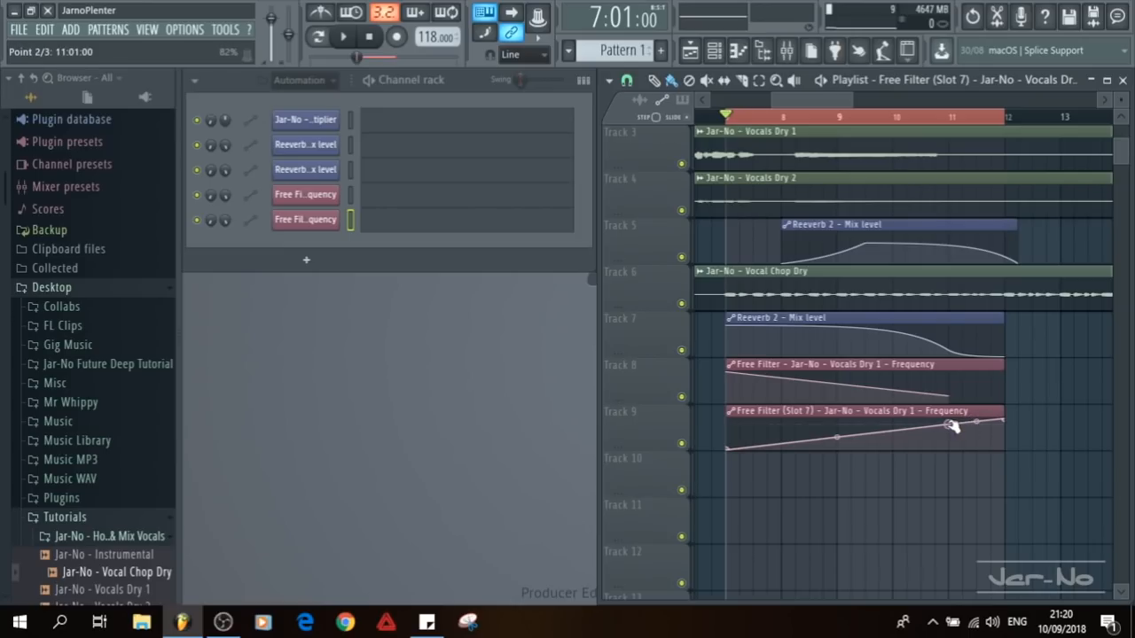
{"action": "left_click_drag", "start_coordinate": [951, 426], "coordinate": [954, 423]}
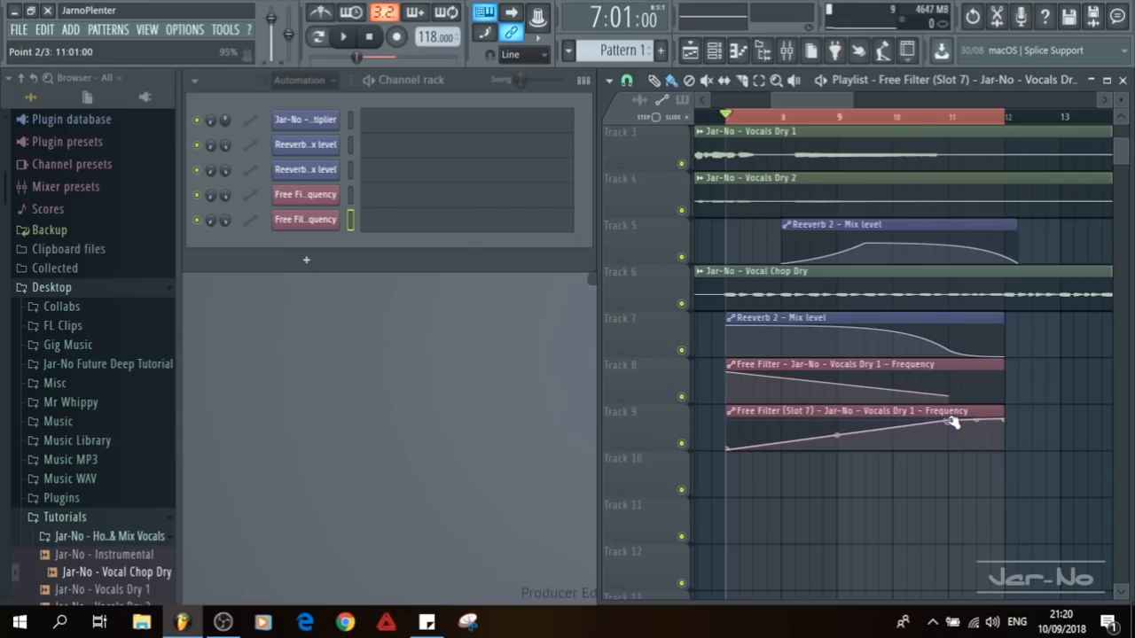
{"action": "right_click", "coordinate": [1003, 405]}
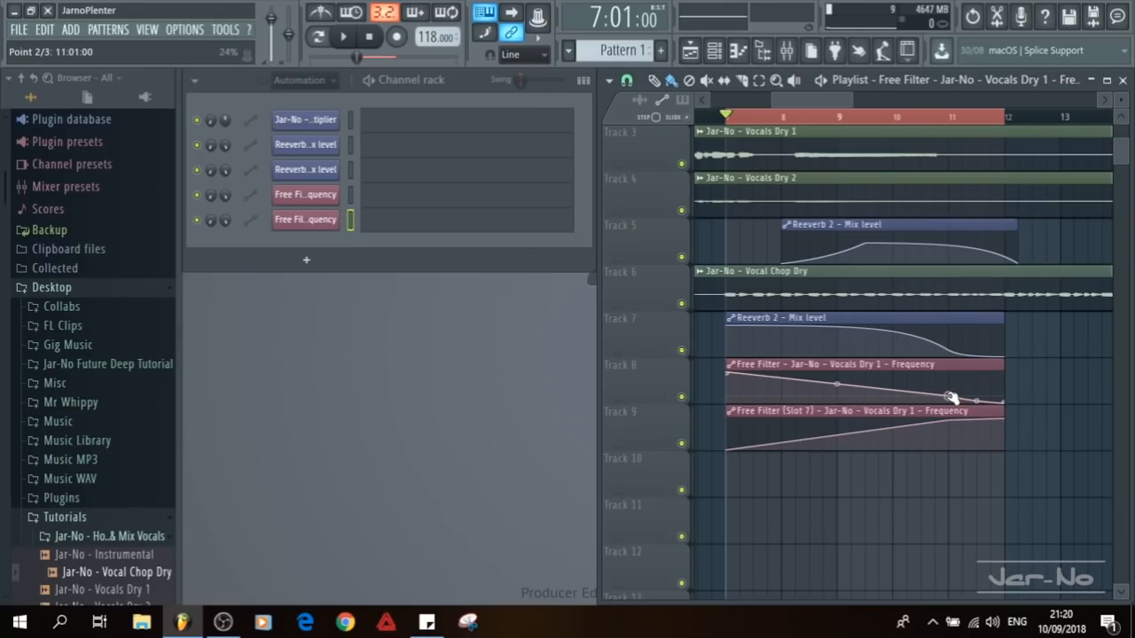
{"action": "key", "text": "space"}
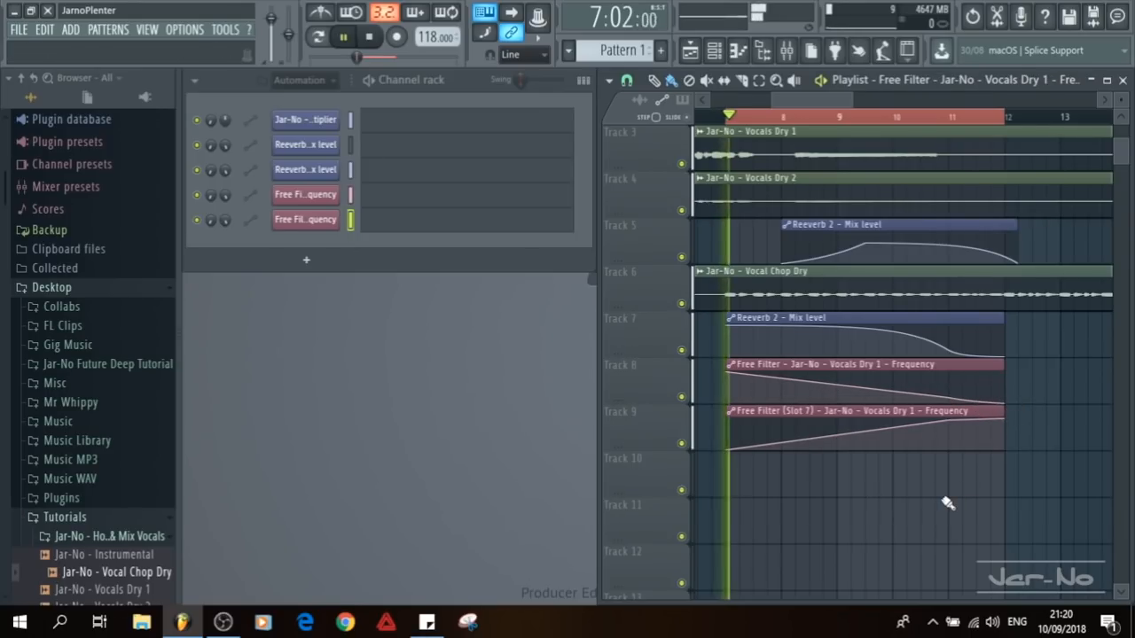
{"action": "key", "text": "space"}
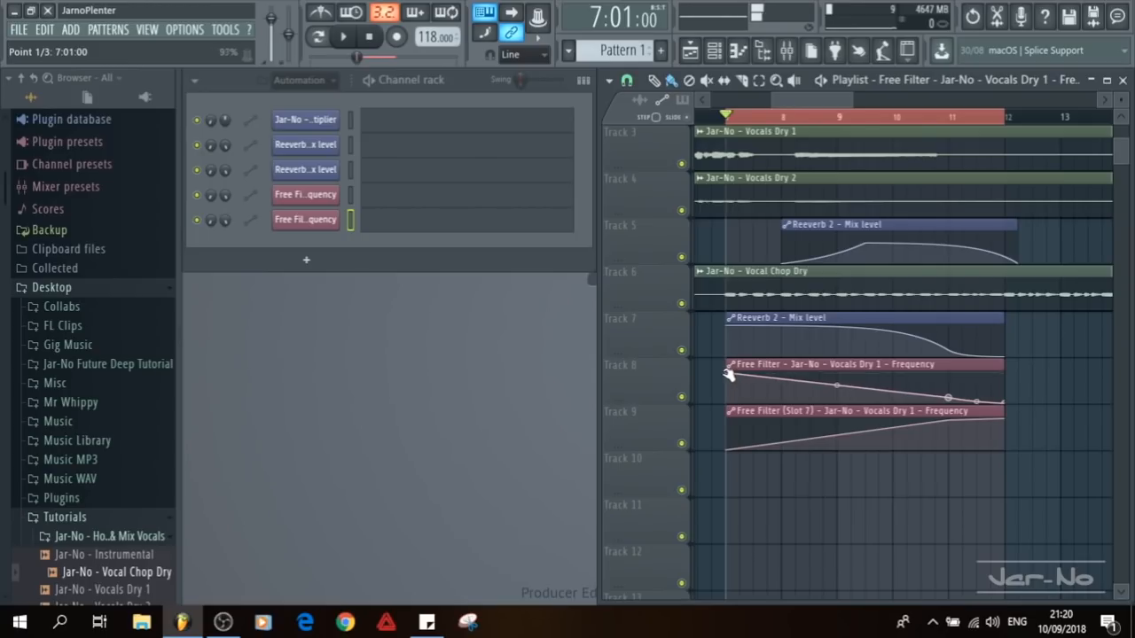
Step: Reverse both filter automations so the low-pass frequency rises to 100% and the high-pass one falls from bar 7 to bar 12, and listen
{"action": "left_click_drag", "start_coordinate": [729, 373], "coordinate": [831, 446]}
{"action": "left_click_drag", "start_coordinate": [951, 399], "coordinate": [948, 376]}
{"action": "left_click_drag", "start_coordinate": [1007, 404], "coordinate": [997, 362]}
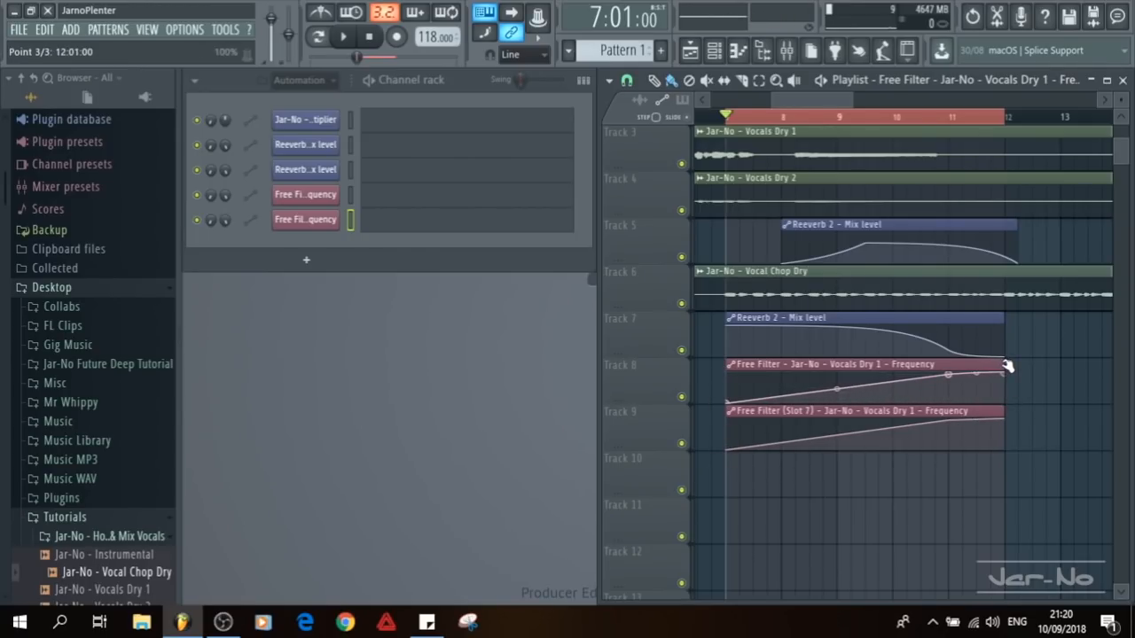
{"action": "left_click_drag", "start_coordinate": [729, 450], "coordinate": [731, 412]}
{"action": "left_click_drag", "start_coordinate": [947, 423], "coordinate": [1015, 452]}
{"action": "key", "text": "space"}
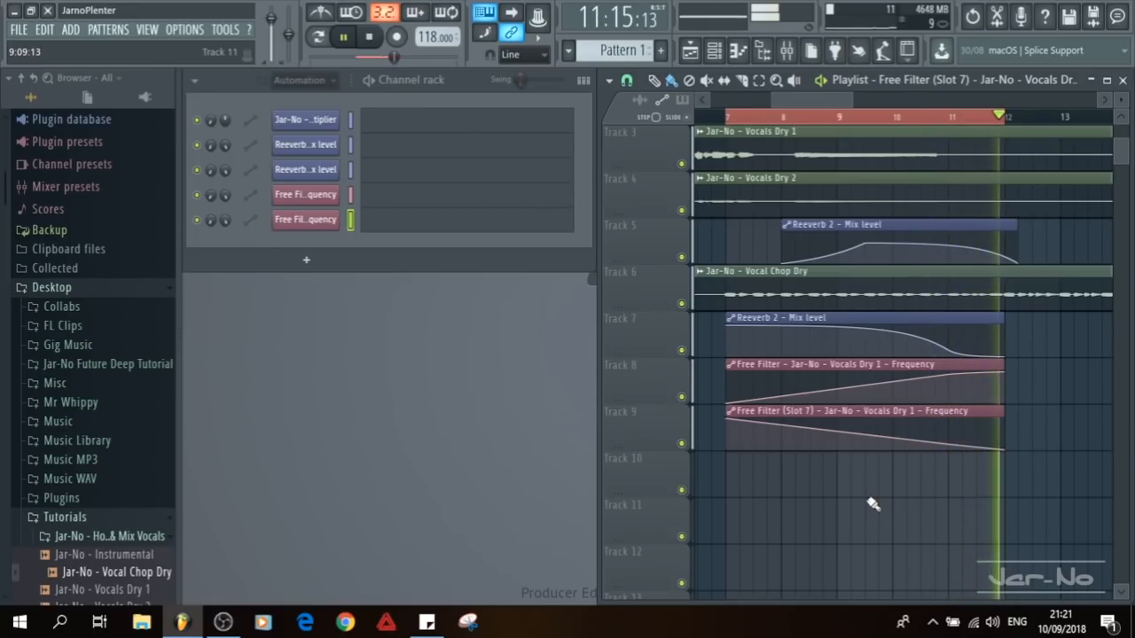
{"action": "key", "text": "space"}
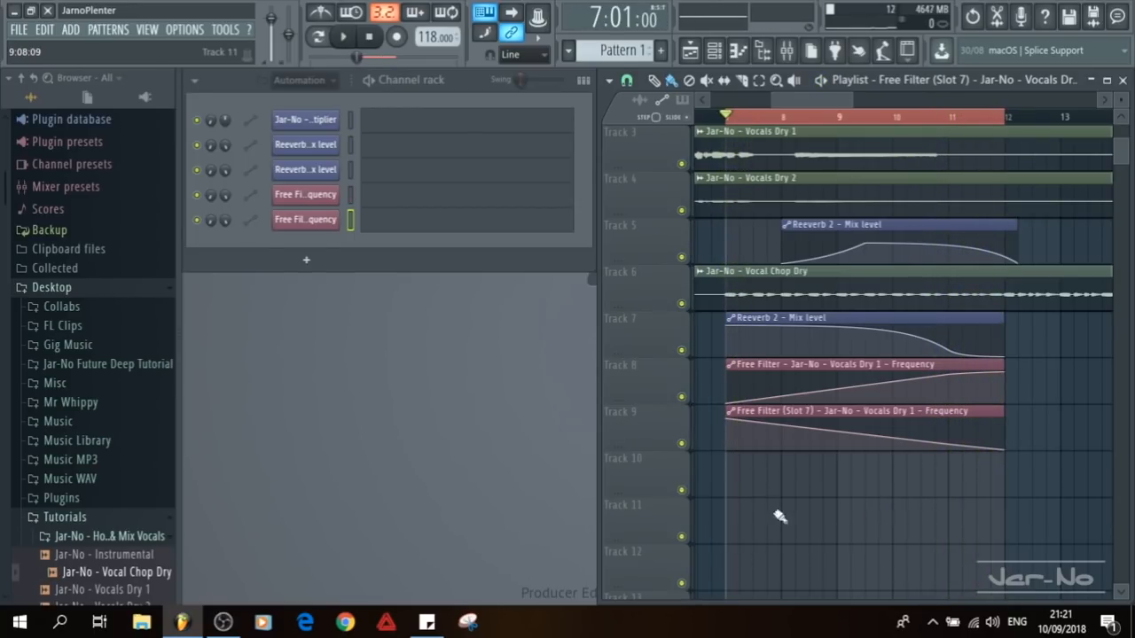
Step: Level both filter automations between bars 11 and 12, setting the high-pass point at bar 11 to 0%, and check them by ear
{"action": "left_click", "coordinate": [787, 51]}
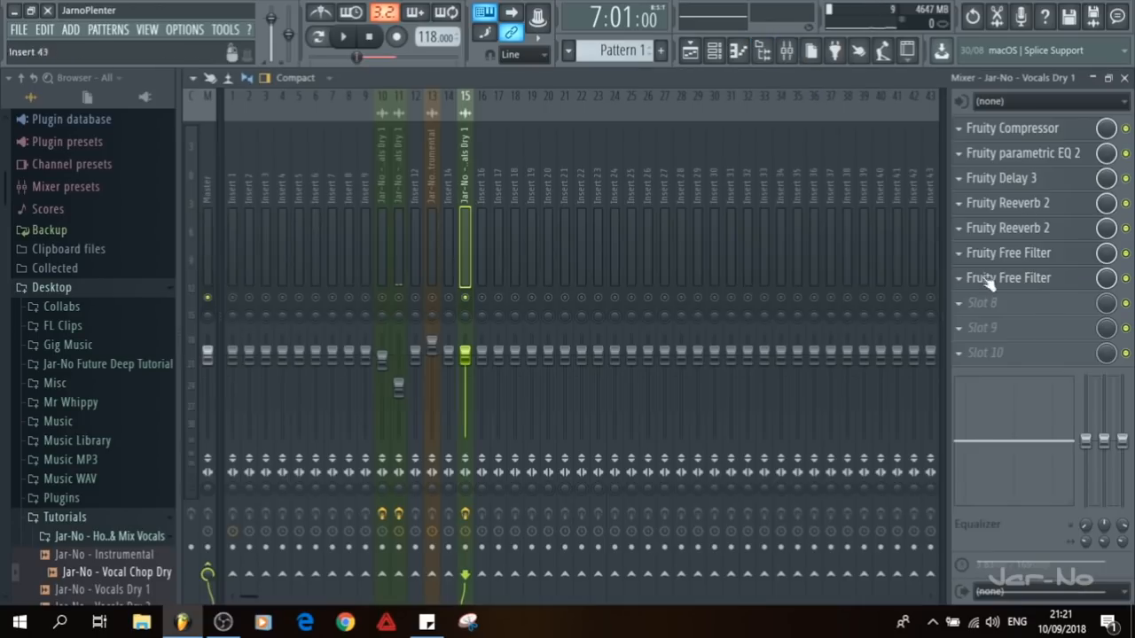
{"action": "key", "text": "space"}
{"action": "key", "text": "F9"}
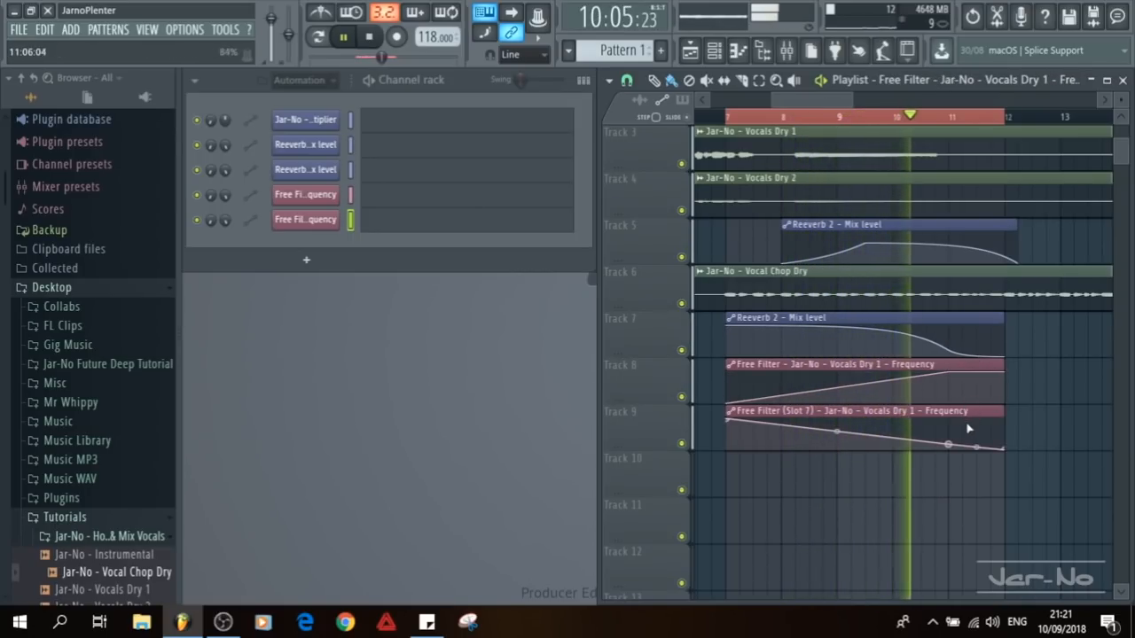
{"action": "key", "text": "space"}
{"action": "left_click_drag", "start_coordinate": [950, 446], "coordinate": [950, 466]}
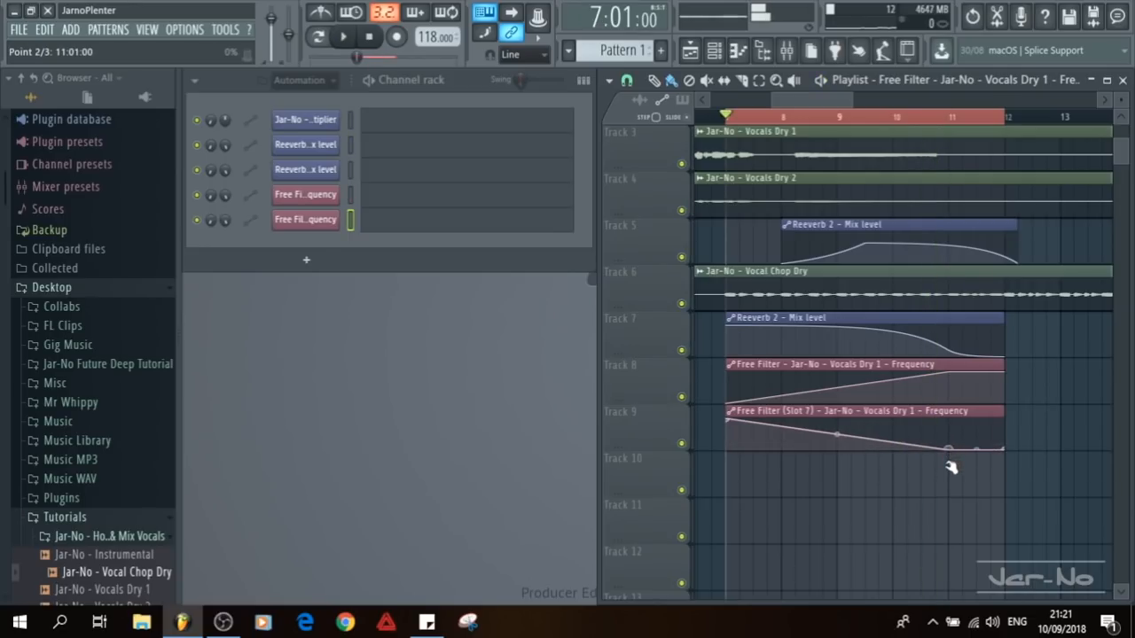
{"action": "key", "text": "space"}
{"action": "key", "text": "space"}
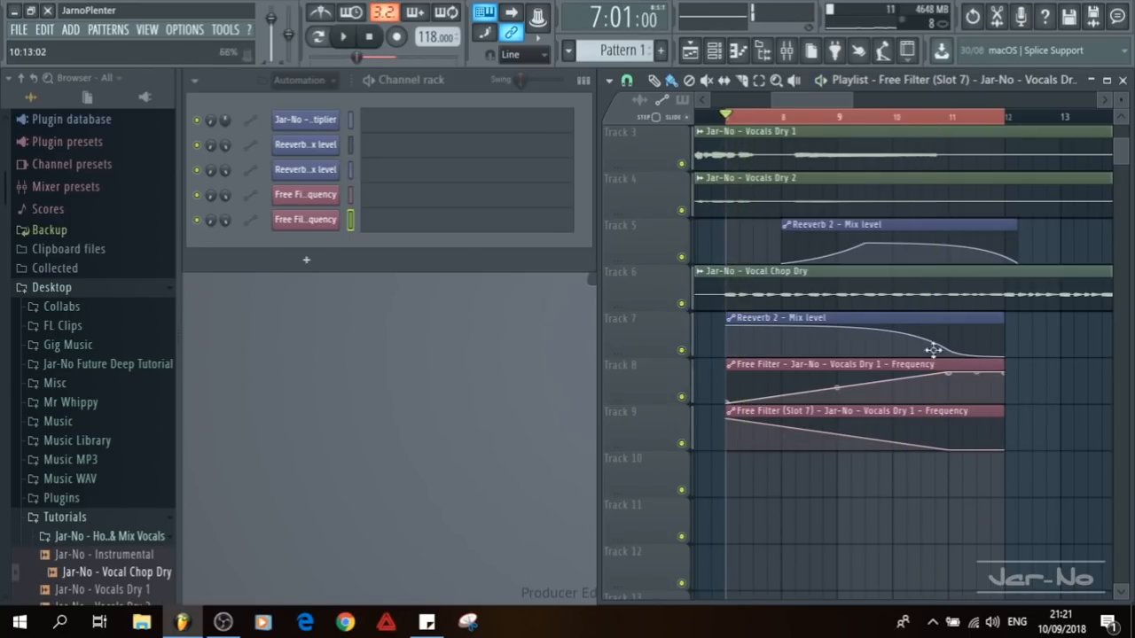
Step: Compare the vocal chop during playback with the low-pass Free Filter in slot 6 bypassed and enabled
{"action": "left_click", "coordinate": [789, 51]}
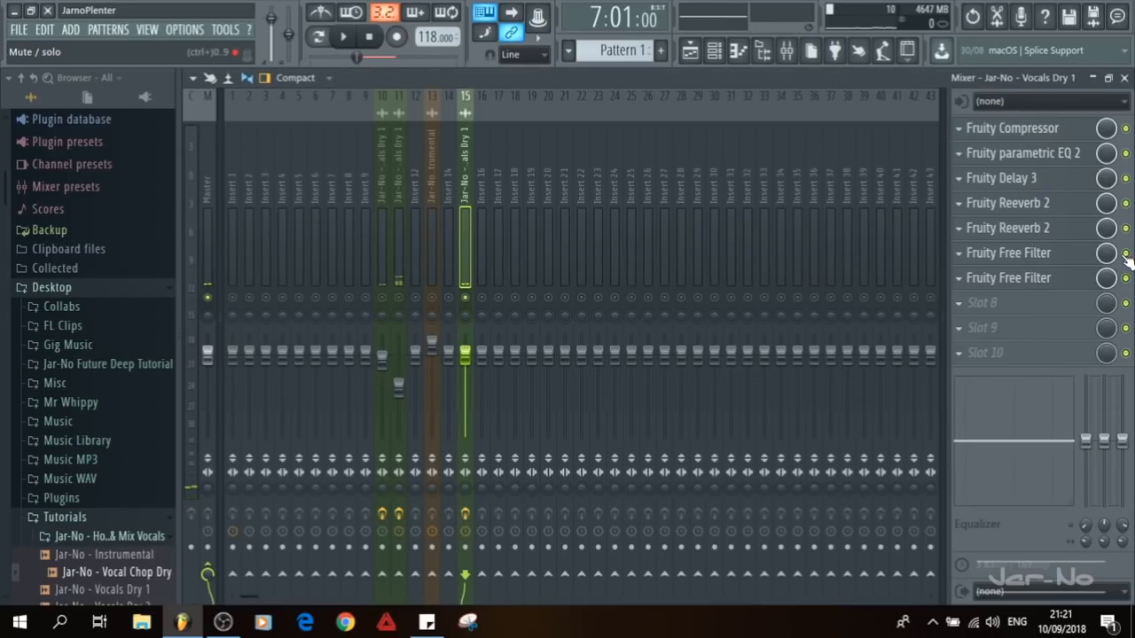
{"action": "key", "text": "space"}
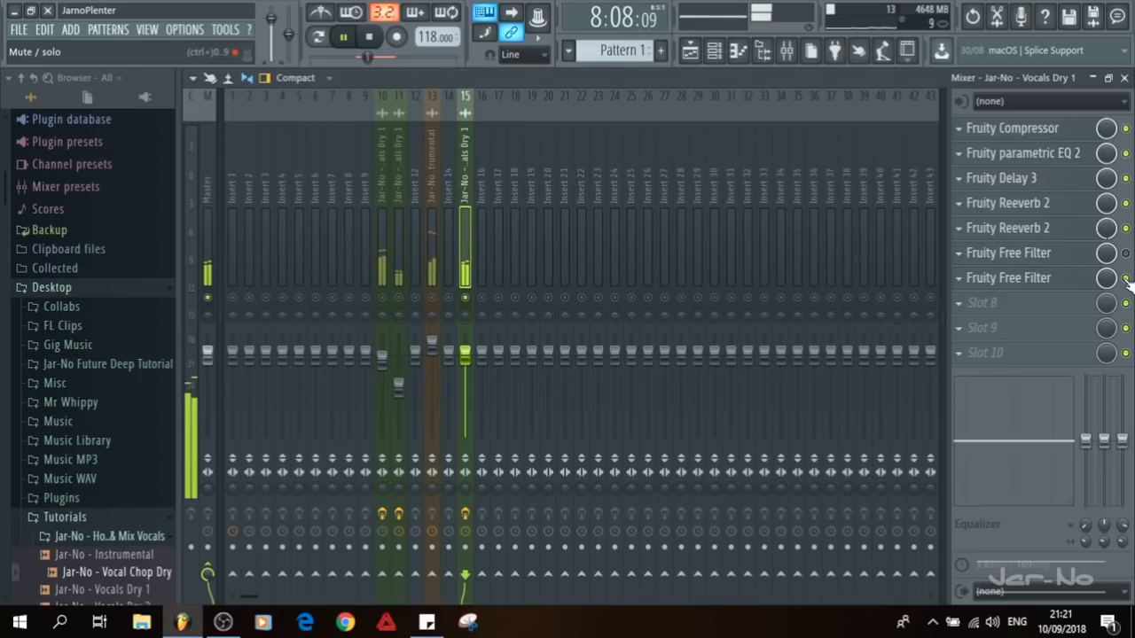
{"action": "key", "text": "space"}
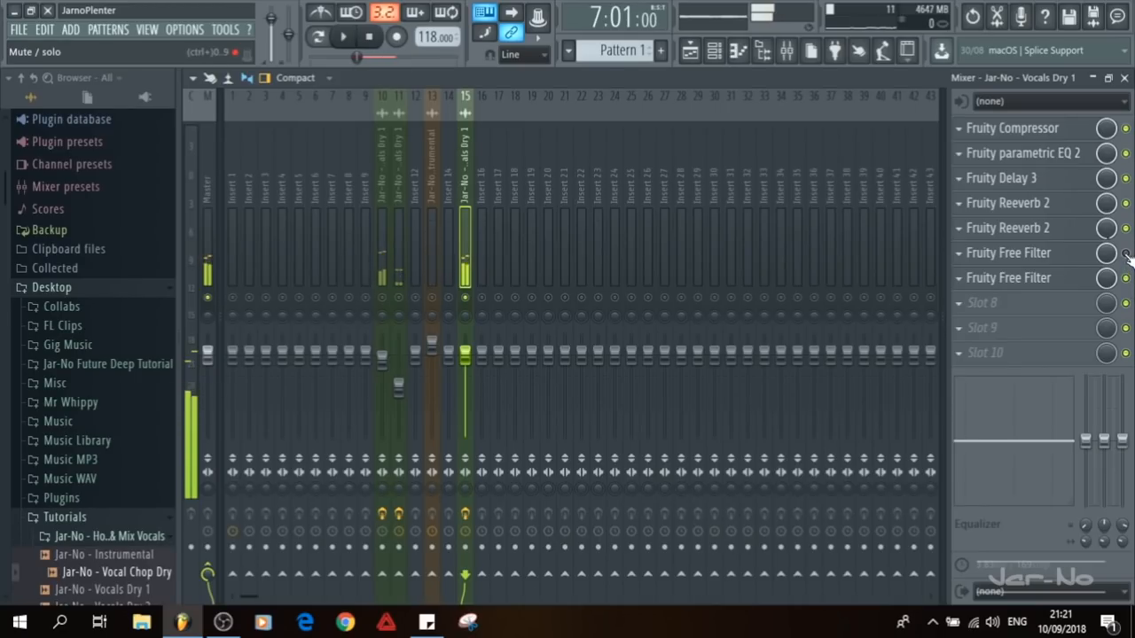
{"action": "key", "text": "space"}
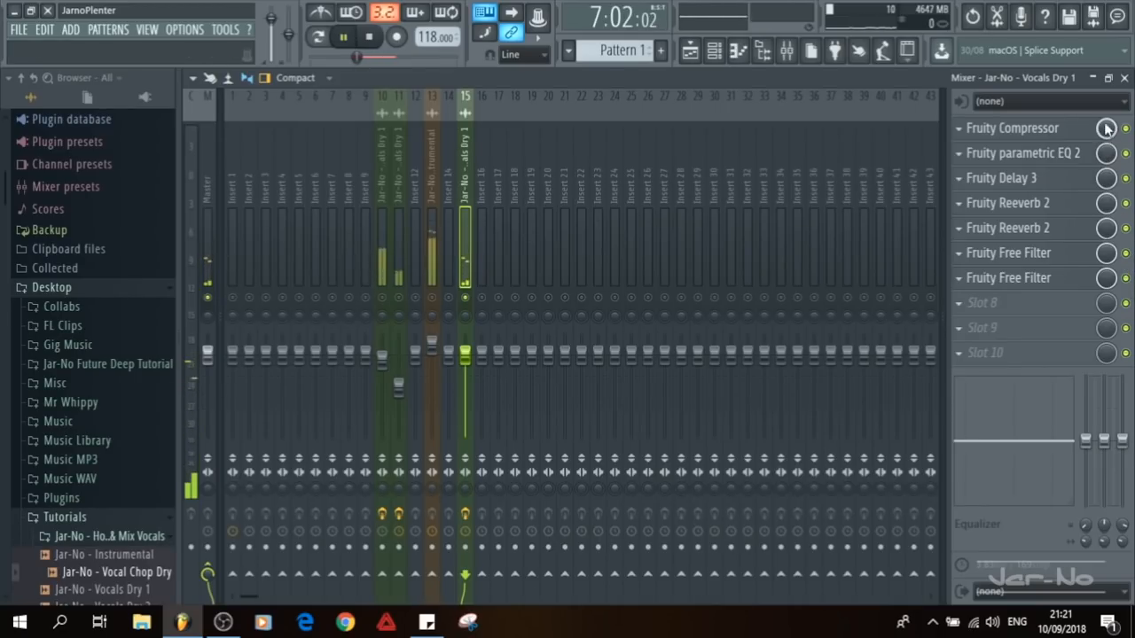
{"action": "left_click", "coordinate": [1124, 78]}
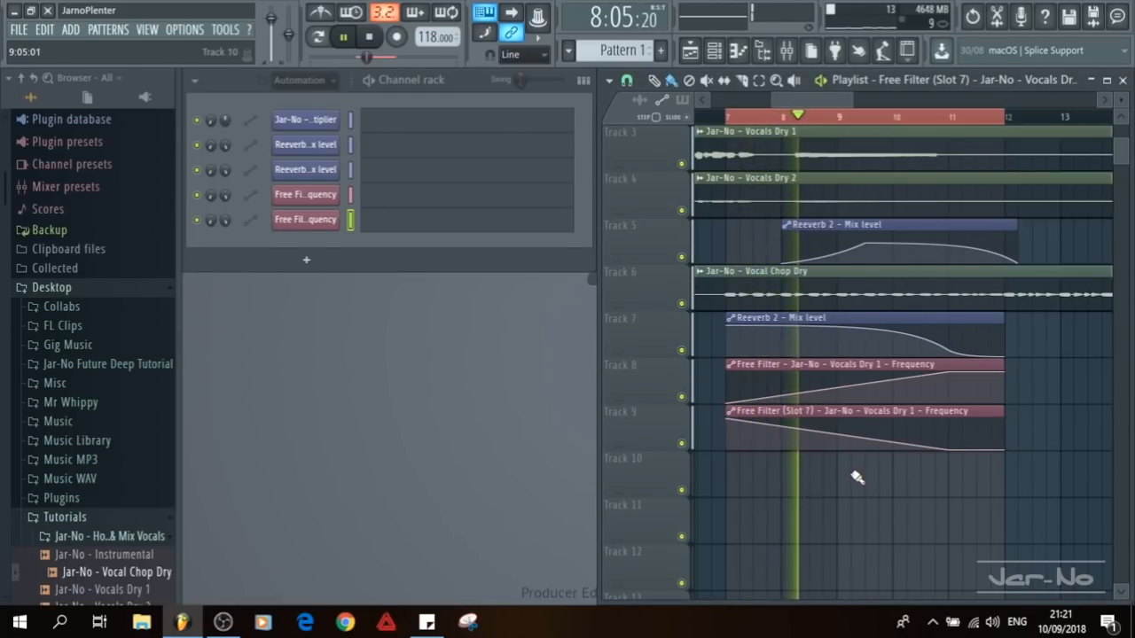
{"action": "key", "text": "space"}
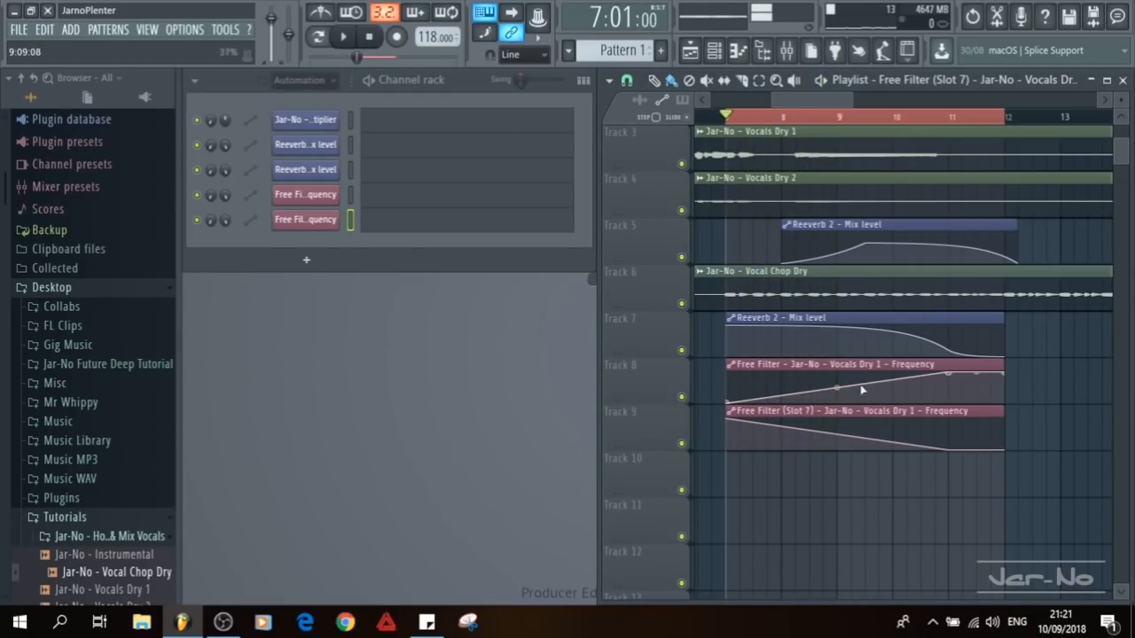
Step: Bend the low-pass frequency automation's first segment upward so it opens faster, and listen to the build-up
{"action": "left_click_drag", "start_coordinate": [837, 387], "coordinate": [837, 380]}
{"action": "key", "text": "space"}
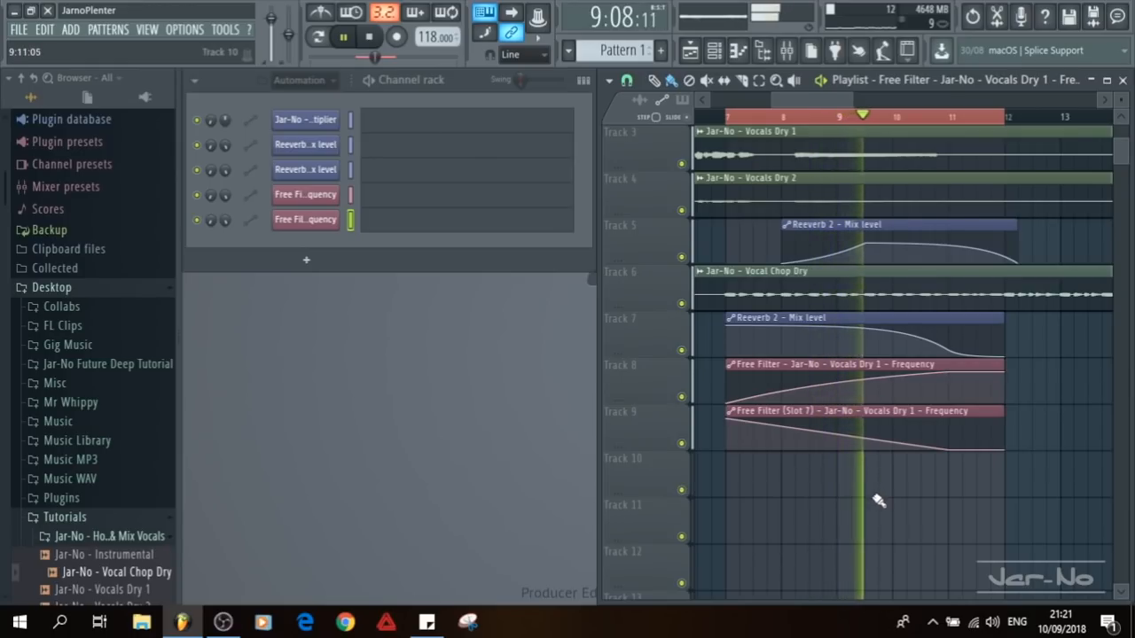
{"action": "scroll", "coordinate": [891, 470], "scroll_direction": "up", "scroll_amount": 1}
{"action": "scroll", "coordinate": [907, 448], "scroll_direction": "up", "scroll_amount": 1}
{"action": "scroll", "coordinate": [878, 126], "scroll_direction": "down", "scroll_amount": 2}
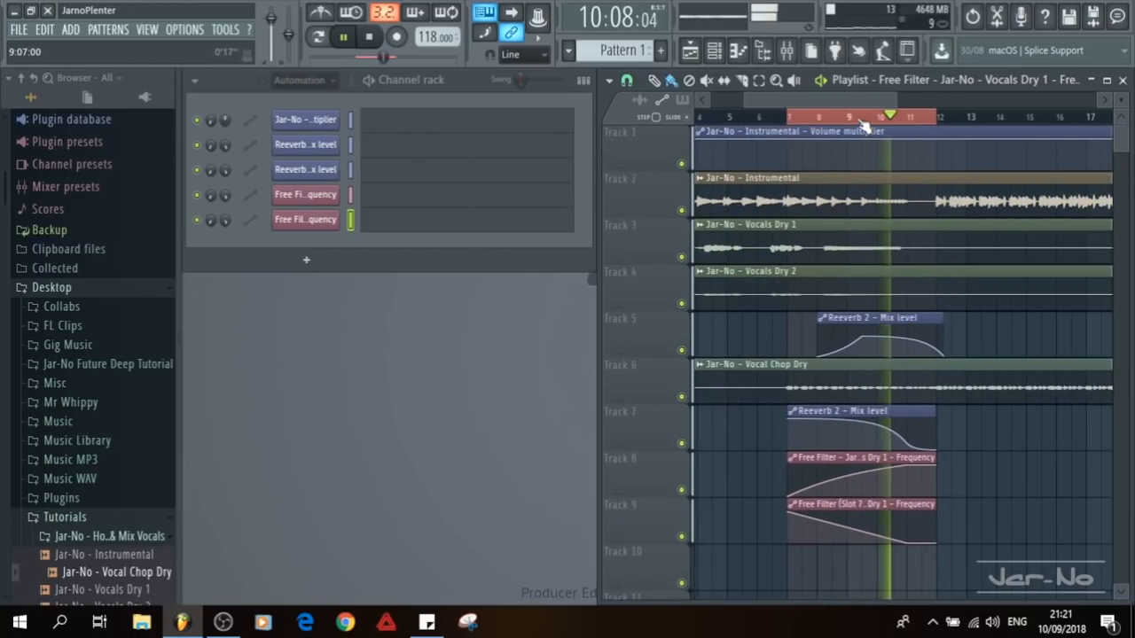
Step: Clear the playback range from bar 7, listen into the drop, and select the first beat of bar 12 on the timeline
{"action": "left_click_drag", "start_coordinate": [803, 117], "coordinate": [924, 130]}
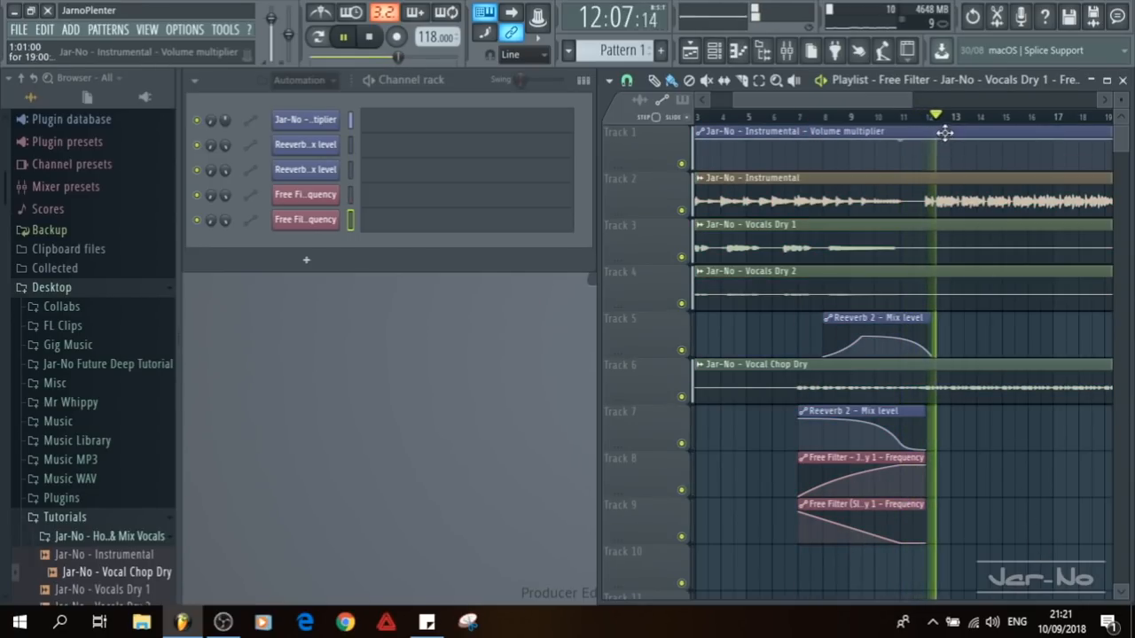
{"action": "scroll", "coordinate": [947, 127], "scroll_direction": "up", "scroll_amount": 3}
{"action": "scroll", "coordinate": [951, 127], "scroll_direction": "up", "scroll_amount": 2}
{"action": "key", "text": "space"}
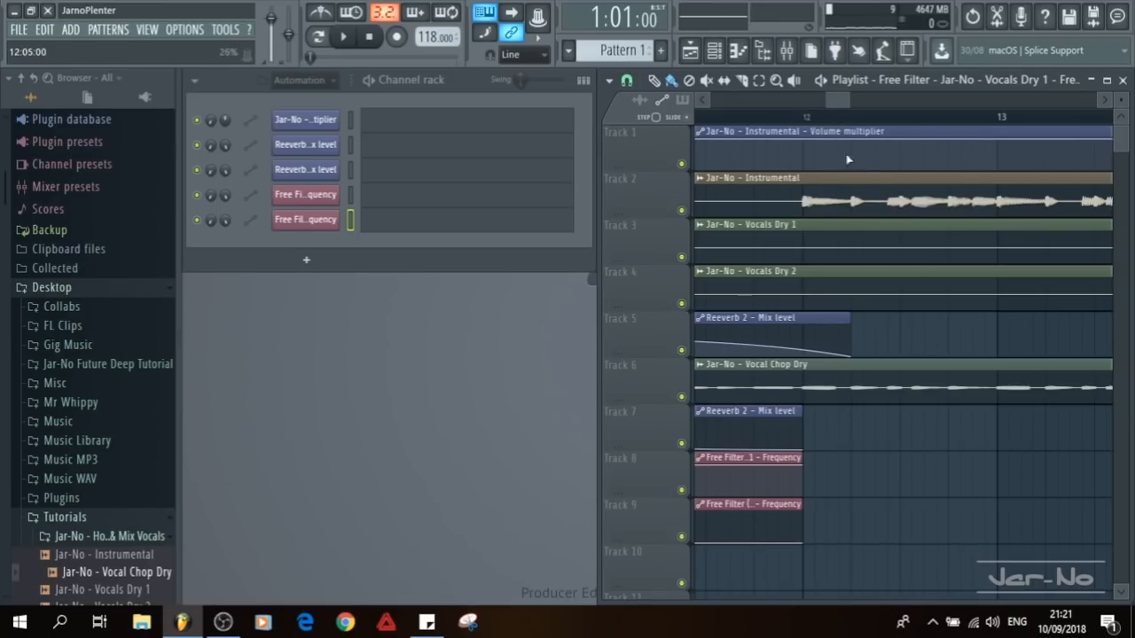
{"action": "scroll", "coordinate": [832, 121], "scroll_direction": "down", "scroll_amount": 4}
{"action": "scroll", "coordinate": [708, 119], "scroll_direction": "down", "scroll_amount": 1}
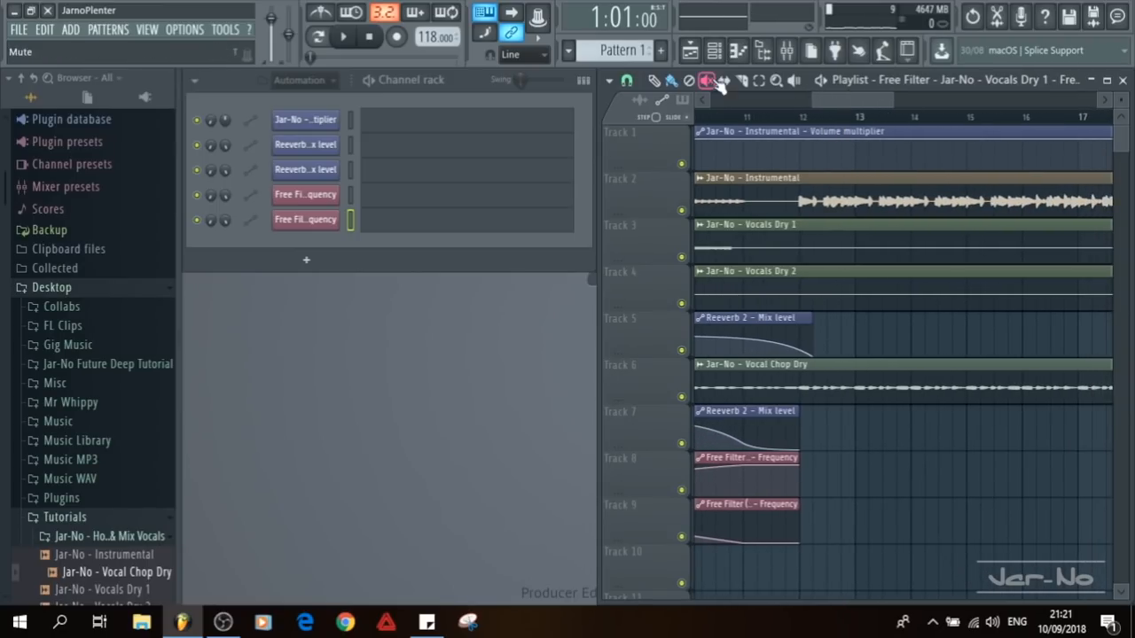
{"action": "scroll", "coordinate": [807, 122], "scroll_direction": "up", "scroll_amount": 3}
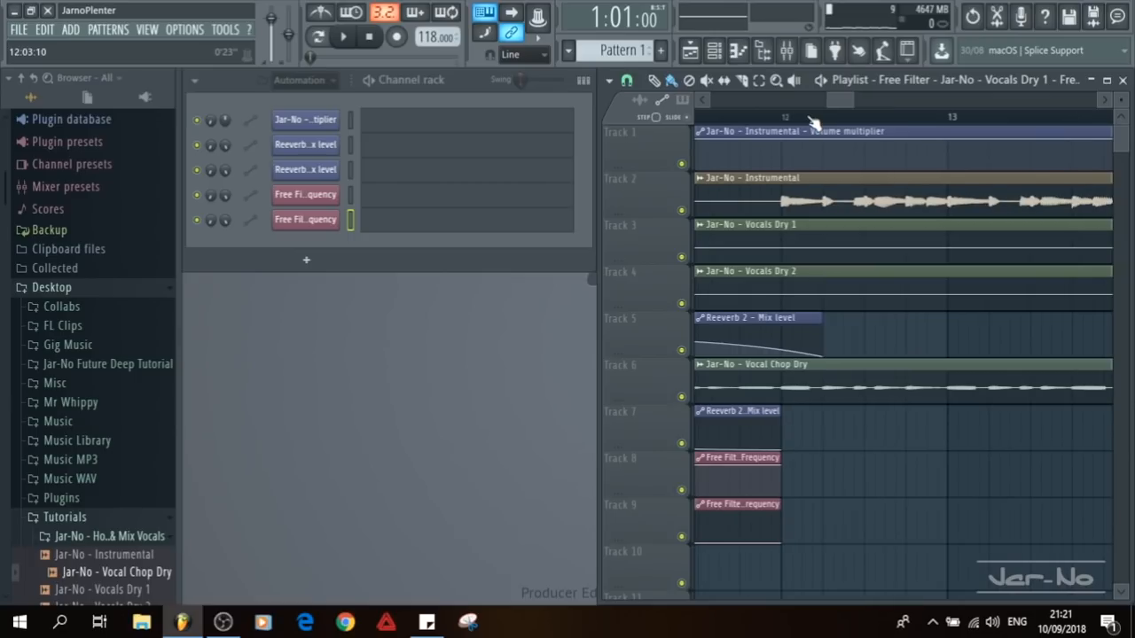
{"action": "left_click_drag", "start_coordinate": [789, 120], "coordinate": [823, 124]}
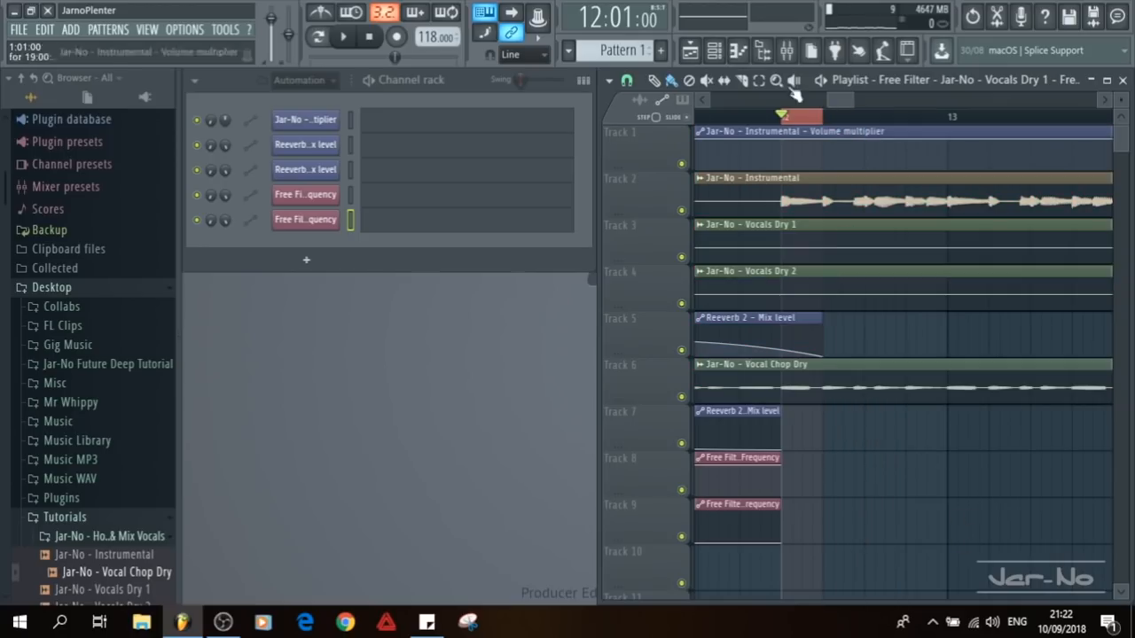
Step: Add Fruity Balance in slot 8 of the vocal chop's mixer track and create an automation clip for its volume
{"action": "left_click", "coordinate": [787, 52]}
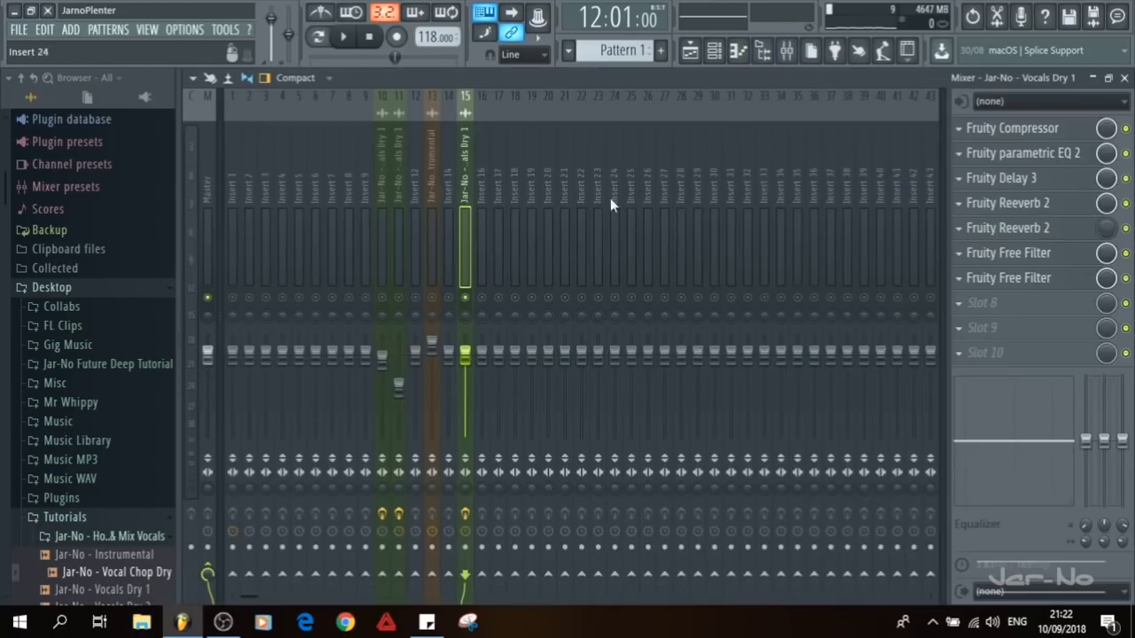
{"action": "left_click", "coordinate": [963, 303]}
{"action": "mouse_move", "coordinate": [960, 256]}
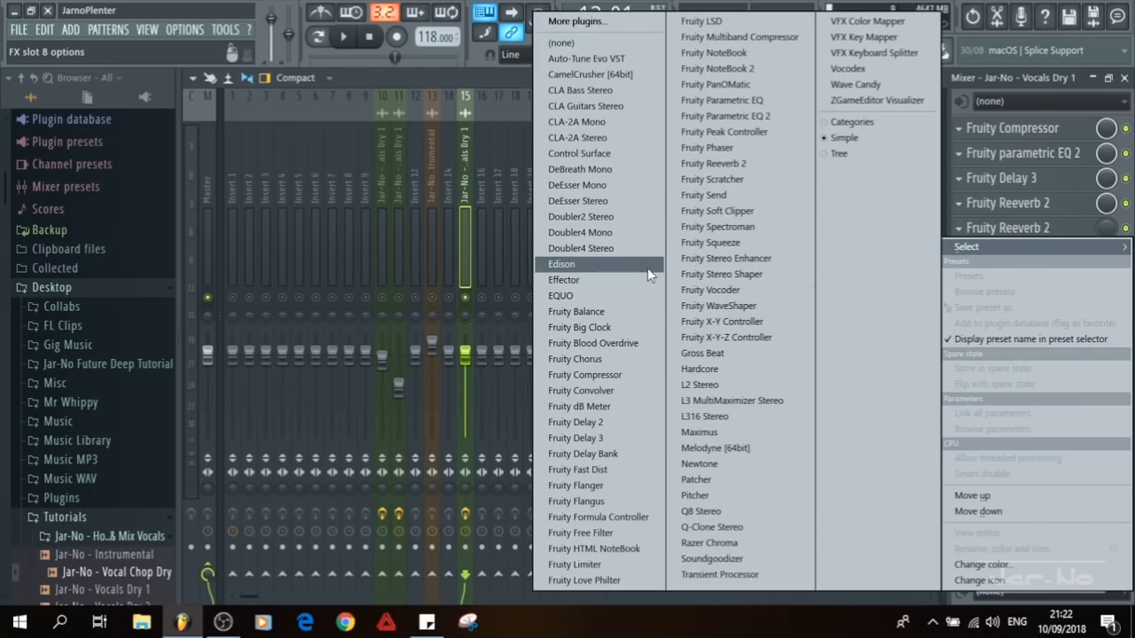
{"action": "left_click", "coordinate": [585, 309]}
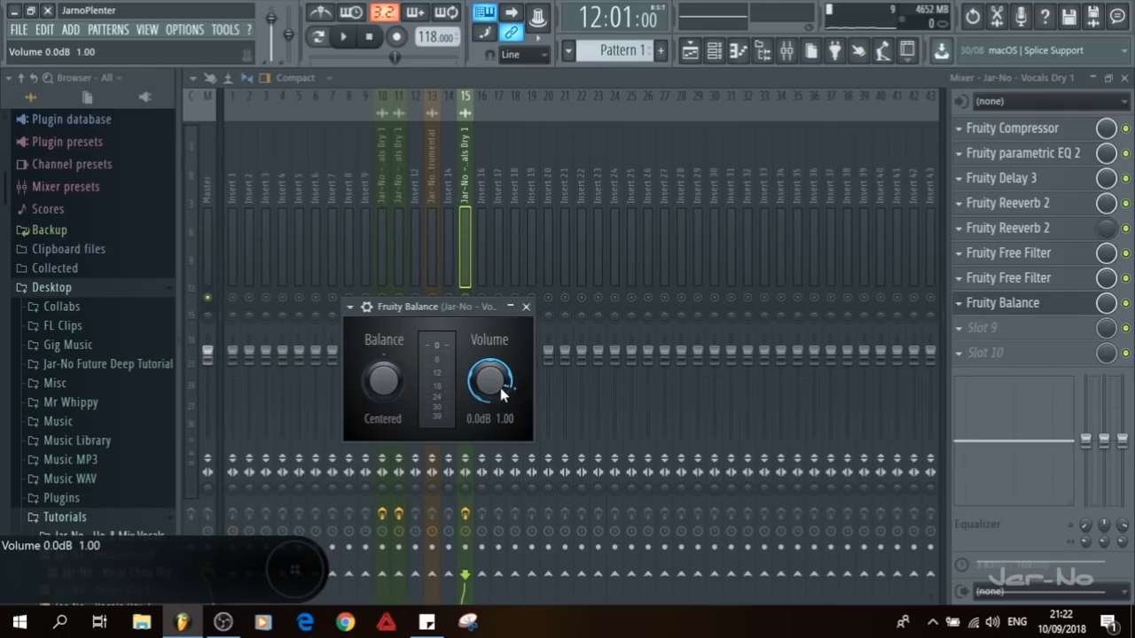
{"action": "right_click", "coordinate": [501, 386]}
{"action": "left_click", "coordinate": [538, 461]}
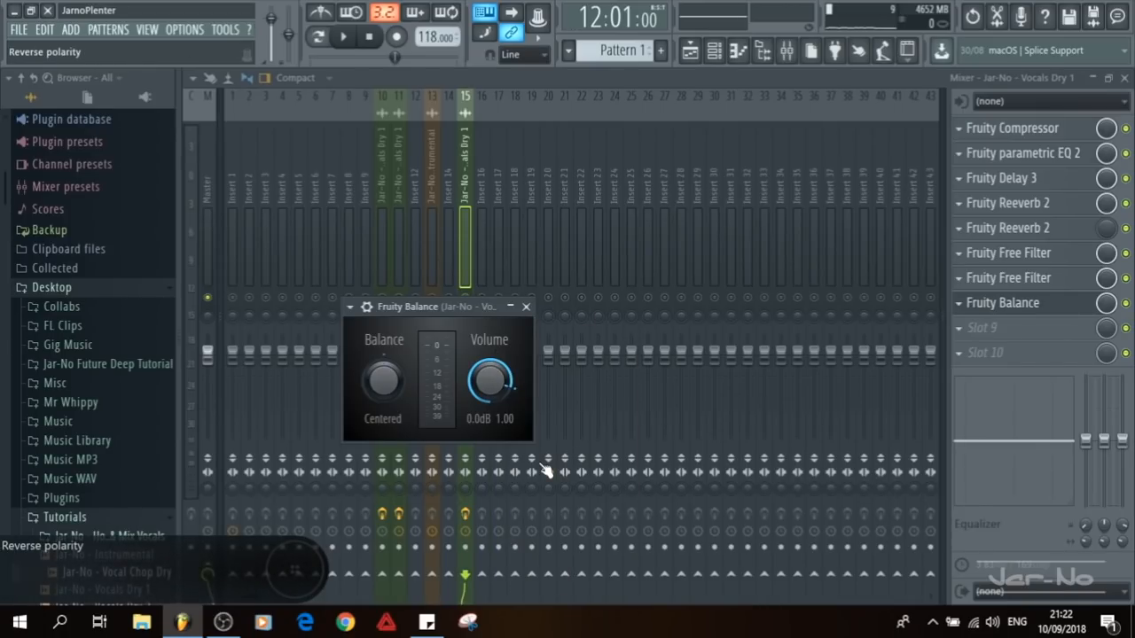
{"action": "left_click", "coordinate": [526, 306]}
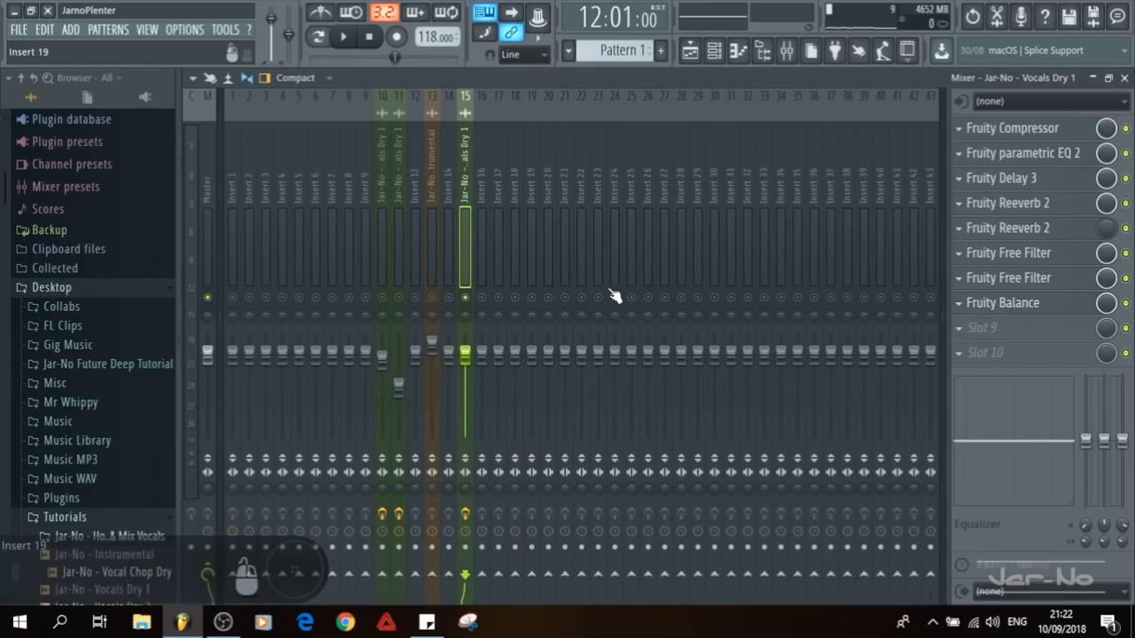
{"action": "left_click", "coordinate": [1125, 78]}
Step: Move the Balance volume clip to track 7 behind the reverb clip and shape it as a quick rise from zero with 65% tension
{"action": "scroll", "coordinate": [858, 538], "scroll_direction": "down", "scroll_amount": 3}
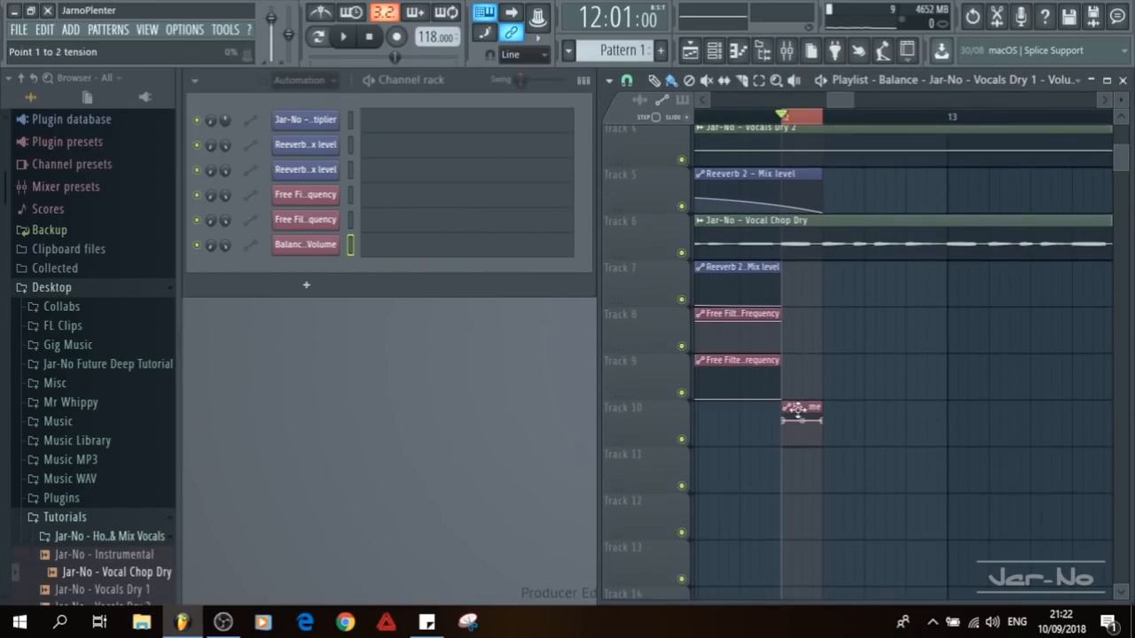
{"action": "left_click_drag", "start_coordinate": [801, 400], "coordinate": [793, 264]}
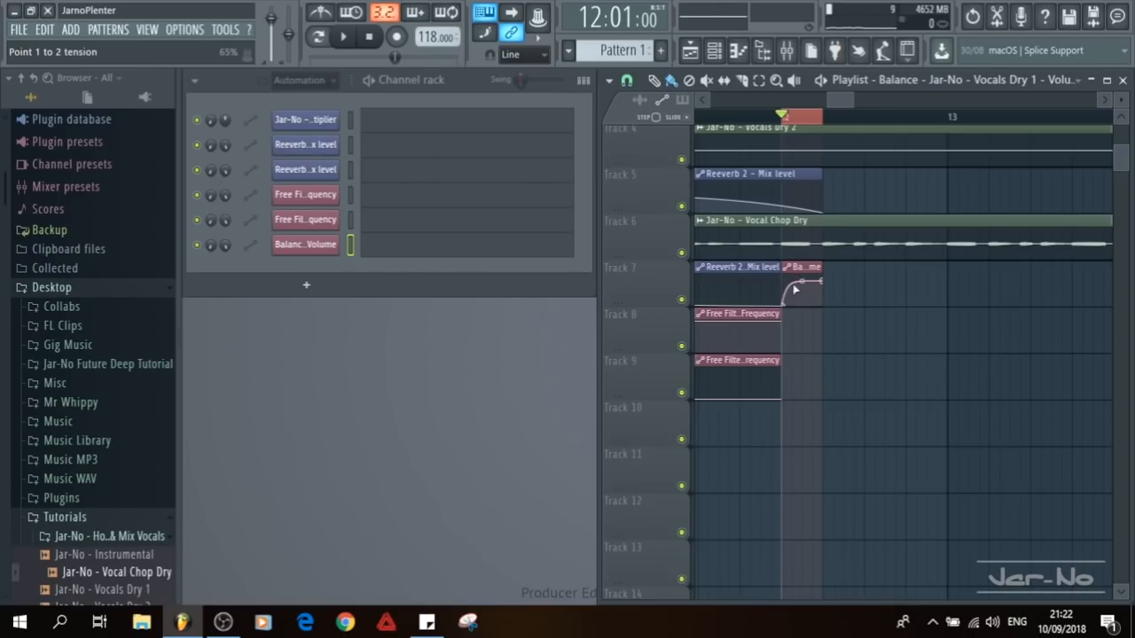
{"action": "scroll", "coordinate": [836, 133], "scroll_direction": "down", "scroll_amount": 3}
{"action": "scroll", "coordinate": [886, 236], "scroll_direction": "down", "scroll_amount": 1}
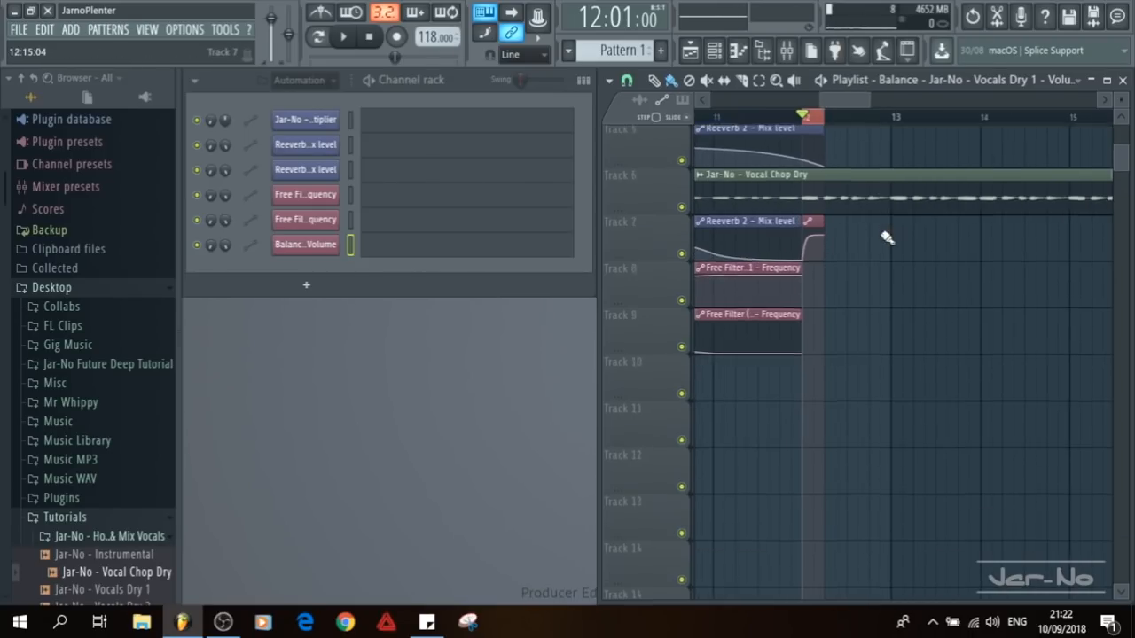
{"action": "scroll", "coordinate": [878, 199], "scroll_direction": "up", "scroll_amount": 4}
{"action": "scroll", "coordinate": [860, 128], "scroll_direction": "down", "scroll_amount": 1}
{"action": "scroll", "coordinate": [862, 128], "scroll_direction": "down", "scroll_amount": 1}
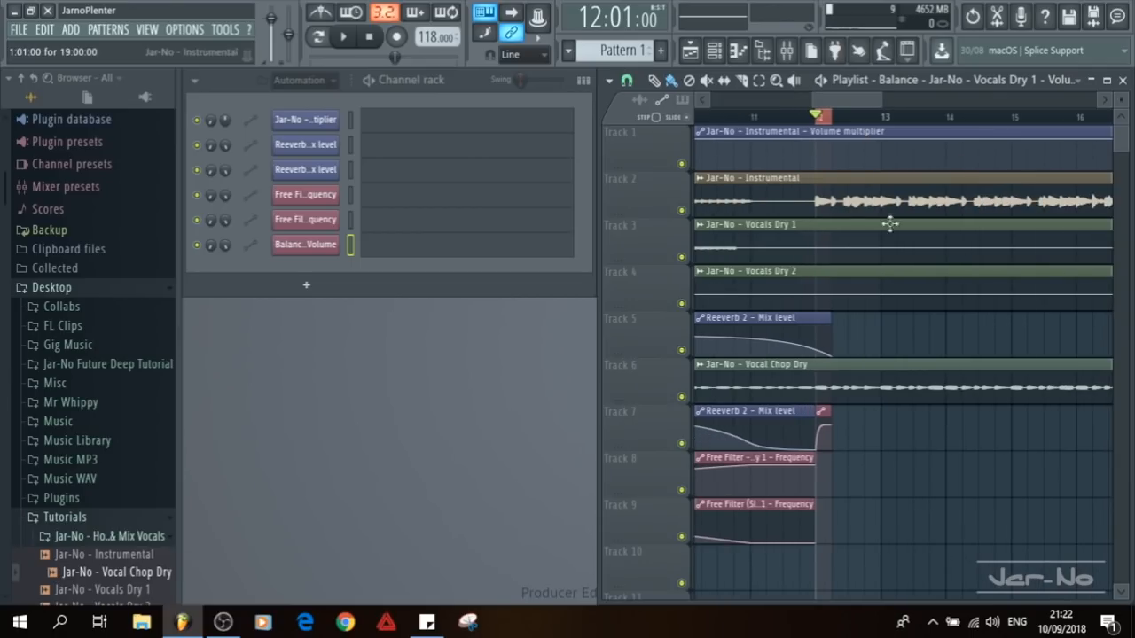
Step: Repeat the Balance volume clip along track 7 from bar 12 to bar 19, and listen to the drop
{"action": "left_click_drag", "start_coordinate": [931, 304], "coordinate": [819, 260]}
{"action": "scroll", "coordinate": [807, 123], "scroll_direction": "down", "scroll_amount": 3}
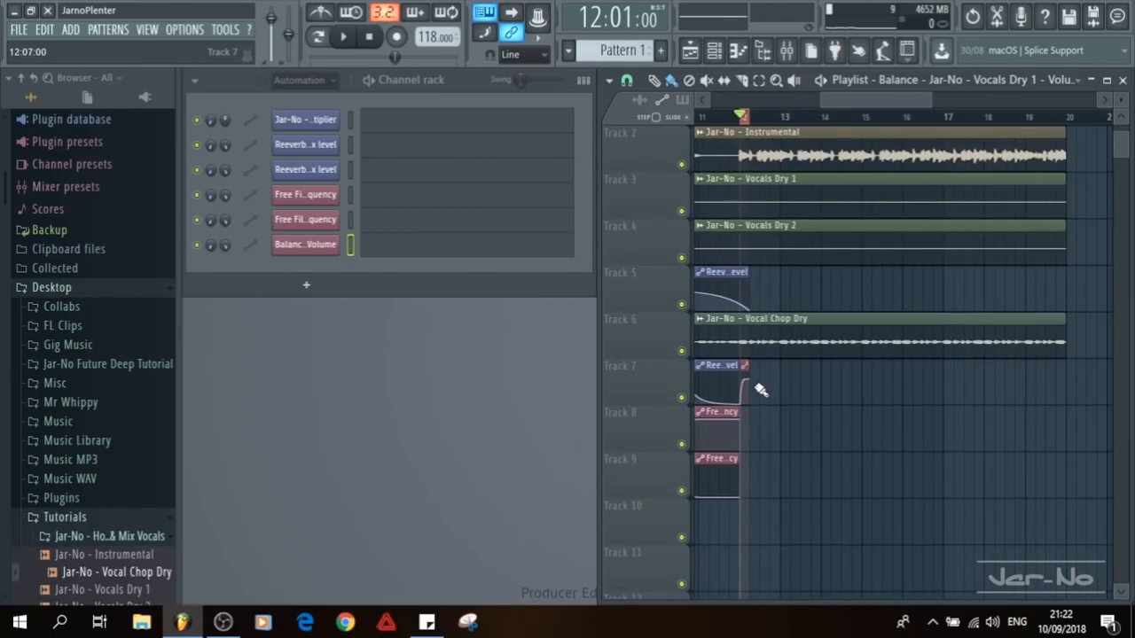
{"action": "mouse_move", "coordinate": [773, 389]}
{"action": "left_mouse_down"}
{"action": "mouse_move", "coordinate": [1013, 416]}
{"action": "mouse_move", "coordinate": [1058, 396]}
{"action": "left_mouse_up"}
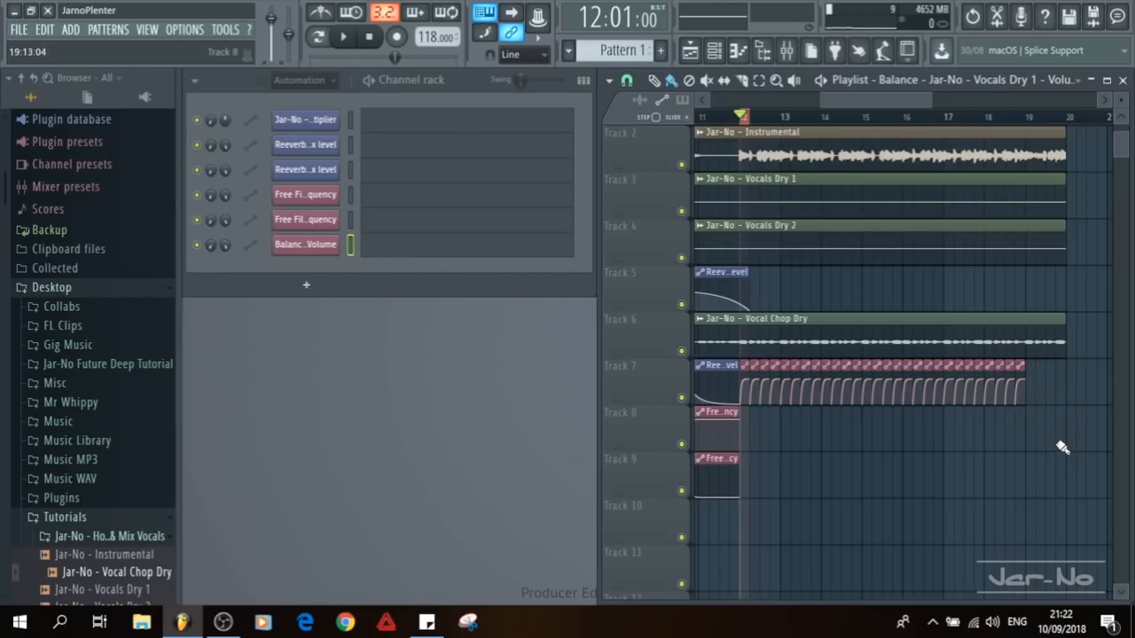
{"action": "left_click_drag", "start_coordinate": [823, 273], "coordinate": [847, 276]}
{"action": "key", "text": "space"}
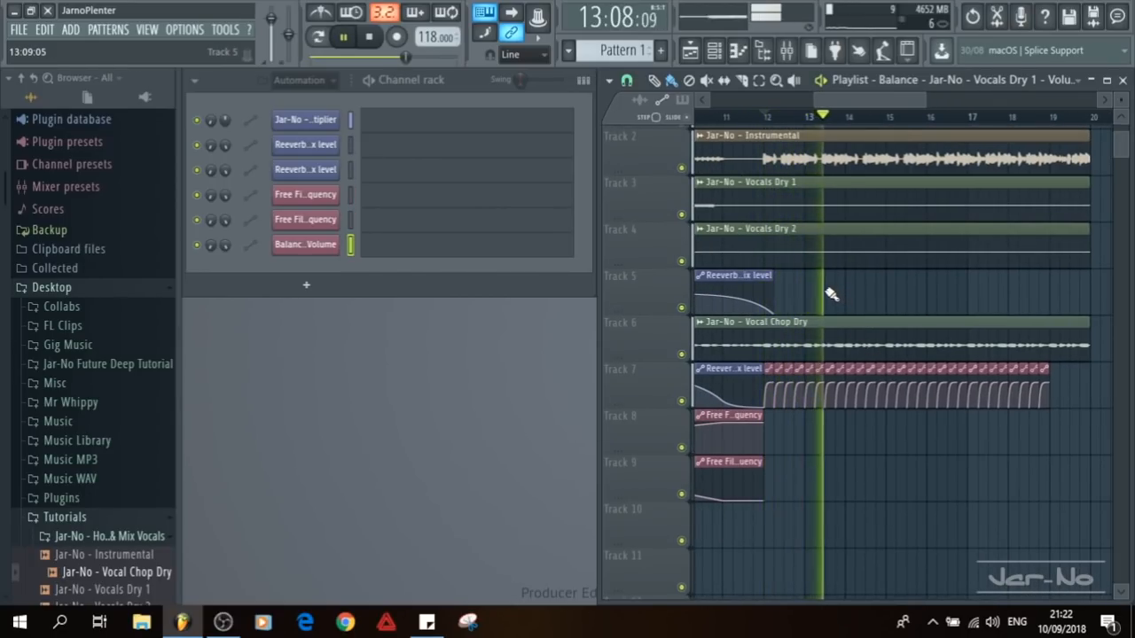
{"action": "left_click_drag", "start_coordinate": [834, 294], "coordinate": [843, 295]}
{"action": "key", "text": "space"}
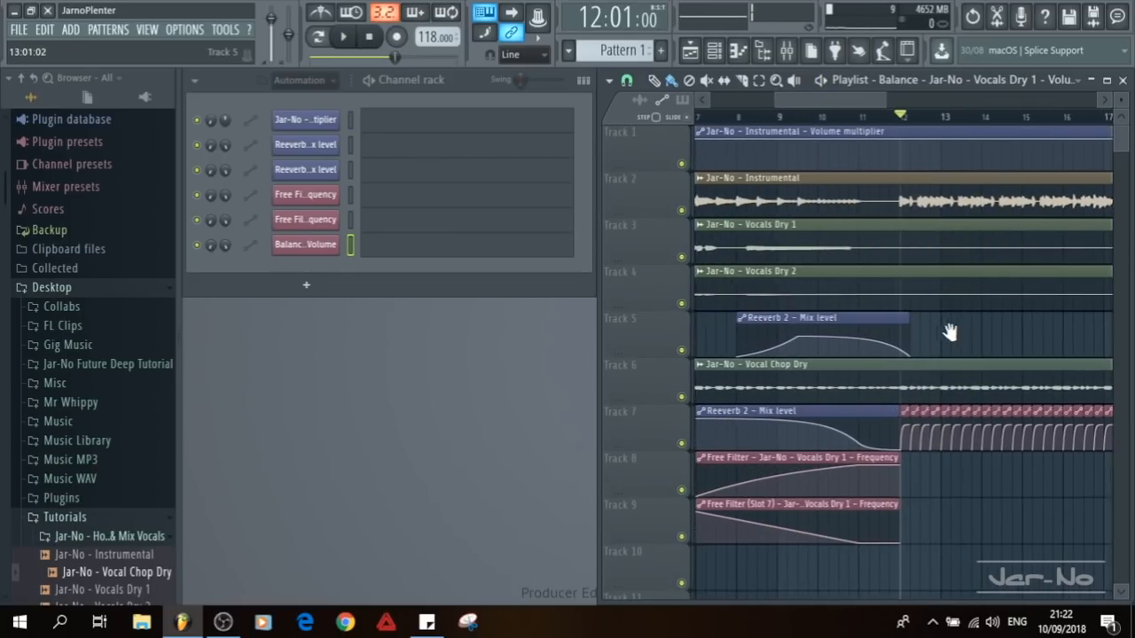
Step: Unsolo the vocal chop's mixer track and listen to the full mix from bar 7 into the drop
{"action": "left_click", "coordinate": [727, 119]}
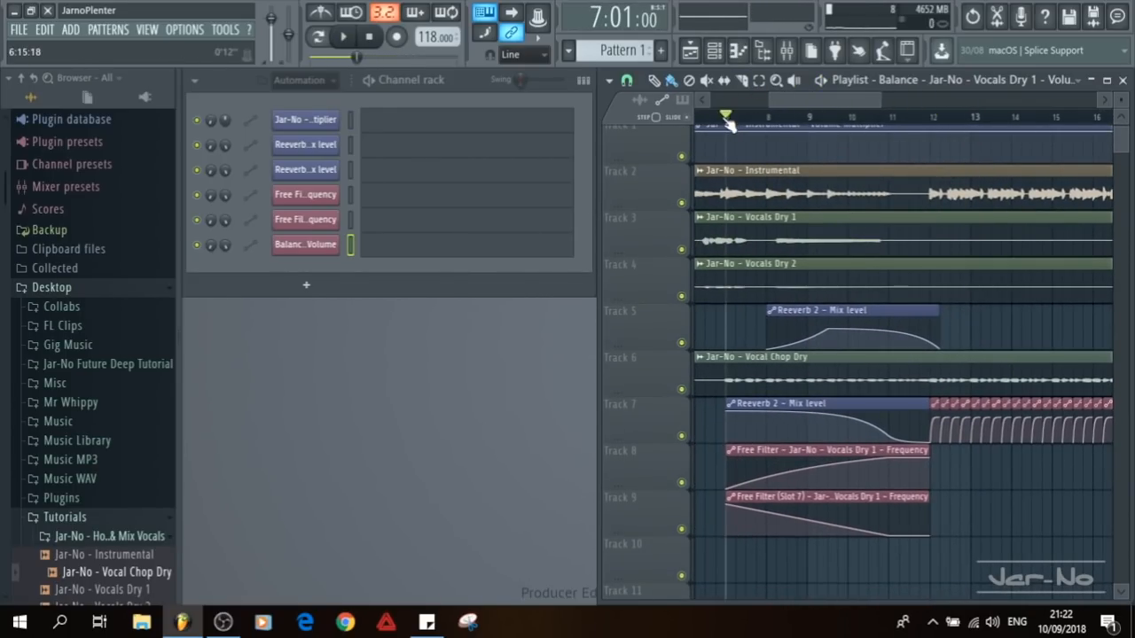
{"action": "left_click", "coordinate": [787, 49]}
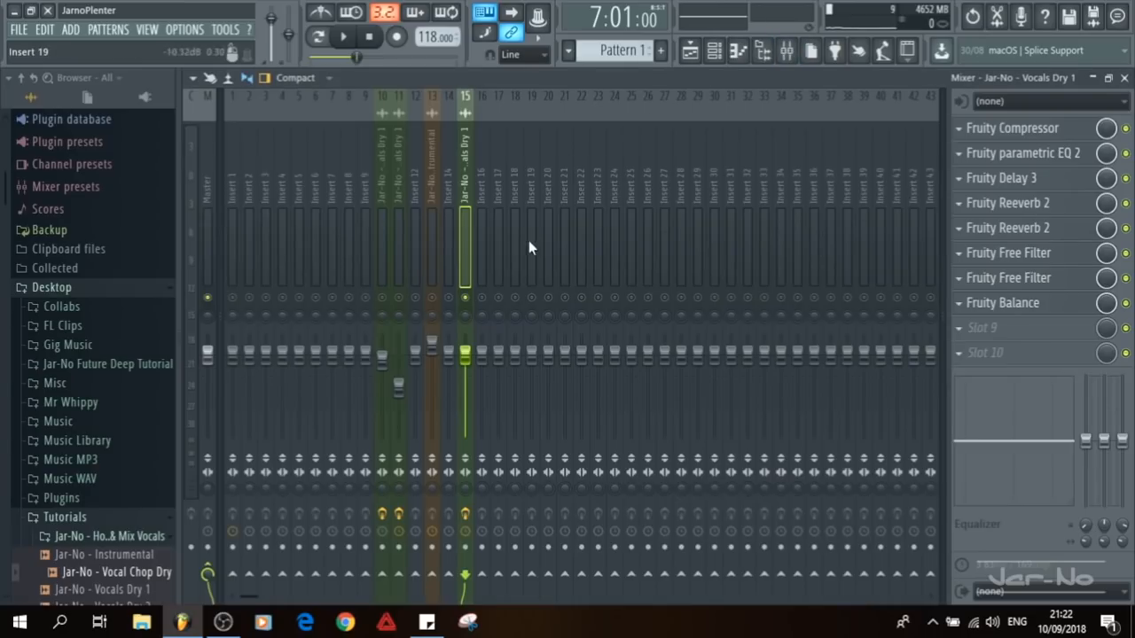
{"action": "right_click", "coordinate": [470, 300]}
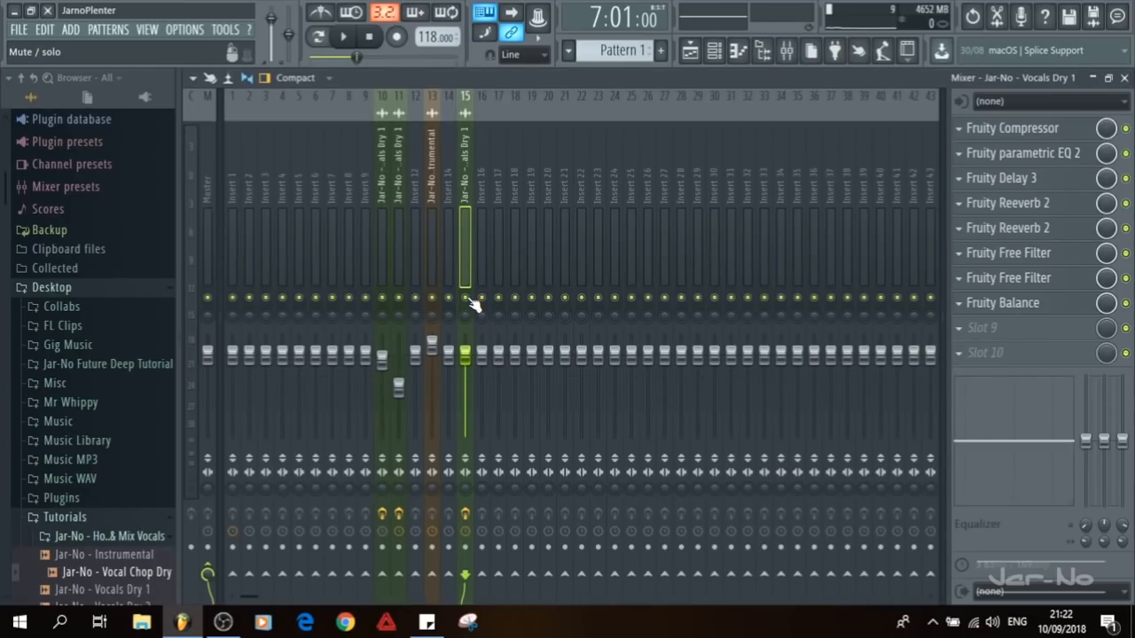
{"action": "left_click", "coordinate": [1125, 78]}
{"action": "key", "text": "space"}
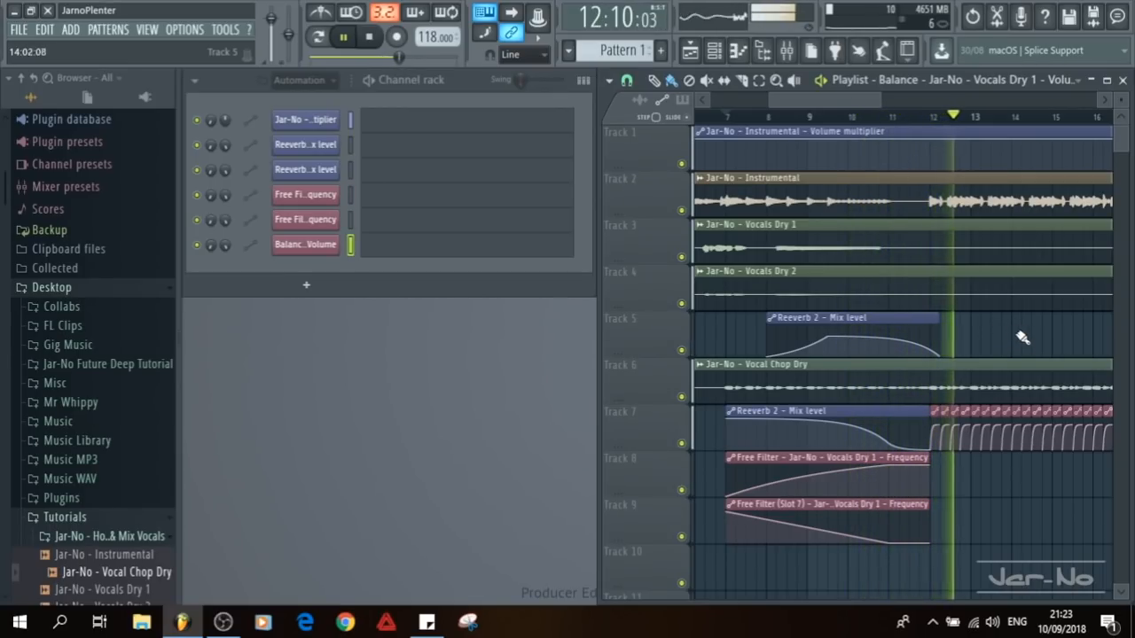
{"action": "left_click", "coordinate": [786, 49]}
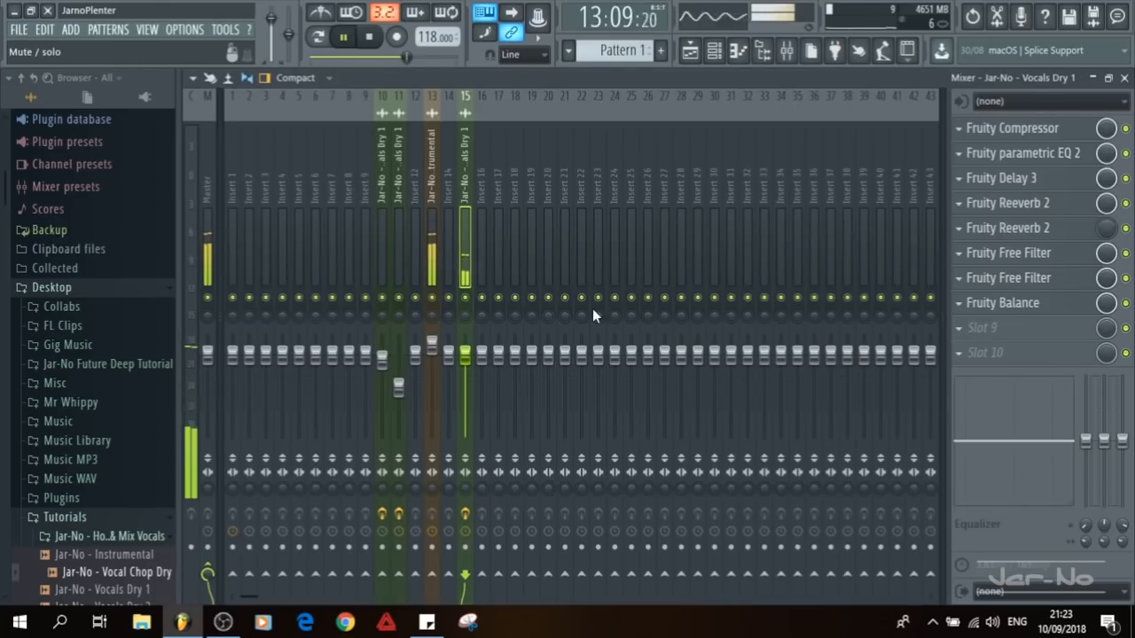
{"action": "key", "text": "space"}
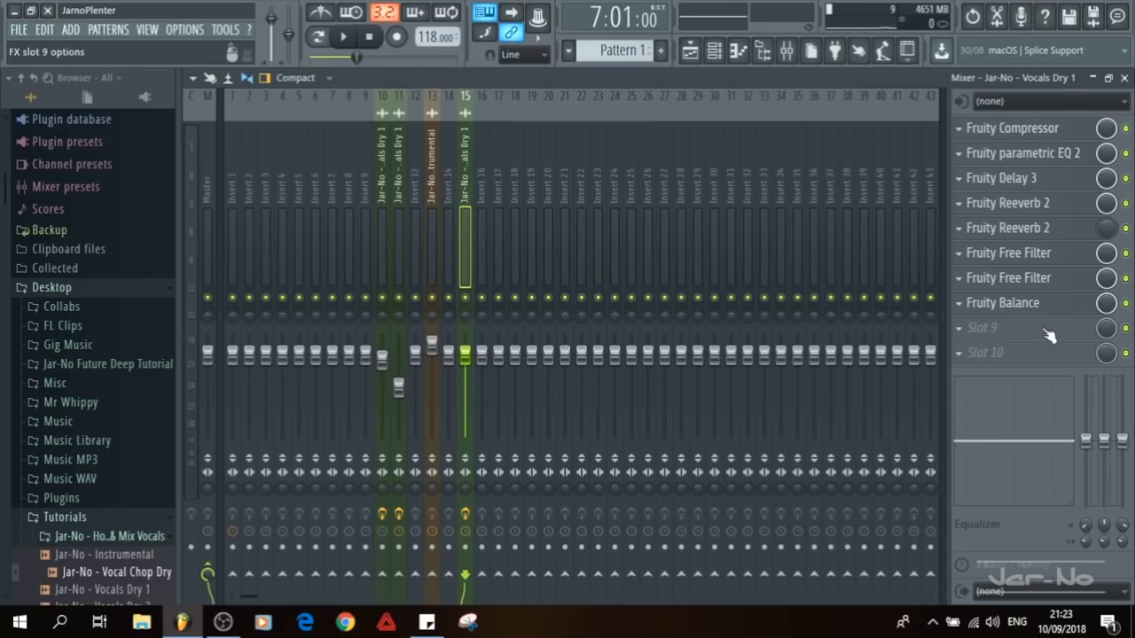
Step: Add Fruity Limiter in slot 9 of the vocal chop's mixer track and move it ahead of the Fruity Compressor in slot 1
{"action": "left_click", "coordinate": [976, 337]}
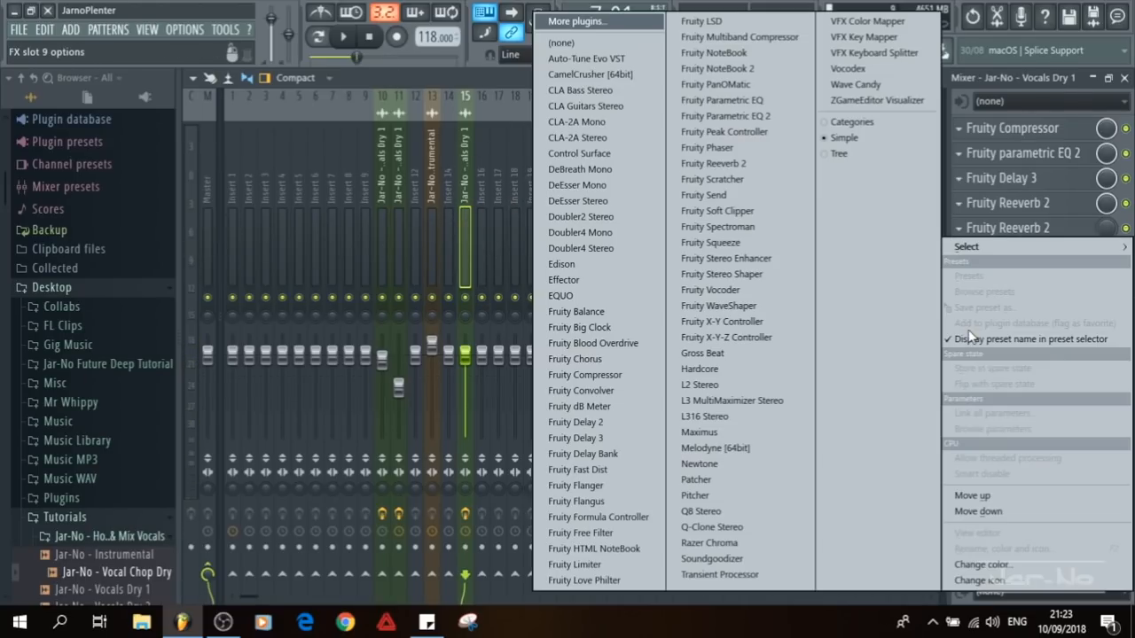
{"action": "mouse_move", "coordinate": [967, 247]}
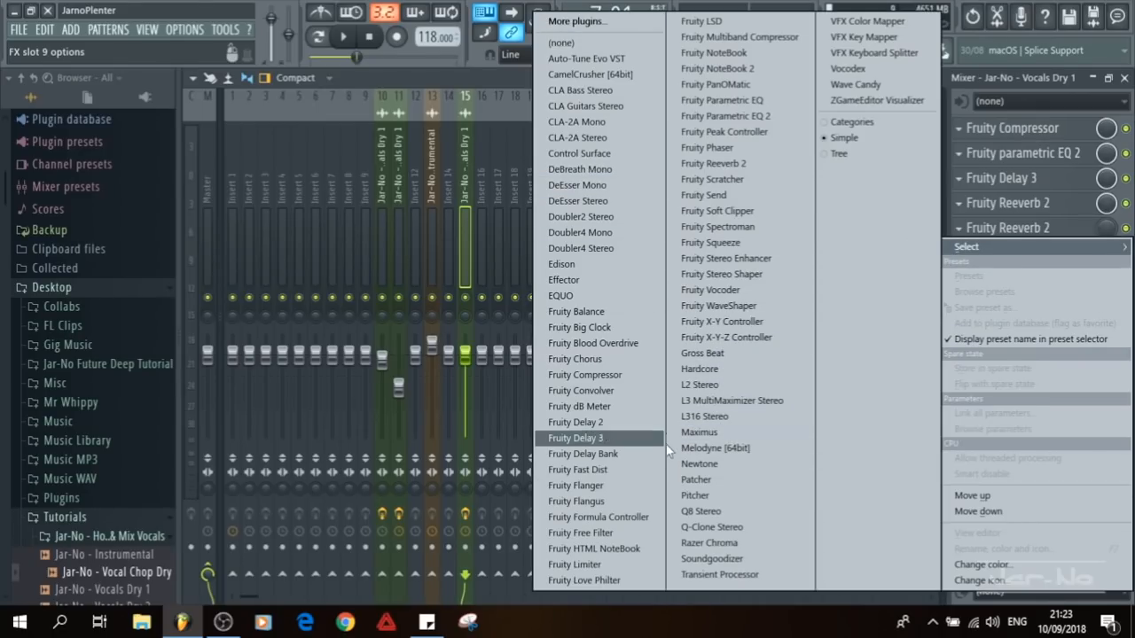
{"action": "left_click", "coordinate": [606, 565]}
{"action": "left_click_drag", "start_coordinate": [1020, 337], "coordinate": [1020, 132]}
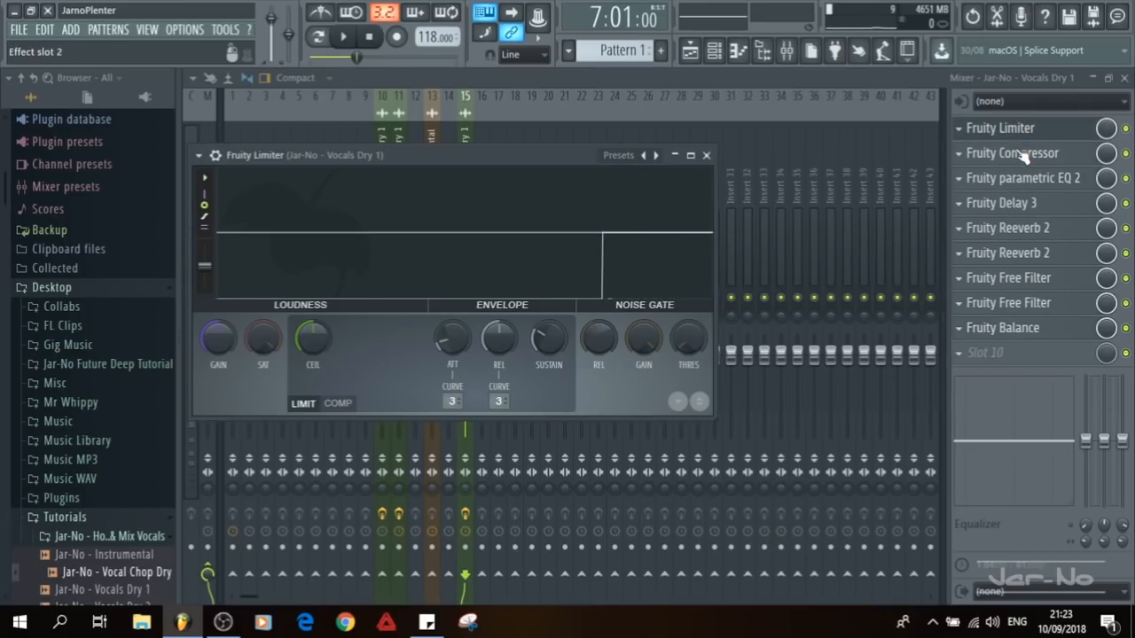
{"action": "left_click", "coordinate": [1035, 155]}
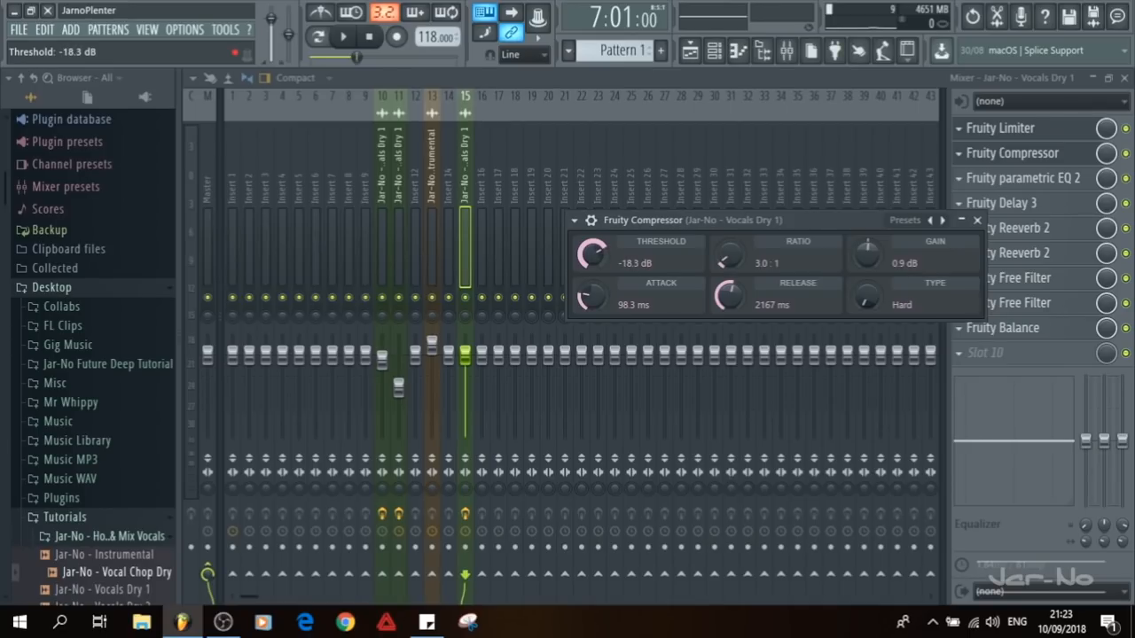
{"action": "left_click", "coordinate": [1018, 129]}
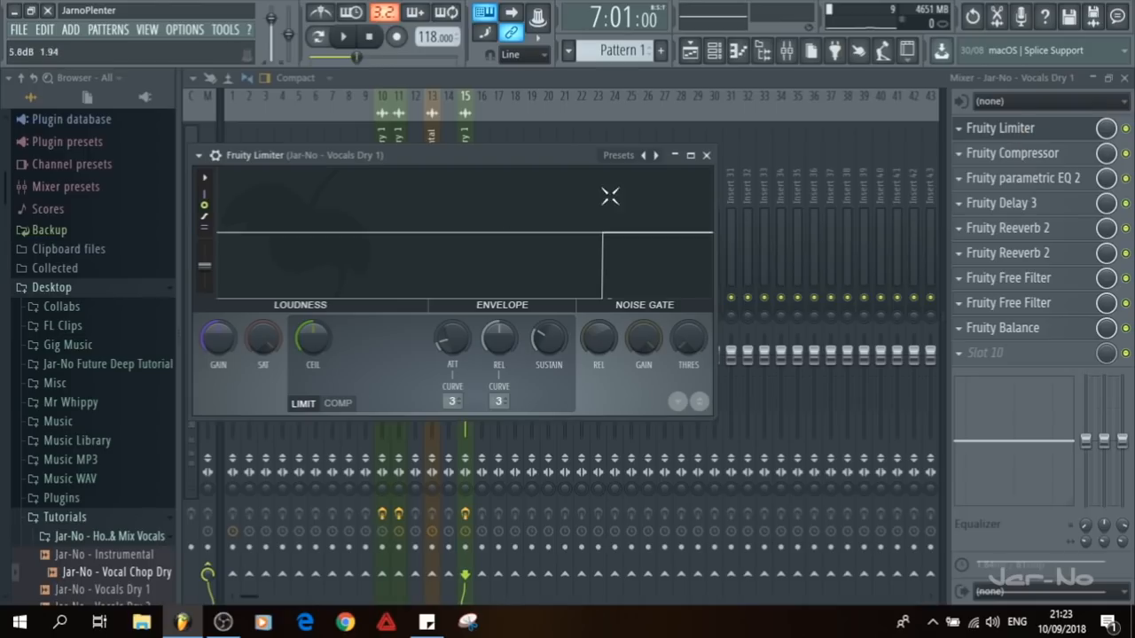
Step: Play the drop from bar 12 and raise the Fruity Limiter's gain on the vocal chop
{"action": "key", "text": "space"}
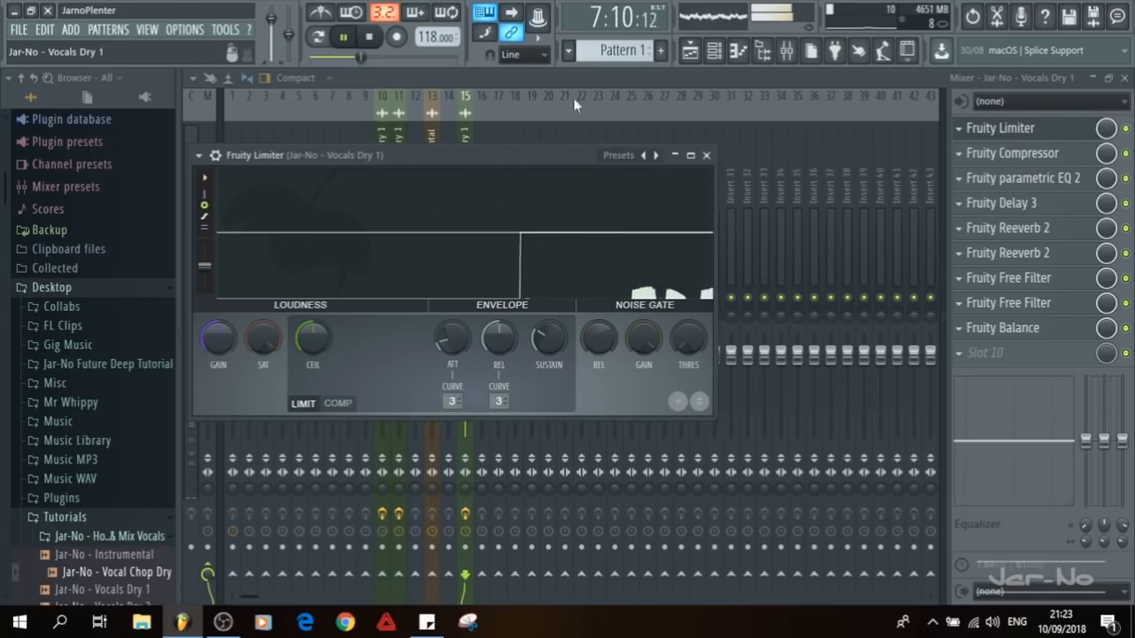
{"action": "left_click", "coordinate": [1124, 78]}
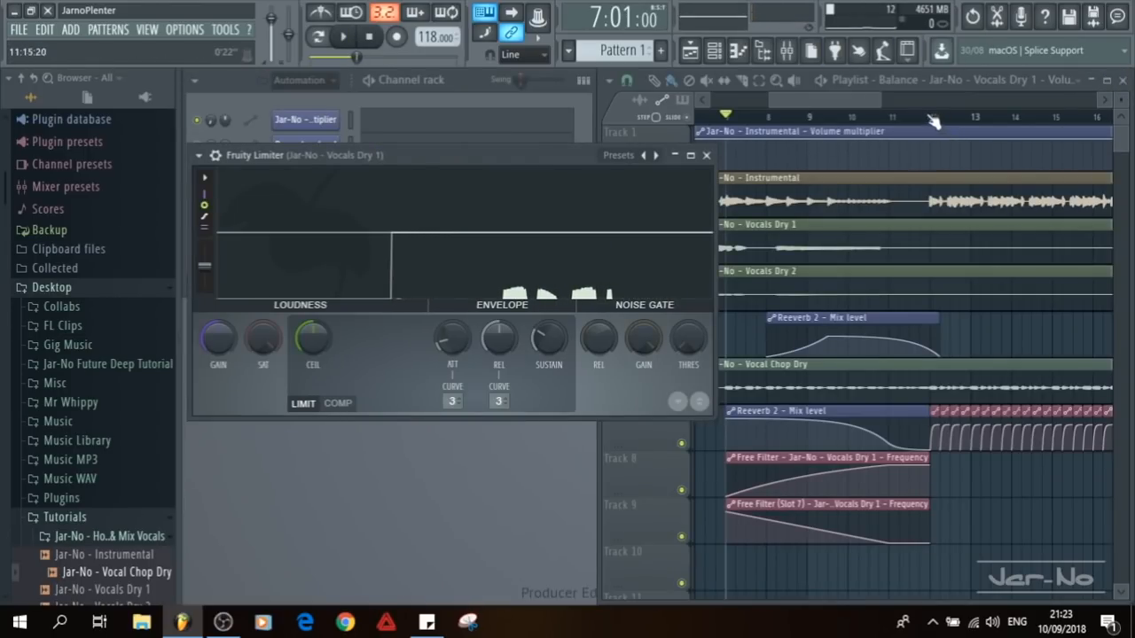
{"action": "left_click", "coordinate": [933, 115]}
{"action": "left_click", "coordinate": [489, 155]}
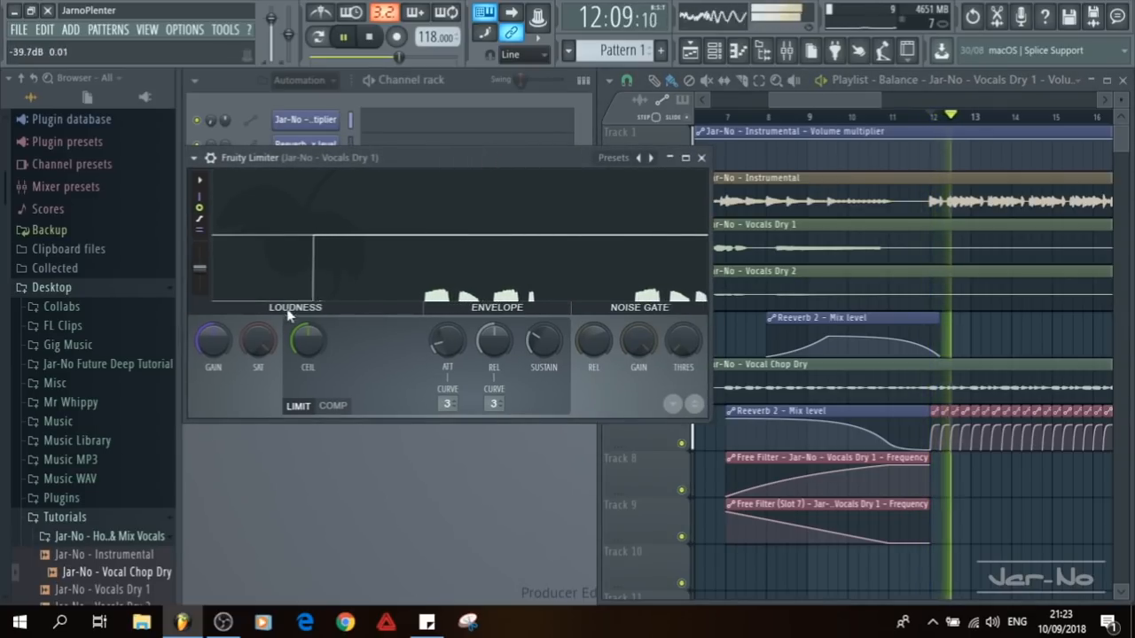
{"action": "left_click_drag", "start_coordinate": [212, 342], "coordinate": [212, 307]}
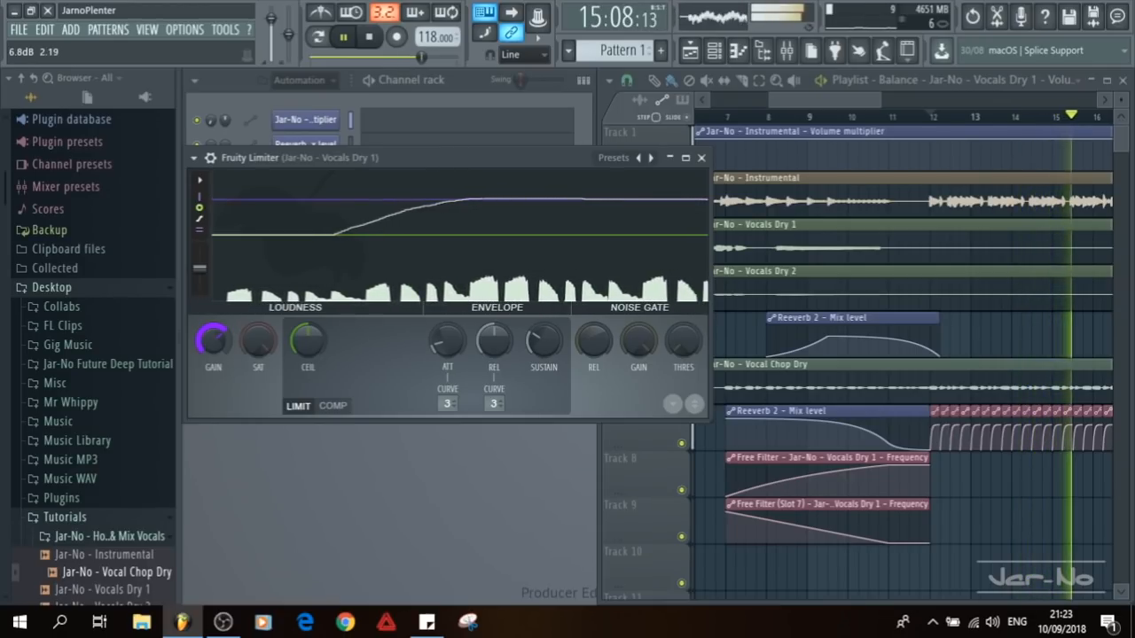
{"action": "key", "text": "F9"}
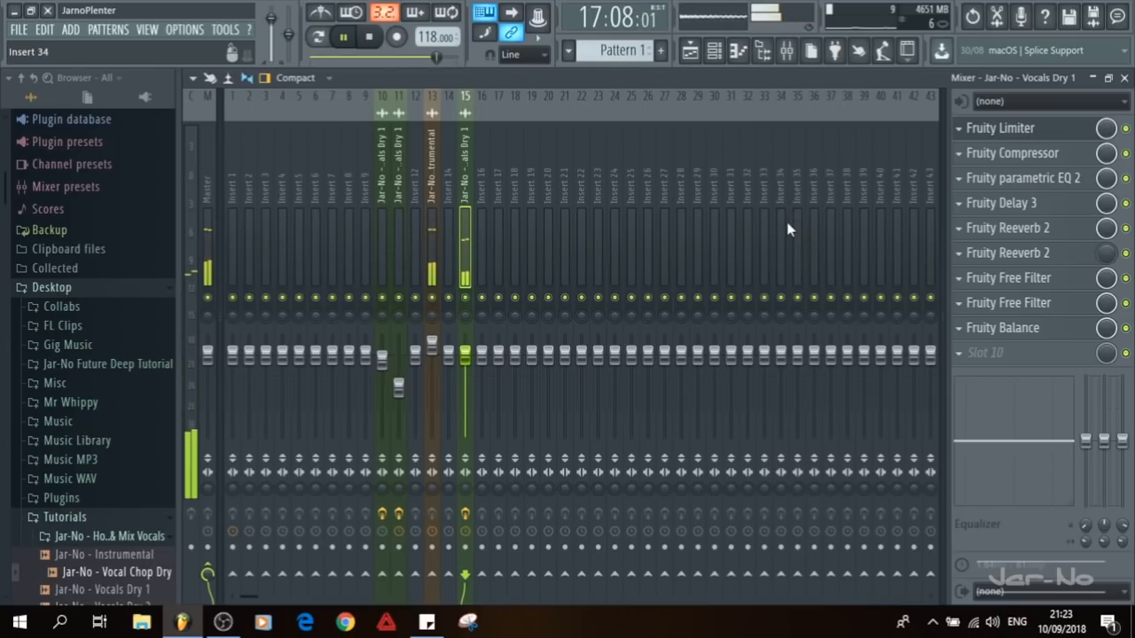
{"action": "left_click", "coordinate": [1123, 78]}
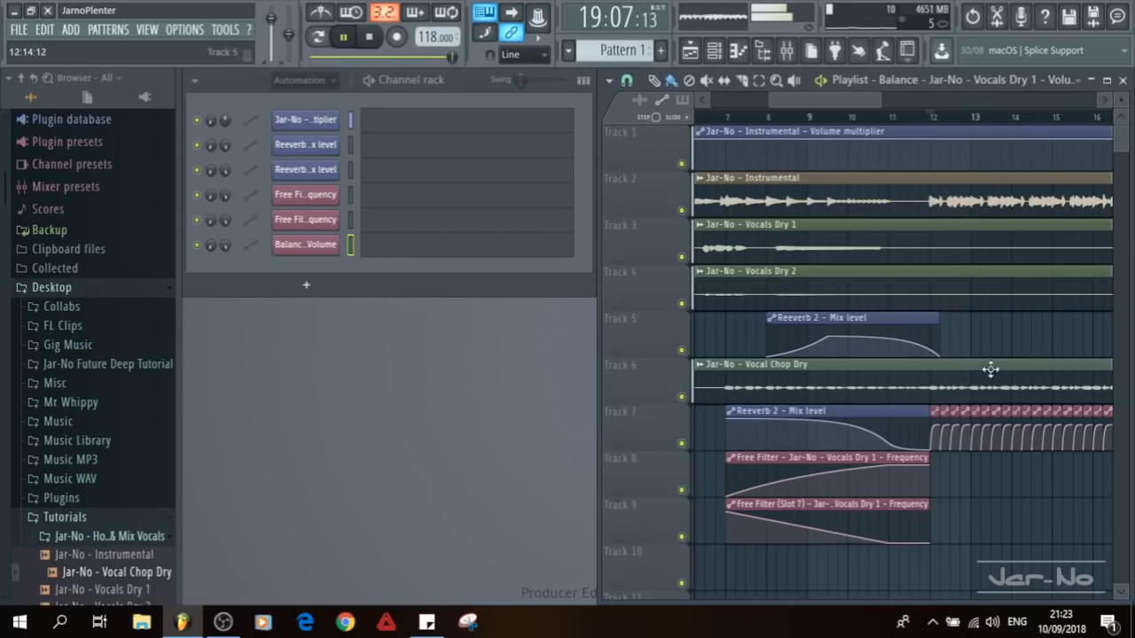
Step: Return playback to bar 7 and bend the first segment of the Free Filter (Slot 7) frequency automation upward
{"action": "key", "text": "space"}
{"action": "left_click", "coordinate": [725, 116]}
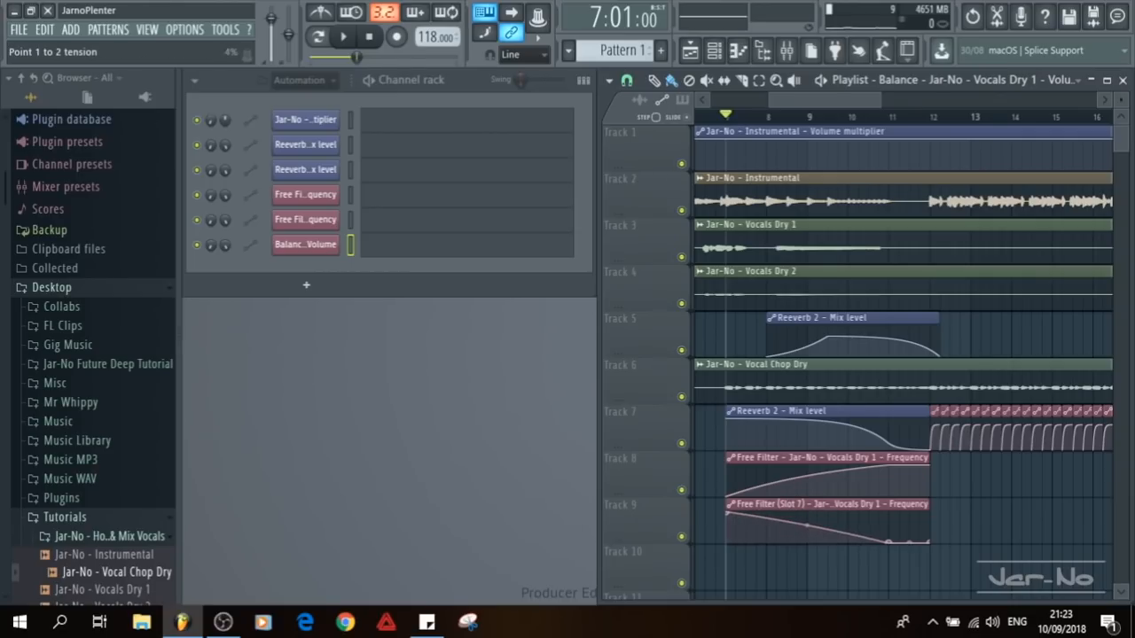
{"action": "left_click", "coordinate": [807, 523]}
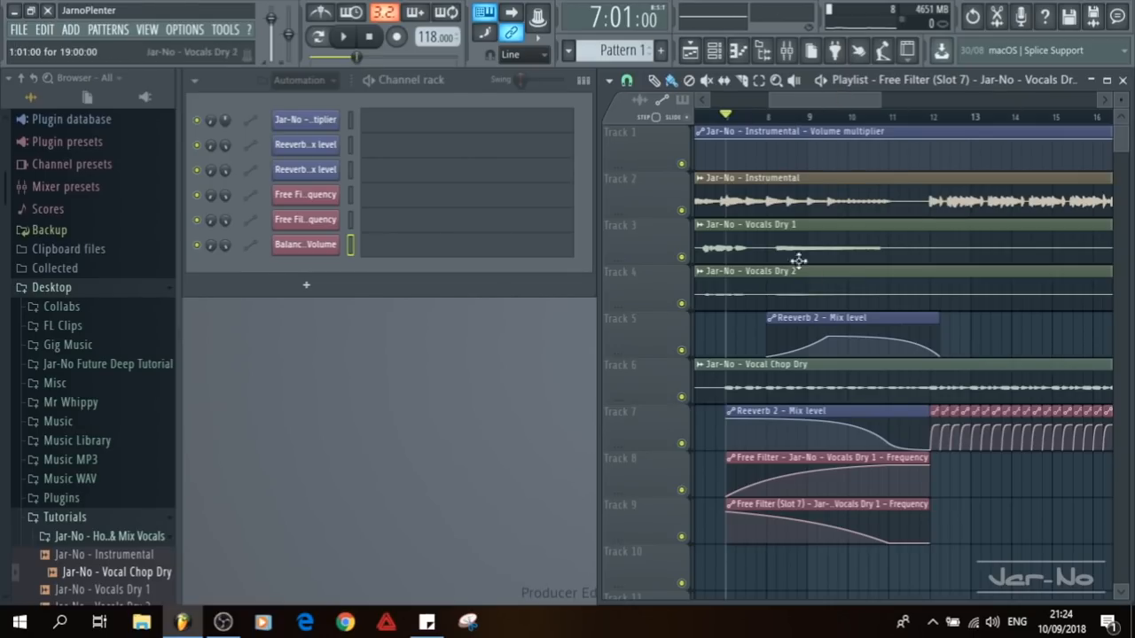
Step: Solo the vocal chop's mixer track and listen to its build-up from bar 7
{"action": "left_click", "coordinate": [787, 51]}
{"action": "right_click", "coordinate": [465, 299]}
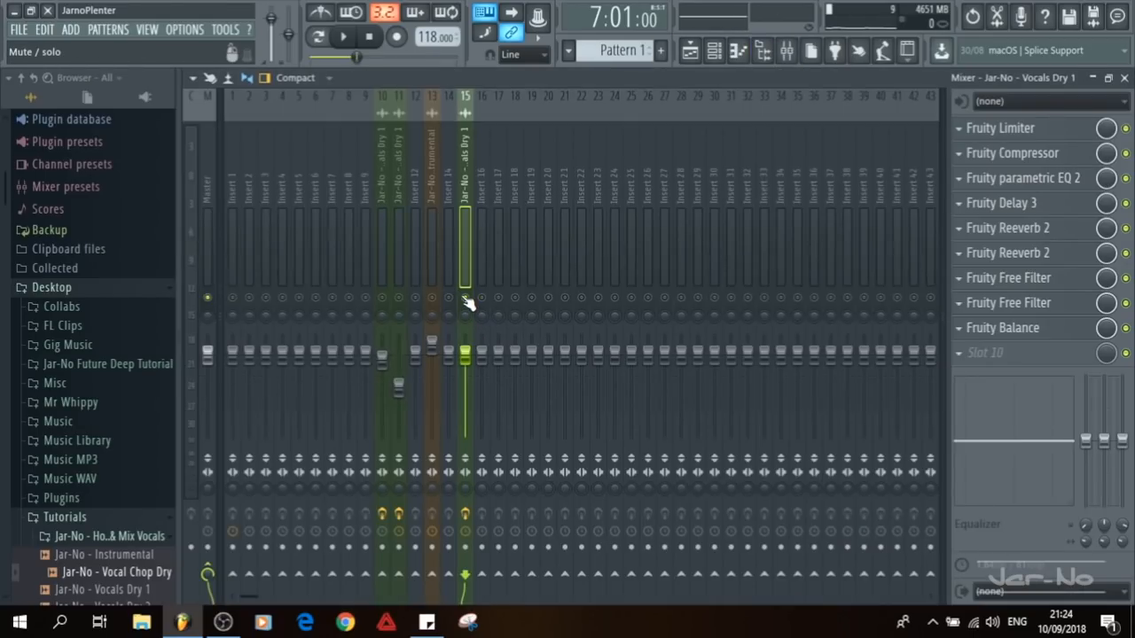
{"action": "key", "text": "F9"}
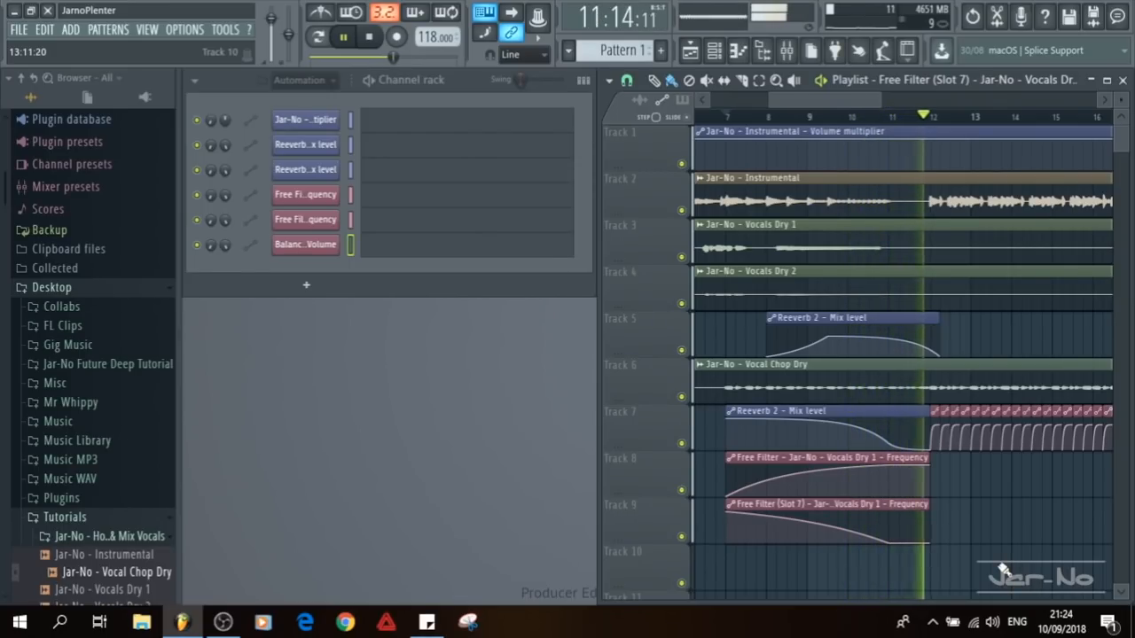
{"action": "key", "text": "space"}
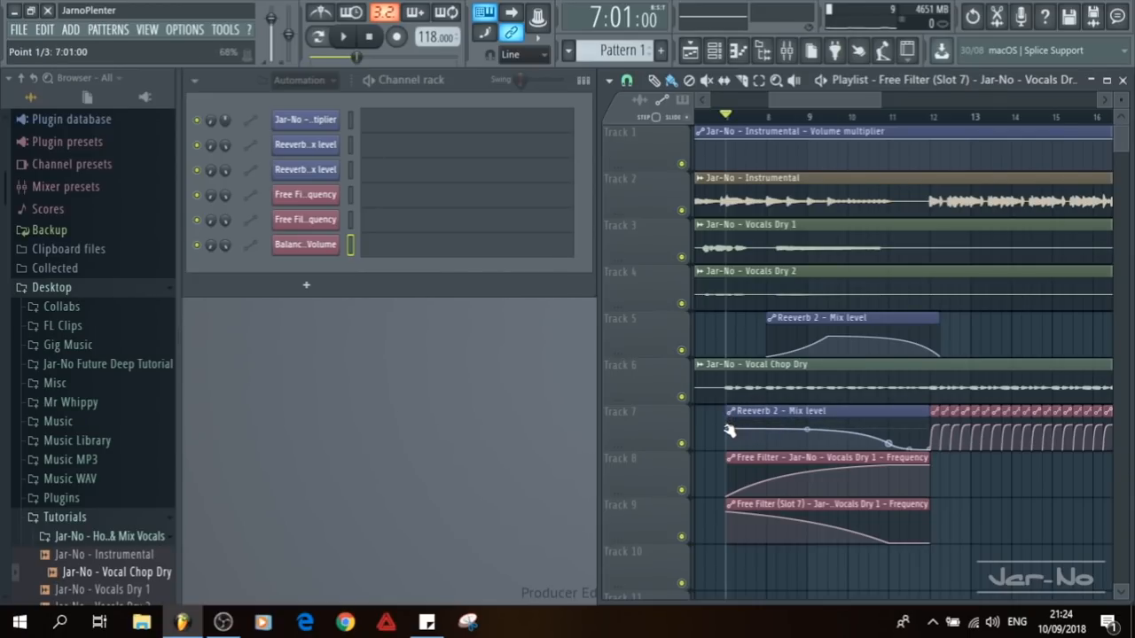
Step: Lower the start point of the Reeverb 2 mix level automation on track 7, and listen to the soloed build-up
{"action": "key", "text": "space"}
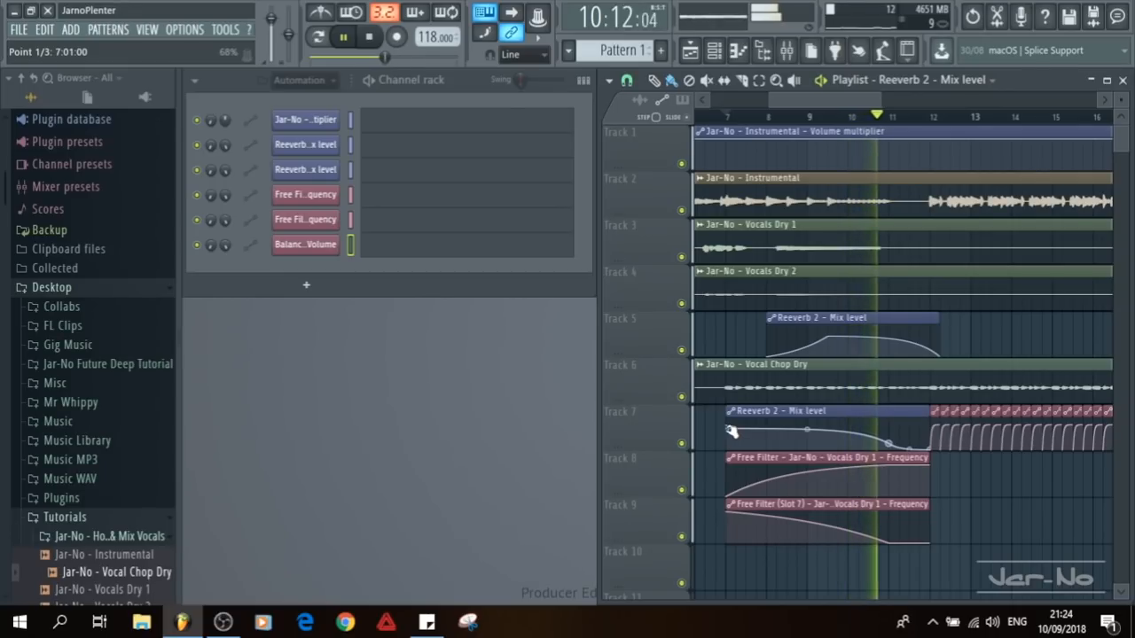
{"action": "key", "text": "space"}
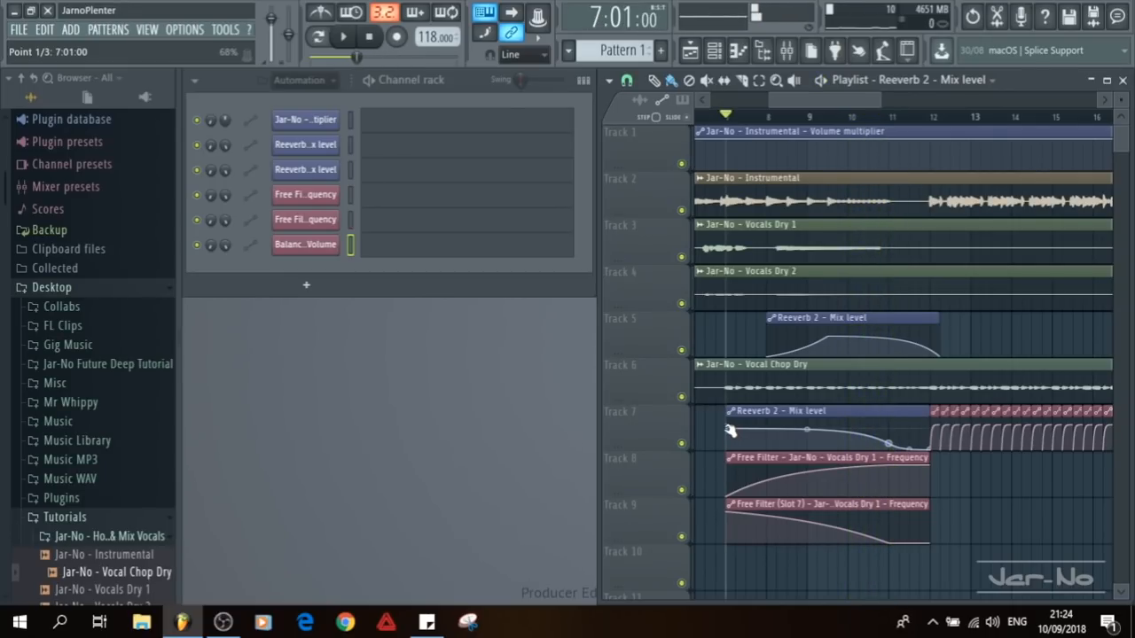
{"action": "key", "text": "space"}
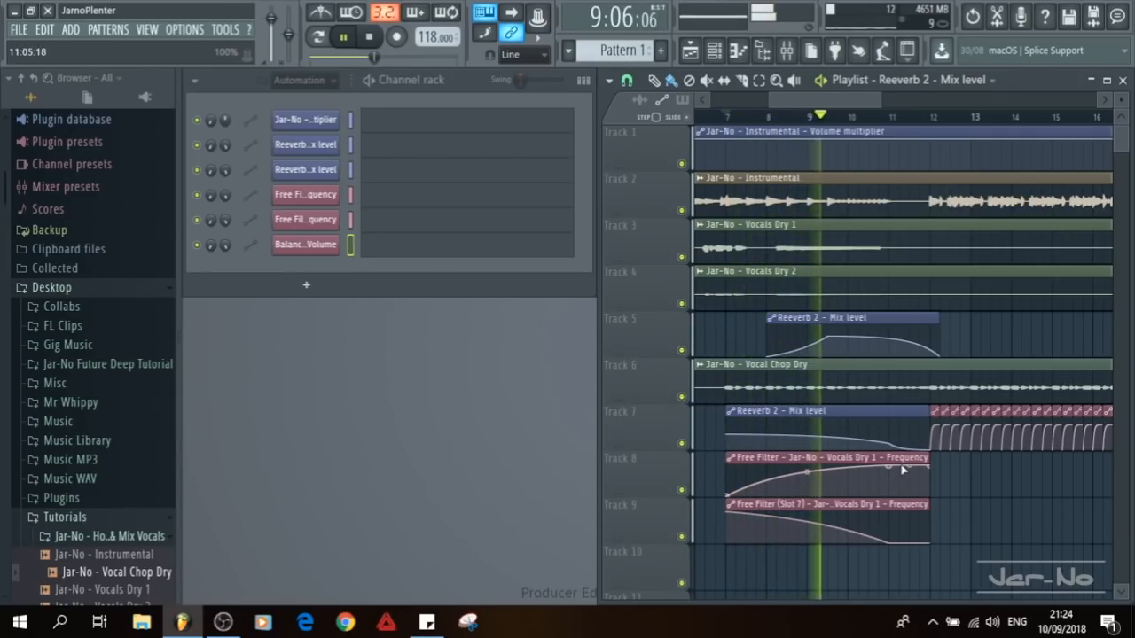
{"action": "left_click", "coordinate": [787, 52]}
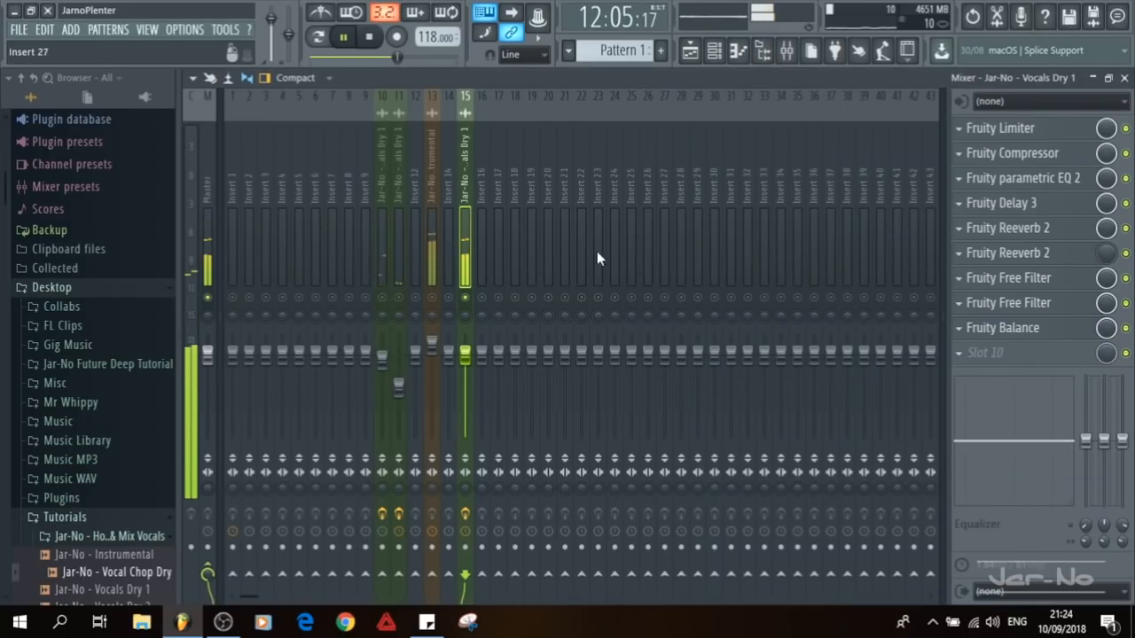
{"action": "key", "text": "space"}
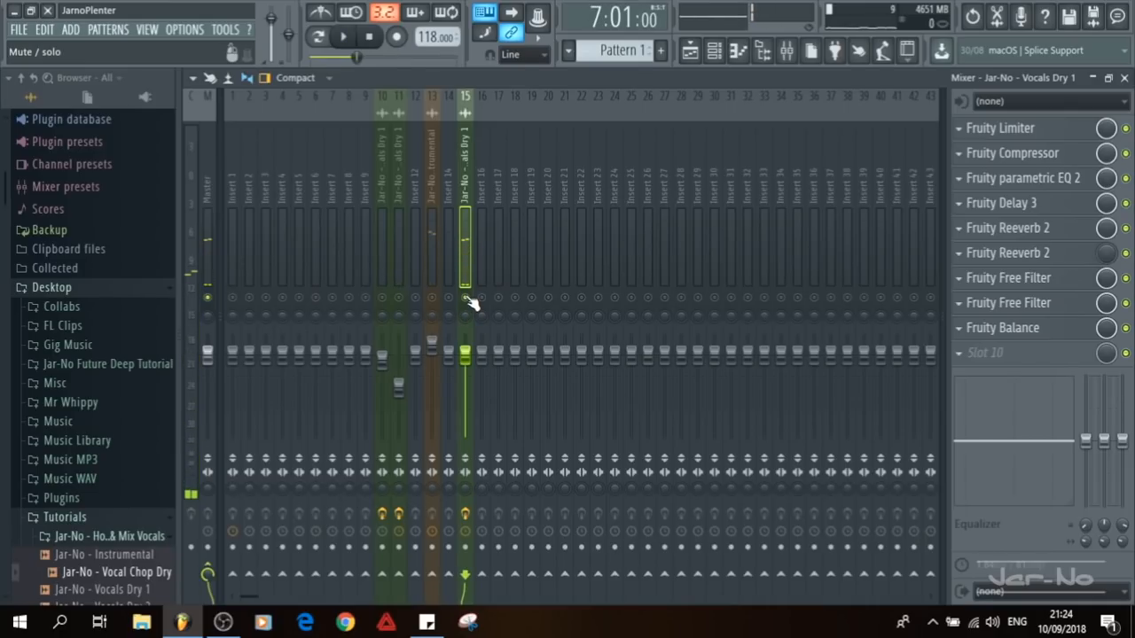
Step: Turn off the vocal chop's solo and play the build-up with all tracks
{"action": "right_click", "coordinate": [467, 298]}
{"action": "key", "text": "space"}
{"action": "key", "text": "F9"}
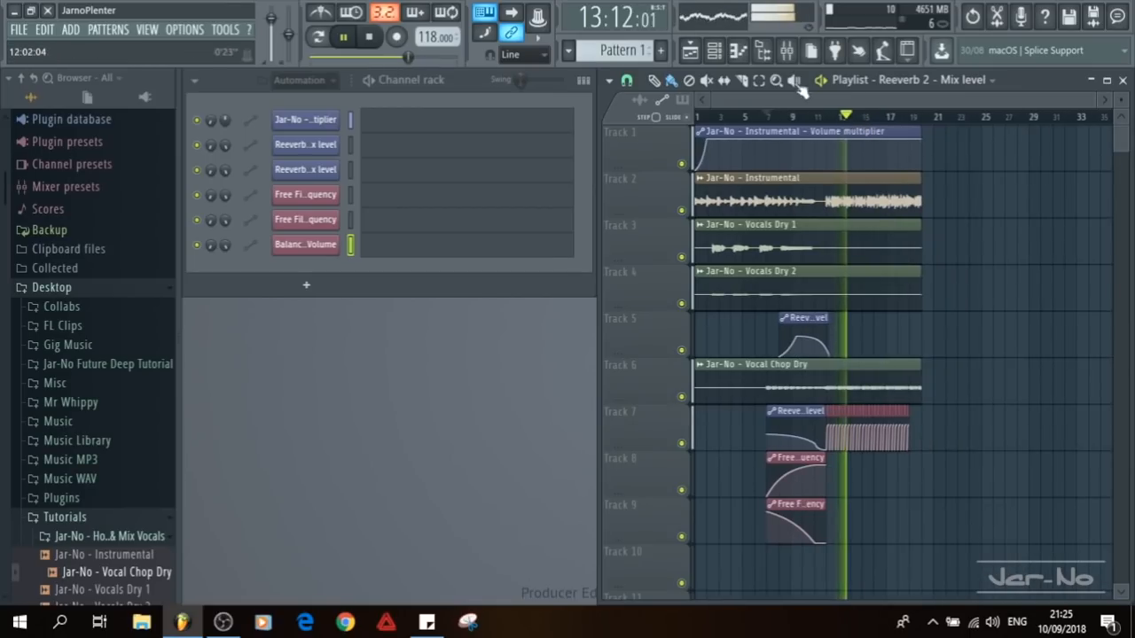
Step: Raise the vocal chop's Fruity Limiter gain further while the drop plays, and stop playback
{"action": "left_click", "coordinate": [785, 51]}
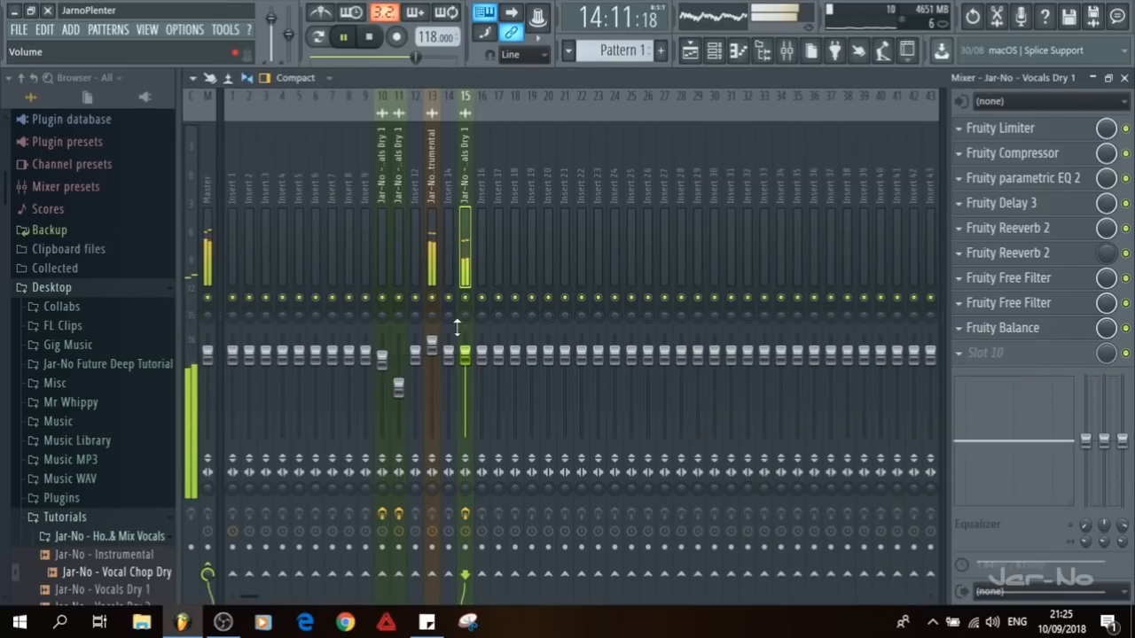
{"action": "left_click", "coordinate": [1005, 127]}
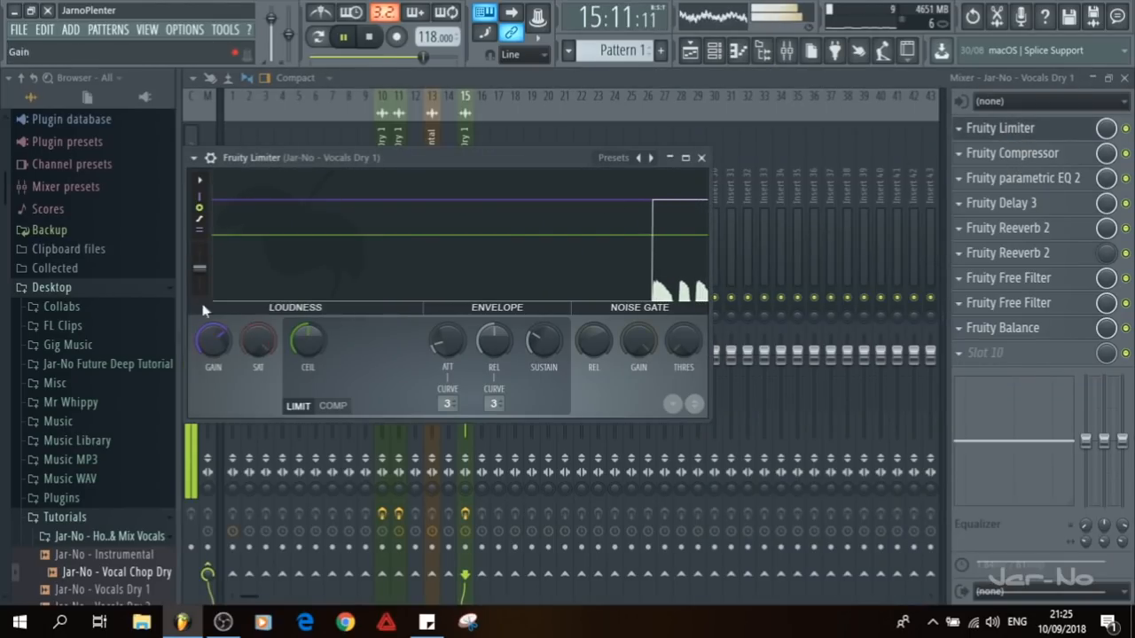
{"action": "left_click_drag", "start_coordinate": [213, 340], "coordinate": [213, 312]}
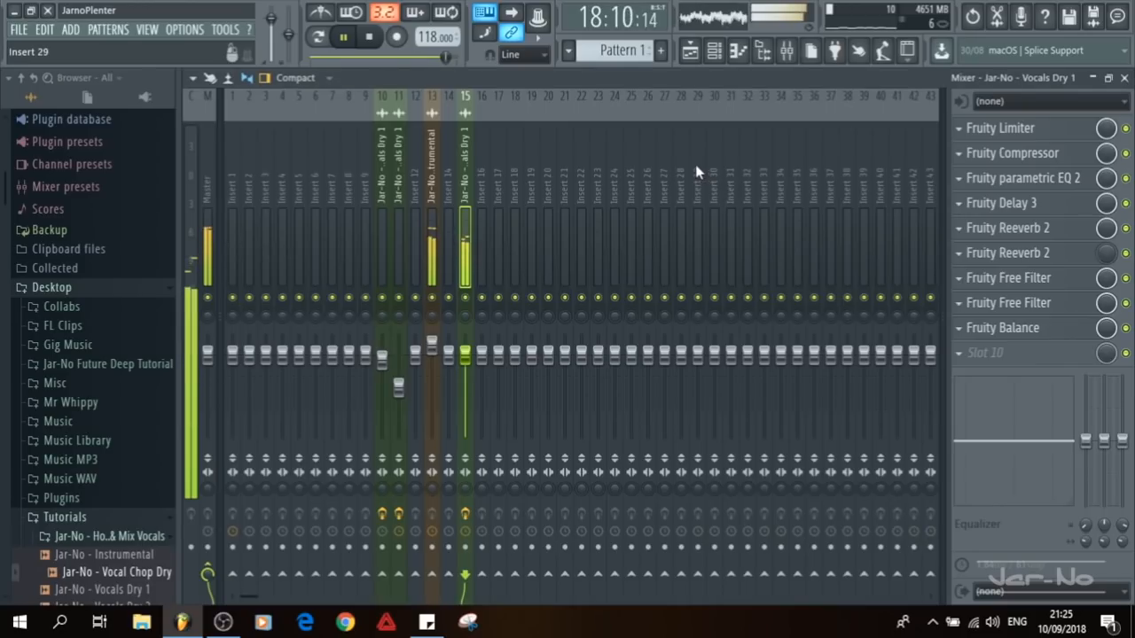
{"action": "left_click", "coordinate": [1125, 78]}
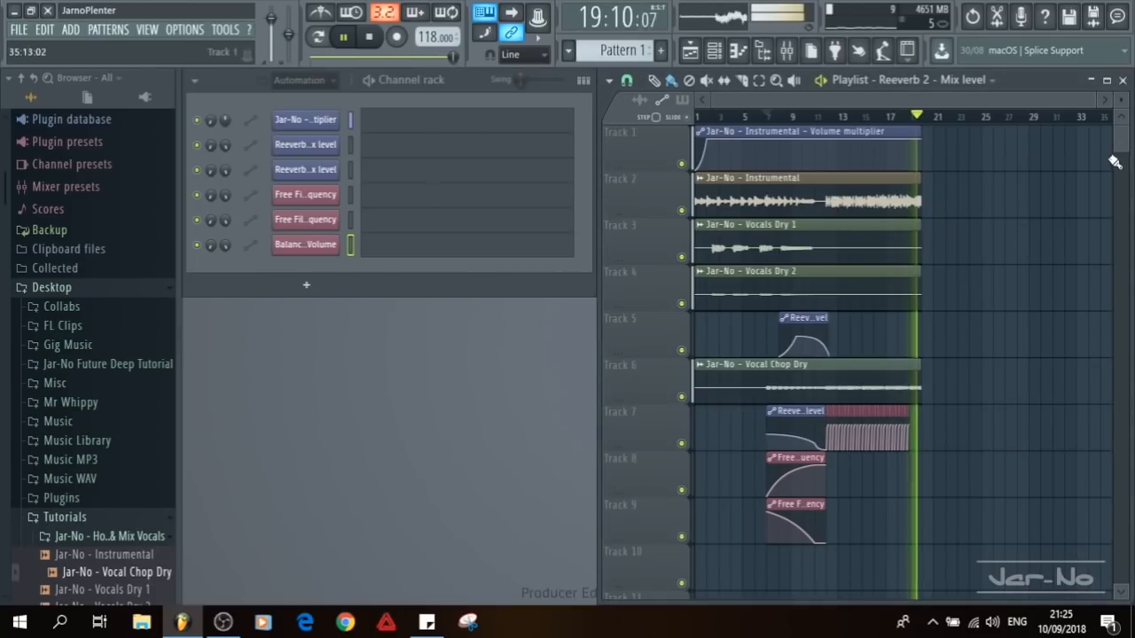
{"action": "key", "text": "space"}
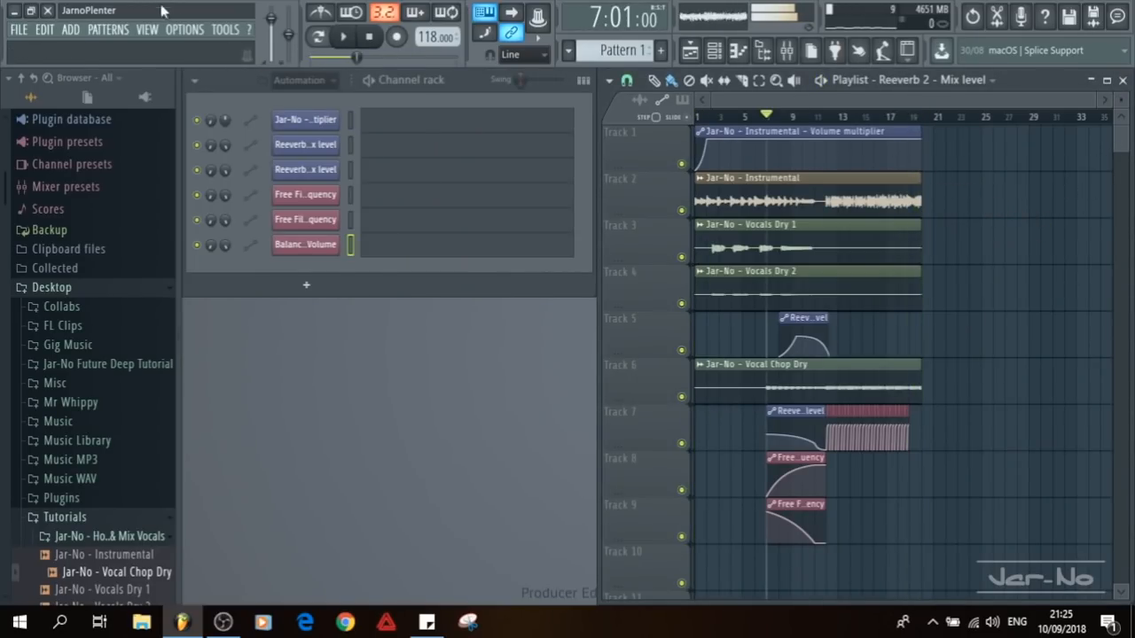
Step: Play the complete mix from bar 1 through the build-up and into the drop
{"action": "left_click", "coordinate": [370, 40]}
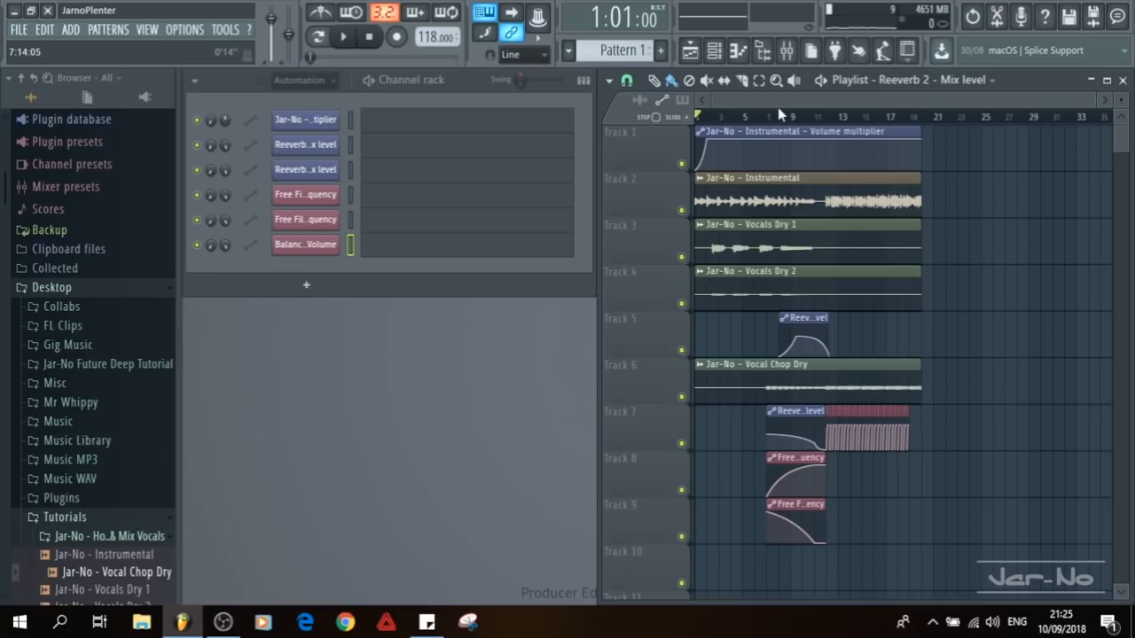
{"action": "scroll", "coordinate": [785, 120], "scroll_direction": "up", "scroll_amount": 6}
{"action": "scroll", "coordinate": [785, 120], "scroll_direction": "down", "scroll_amount": 6}
{"action": "key", "text": "space"}
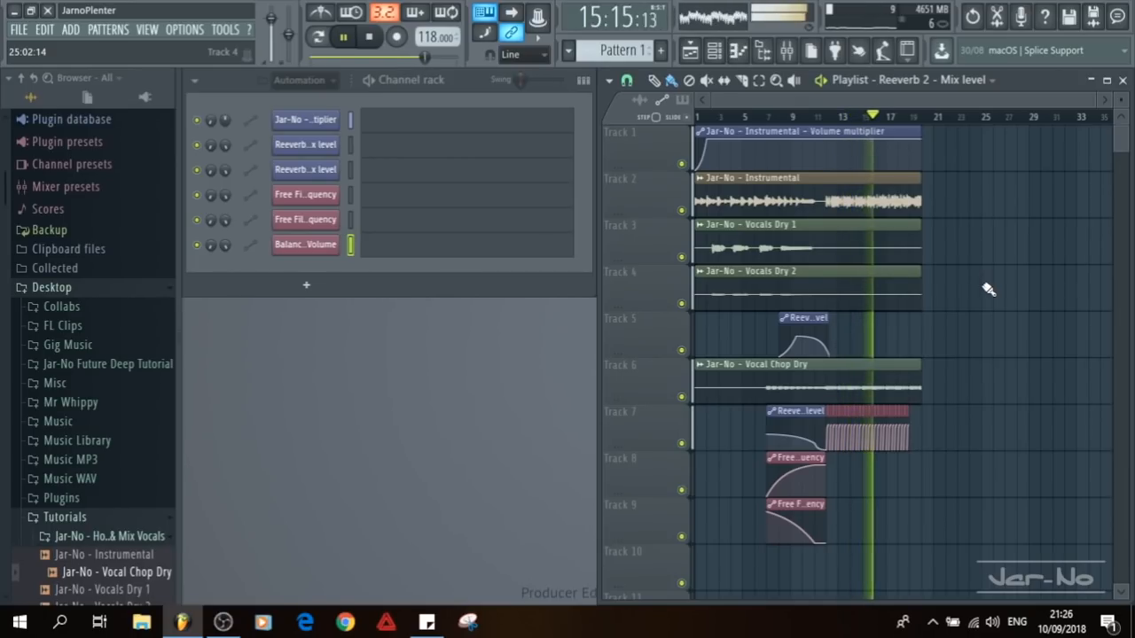
{"action": "key", "text": "space"}
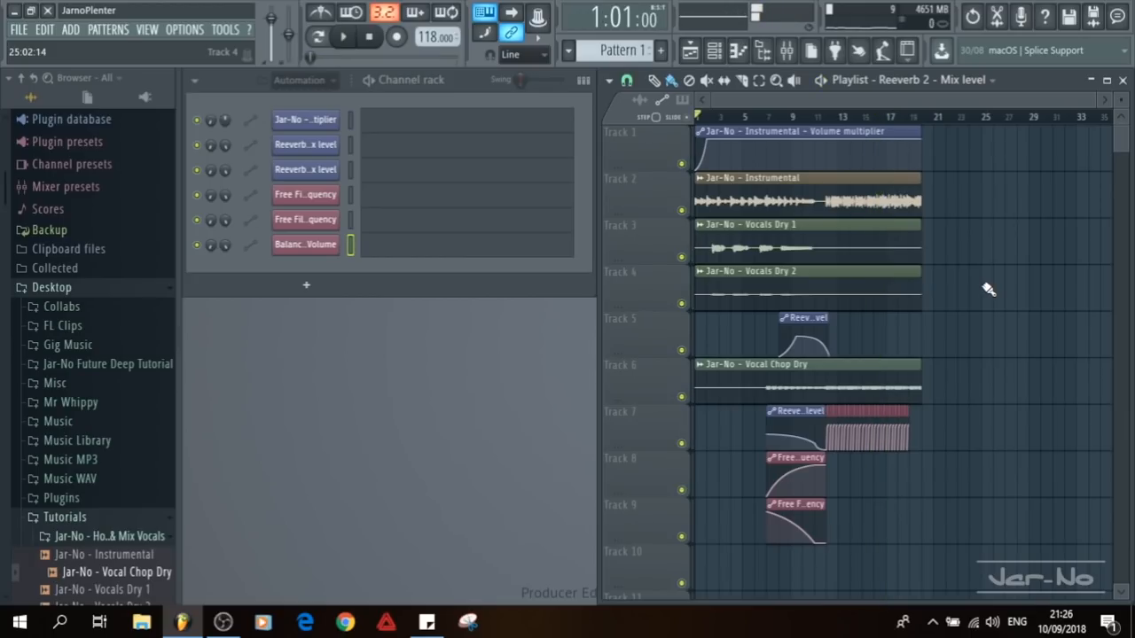